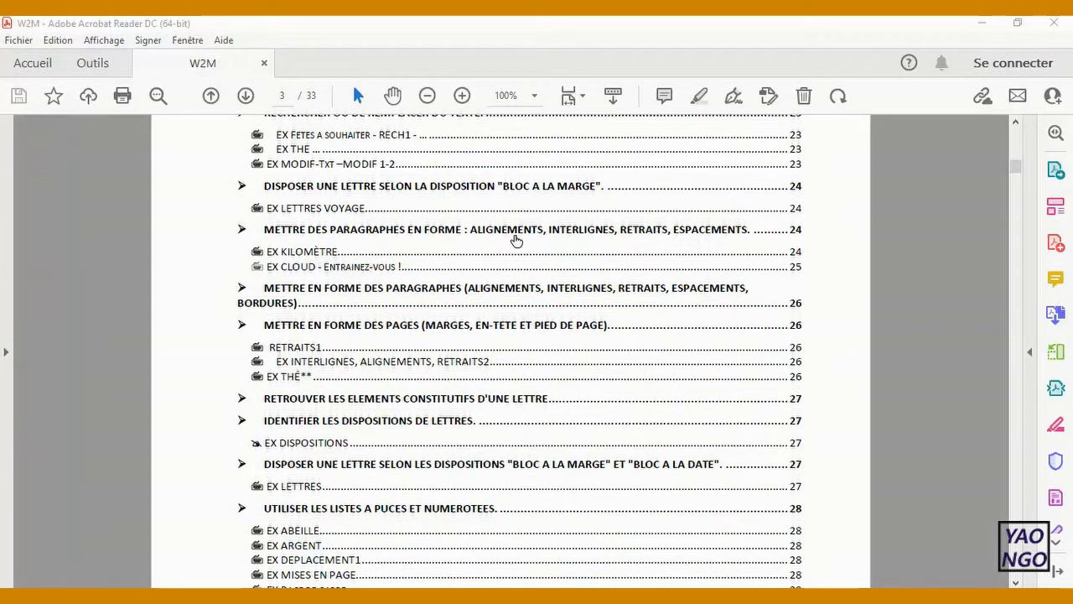
# Step: Review the instructions of the EX KILOMÈTRE exercise on page 24 of the W2M PDF, from the footer item to the alignment items
pyautogui.click(726, 258)
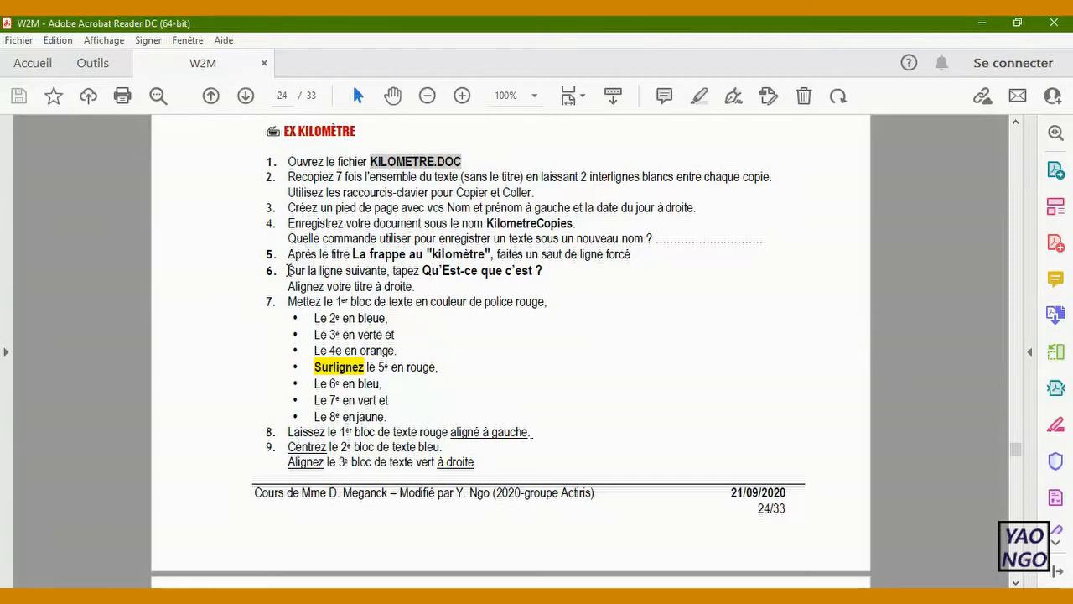
pyautogui.moveTo(287, 302); pyautogui.dragTo(423, 404)
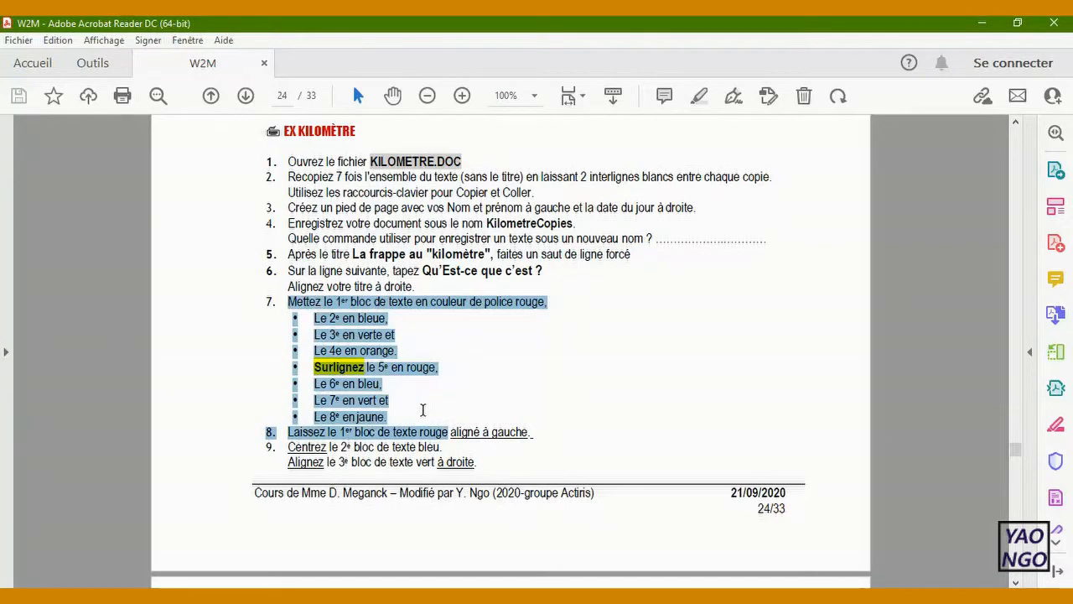
pyautogui.moveTo(444, 418); pyautogui.dragTo(483, 460)
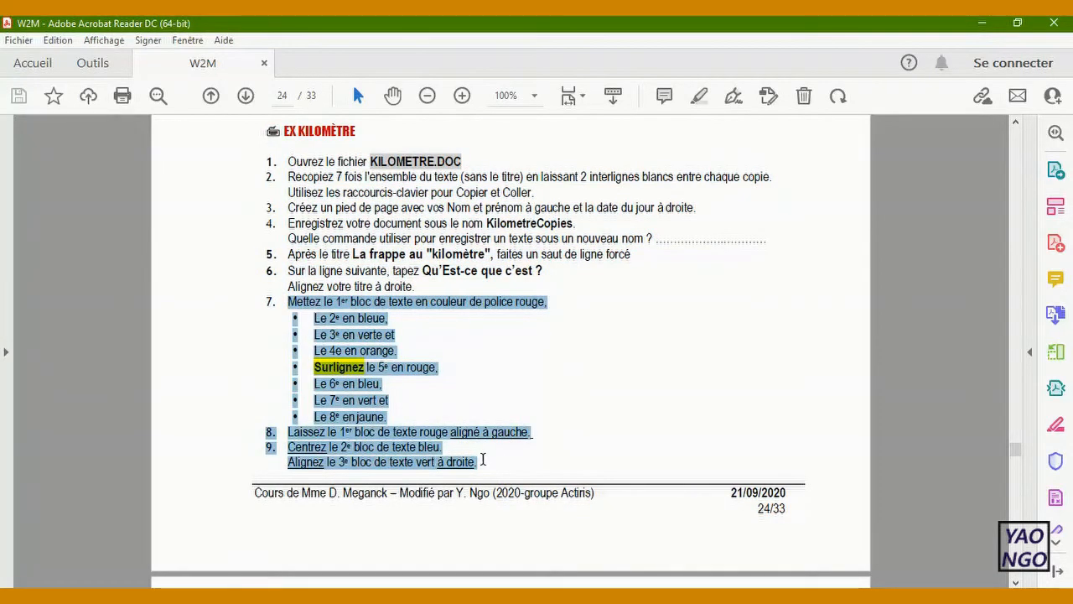
pyautogui.click(556, 373)
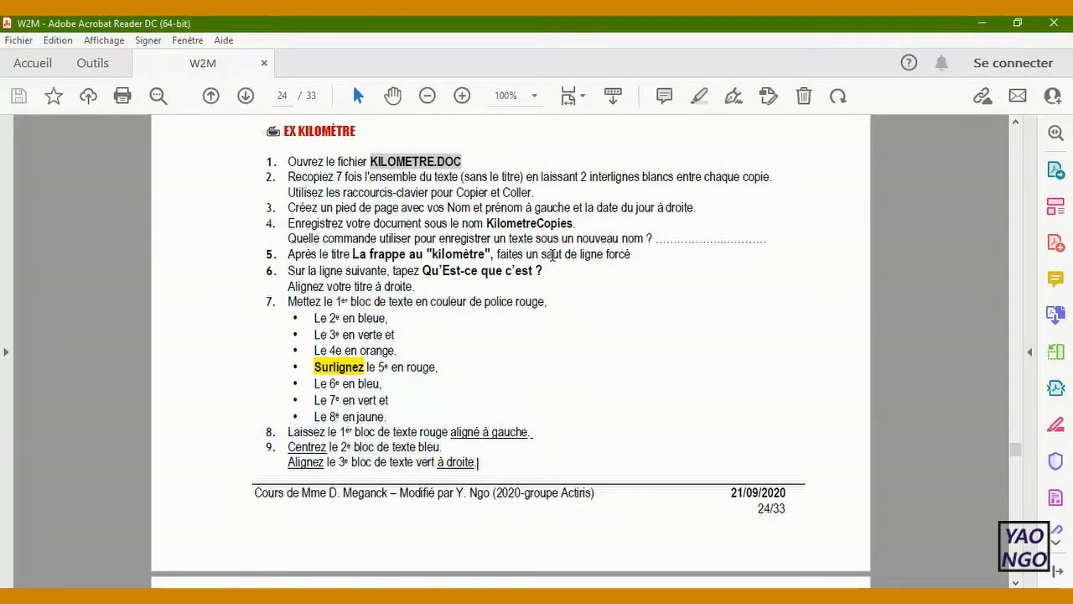
pyautogui.moveTo(543, 271); pyautogui.dragTo(295, 205)
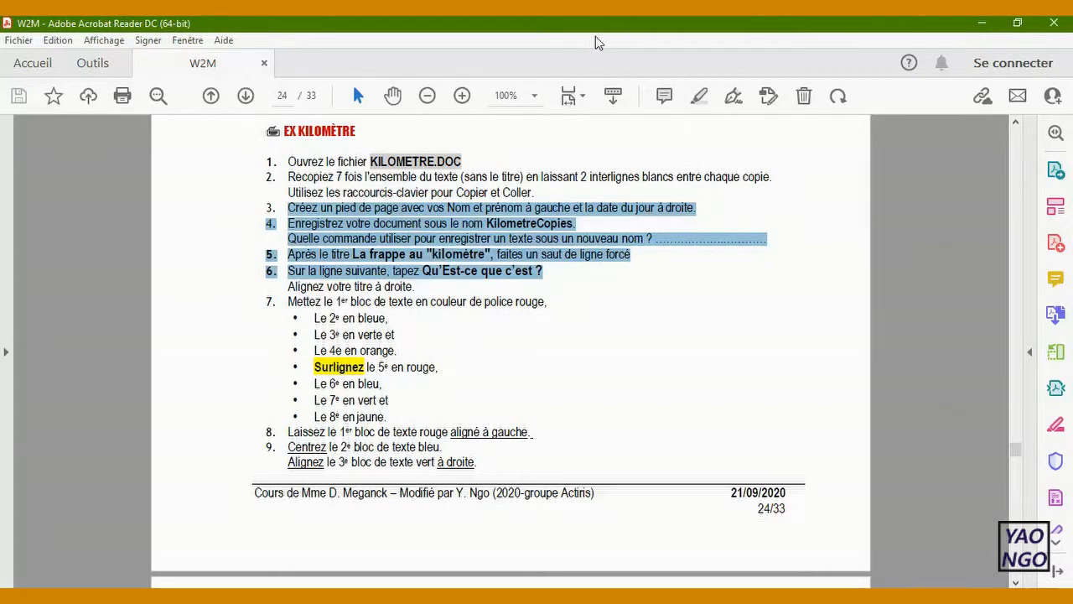
# Step: Switch to lettre-sabena-bloc-la-marge.docx in Word, reduce the ribbon to tabs only and set the zoom to 60%
pyautogui.moveTo(483, 8)
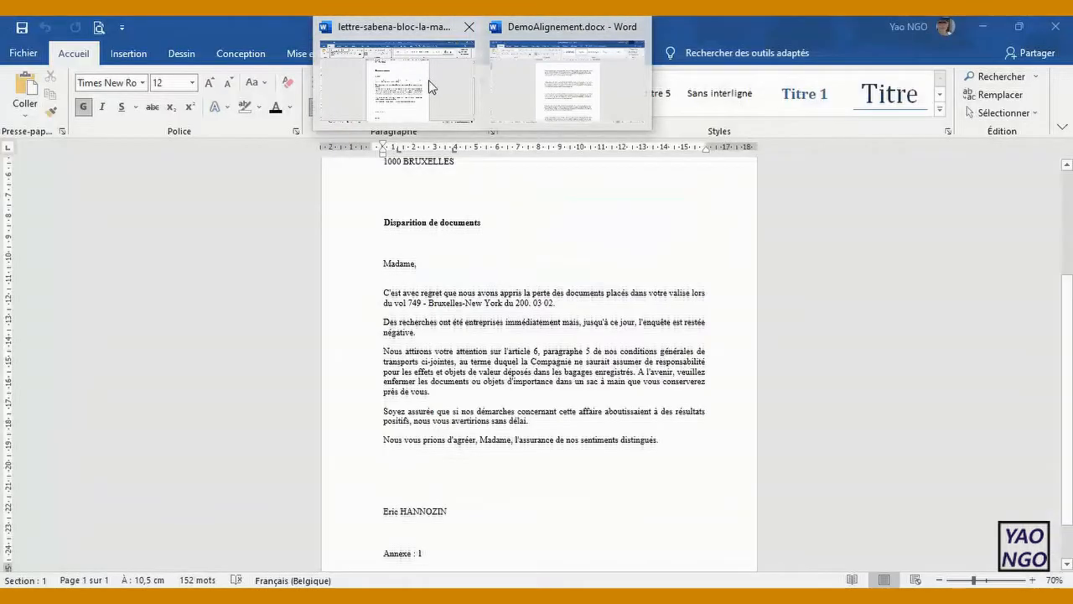
pyautogui.click(429, 79)
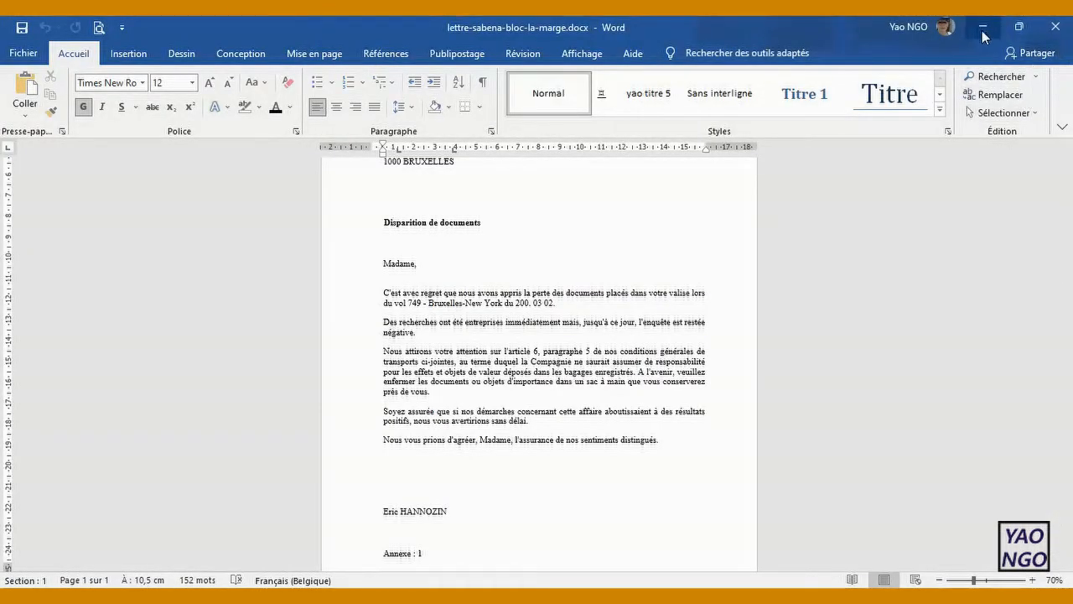
pyautogui.click(1062, 127)
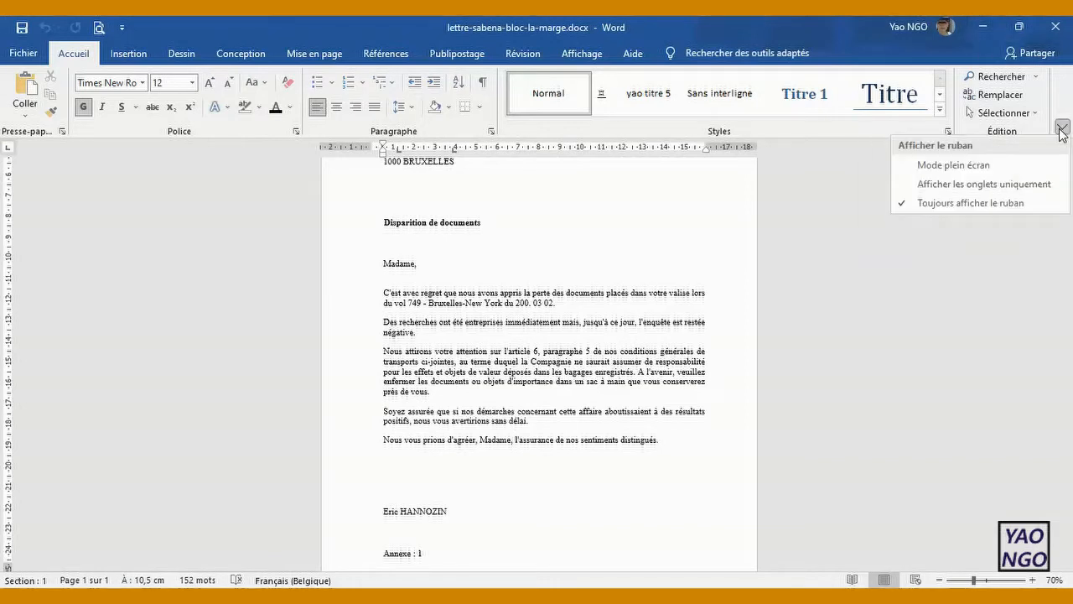
pyautogui.click(991, 187)
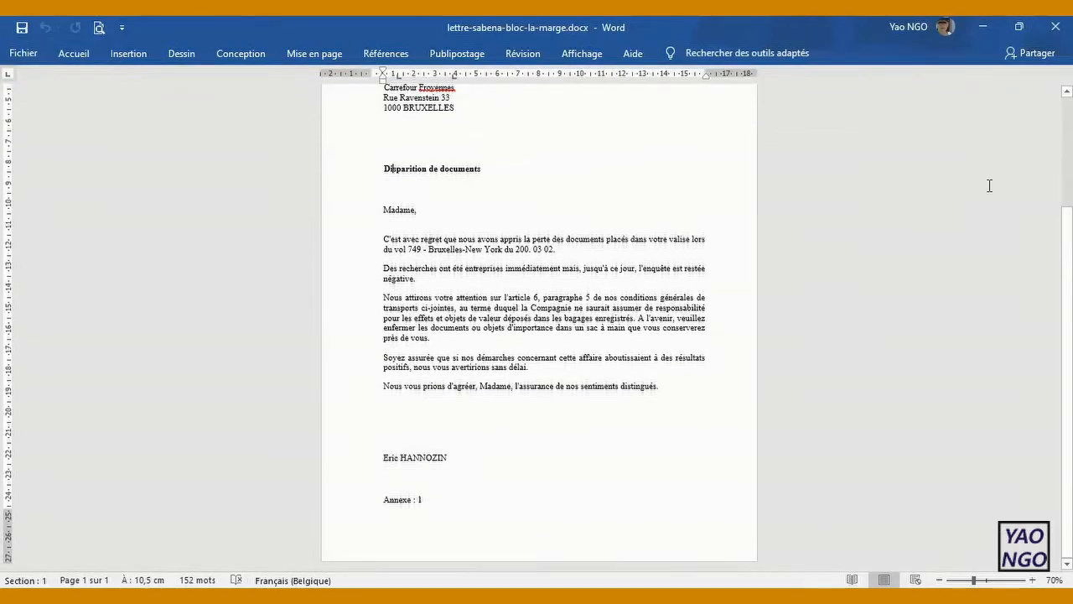
pyautogui.moveTo(1068, 280); pyautogui.dragTo(1068, 233)
pyautogui.click(939, 580)
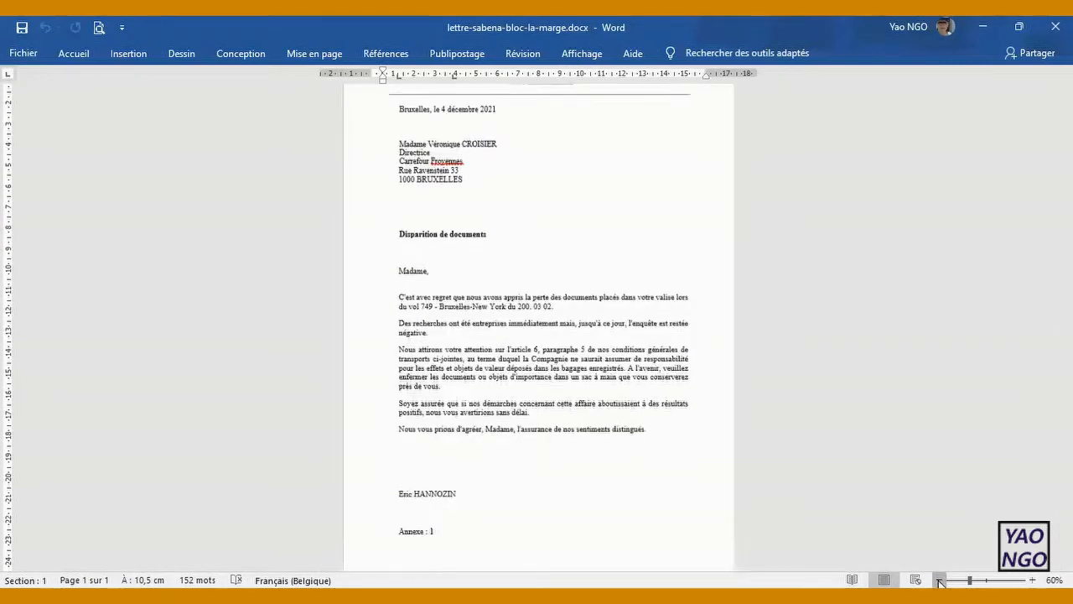
pyautogui.scroll(3, 1024, 455)
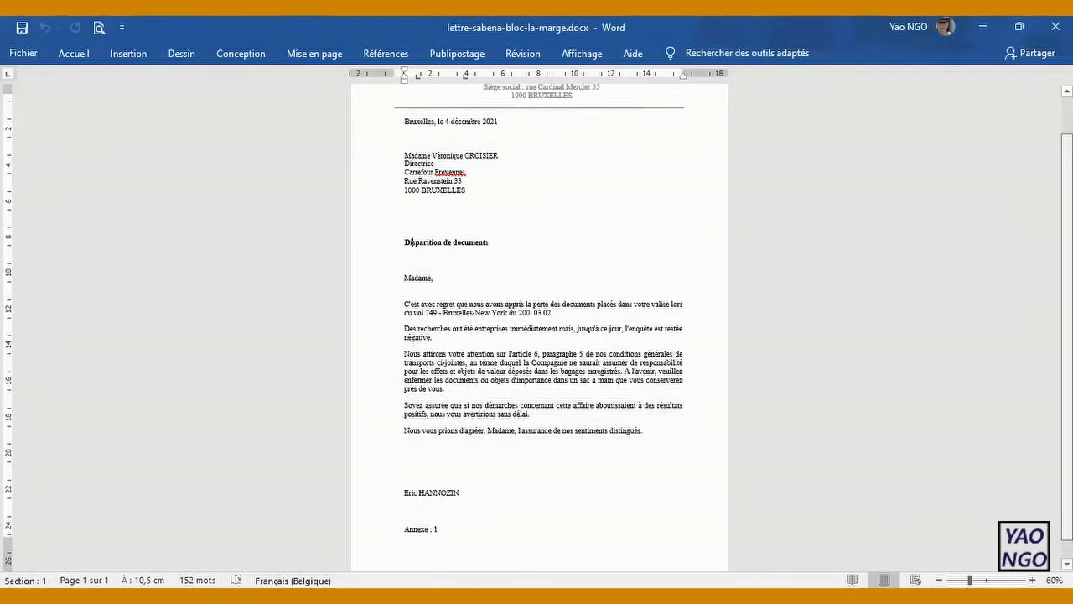
pyautogui.scroll(-1, 539, 328)
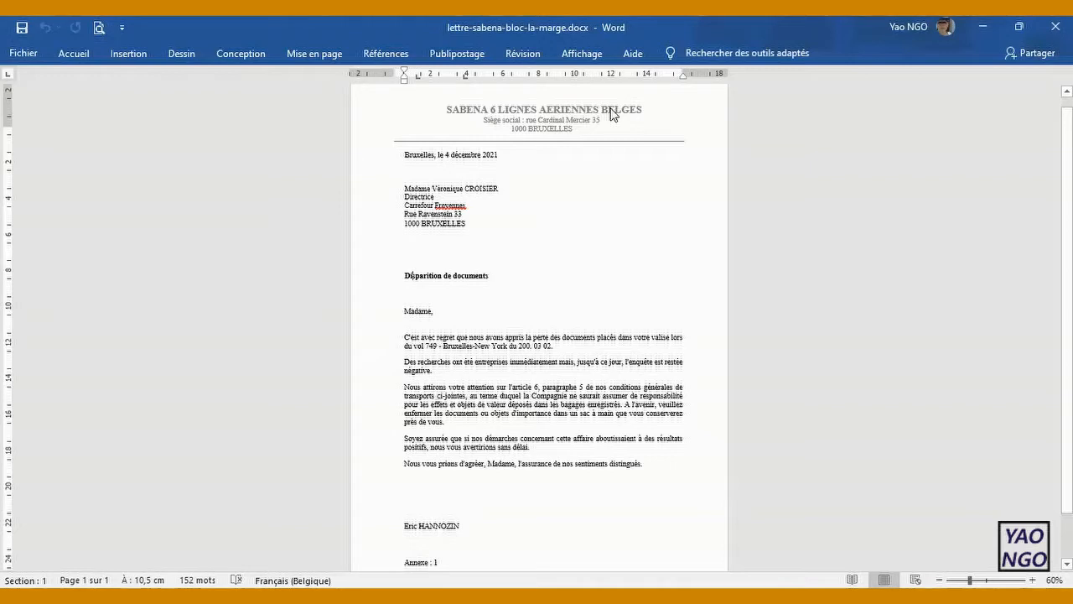
# Step: With formatting marks shown, examine the paragraph formatting of the date line, first body paragraph and blank line above the salutation using Reveal Formatting
pyautogui.click(74, 54)
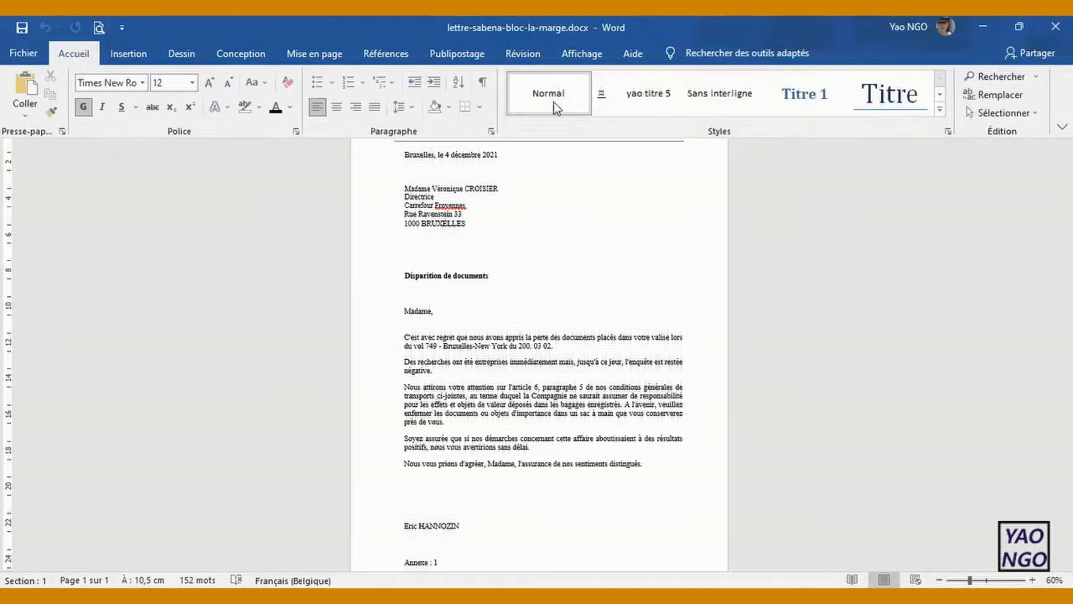
pyautogui.click(484, 83)
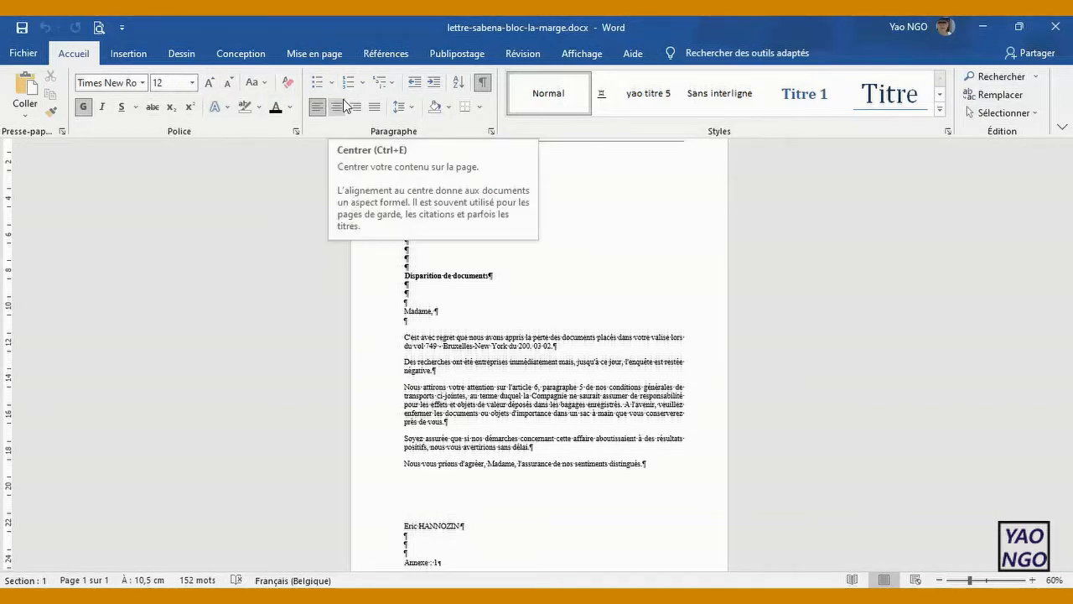
pyautogui.hotkey('shift', 'F1')
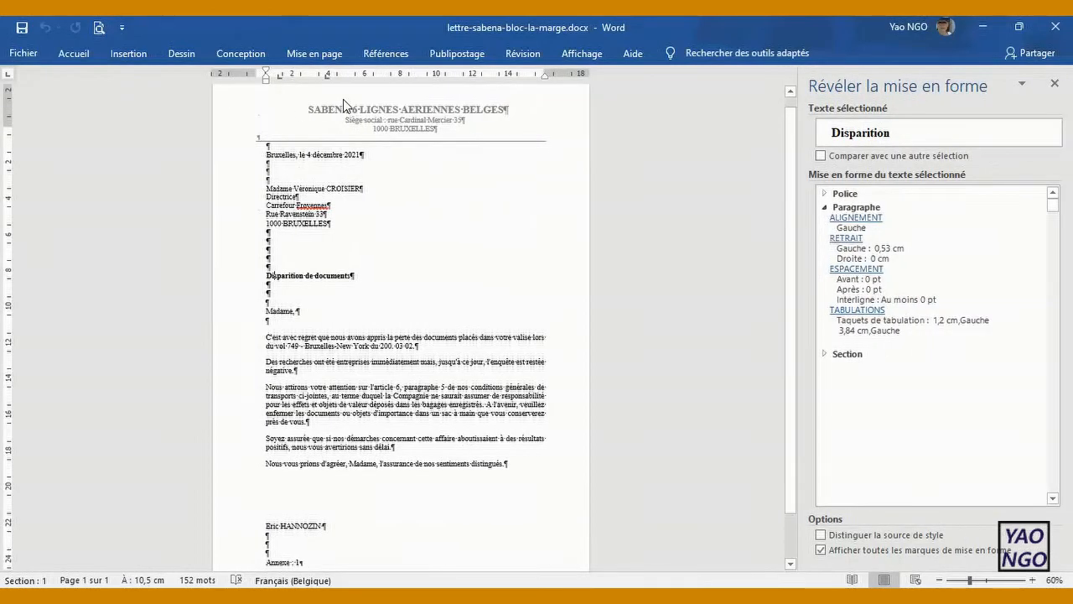
pyautogui.click(290, 155)
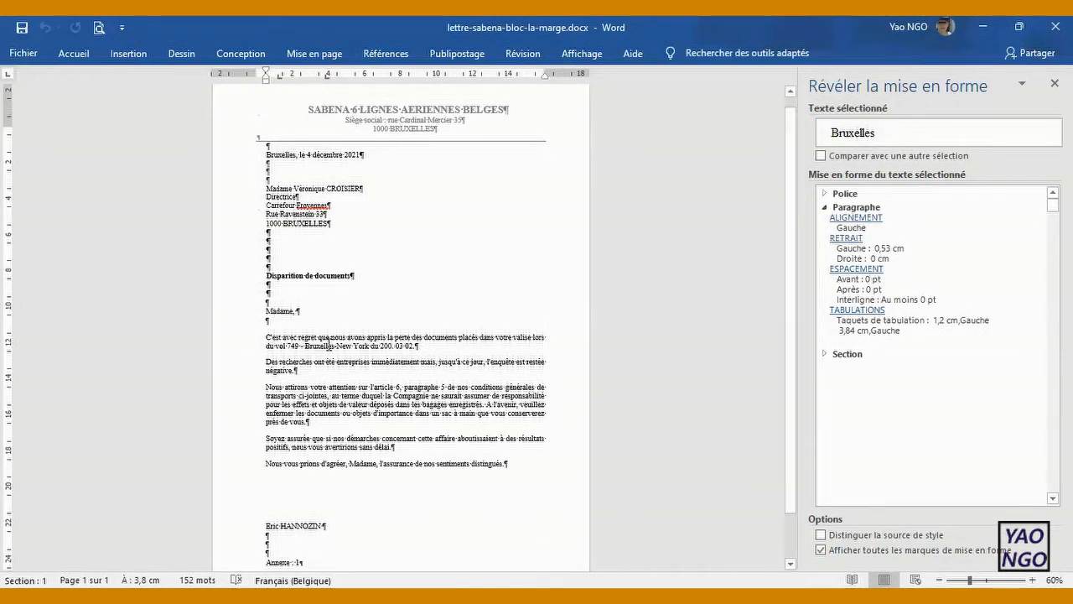
pyautogui.click(329, 343)
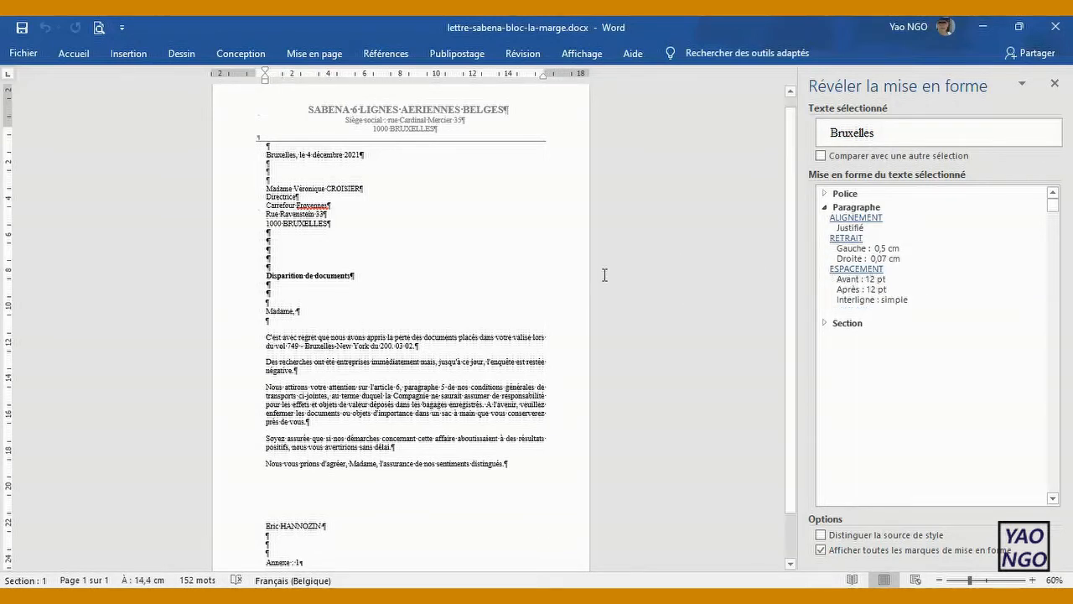
pyautogui.click(273, 529)
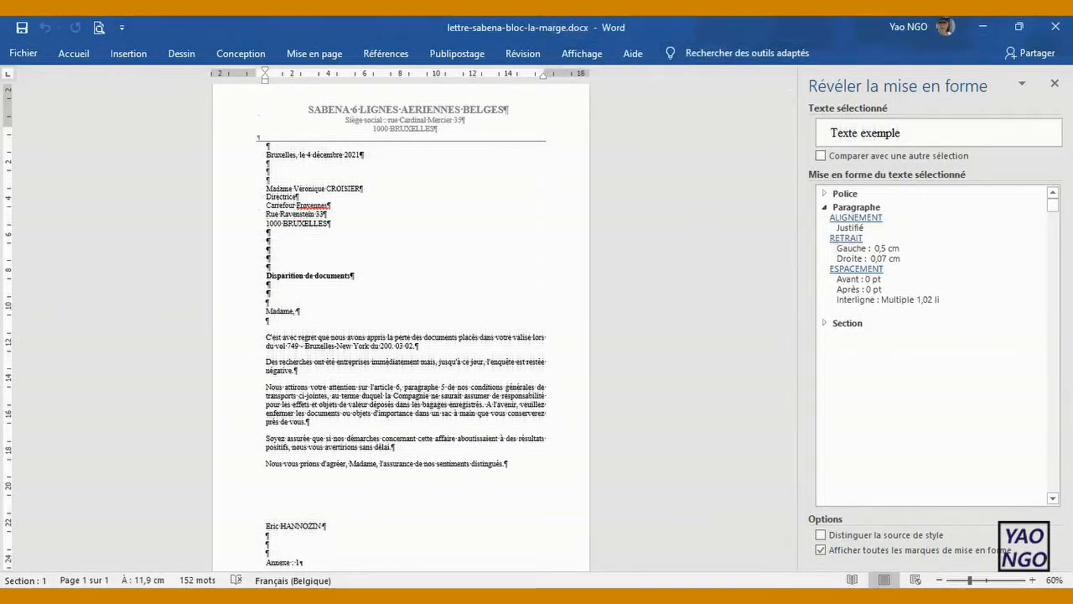
# Step: Hide the letter's formatting marks and close the Reveal Formatting pane, with the zoom set to 80%
pyautogui.click(76, 53)
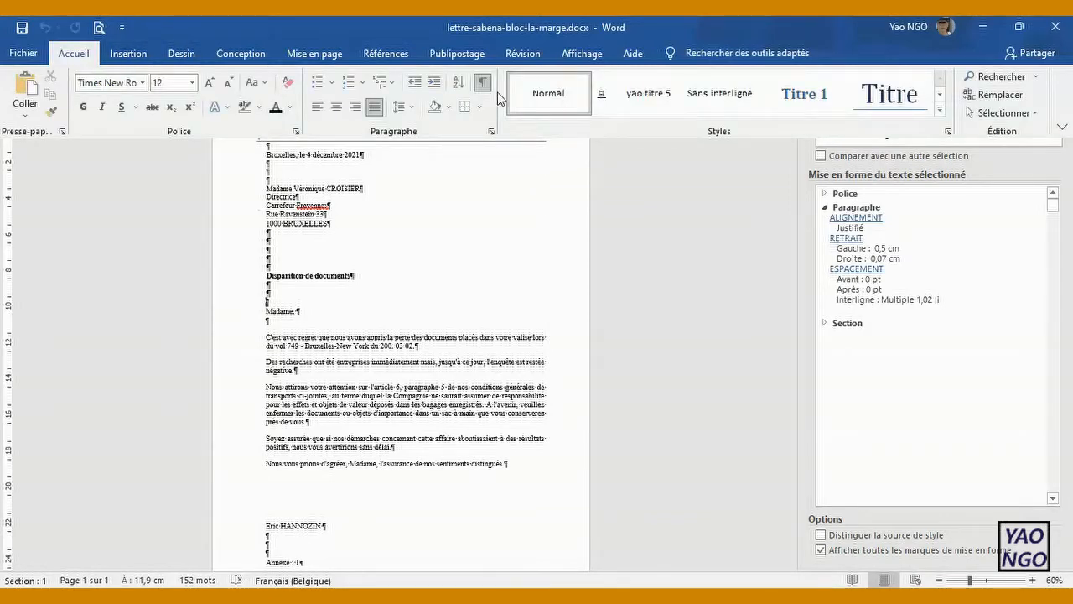
pyautogui.click(483, 83)
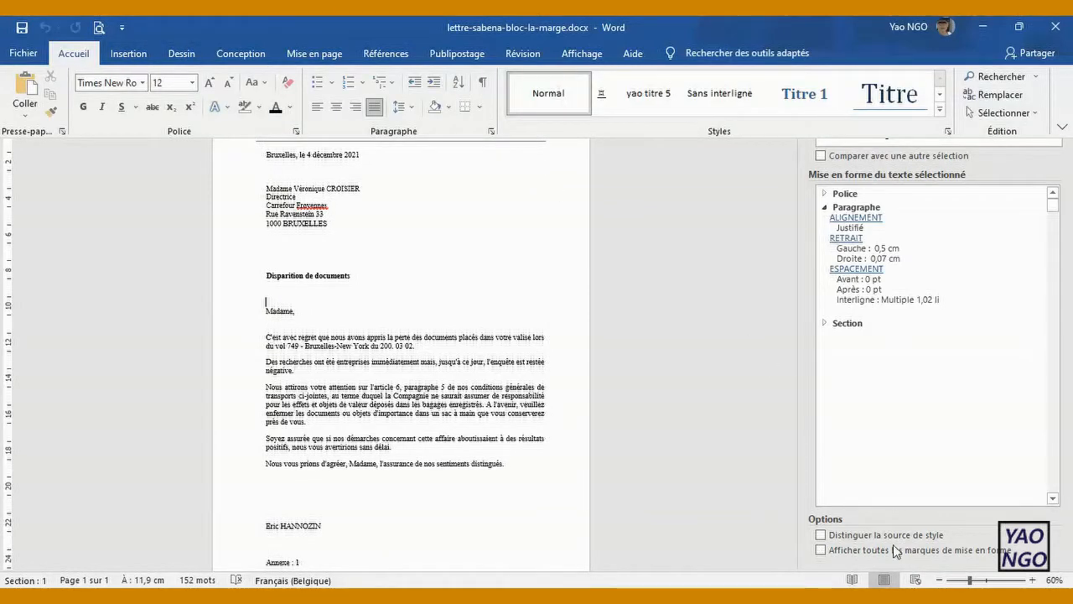
pyautogui.click(1032, 580)
pyautogui.click(1033, 580)
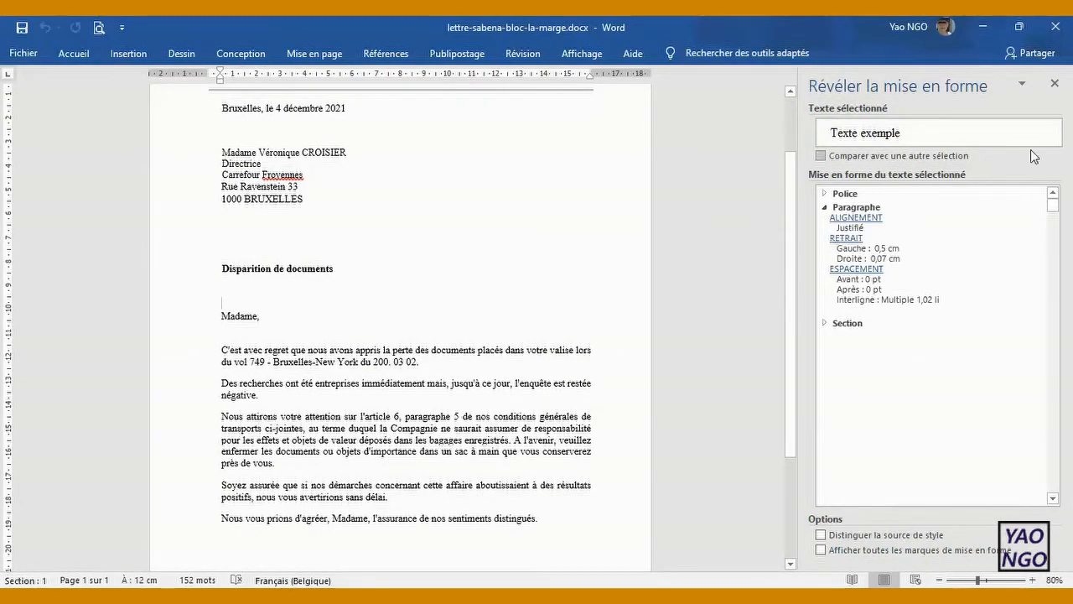
pyautogui.click(1056, 87)
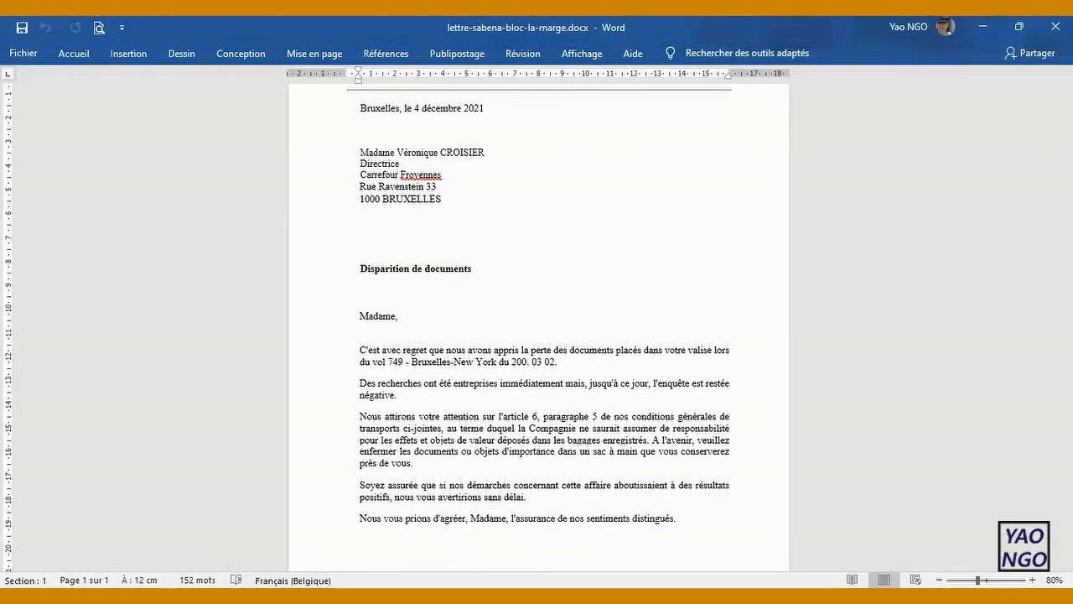
# Step: Switch to 2theo_Word2021-sansABC.pptx in PowerPoint, dismiss the licence notice and open the left-alignment topic in the slide show
pyautogui.click(601, 7)
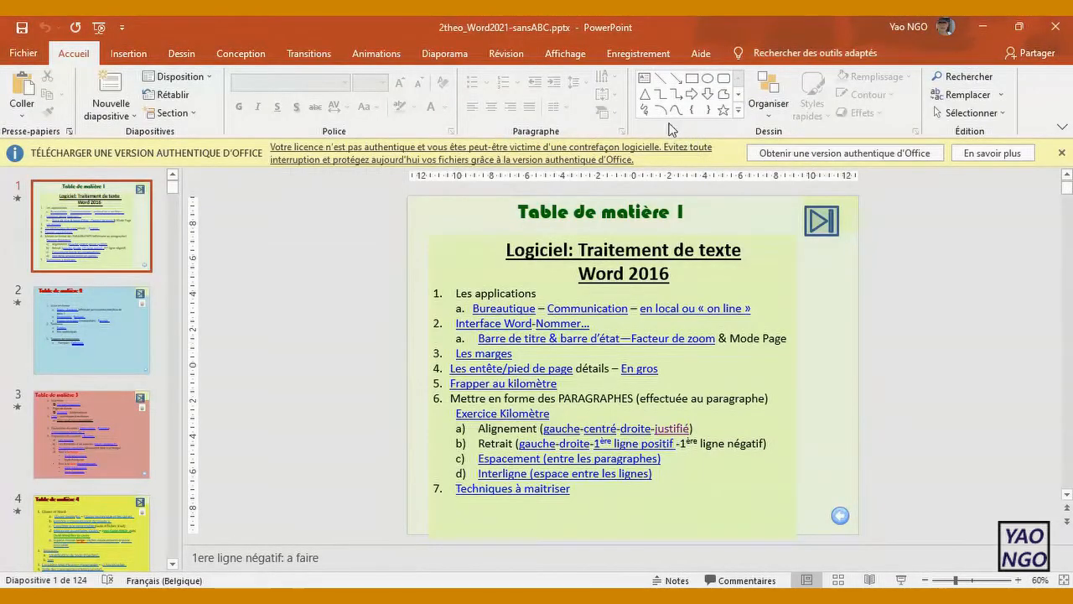
pyautogui.click(1062, 153)
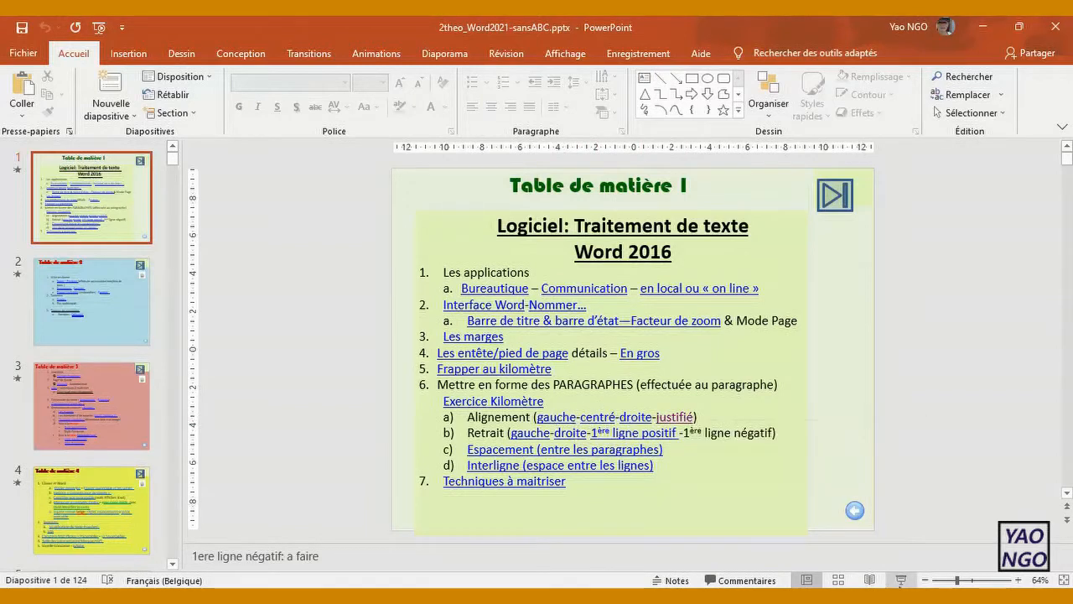
pyautogui.click(902, 580)
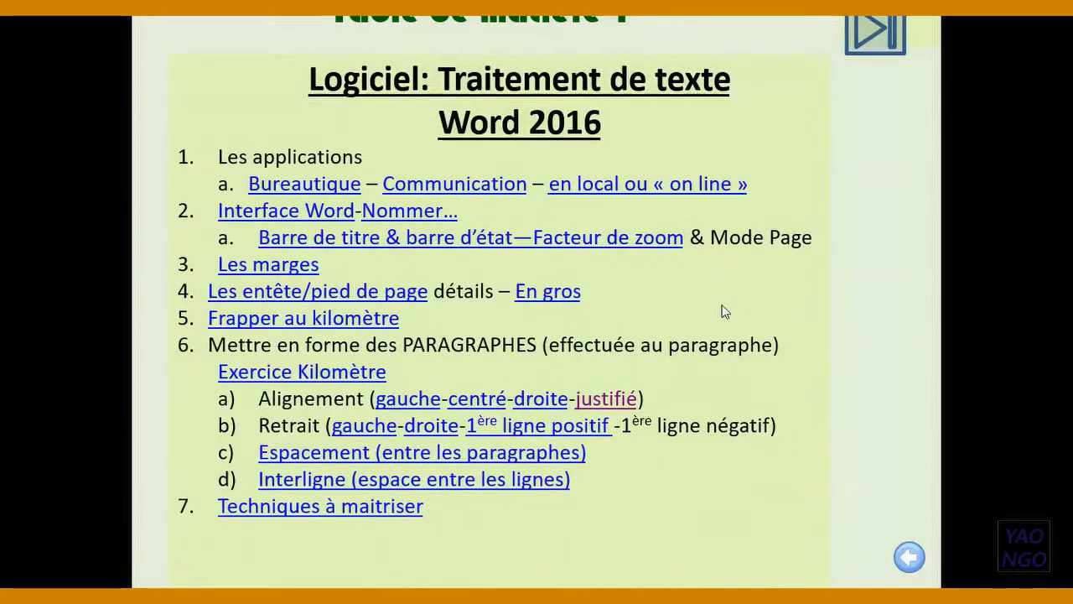
pyautogui.click(404, 402)
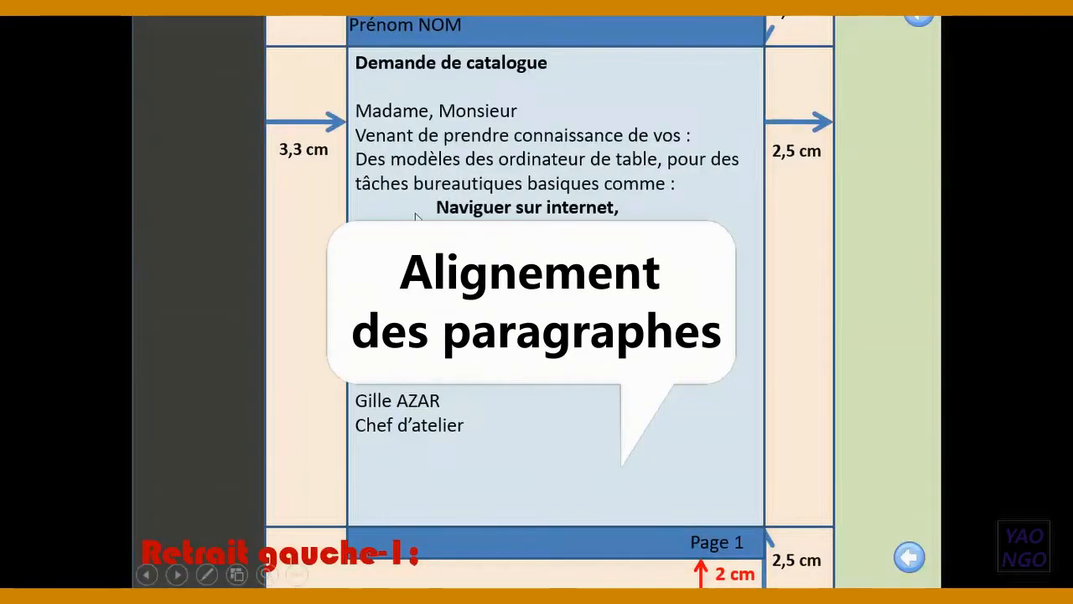
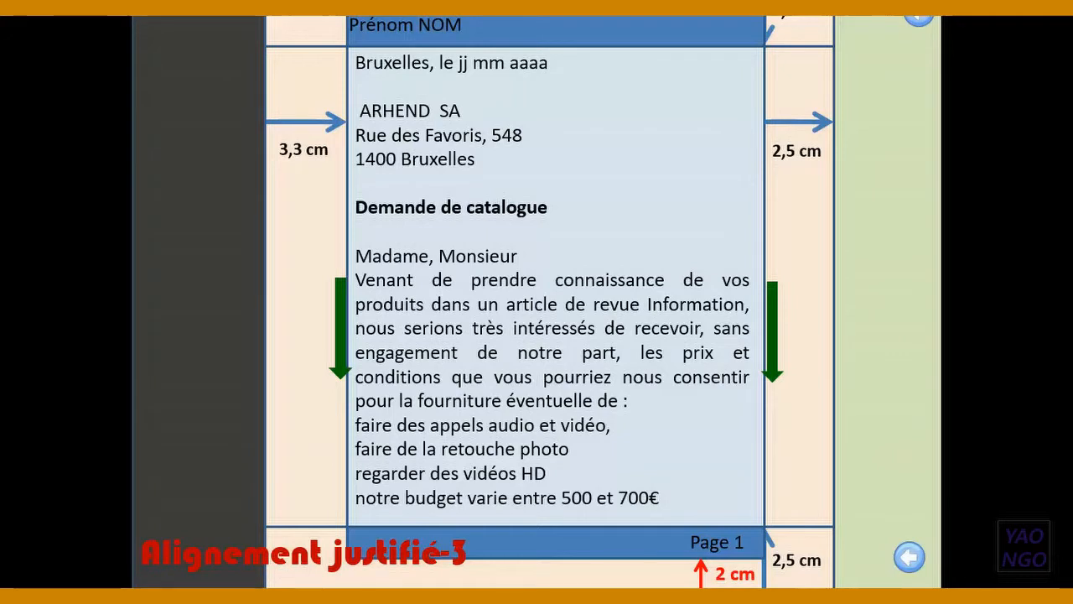
# Step: Advance the justified-alignment animations, return to the table of contents and end the slide show
pyautogui.press('Right')
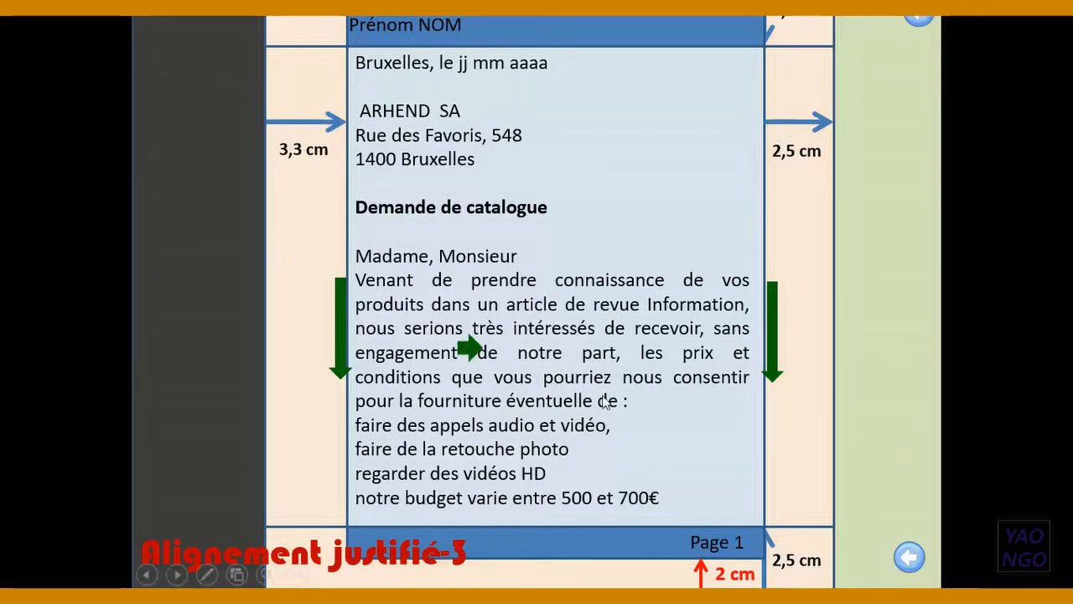
pyautogui.click(668, 422)
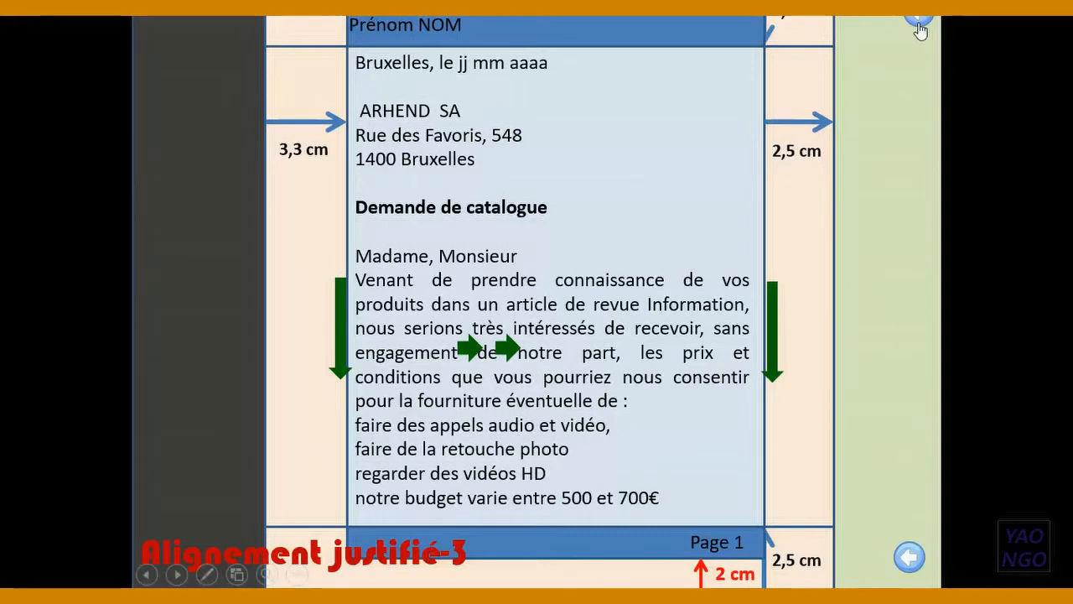
pyautogui.click(918, 26)
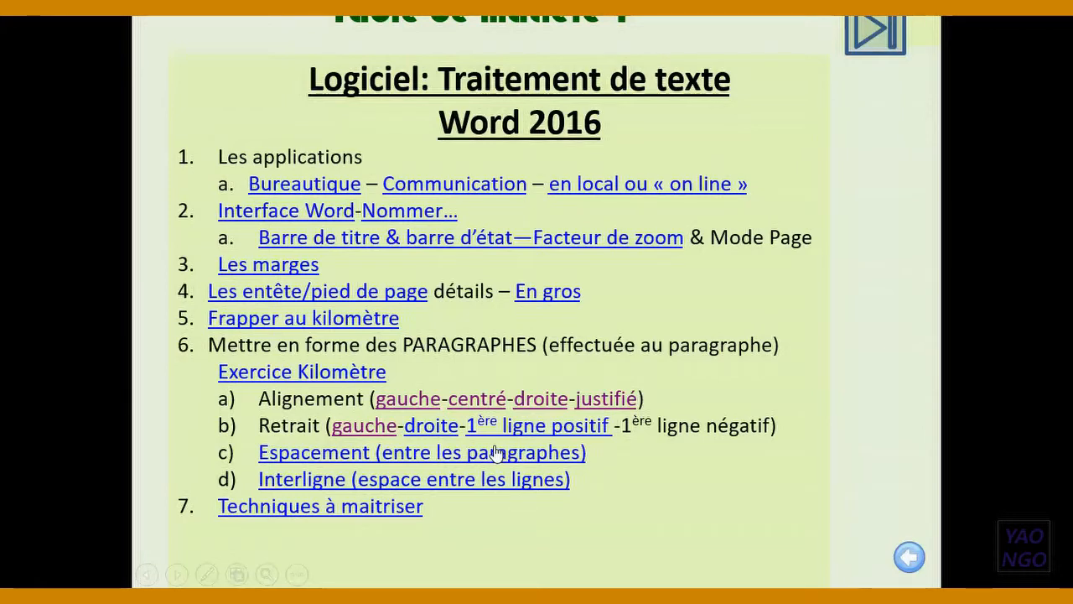
pyautogui.press('Escape')
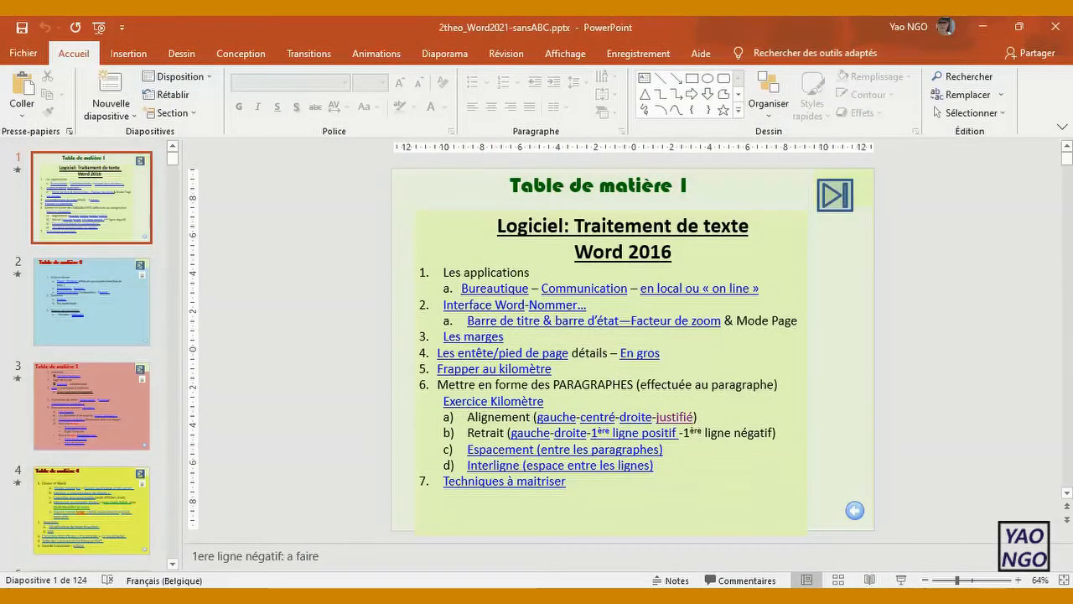
# Step: Switch to DemoAlignement.docx in Word and display the Reveal Formatting pane and the formatting marks
pyautogui.click(567, 84)
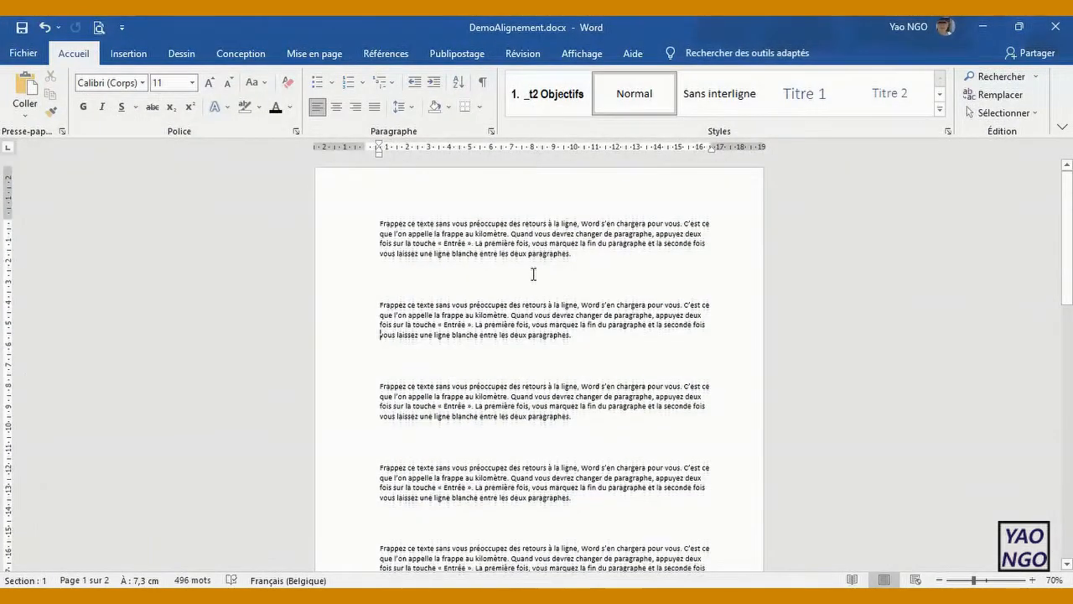
pyautogui.click(1035, 580)
pyautogui.click(1034, 581)
pyautogui.moveTo(1071, 287); pyautogui.dragTo(1070, 277)
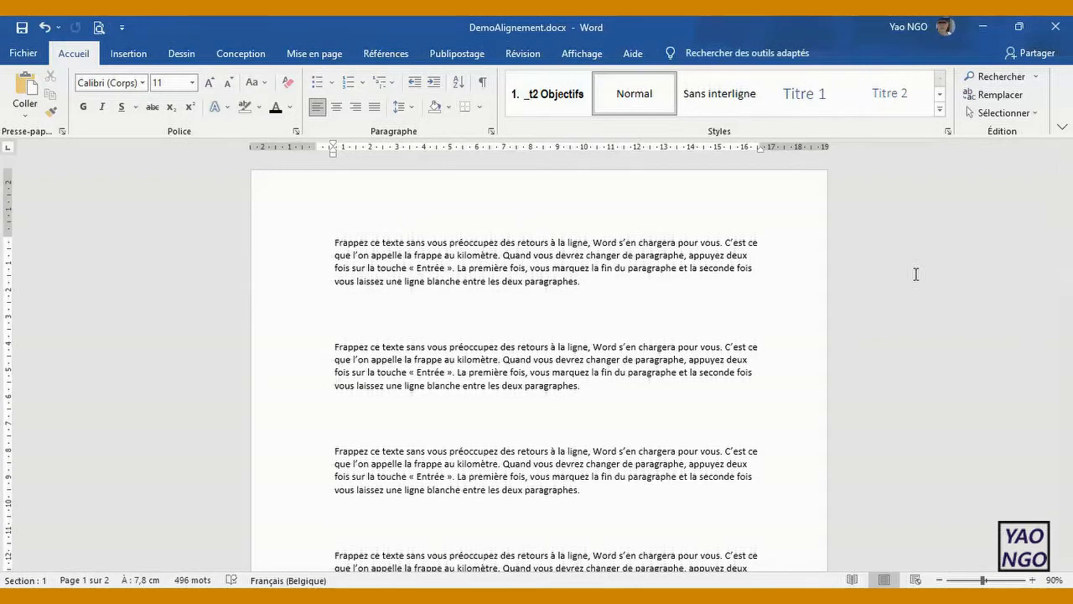
pyautogui.hotkey('shift', 'F1')
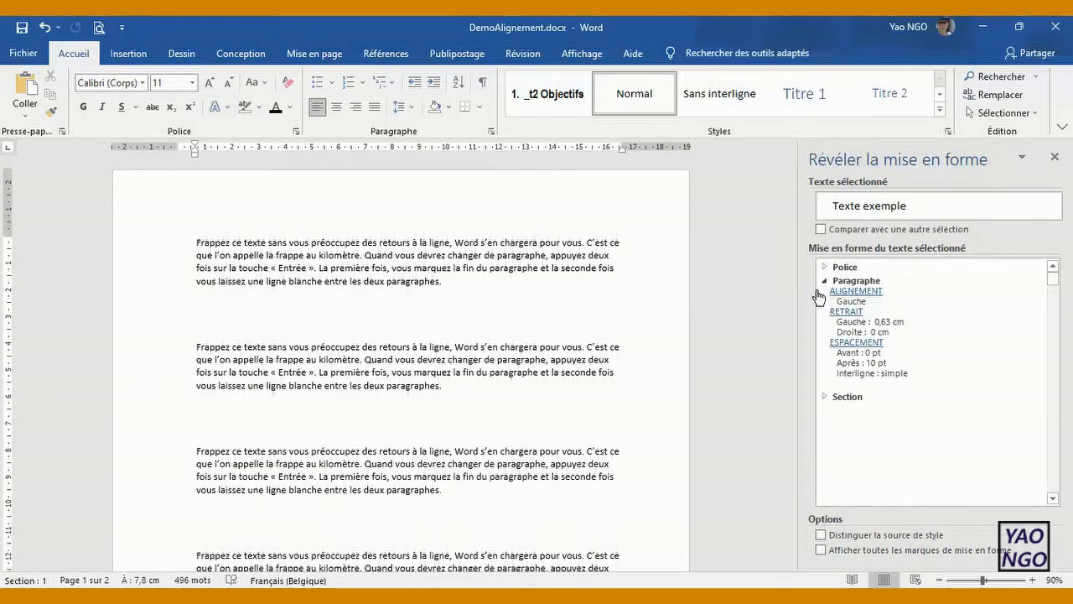
pyautogui.click(483, 86)
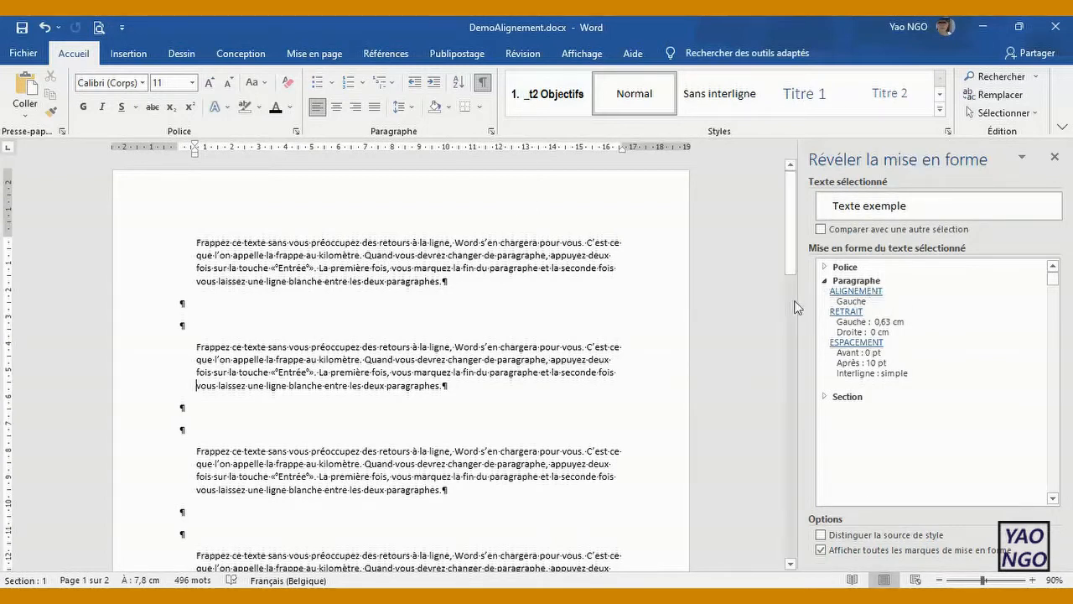
# Step: Examine the first paragraph's font details and paragraph details in the Reveal Formatting pane
pyautogui.click(348, 242)
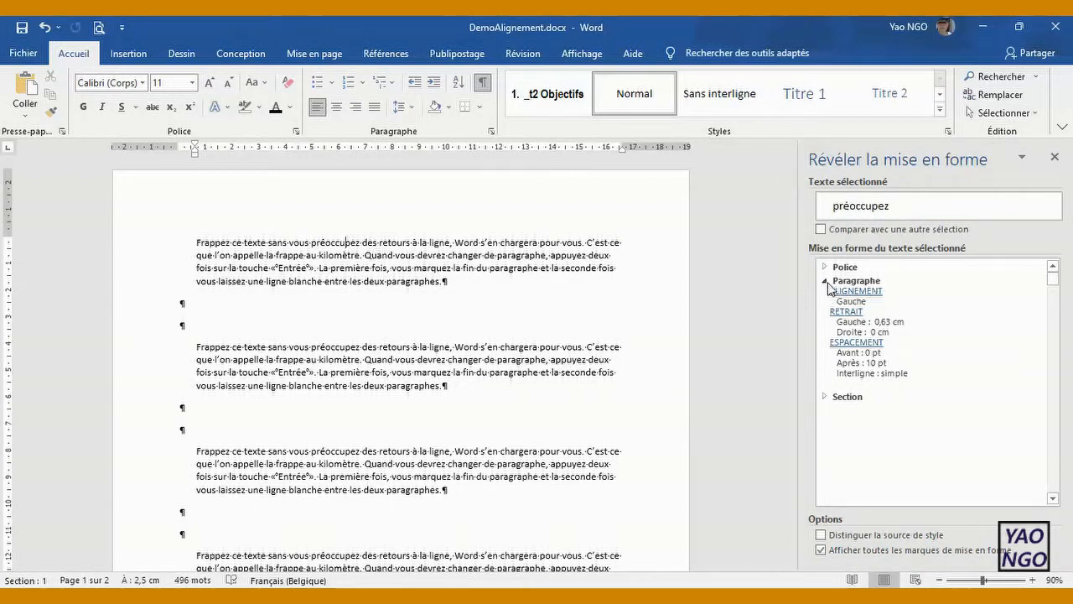
pyautogui.click(826, 281)
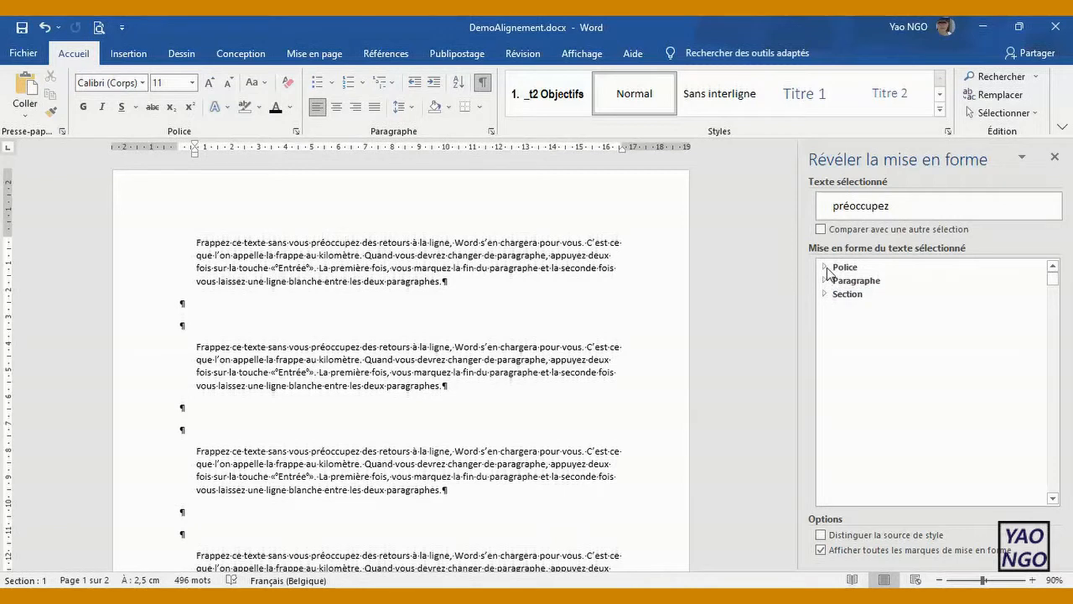
pyautogui.click(826, 267)
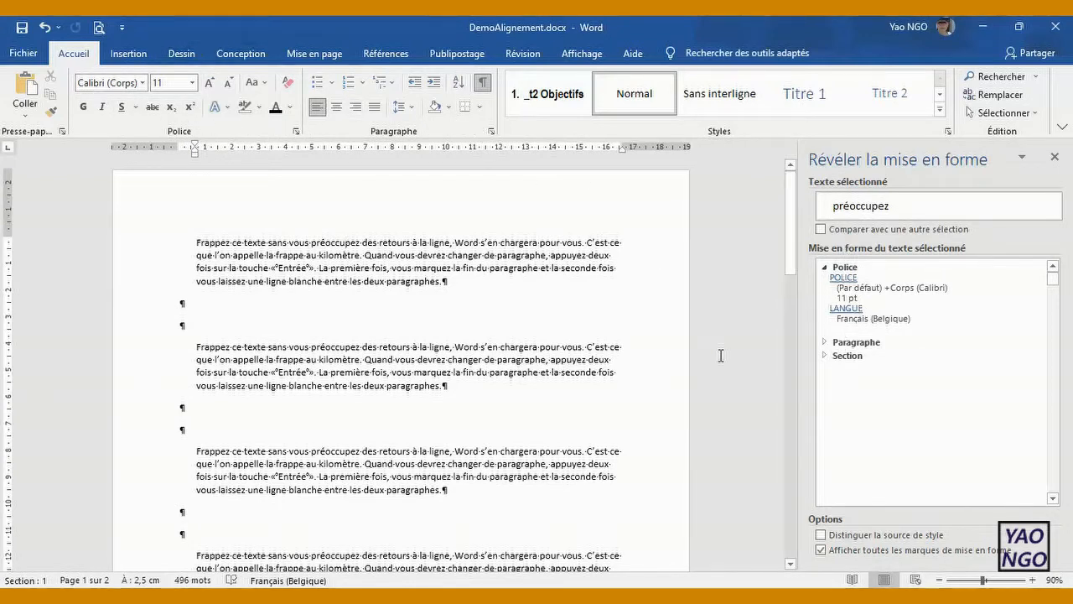
pyautogui.click(825, 268)
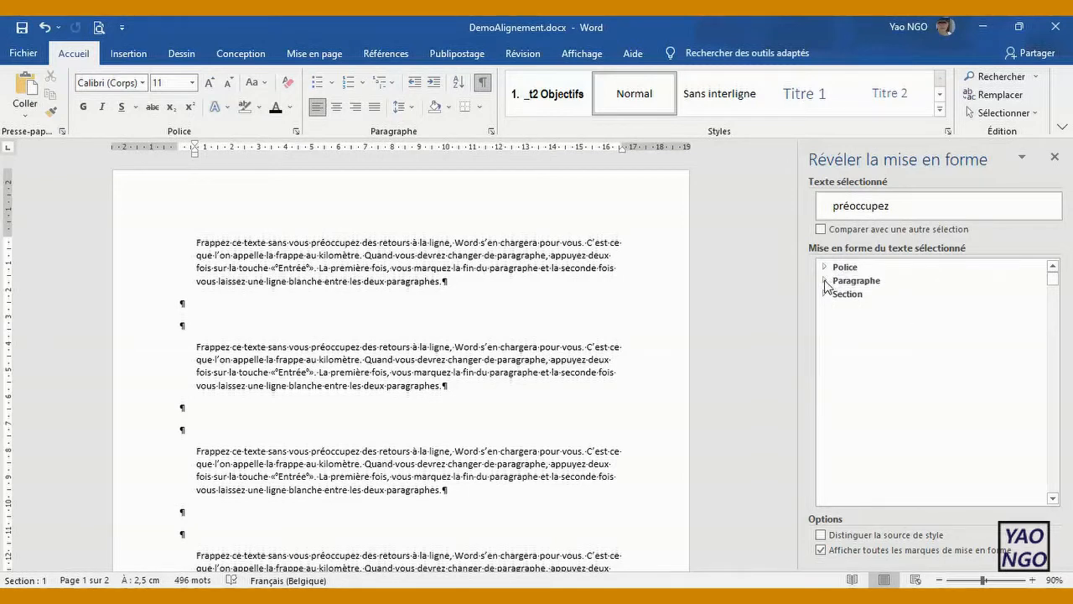
pyautogui.click(826, 281)
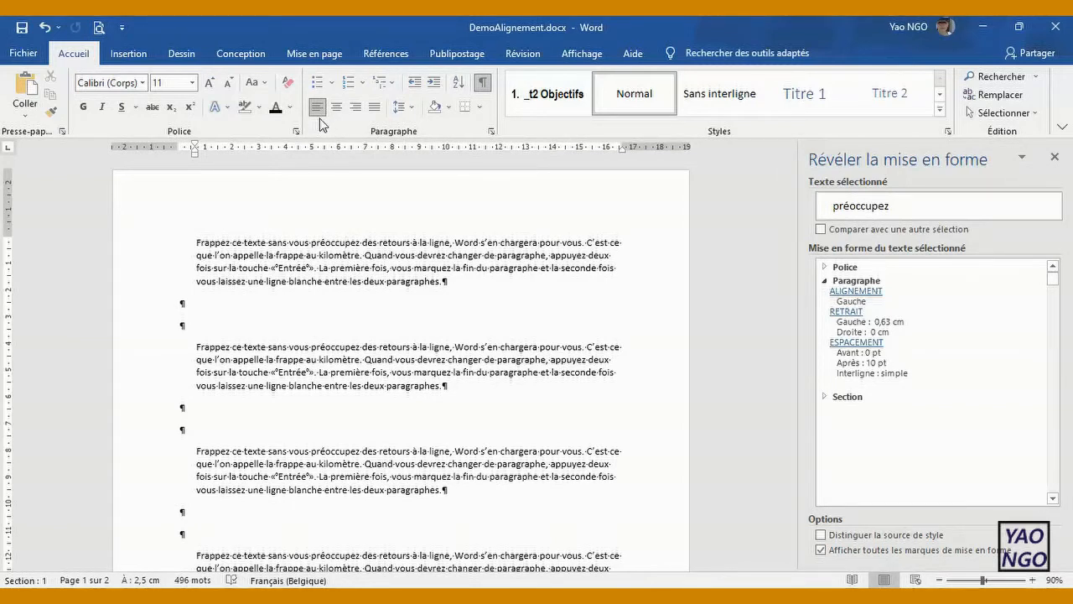
# Step: Check the alignment of the second, third and fourth text paragraphs
pyautogui.click(351, 348)
pyautogui.click(333, 451)
pyautogui.click(324, 554)
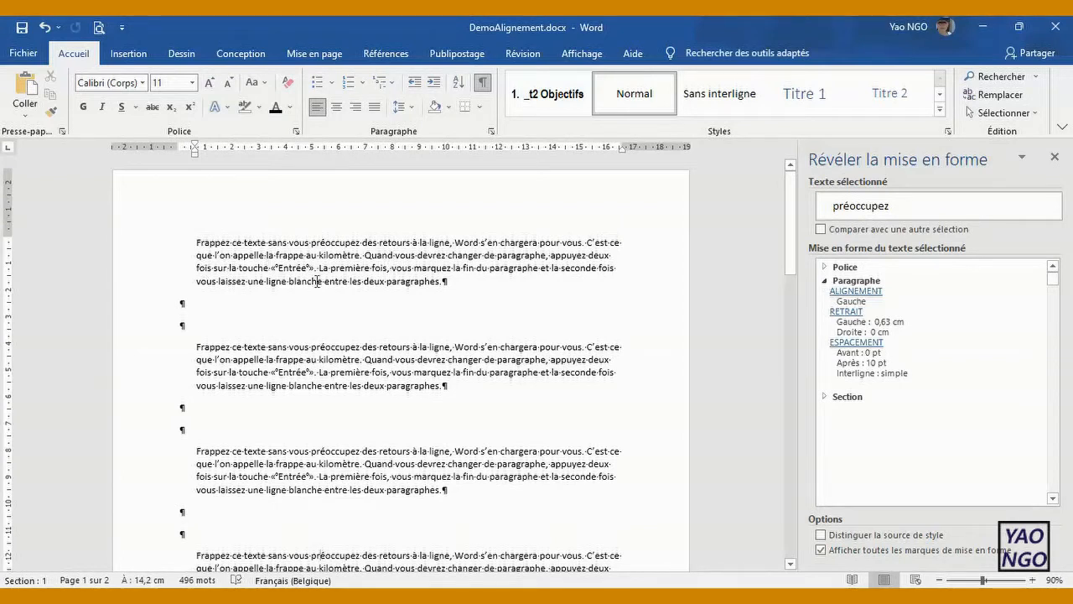
# Step: Select the whole first paragraph, align it to the right and check its alignment against the empty line below
pyautogui.moveTo(466, 281); pyautogui.dragTo(186, 234)
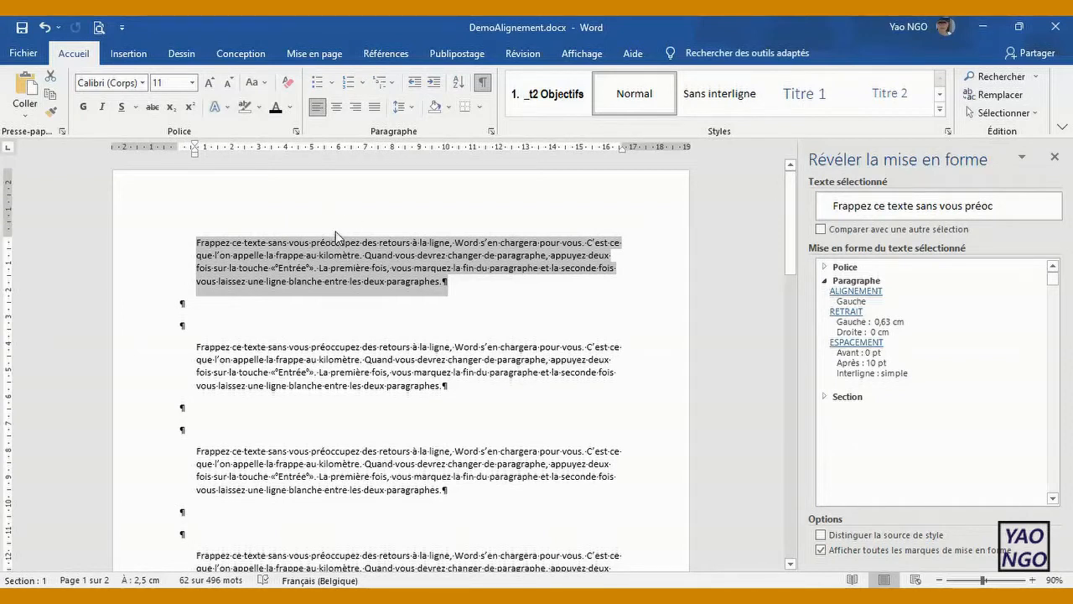
pyautogui.click(356, 108)
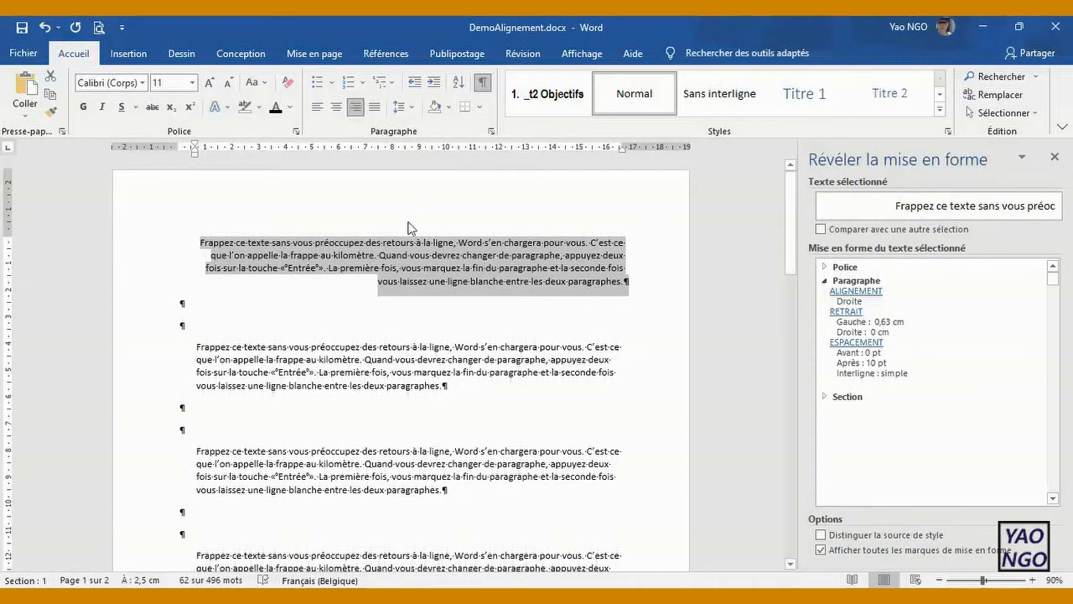
pyautogui.click(359, 328)
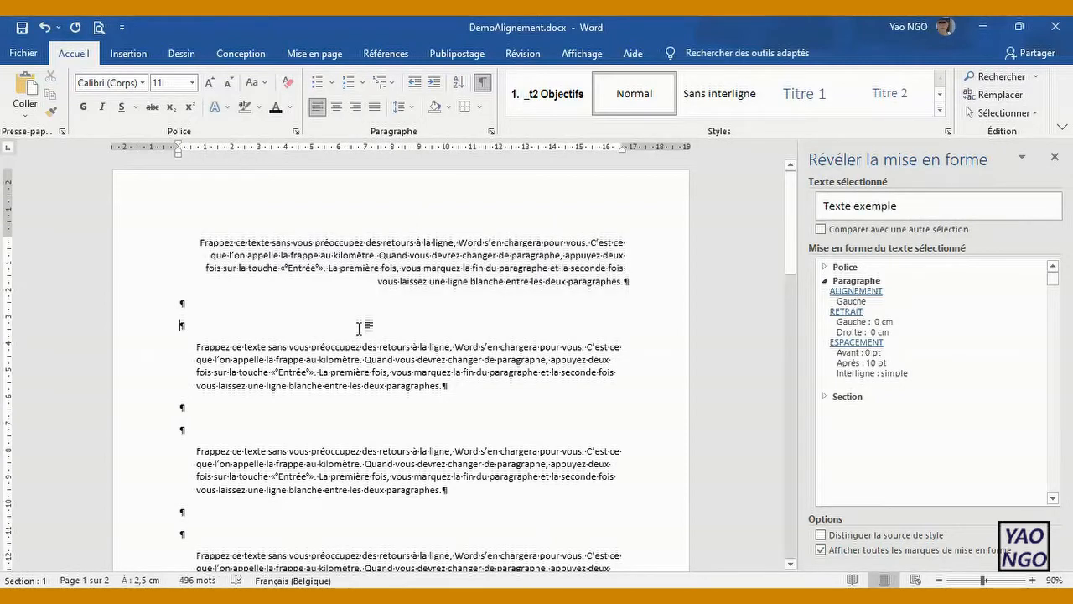
pyautogui.click(401, 255)
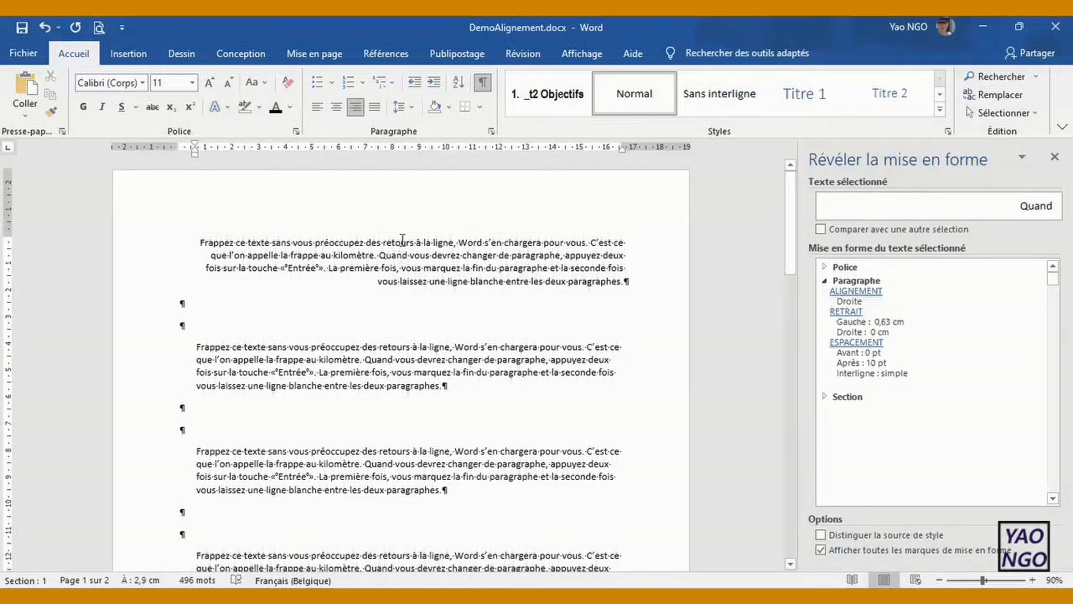
# Step: Switch the first paragraph's alignment from left to centred to right, back to centred and finally to left
pyautogui.click(316, 114)
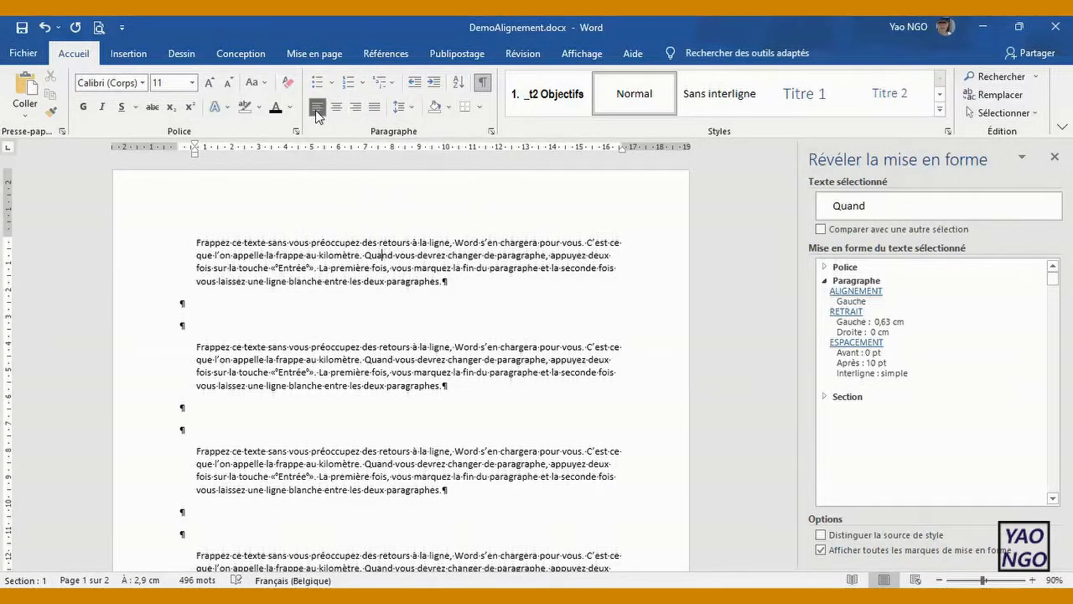
pyautogui.click(338, 104)
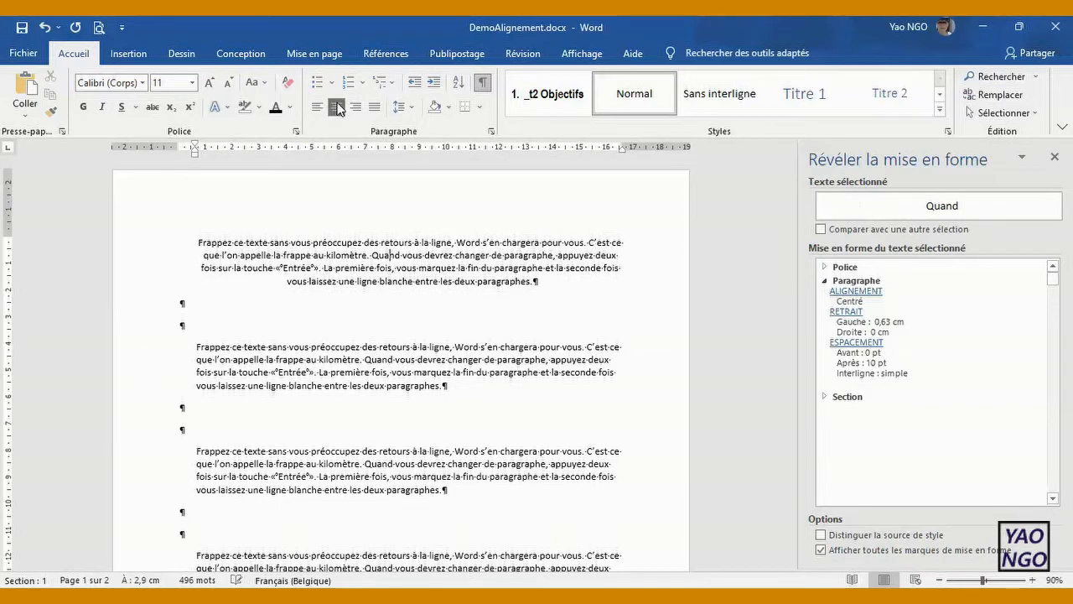
pyautogui.click(358, 107)
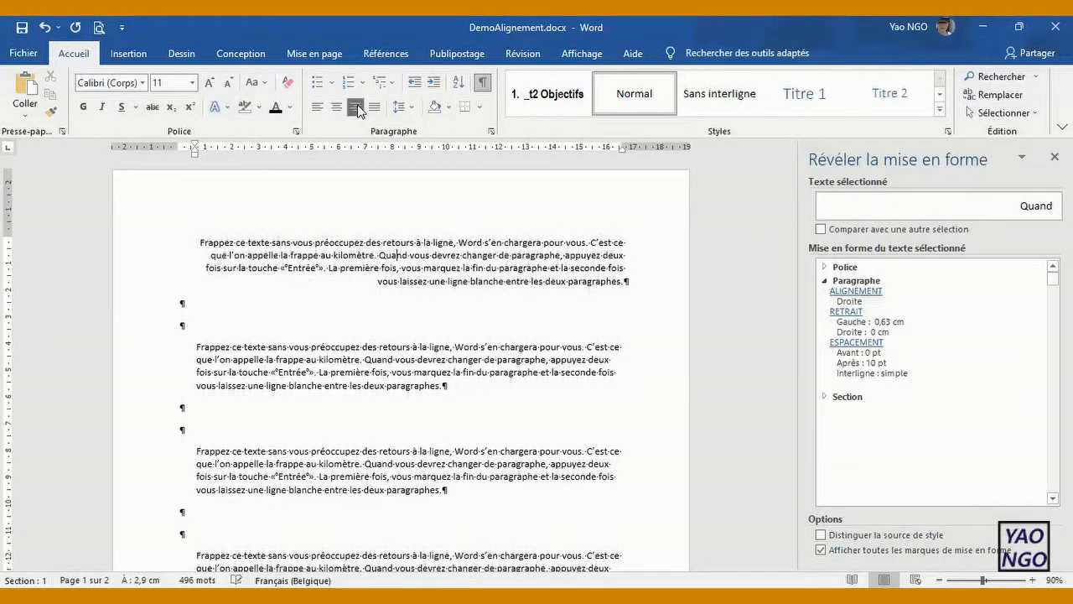
pyautogui.click(338, 106)
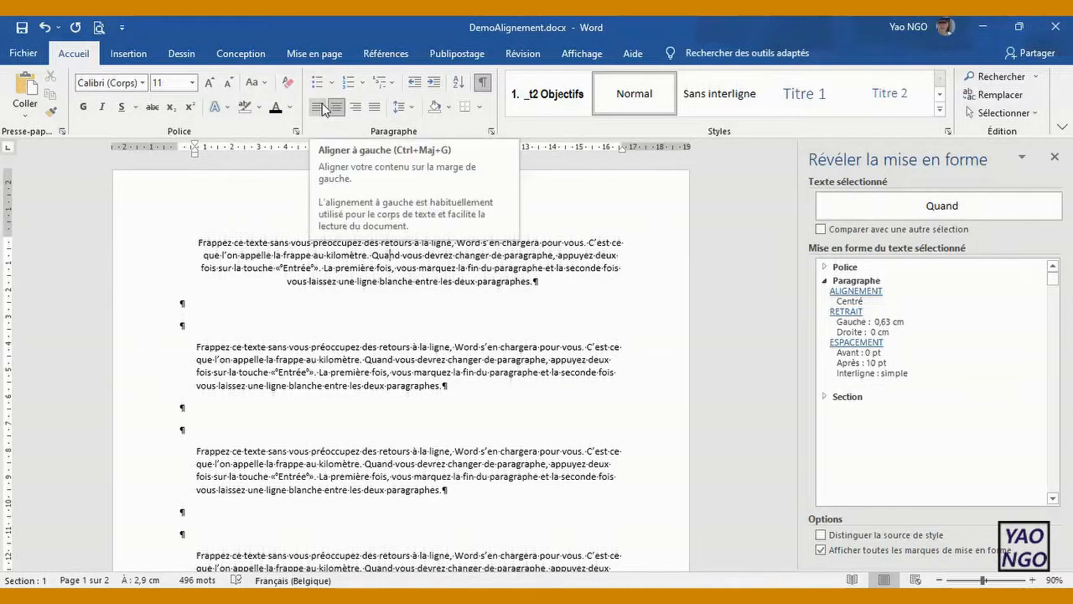
pyautogui.click(319, 107)
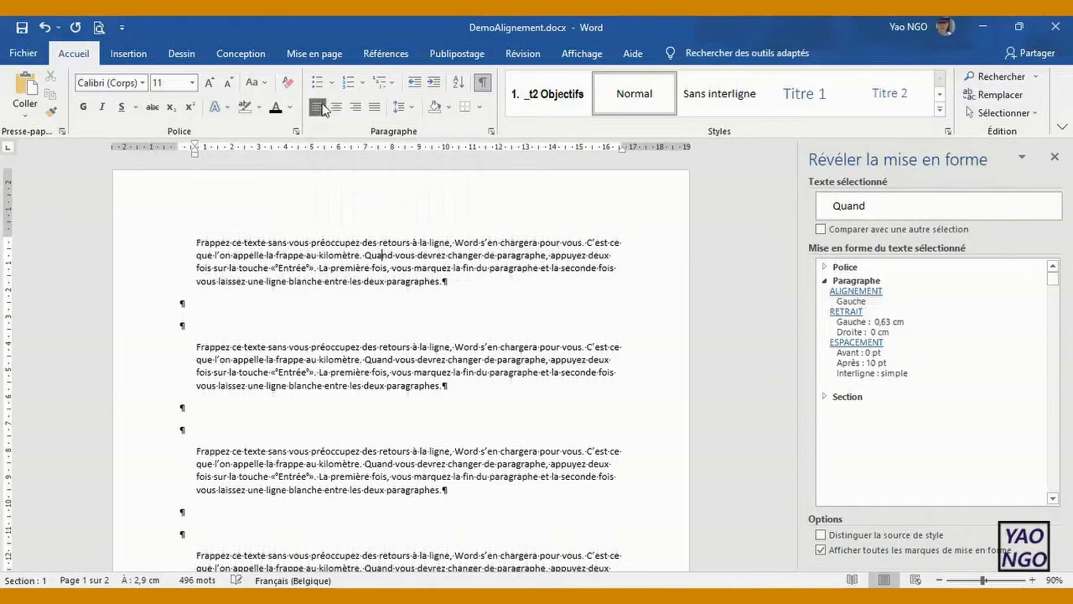
# Step: Compare justified, left and right alignment on the first paragraph and leave it justified
pyautogui.click(375, 108)
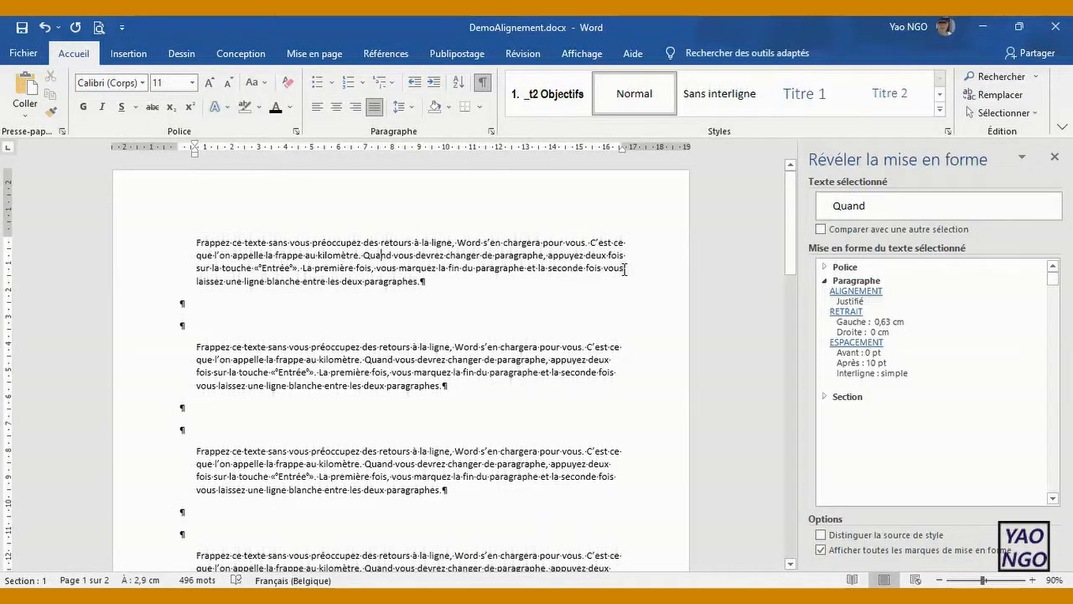
pyautogui.click(318, 108)
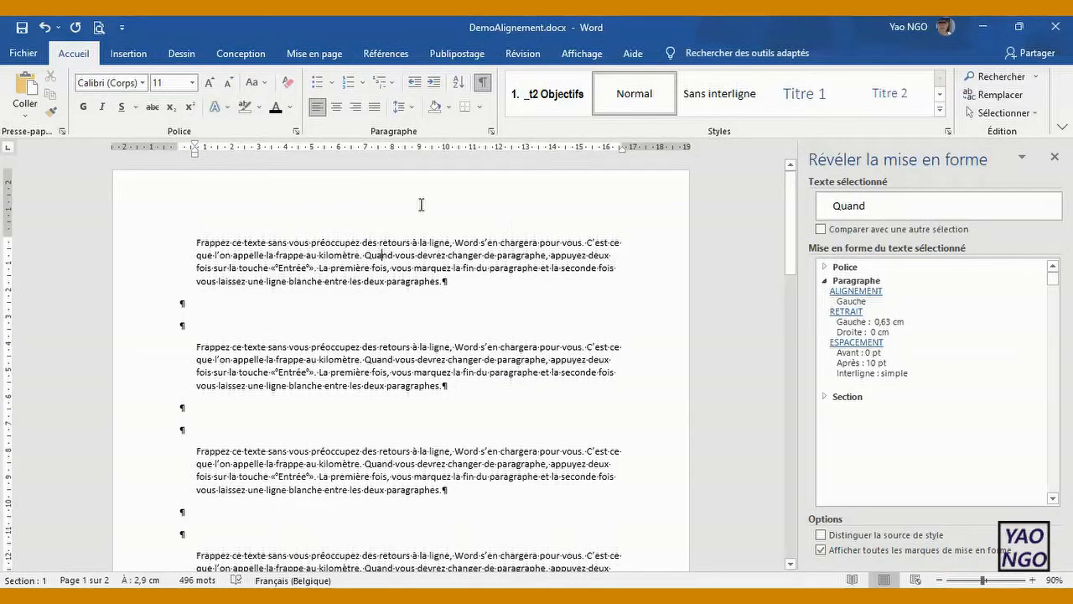
pyautogui.click(356, 108)
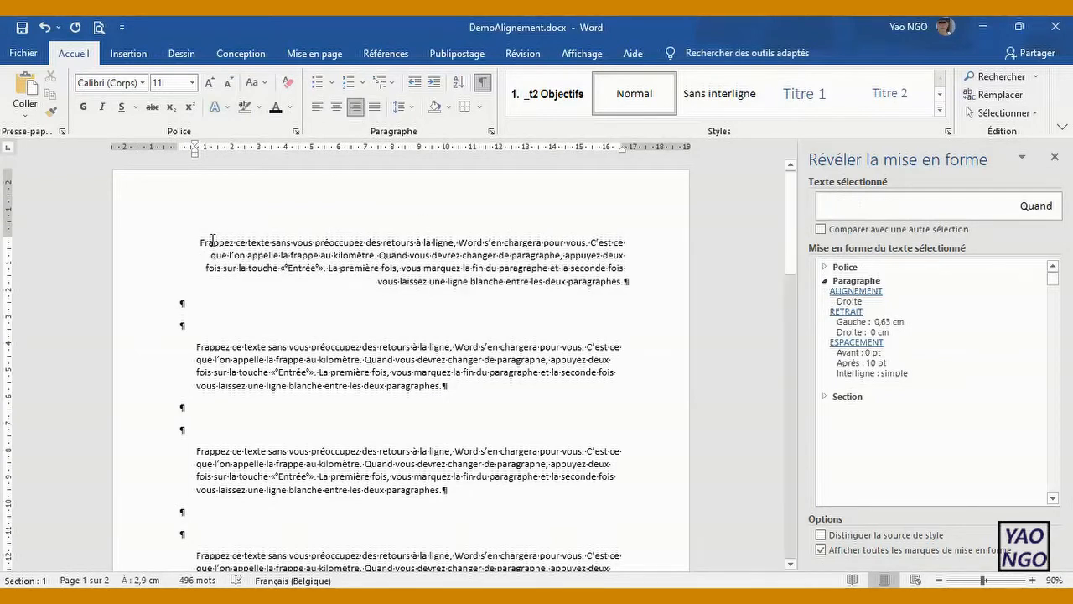
pyautogui.click(376, 109)
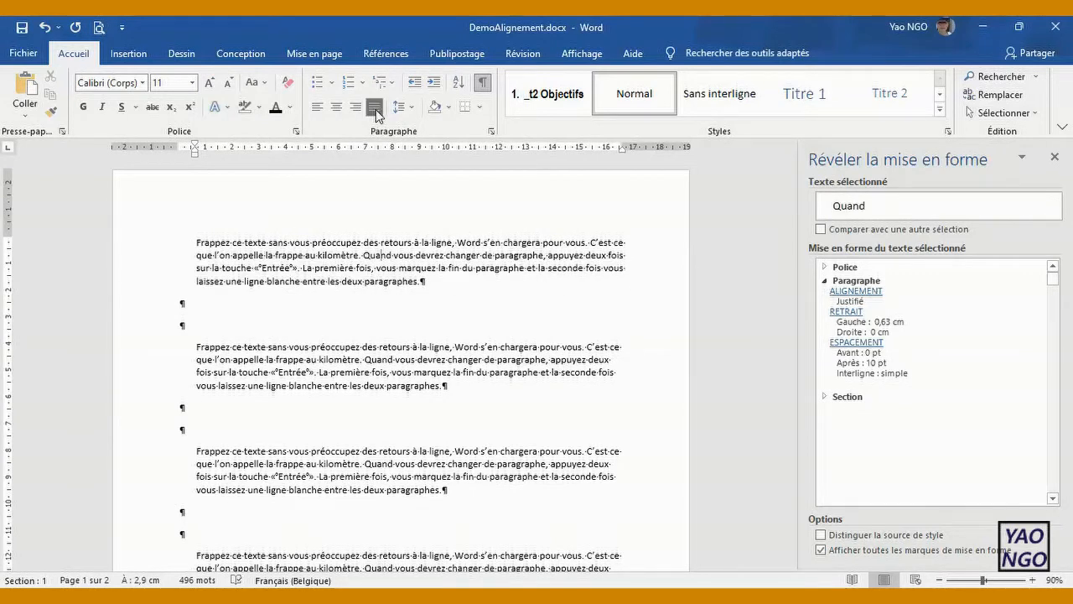
# Step: Switch to lettre-sabena-bloc-la-marge.docx and select the letter's body paragraphs from "C'est avec regret" to the closing sentence
pyautogui.click(483, 8)
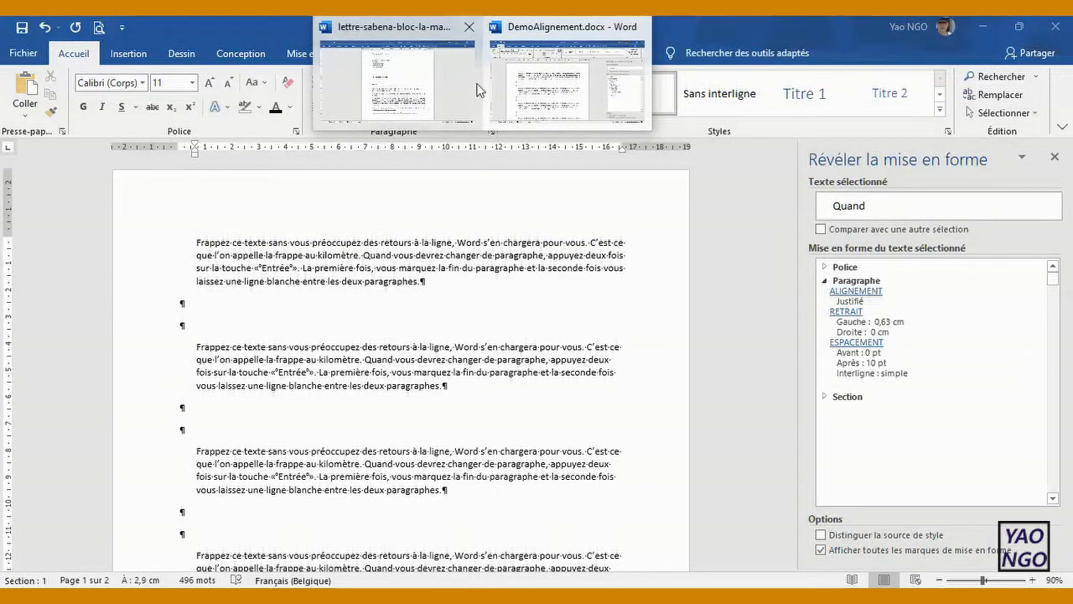
pyautogui.click(429, 96)
pyautogui.moveTo(693, 519); pyautogui.dragTo(362, 351)
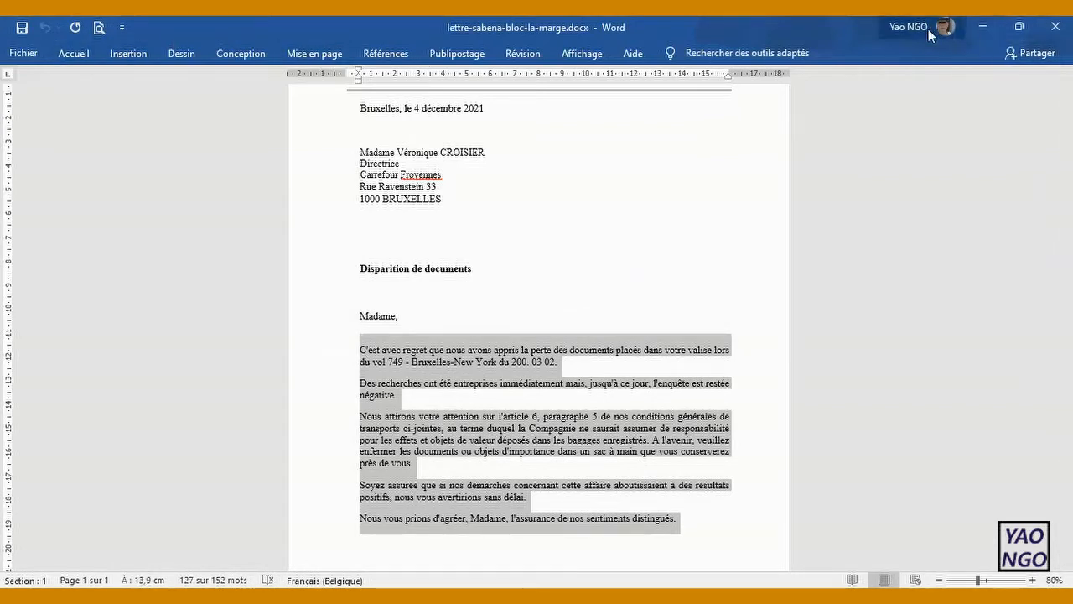
# Step: Set the ribbon to always show and examine the alignment of the selected letter body
pyautogui.click(591, 55)
pyautogui.click(1063, 128)
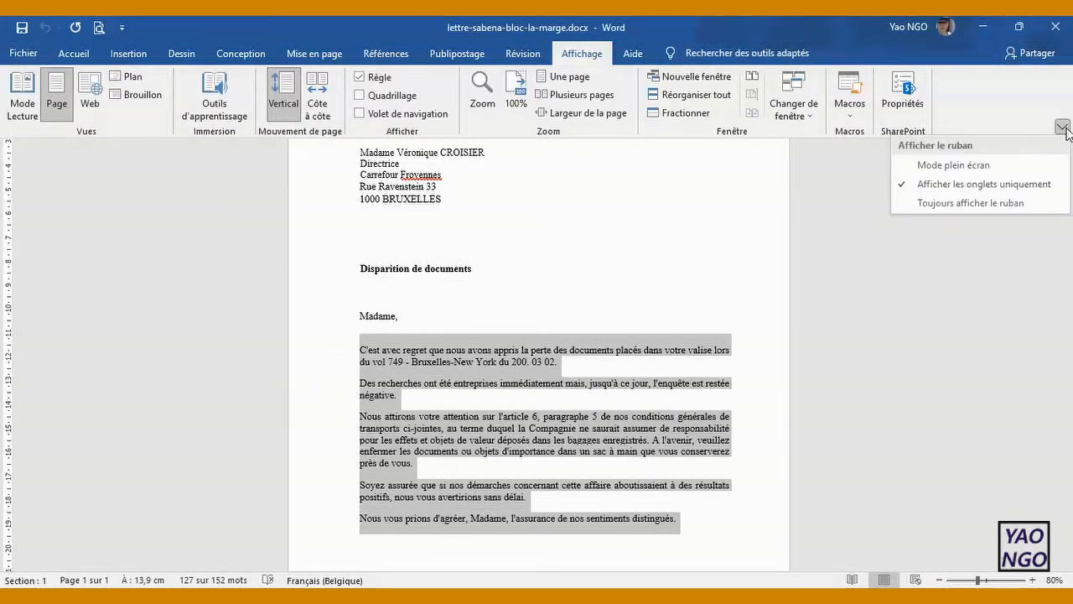
pyautogui.click(953, 205)
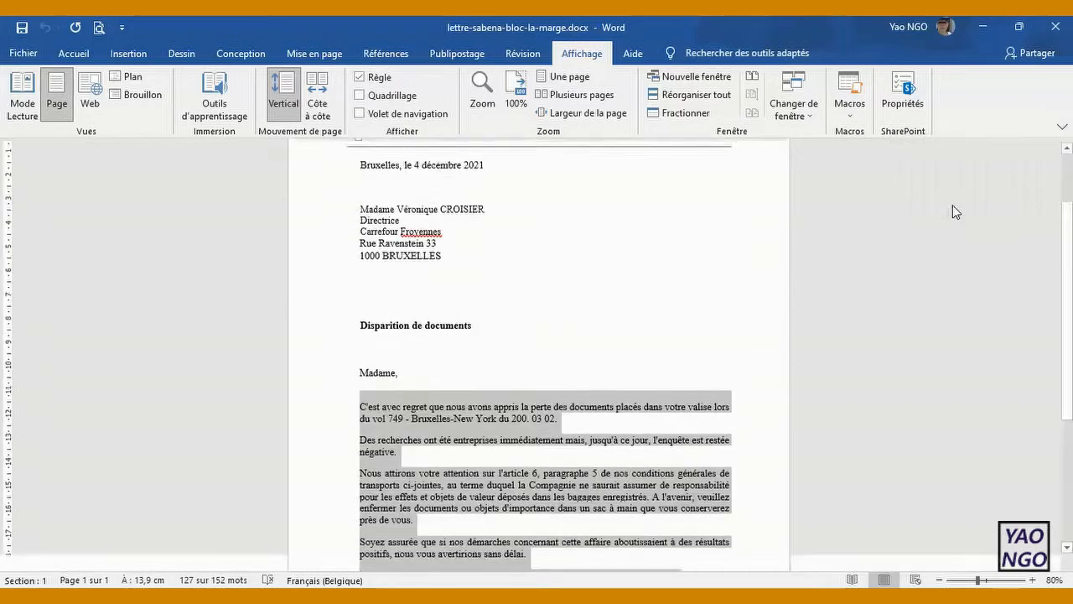
pyautogui.click(72, 55)
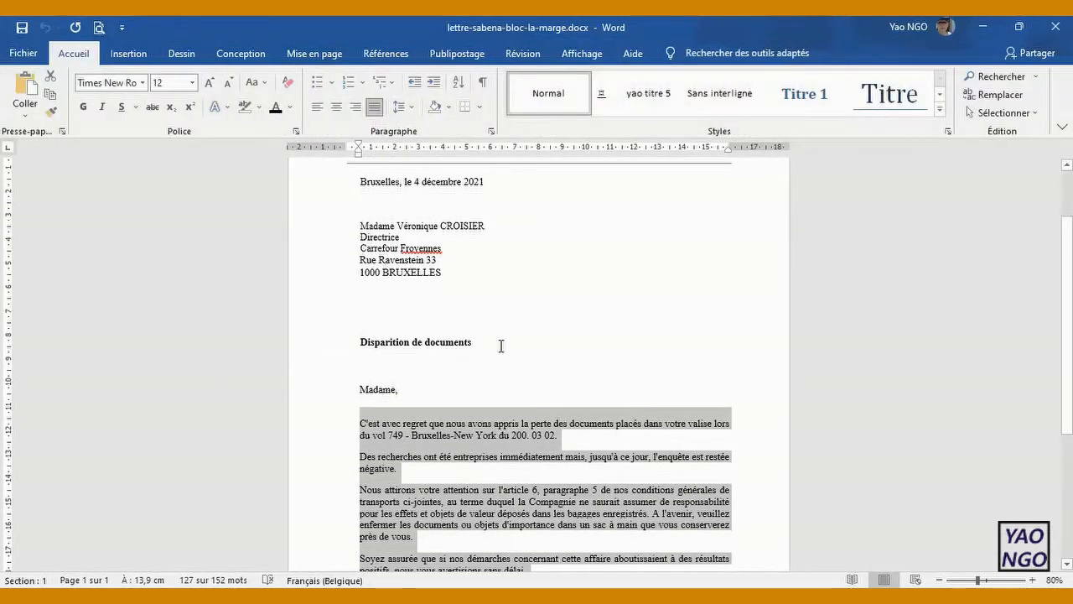
pyautogui.scroll(-3, 1071, 344)
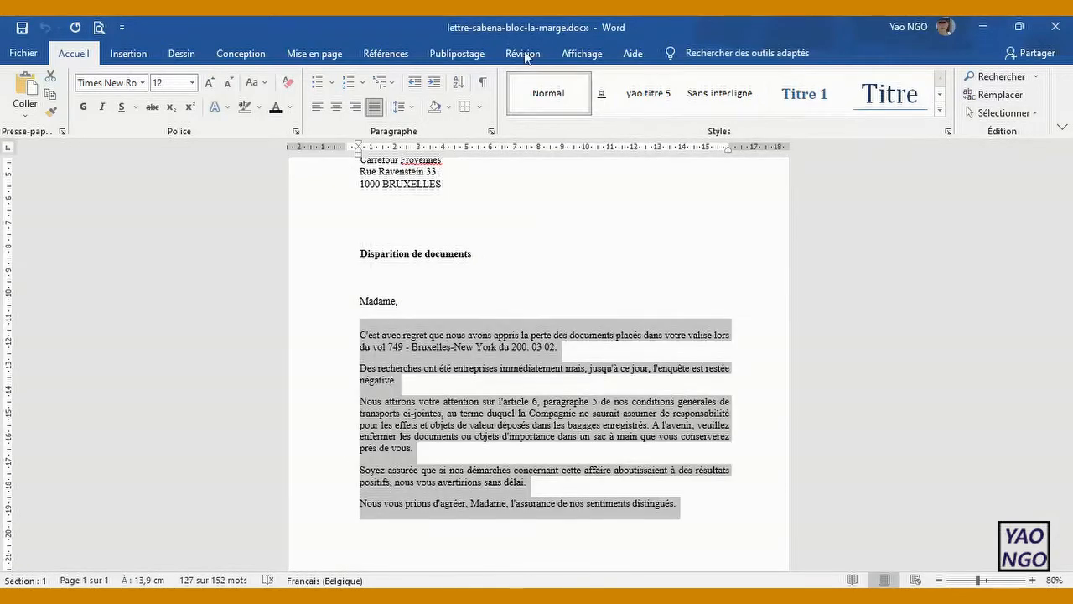
# Step: Return to DemoAlignement.docx and check the justified alignment of the first paragraph
pyautogui.hotkey('alt', 'Tab')
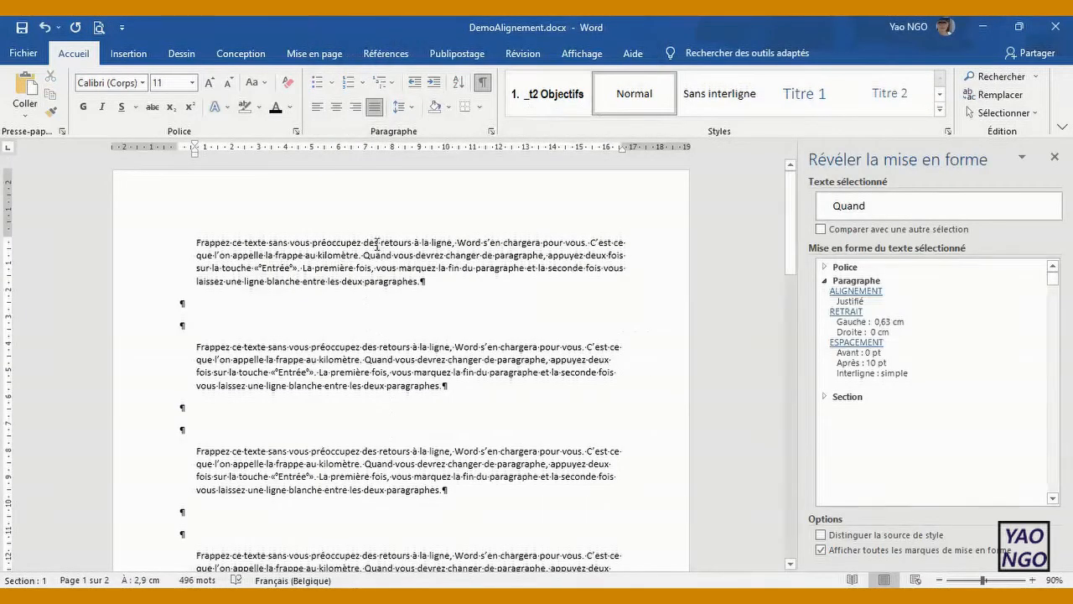
pyautogui.click(377, 243)
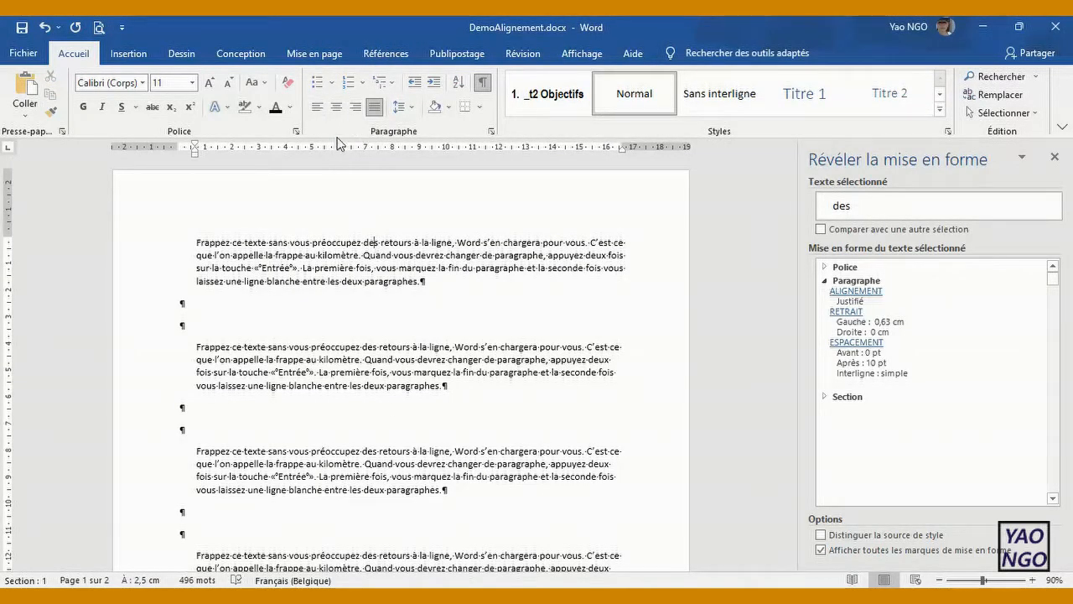
pyautogui.moveTo(444, 287); pyautogui.dragTo(201, 232)
pyautogui.click(358, 267)
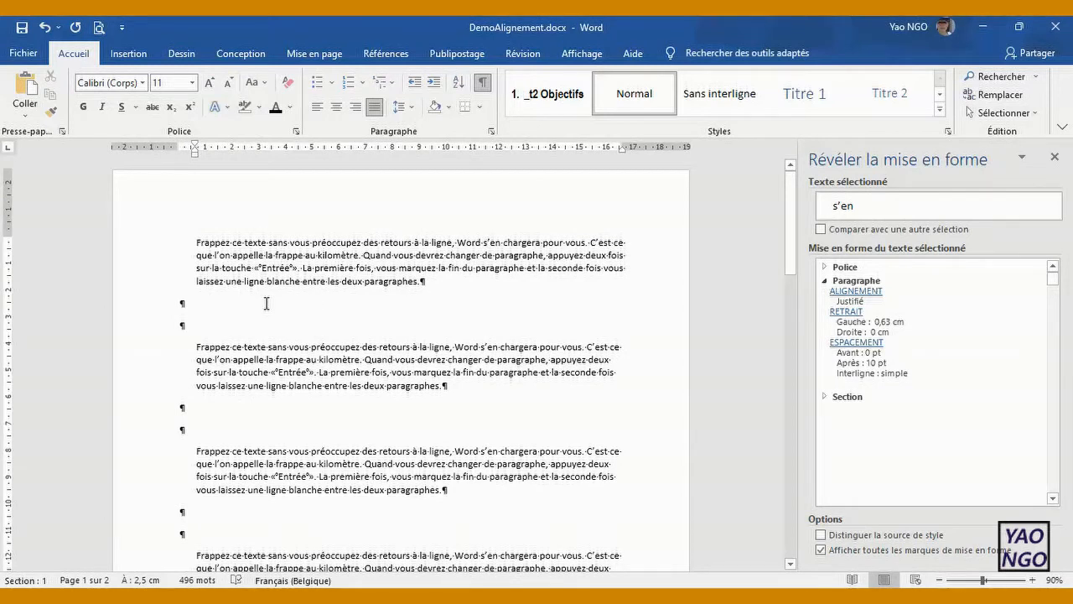
# Step: Delete the two empty paragraphs between the first and second text paragraphs
pyautogui.click(225, 307)
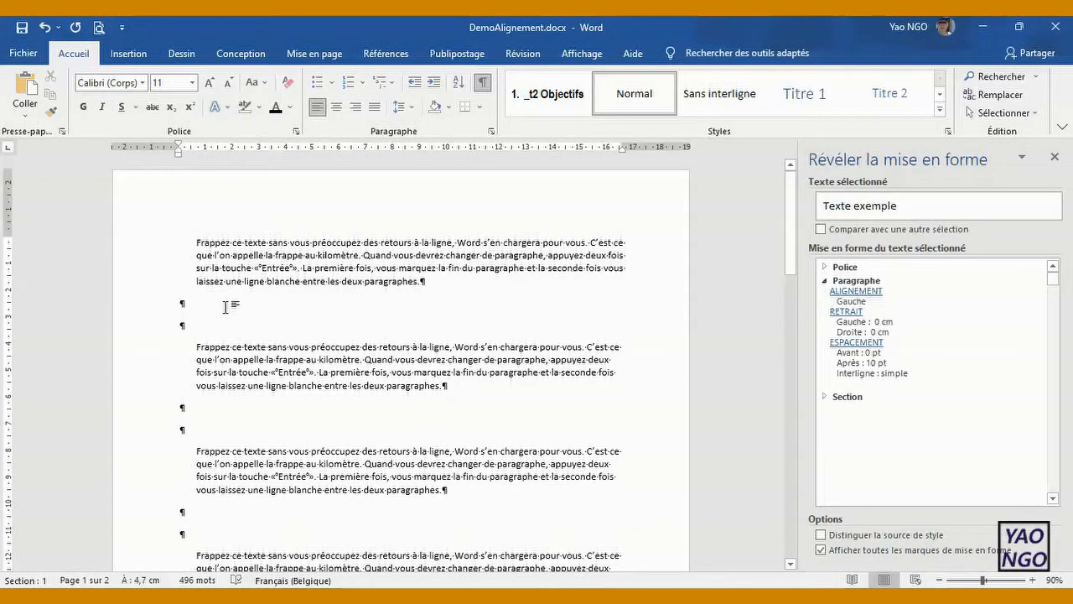
pyautogui.press('Delete')
pyautogui.press('Delete')
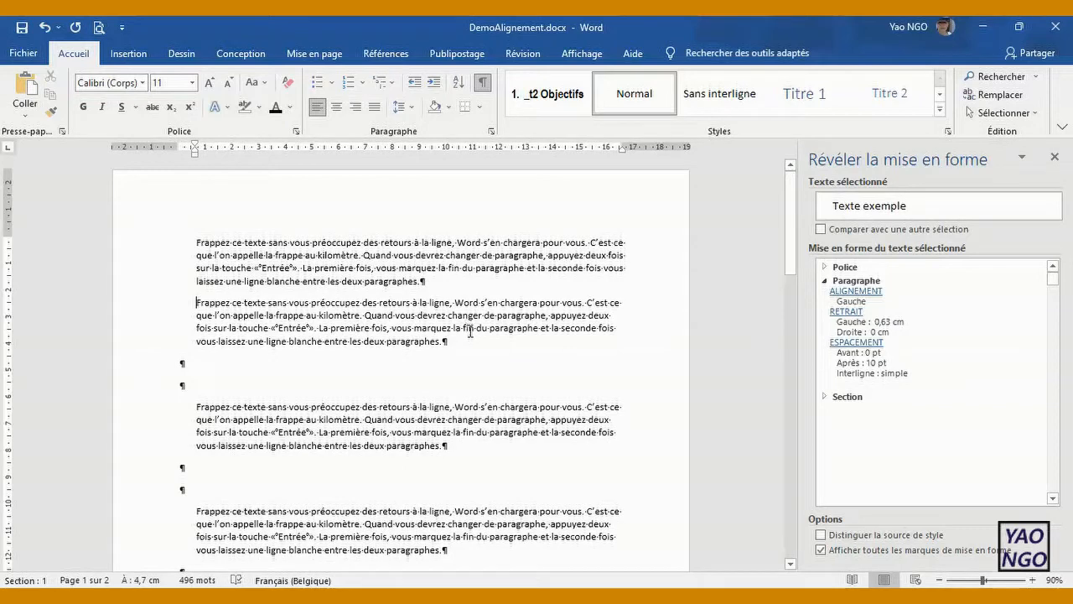
# Step: Highlight the entire second text paragraph in yellow
pyautogui.moveTo(445, 342); pyautogui.dragTo(197, 303)
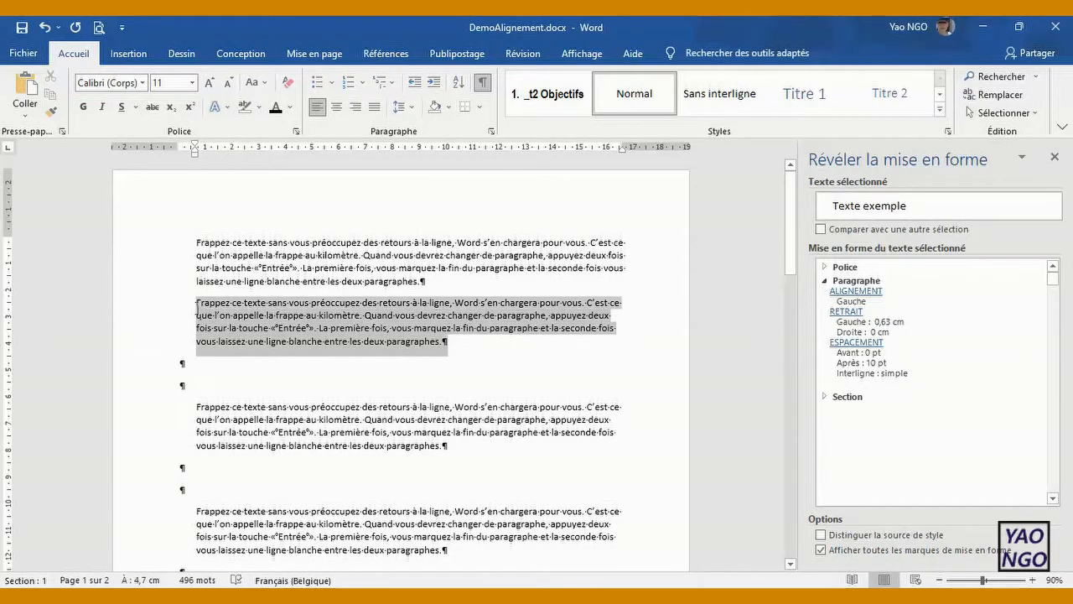
pyautogui.click(258, 106)
pyautogui.click(243, 128)
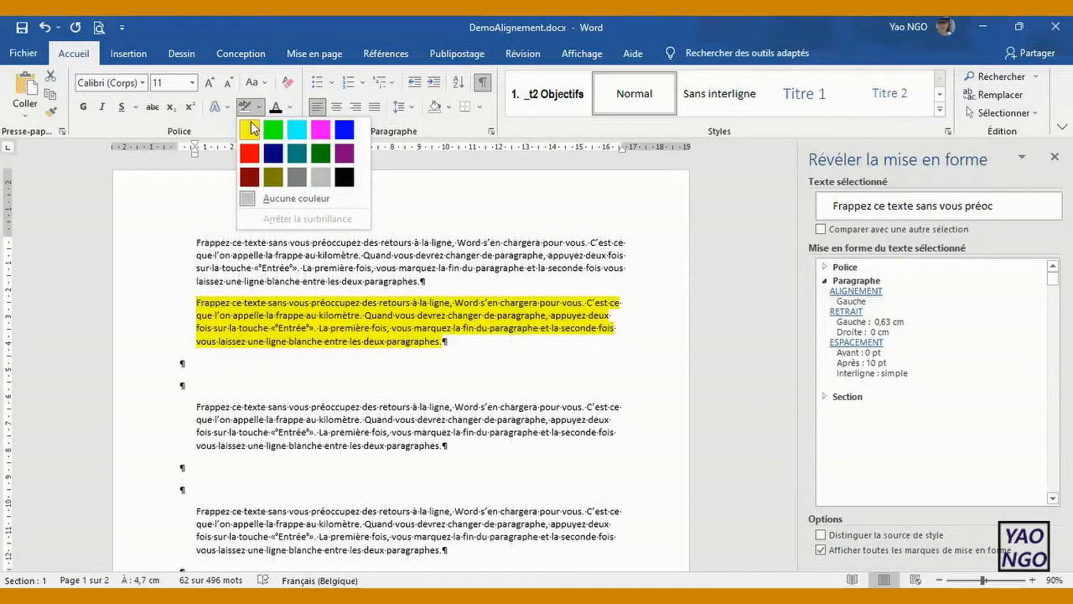
# Step: Highlight the entire first text paragraph in turquoise
pyautogui.moveTo(455, 283); pyautogui.dragTo(185, 248)
pyautogui.click(259, 107)
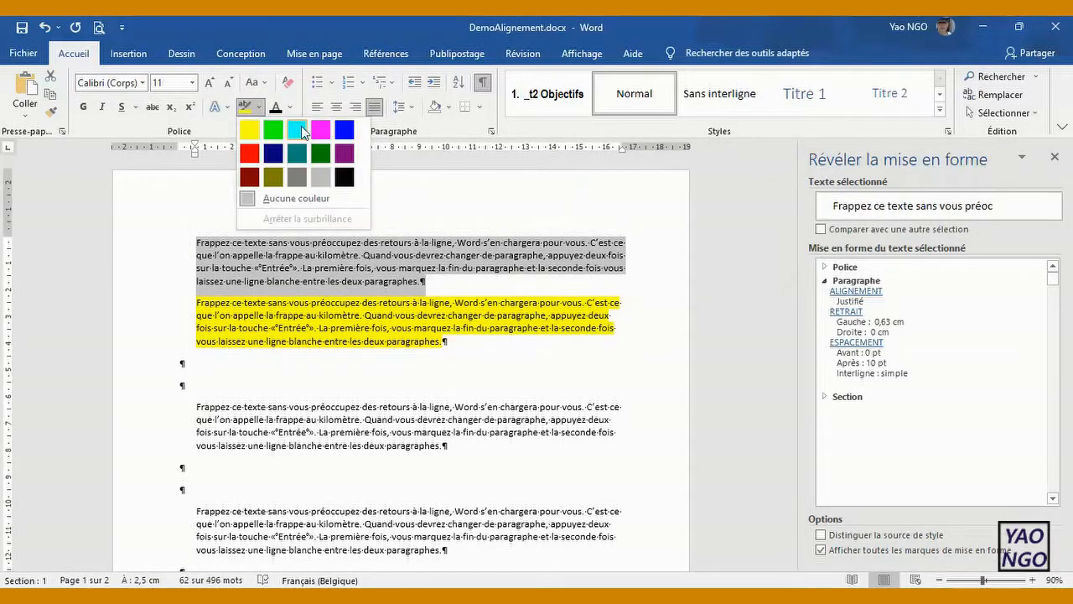
pyautogui.click(301, 127)
# Step: Set the spacing before and after the first empty paragraph below the yellow text to 18 pt
pyautogui.click(479, 367)
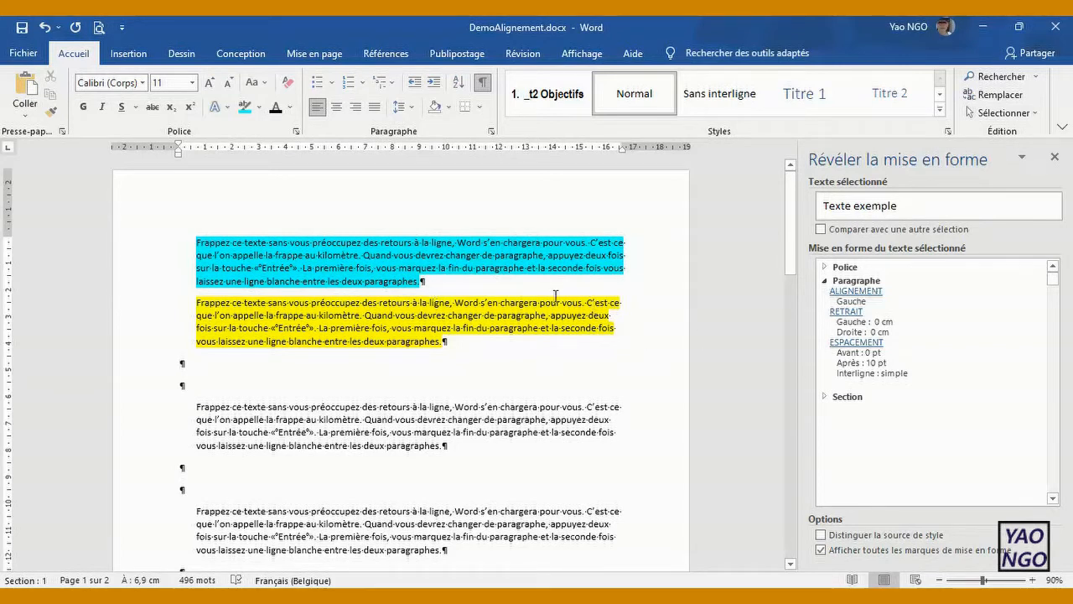
pyautogui.click(863, 346)
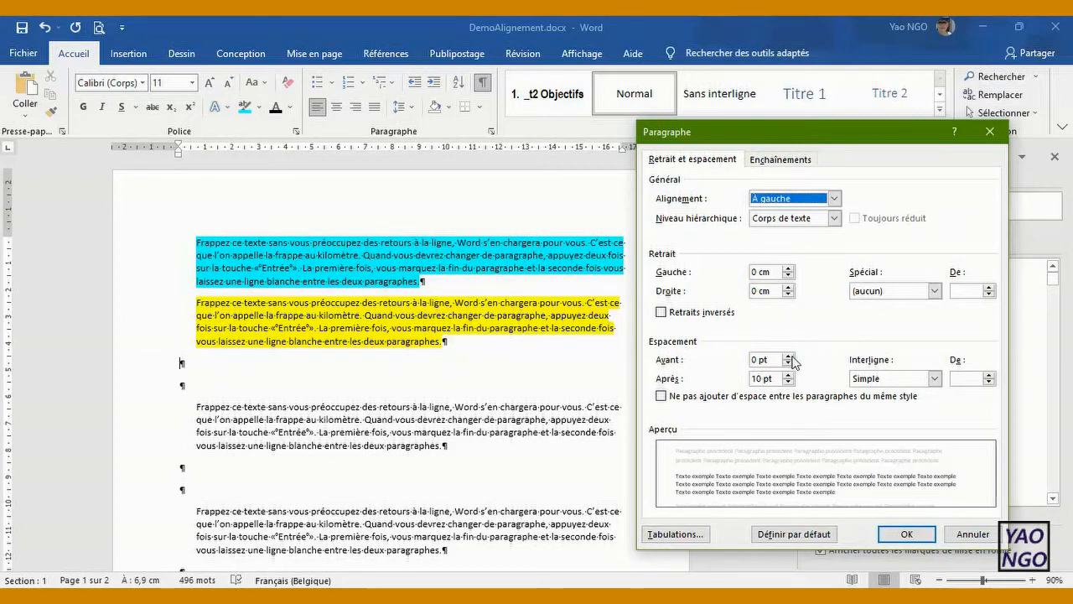
pyautogui.click(789, 356)
pyautogui.click(788, 383)
pyautogui.click(789, 382)
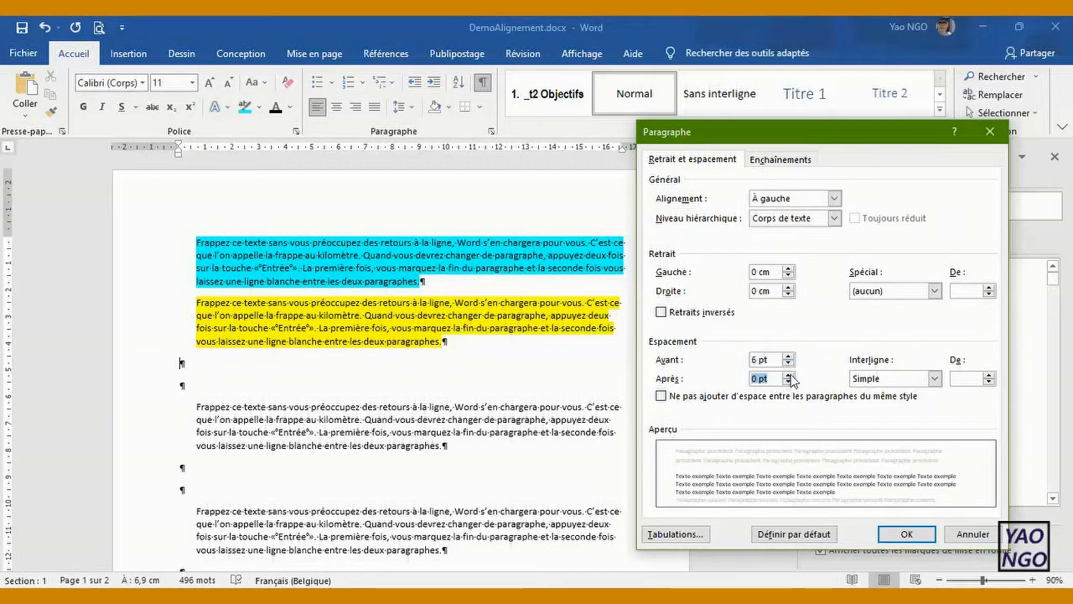
pyautogui.click(789, 374)
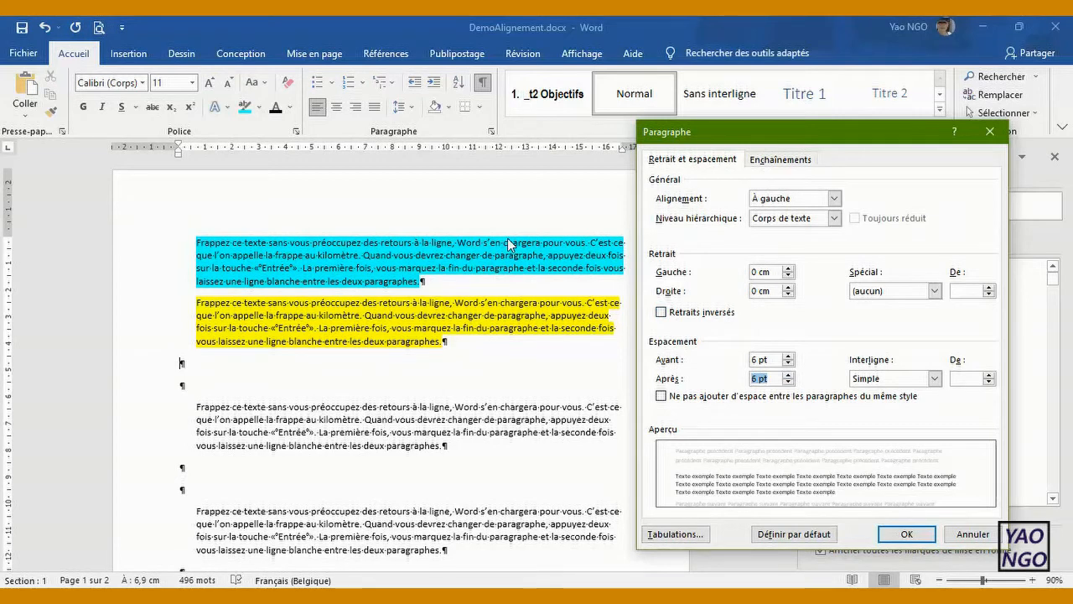
pyautogui.click(788, 357)
pyautogui.click(788, 375)
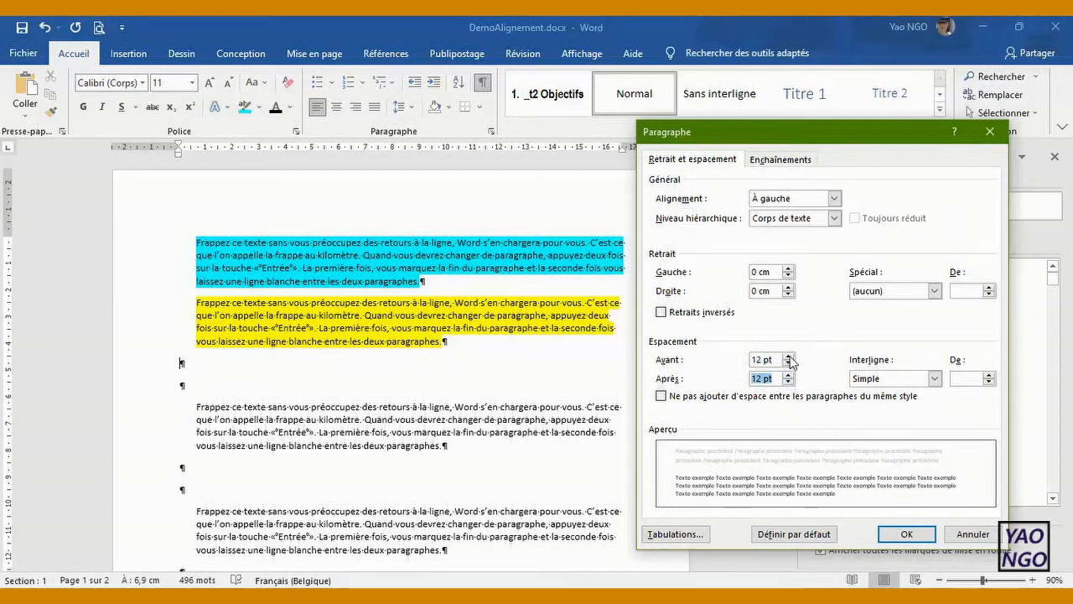
pyautogui.click(788, 356)
pyautogui.click(788, 375)
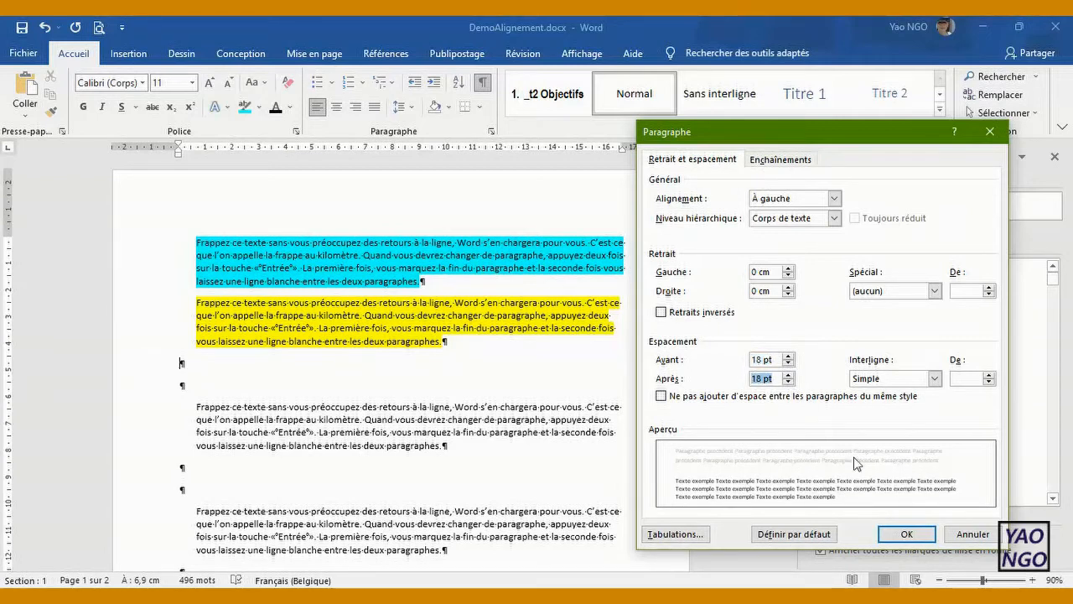
pyautogui.click(905, 534)
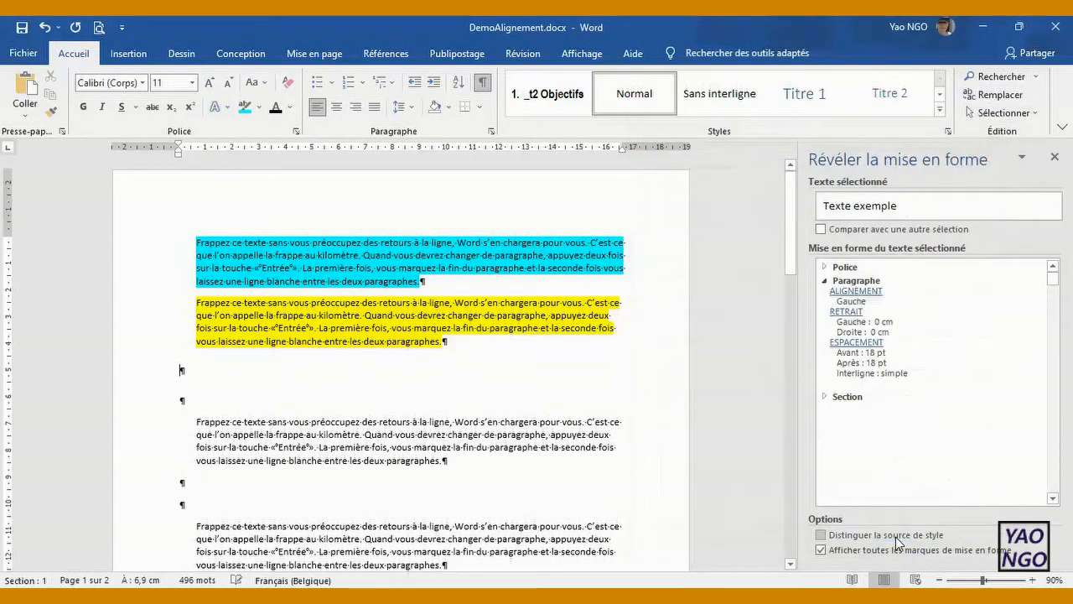
# Step: Set the spacing before and after both highlighted paragraphs to 18 pt
pyautogui.moveTo(489, 344); pyautogui.dragTo(182, 243)
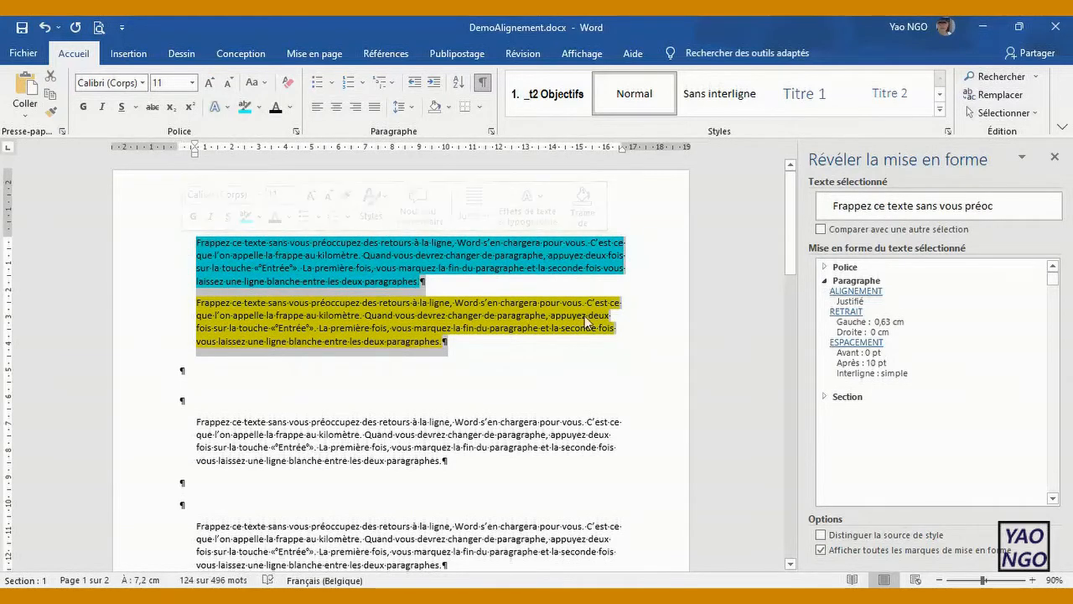
pyautogui.click(863, 348)
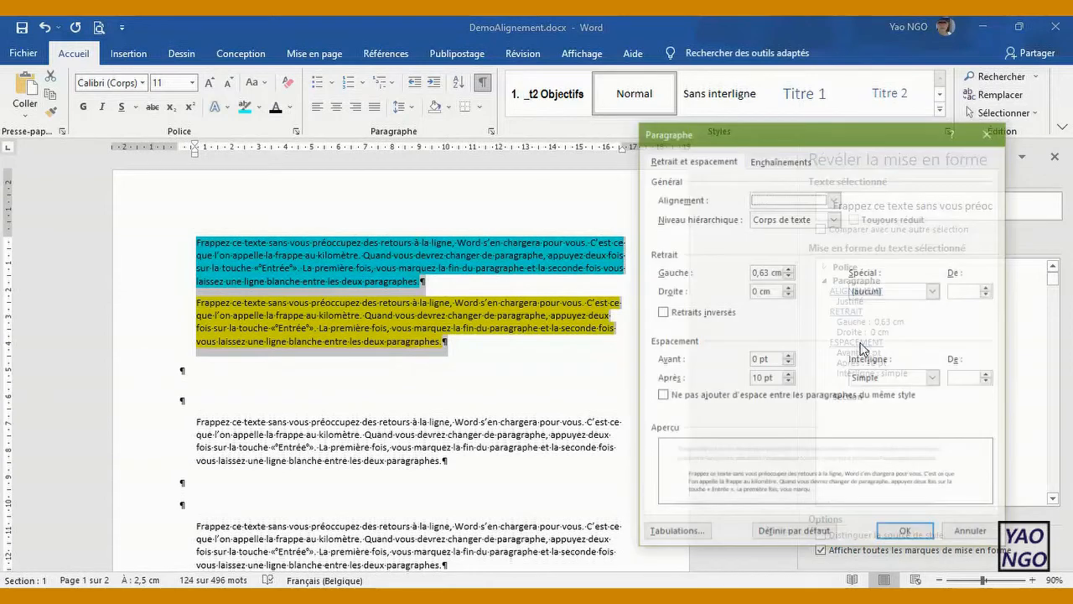
pyautogui.doubleClick(787, 356)
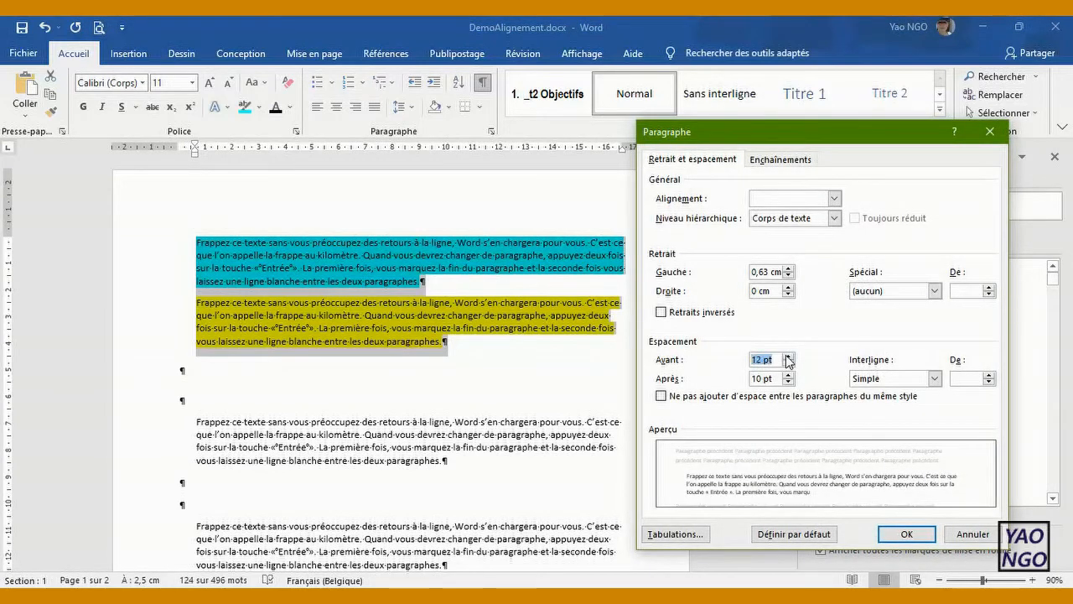
pyautogui.doubleClick(787, 375)
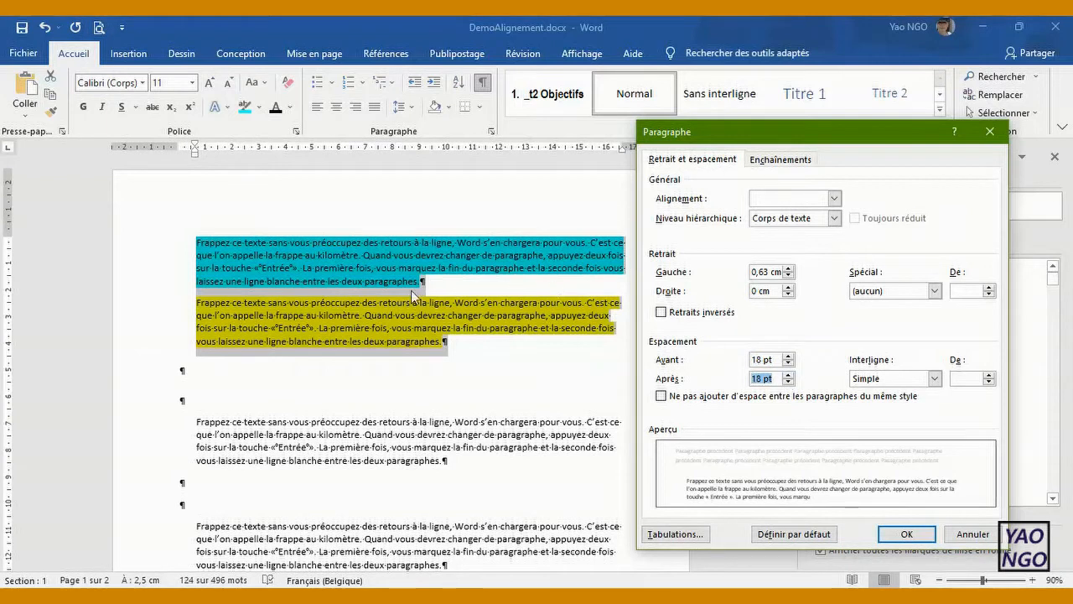
pyautogui.click(906, 535)
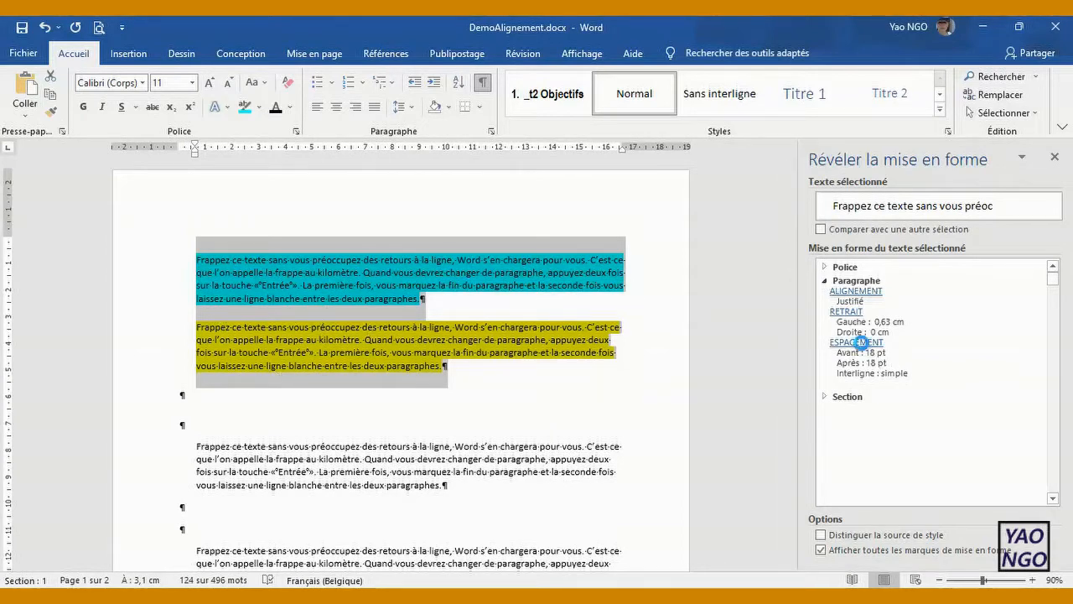
# Step: Increase the spacing before and after the two highlighted paragraphs to 24 pt
pyautogui.click(856, 342)
pyautogui.click(788, 357)
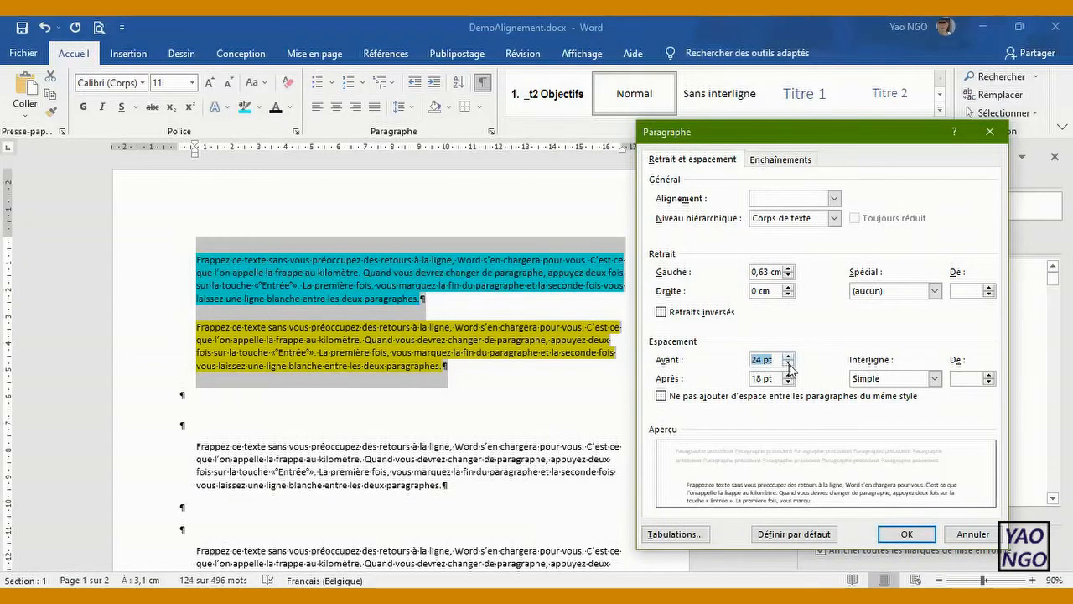
pyautogui.click(788, 375)
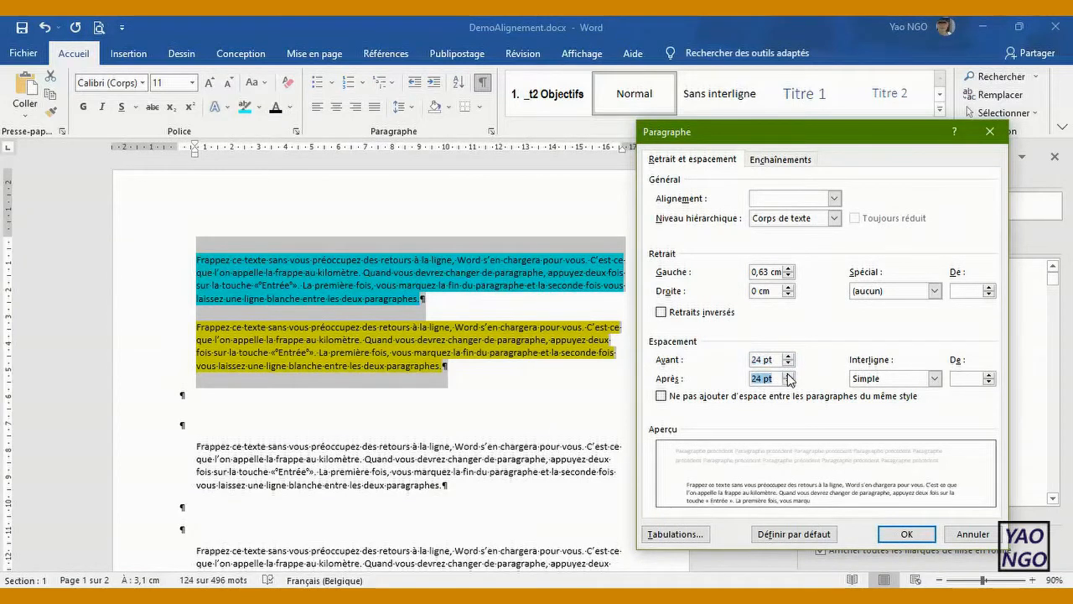
pyautogui.click(905, 535)
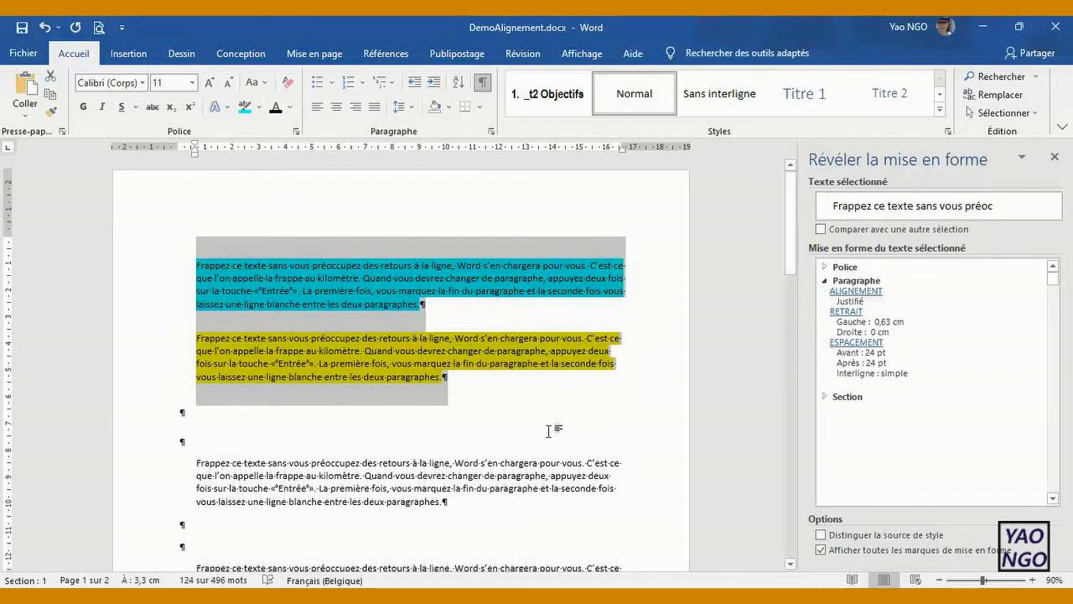
# Step: Set the spacing after the third text paragraph, the first one without highlighting, to 0 pt
pyautogui.click(359, 462)
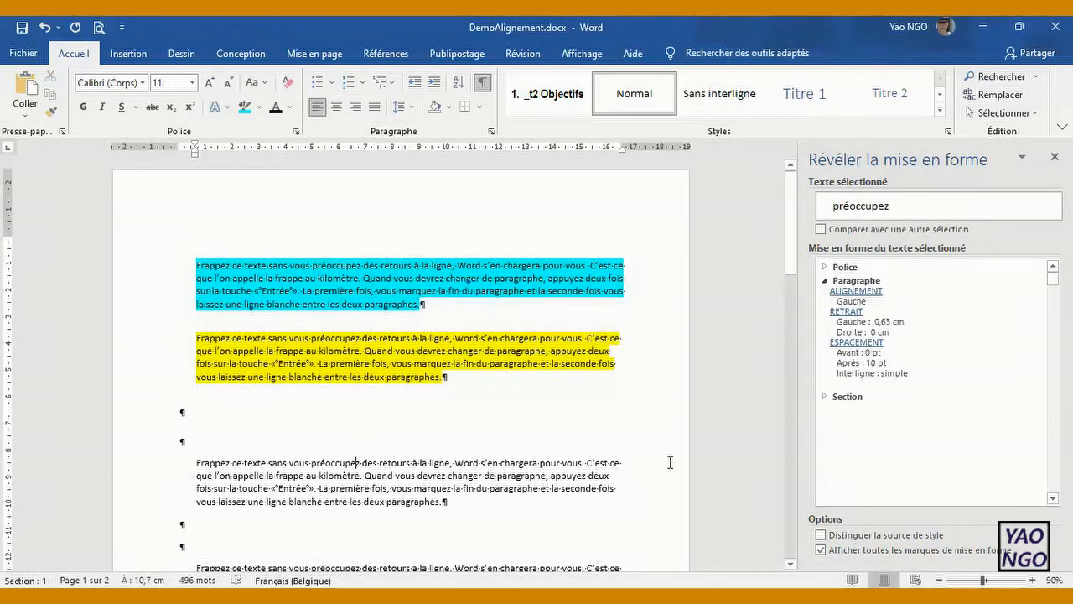
pyautogui.click(873, 343)
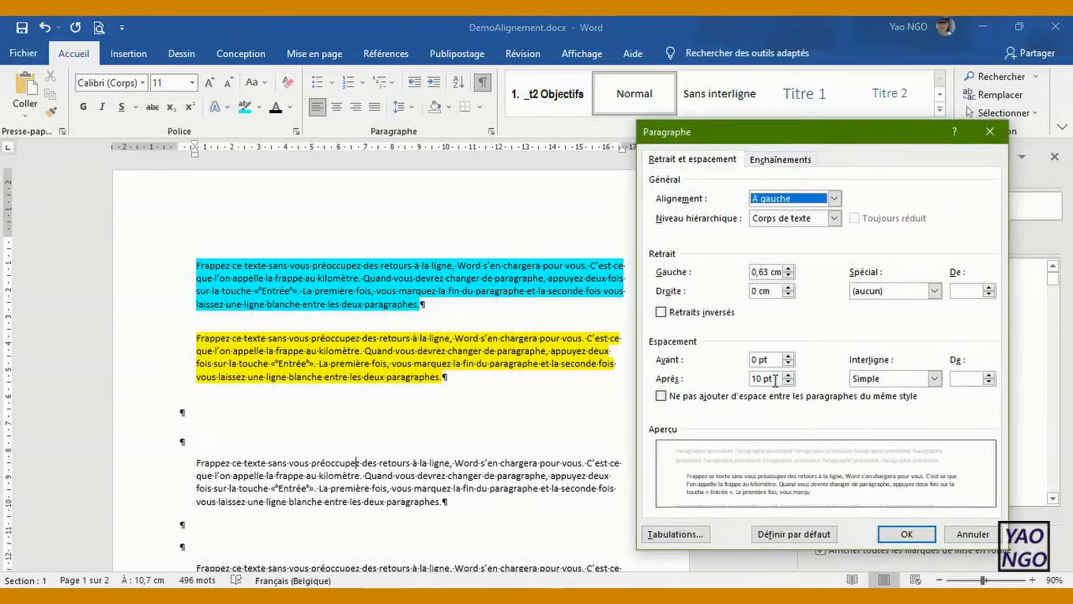
pyautogui.click(788, 383)
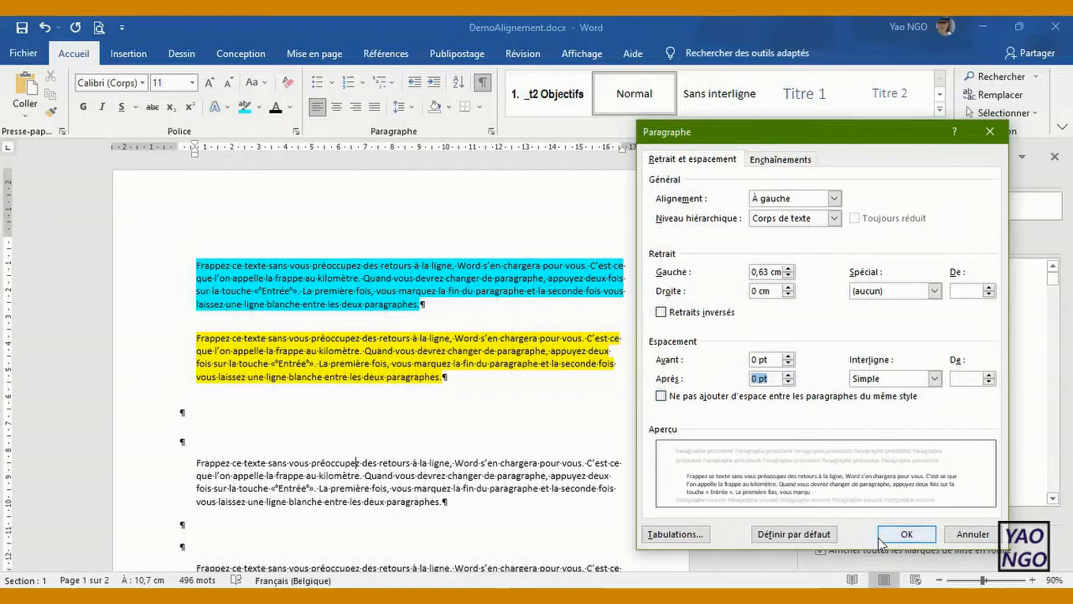
pyautogui.click(904, 537)
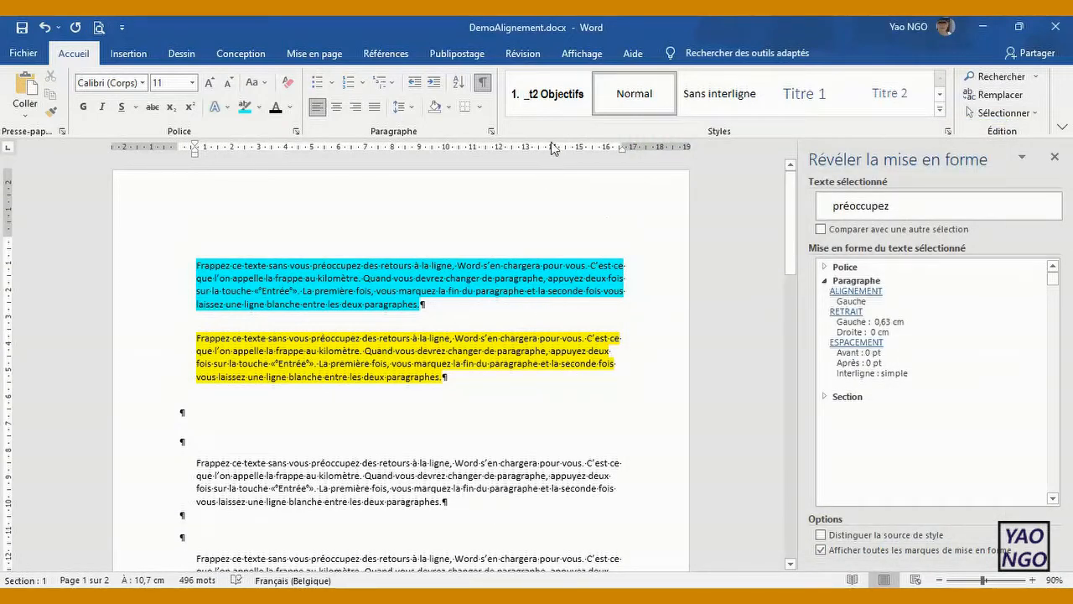
# Step: Delete the empty paragraphs above and below the third text paragraph, up to the fourth text paragraph
pyautogui.moveTo(191, 417); pyautogui.dragTo(201, 446)
pyautogui.hotkey('alt', 'shift', 'Down')
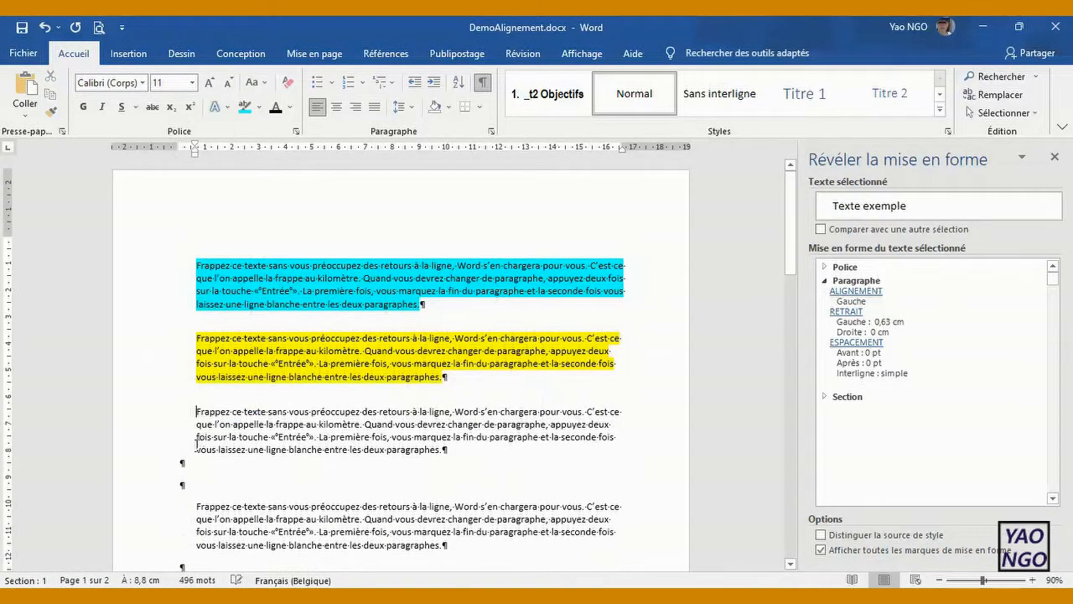
pyautogui.press('Delete')
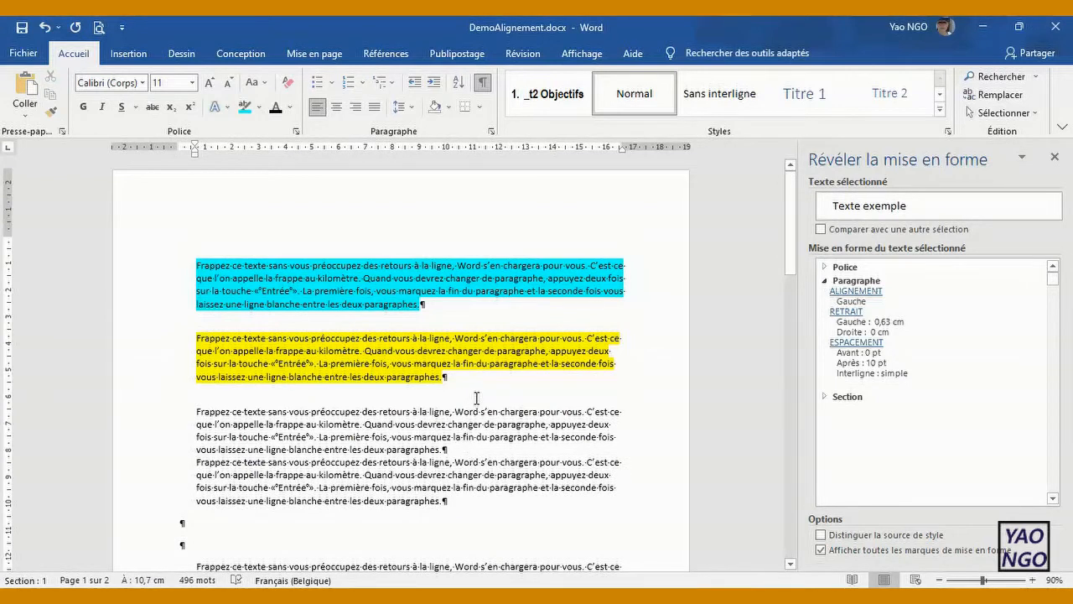
# Step: Compare the spacing before and after of the yellow, turquoise, third and fourth text paragraphs
pyautogui.click(403, 334)
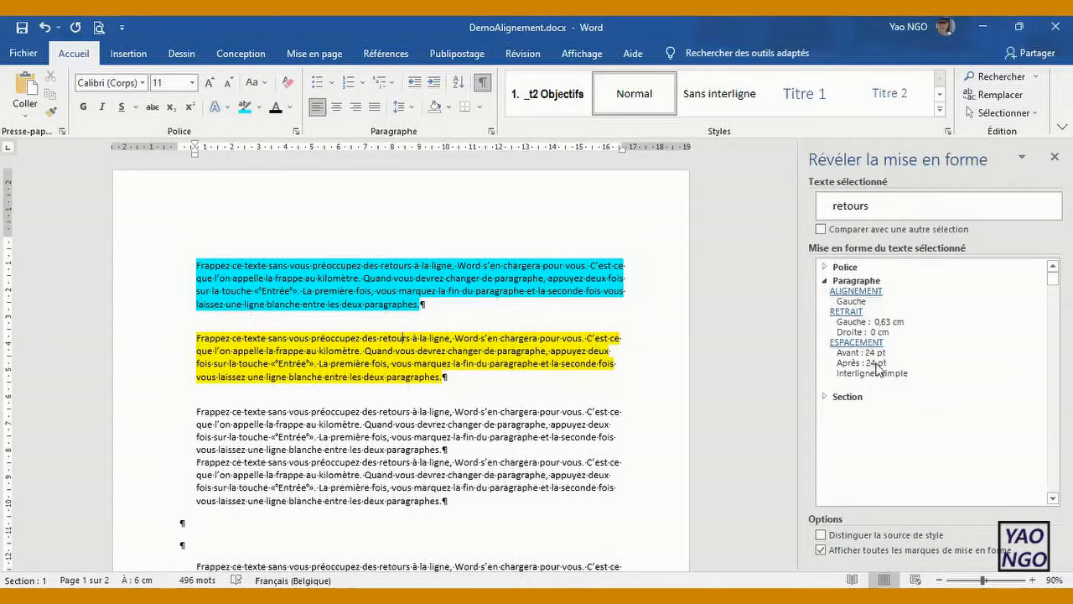
pyautogui.click(482, 265)
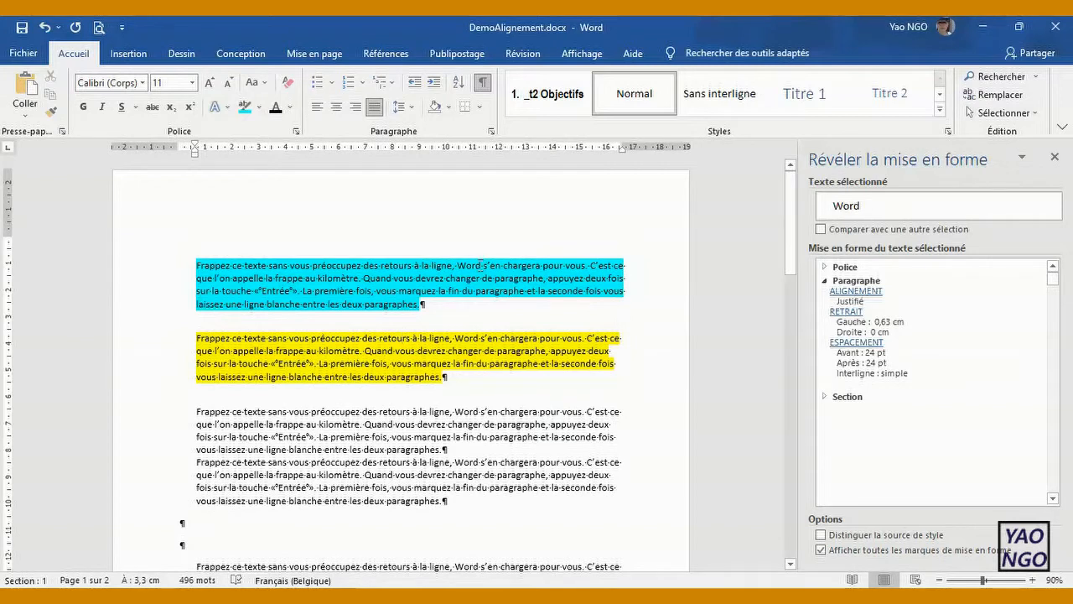
pyautogui.click(400, 412)
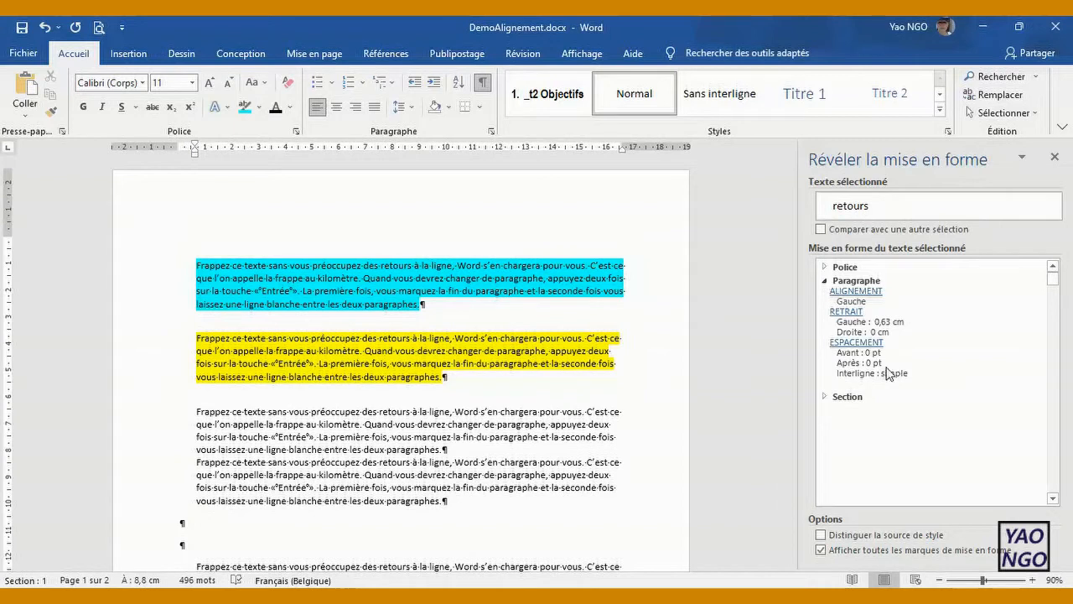
pyautogui.click(502, 461)
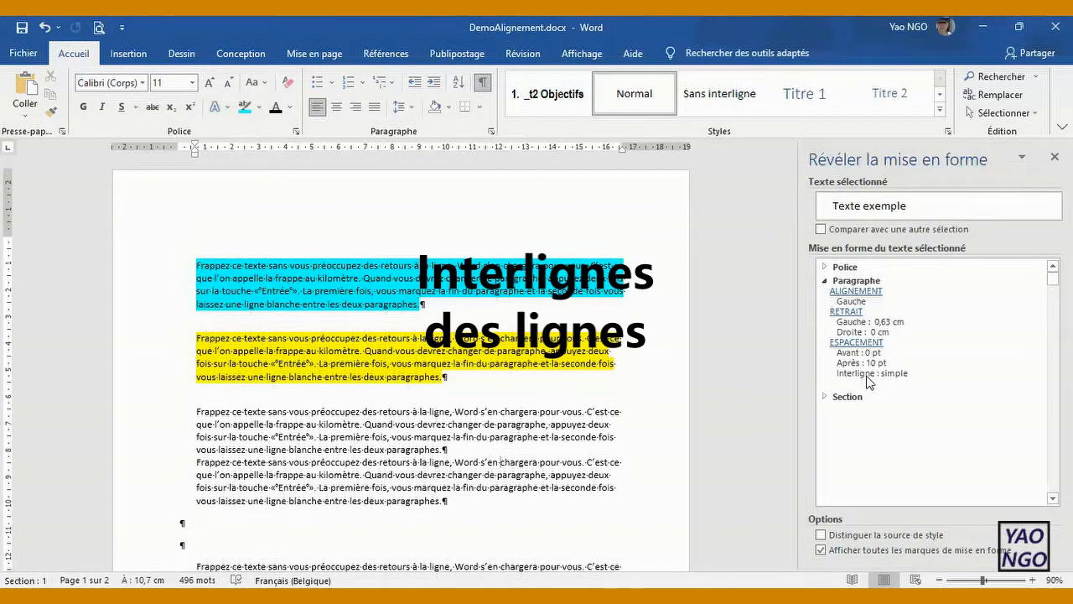
# Step: Set the line spacing of the entire turquoise paragraph to Double
pyautogui.click(442, 308)
pyautogui.moveTo(442, 307); pyautogui.dragTo(177, 259)
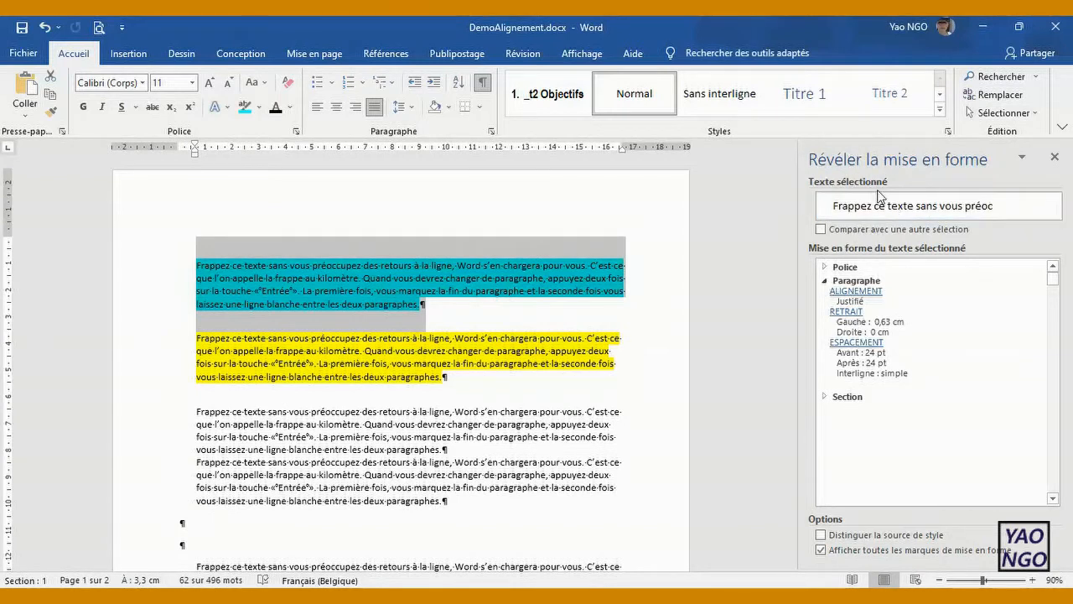
pyautogui.click(858, 346)
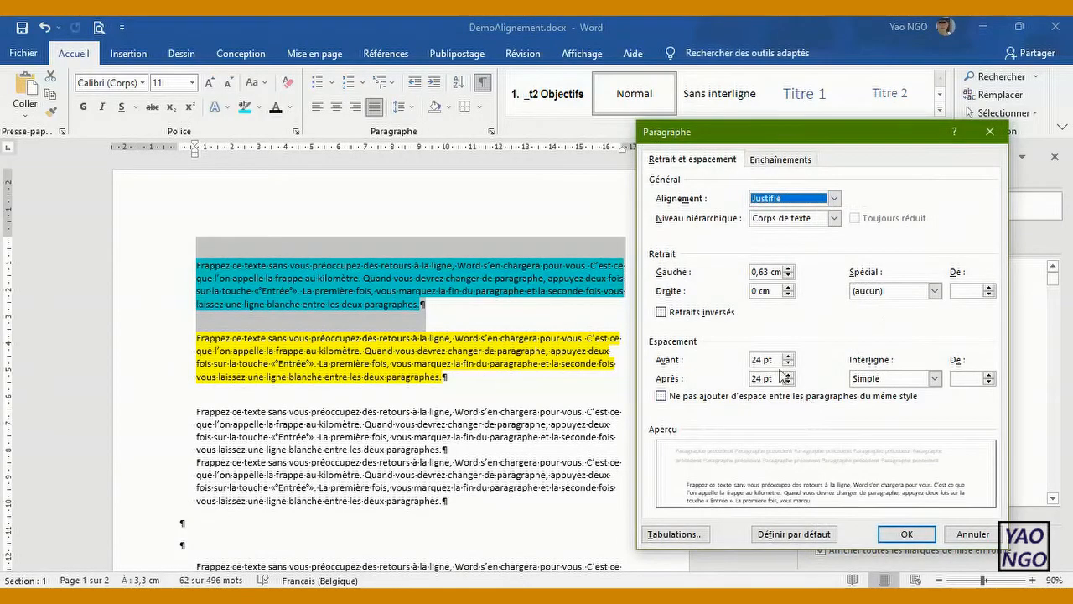
pyautogui.click(935, 379)
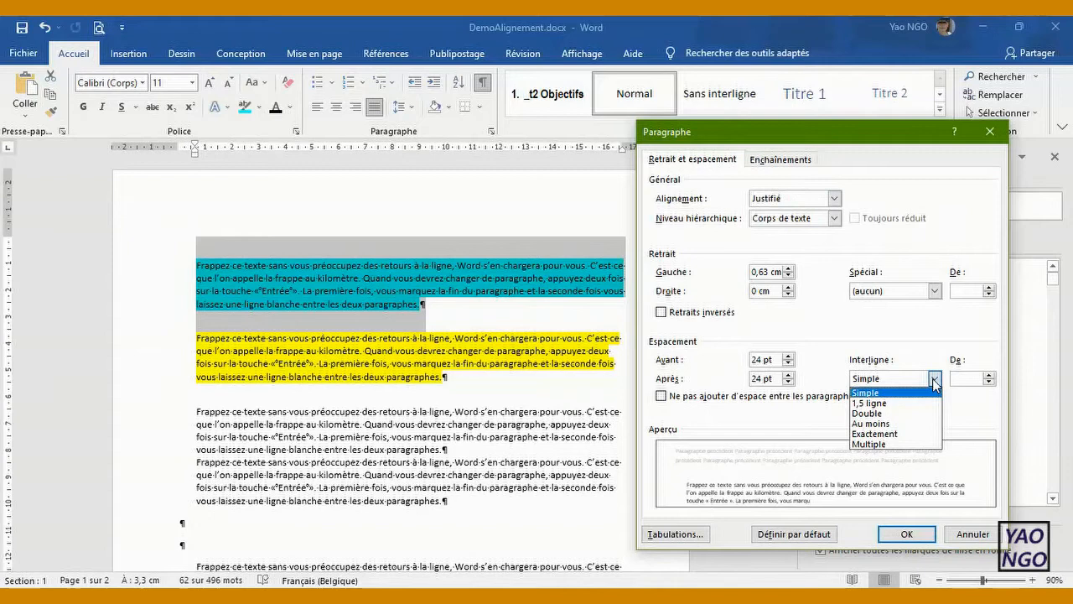
pyautogui.click(902, 404)
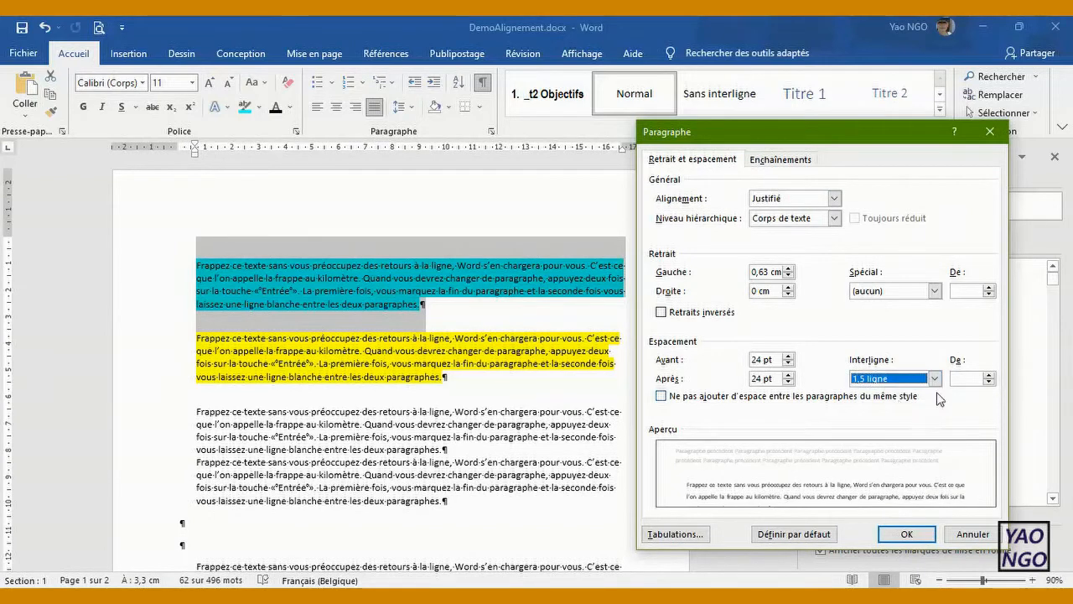
pyautogui.click(935, 378)
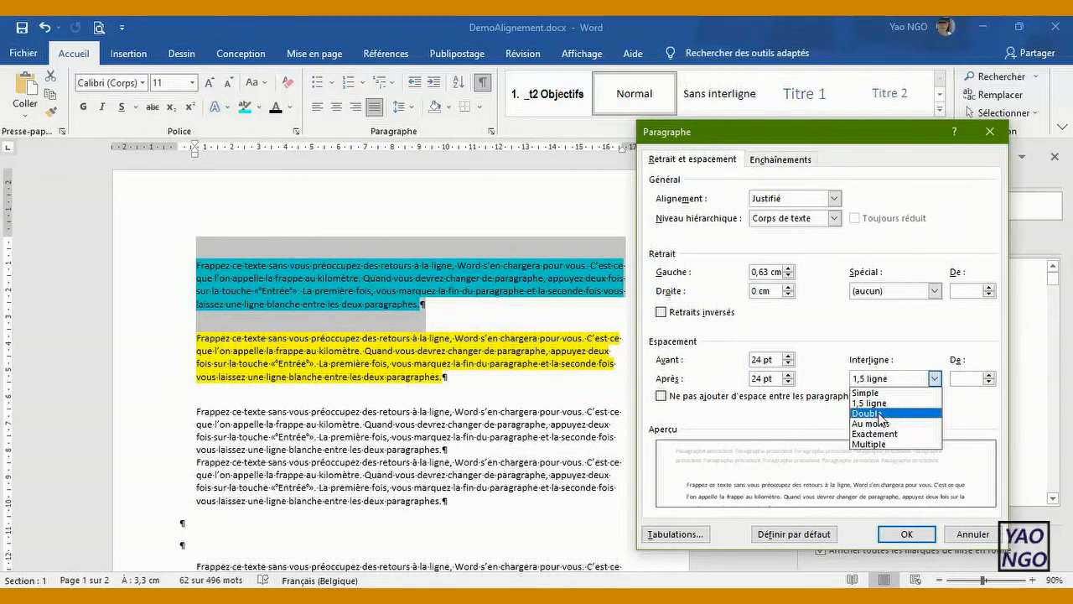
pyautogui.click(880, 414)
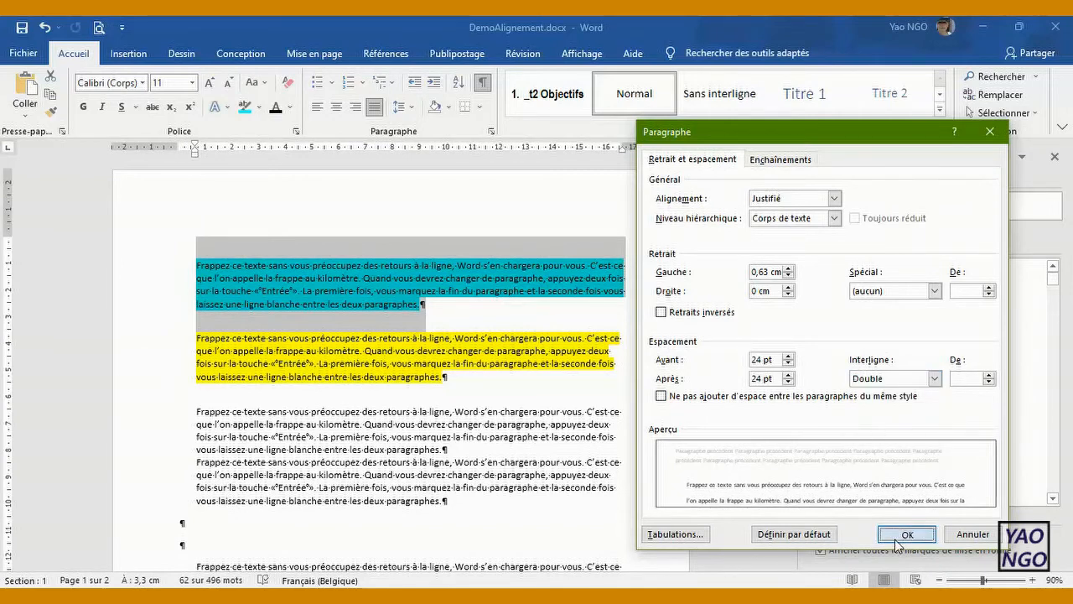
pyautogui.click(905, 534)
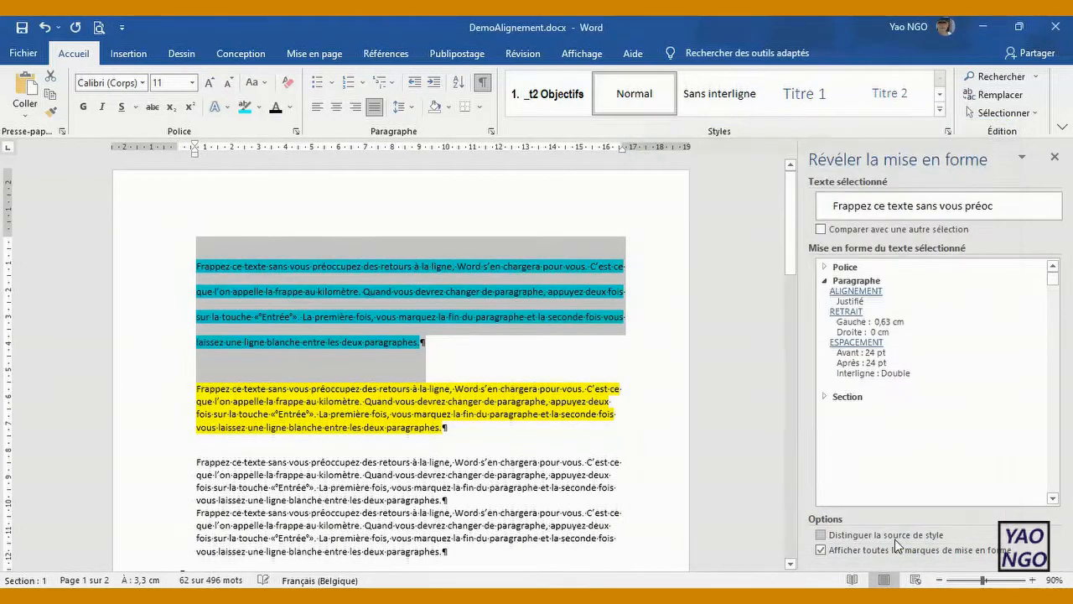
# Step: Compare the line spacing of the turquoise paragraph with that of the yellow and third text paragraphs
pyautogui.click(540, 366)
pyautogui.moveTo(540, 366); pyautogui.dragTo(186, 277)
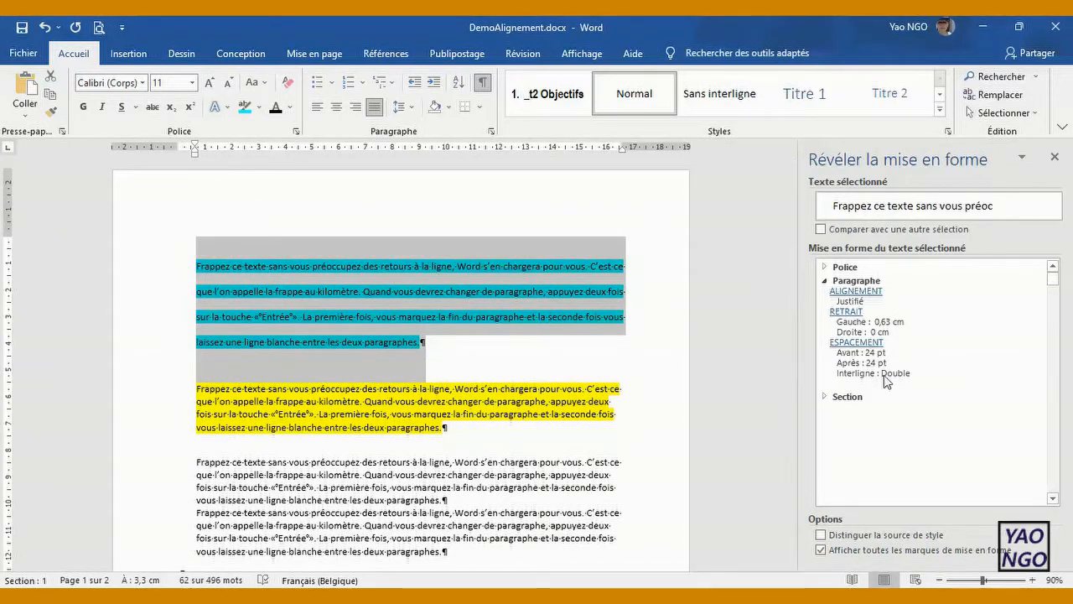
pyautogui.click(442, 392)
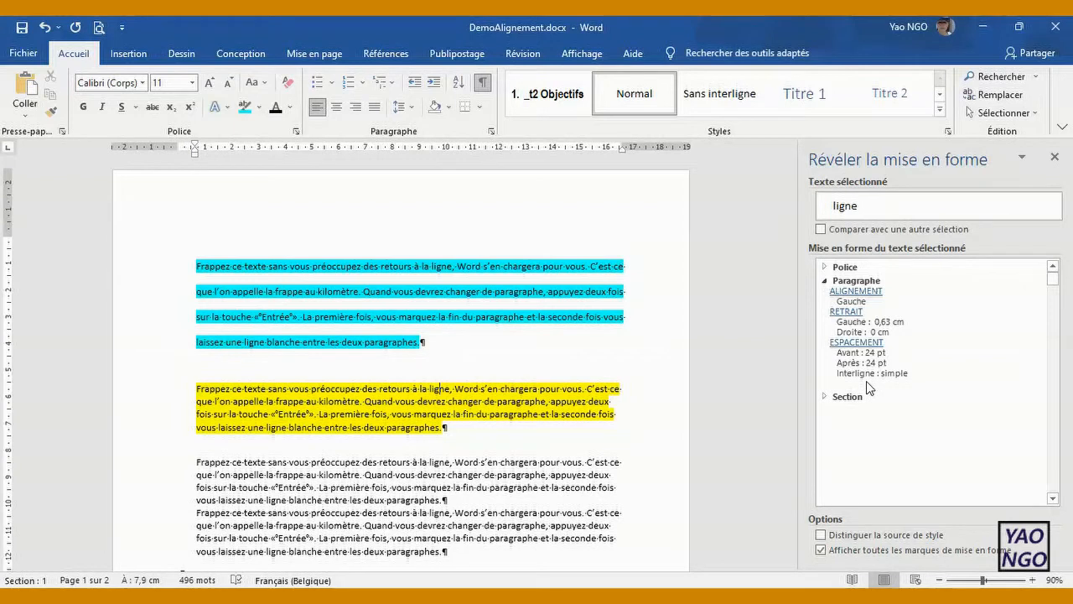
pyautogui.click(543, 462)
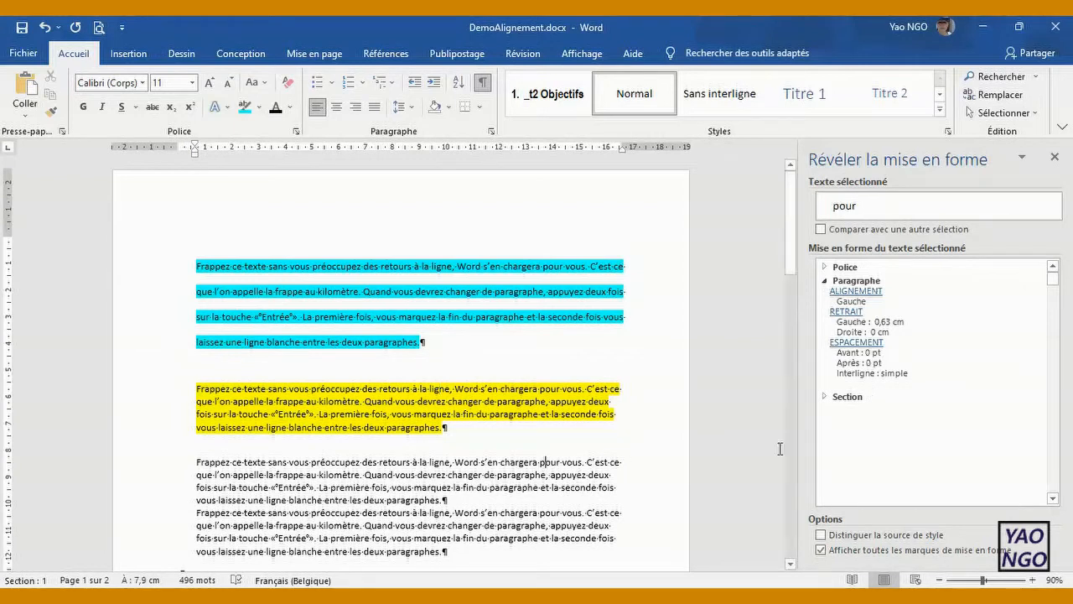
# Step: Undo the line spacing, paragraph spacing, empty-paragraph deletion and turquoise and yellow highlighting changes made to the text paragraphs
pyautogui.click(487, 512)
pyautogui.click(44, 28)
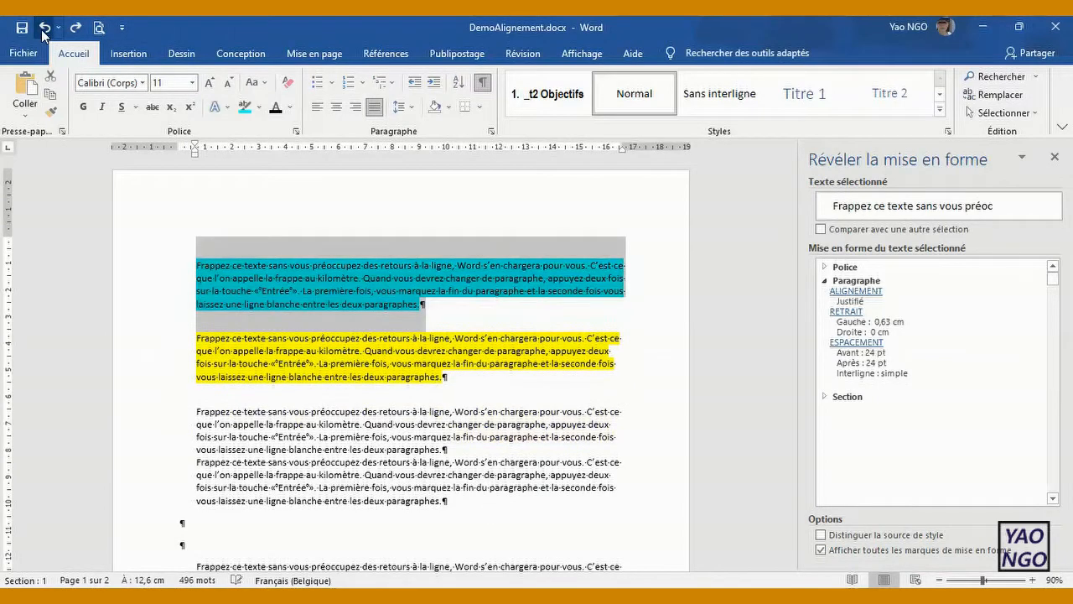
pyautogui.click(44, 27)
pyautogui.click(43, 28)
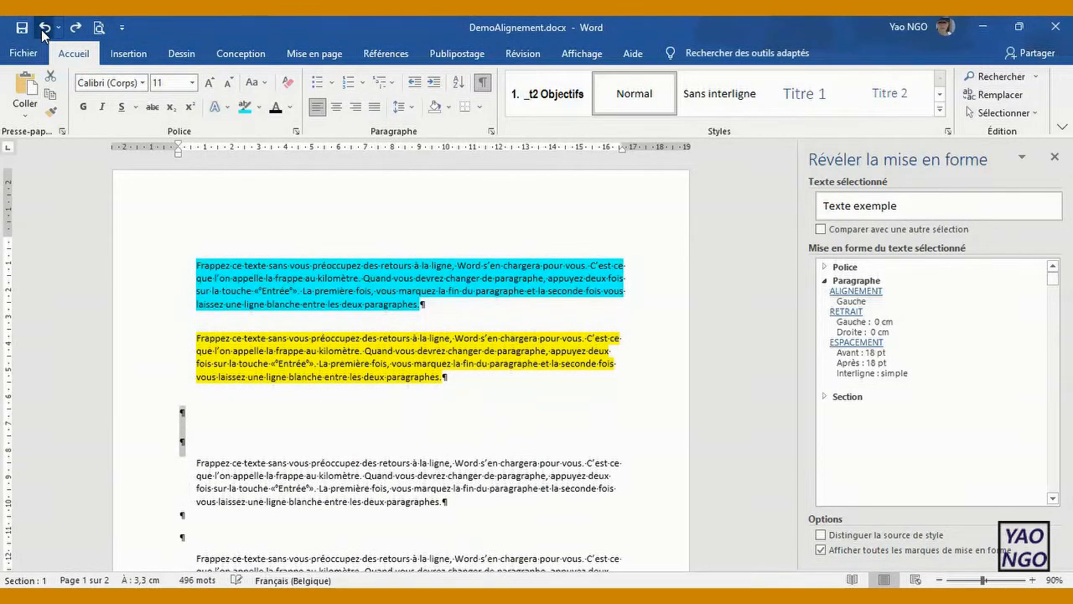
pyautogui.click(43, 28)
pyautogui.click(44, 27)
pyautogui.click(44, 28)
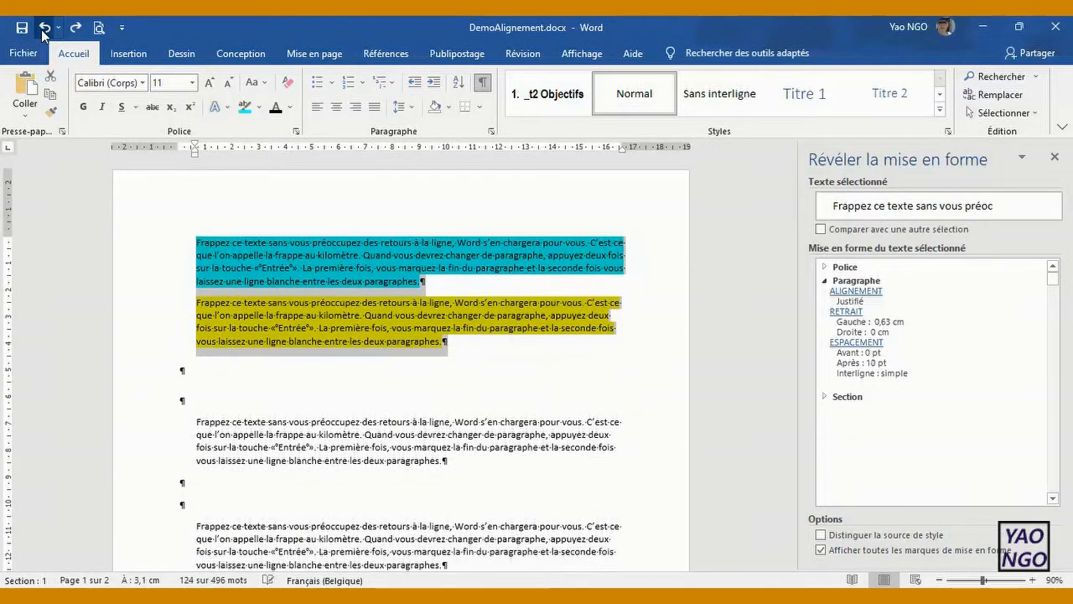
pyautogui.click(44, 28)
pyautogui.click(44, 28)
pyautogui.click(43, 28)
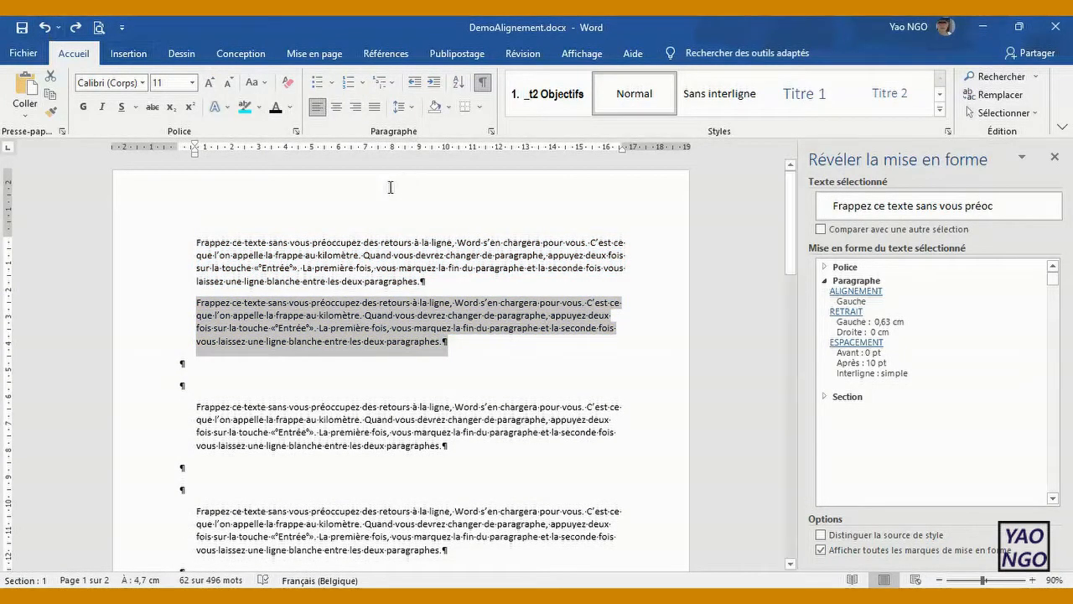
# Step: Check the W2M exercise sheet in Acrobat Reader, return to DemoAlignement.docx in Word, and insert two empty paragraphs after the first text paragraph
pyautogui.click(446, 288)
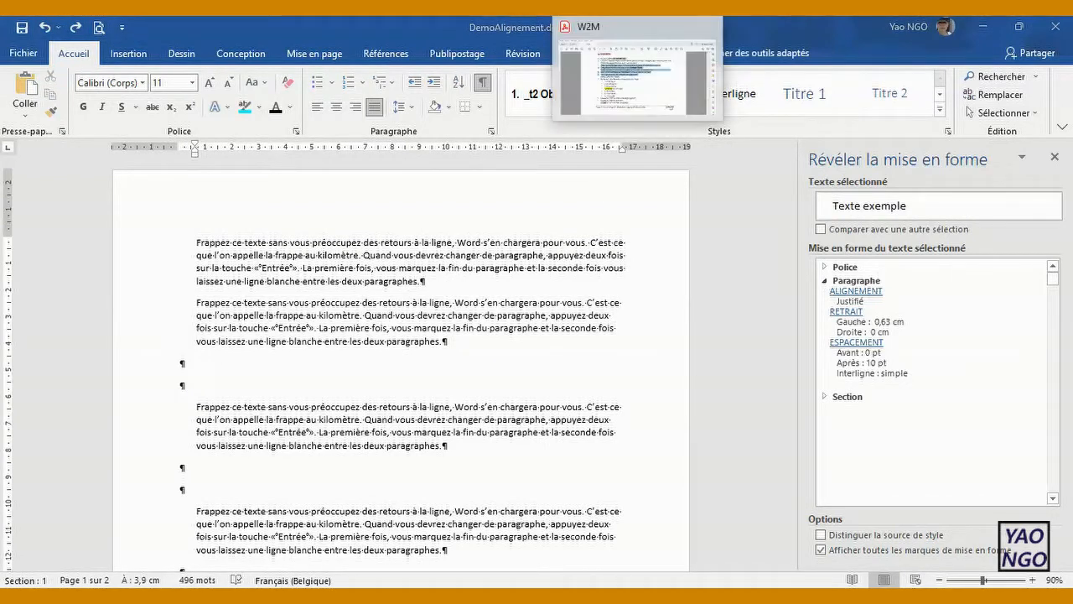
pyautogui.click(631, 10)
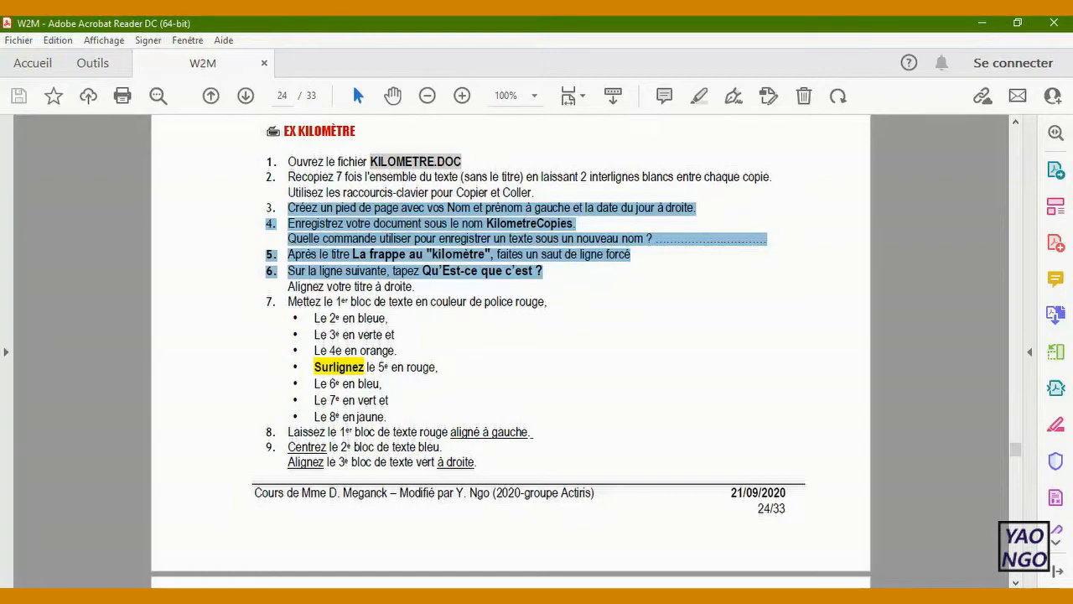
pyautogui.moveTo(479, 8)
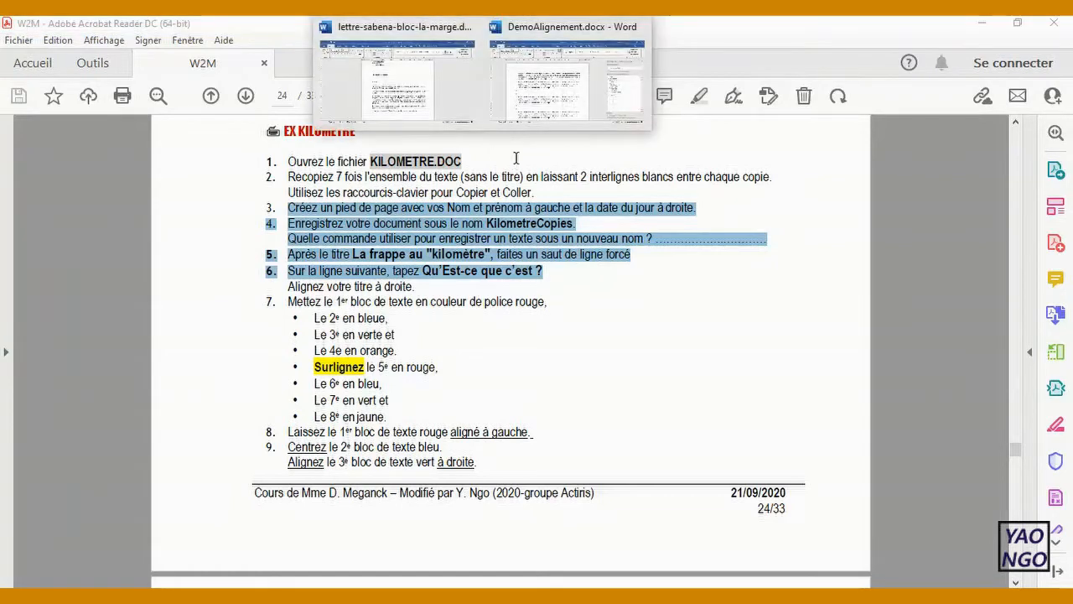
pyautogui.click(559, 97)
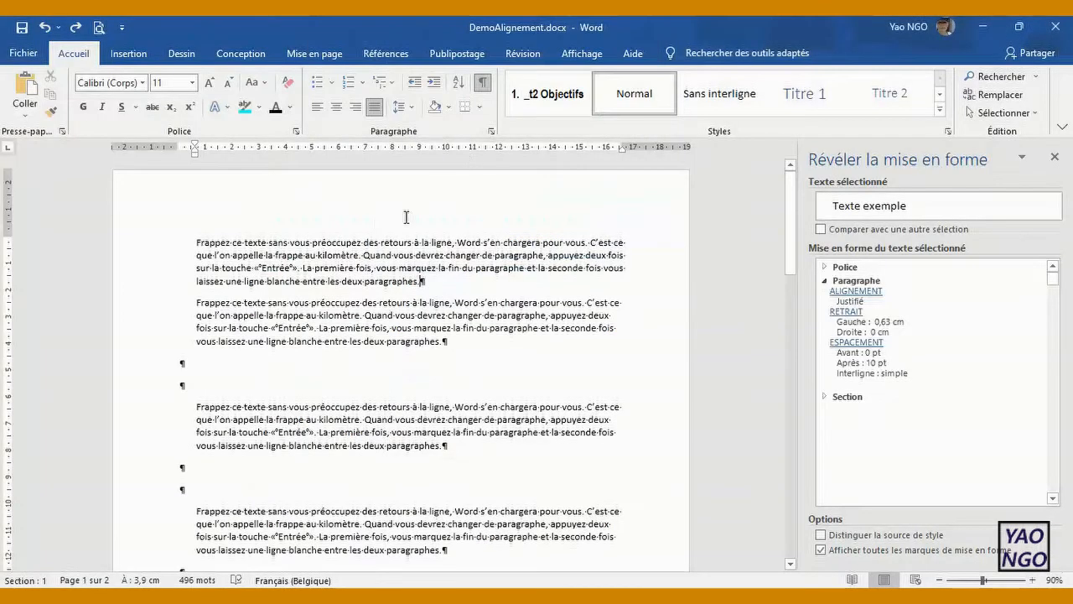
pyautogui.click(452, 280)
pyautogui.press('Return')
pyautogui.press('Return')
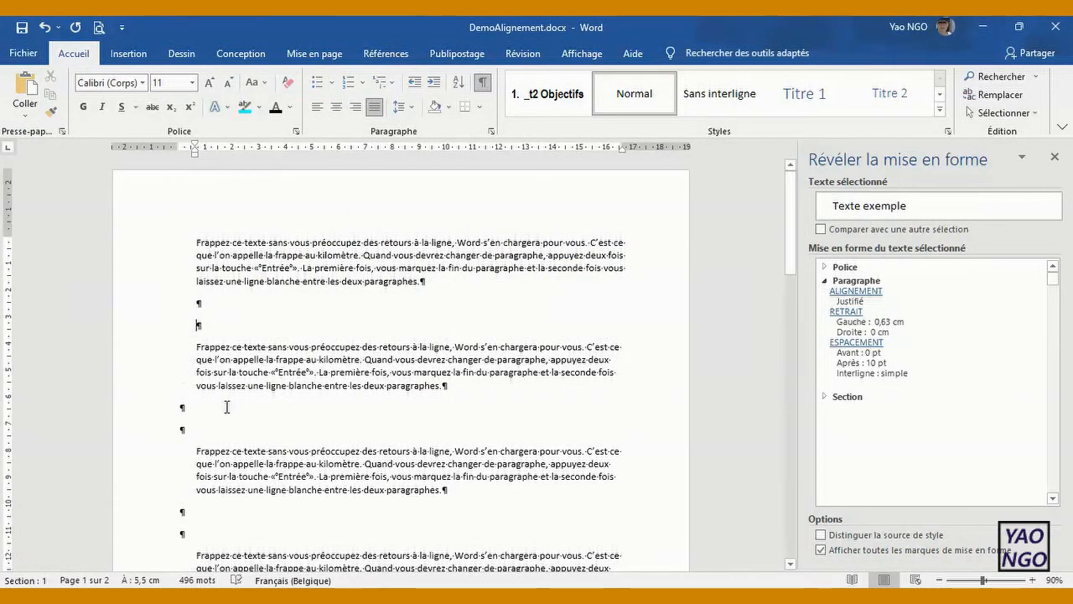
# Step: Delete the extra empty paragraph above the last text paragraph on page 1 and the one starting page 2, and save the document
pyautogui.moveTo(791, 258); pyautogui.dragTo(795, 368)
pyautogui.click(257, 371)
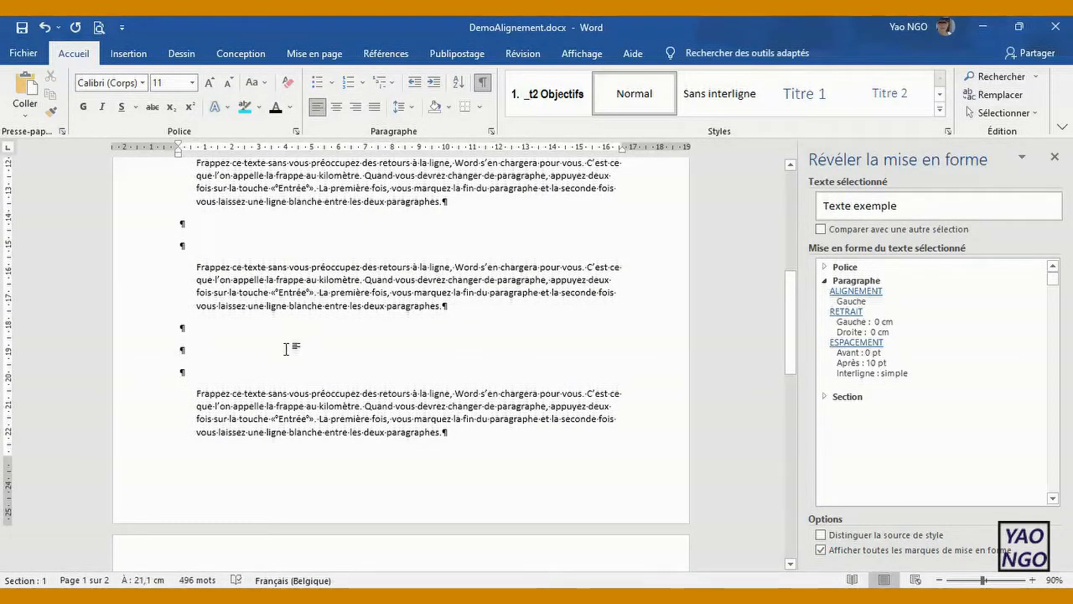
pyautogui.press('BackSpace')
pyautogui.moveTo(797, 338); pyautogui.dragTo(795, 402)
pyautogui.click(214, 395)
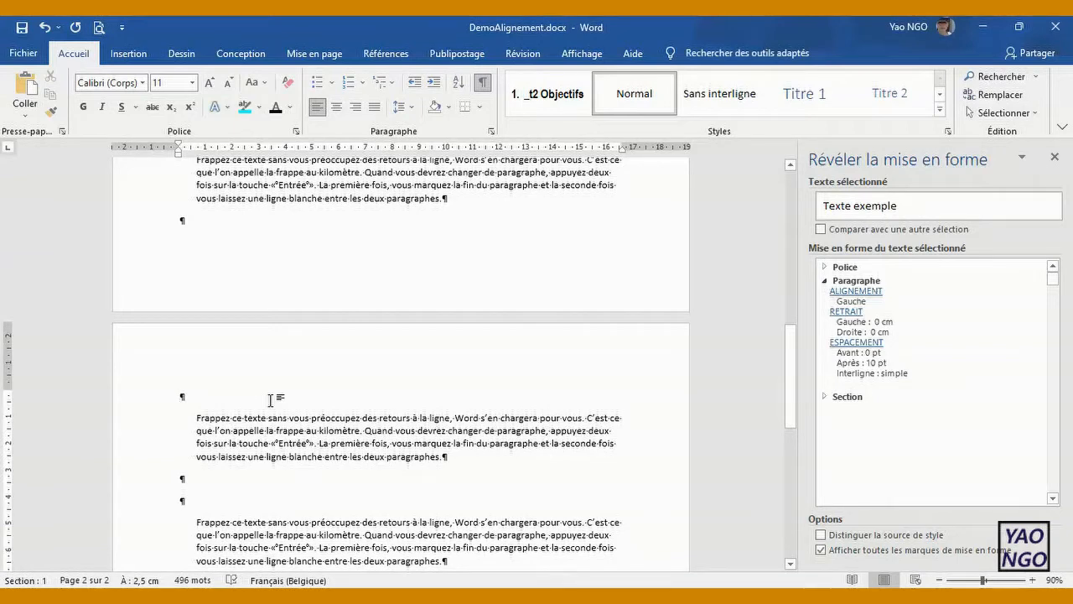
pyautogui.press('Delete')
pyautogui.moveTo(792, 373); pyautogui.dragTo(904, 146)
pyautogui.click(22, 27)
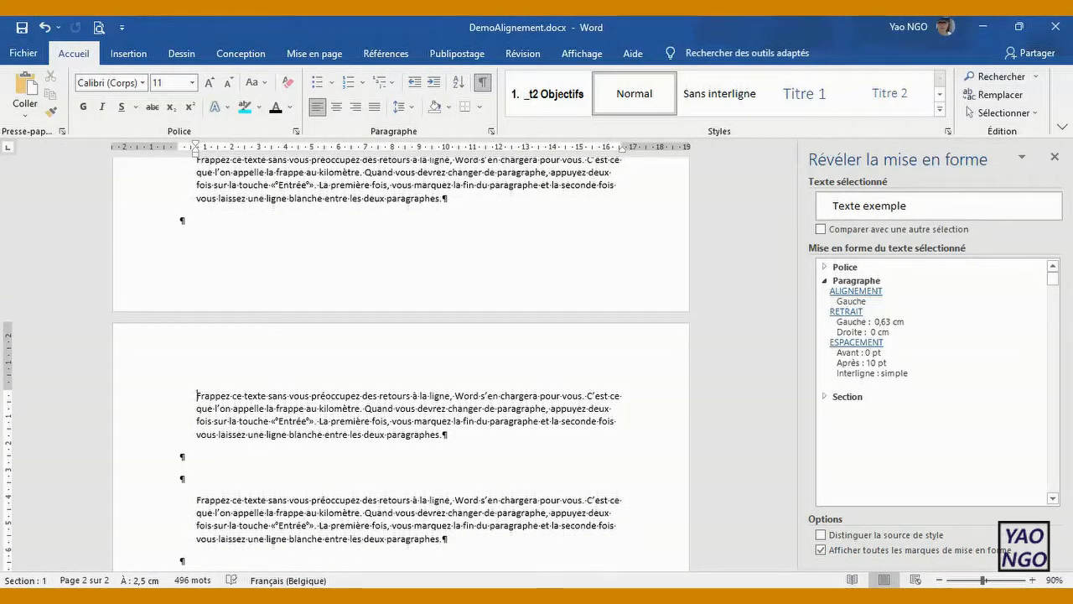
# Step: Place the W2M exercise PDF and DemoAlignement.docx side by side, and close the Reveal Formatting pane in Word
pyautogui.hotkey('alt', 'Tab')
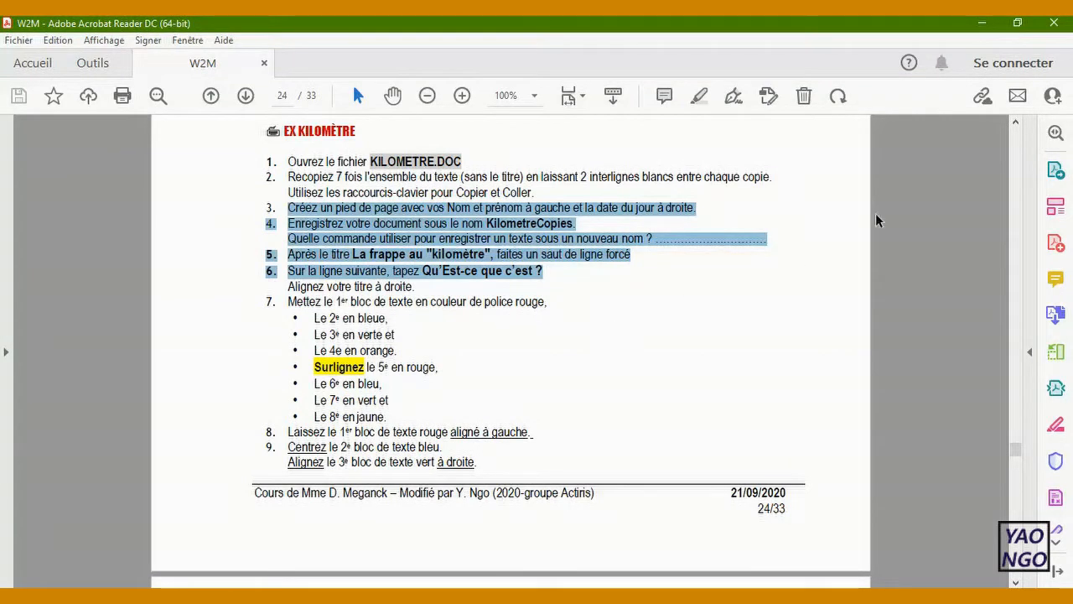
pyautogui.click(1017, 26)
pyautogui.moveTo(735, 59); pyautogui.dragTo(0, 41)
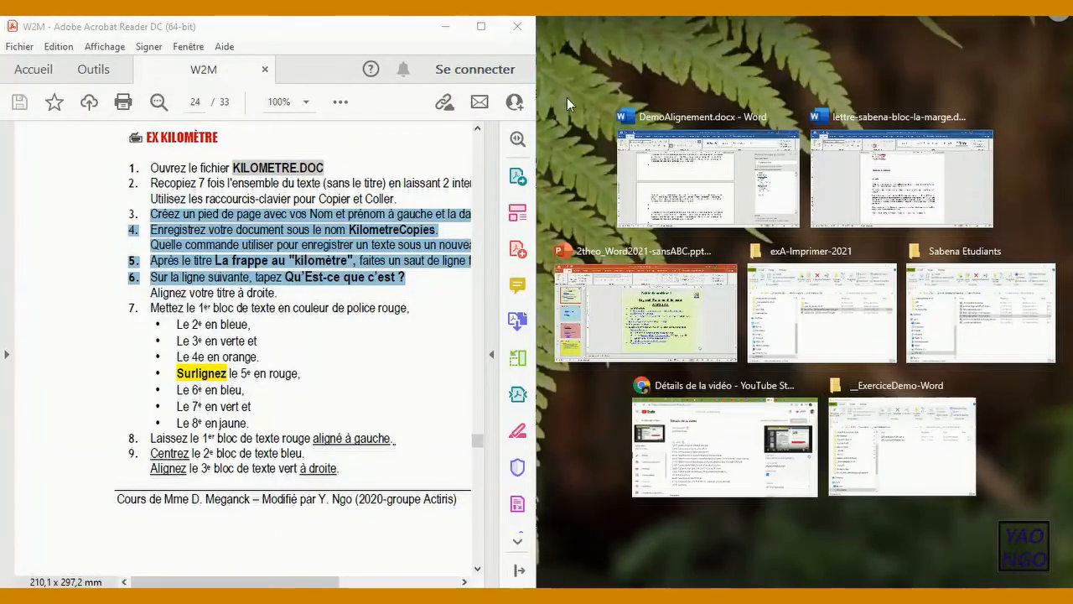
pyautogui.click(701, 193)
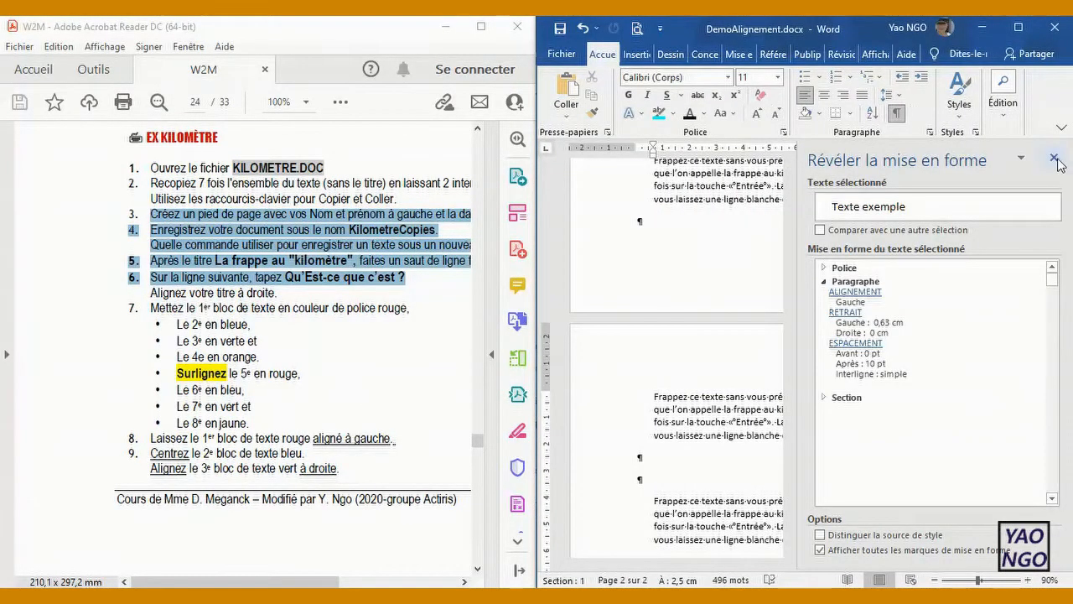
pyautogui.click(1054, 157)
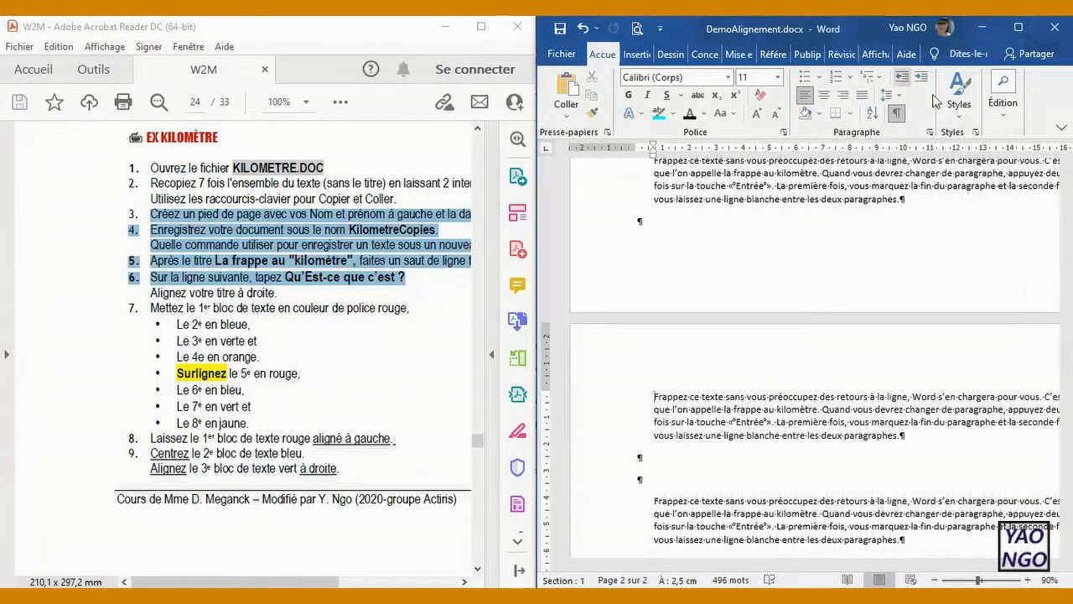
pyautogui.moveTo(1069, 378); pyautogui.dragTo(1070, 231)
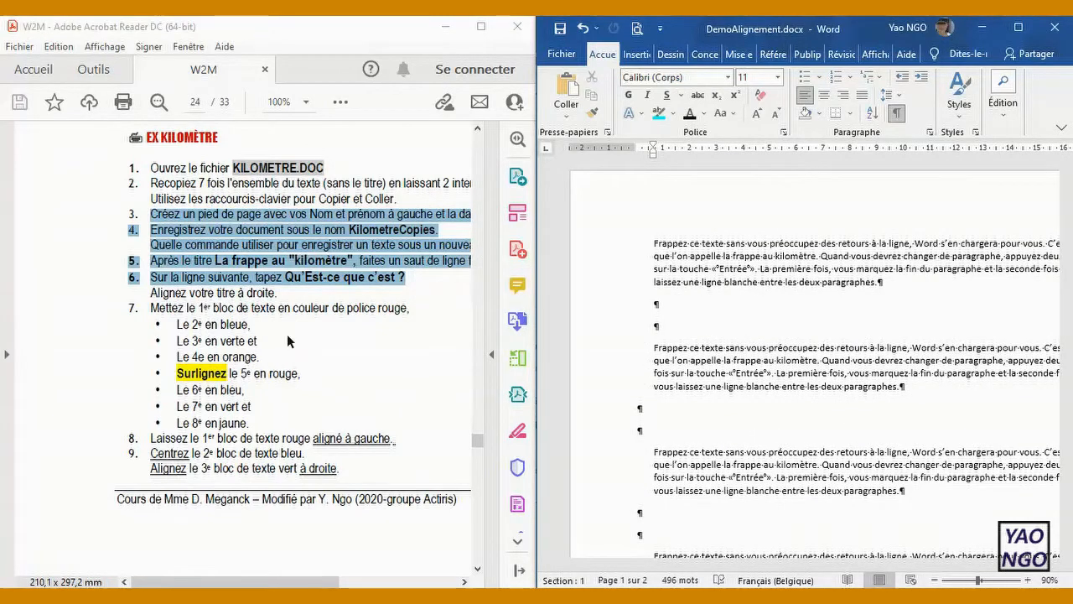
pyautogui.moveTo(333, 585); pyautogui.dragTo(352, 584)
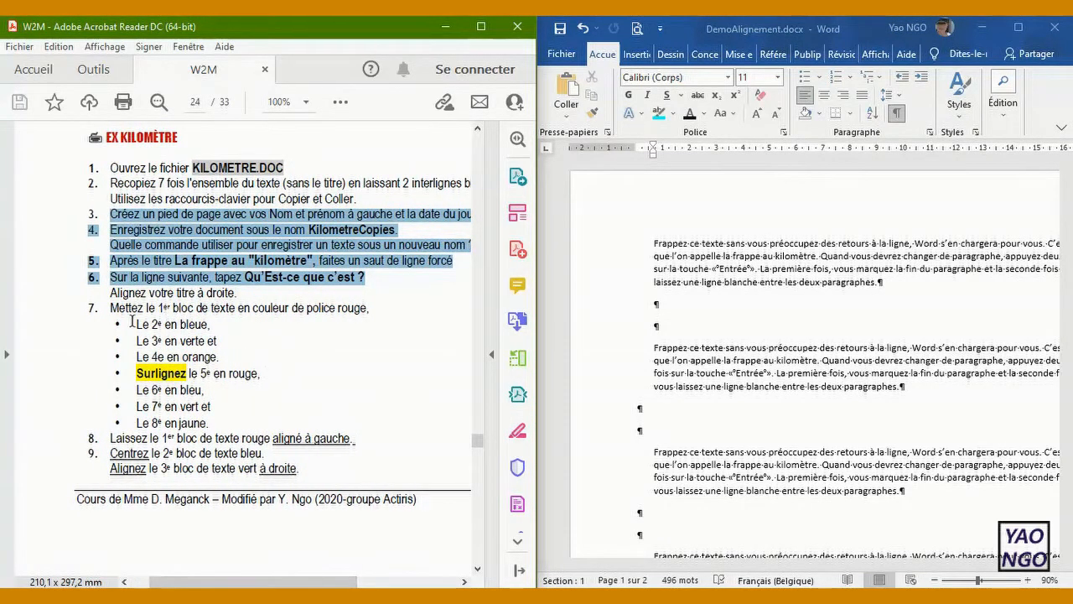
# Step: Mark exercise instruction 7 in the PDF and set the font color of the entire first text paragraph to the standard dark red
pyautogui.moveTo(115, 312); pyautogui.dragTo(376, 309)
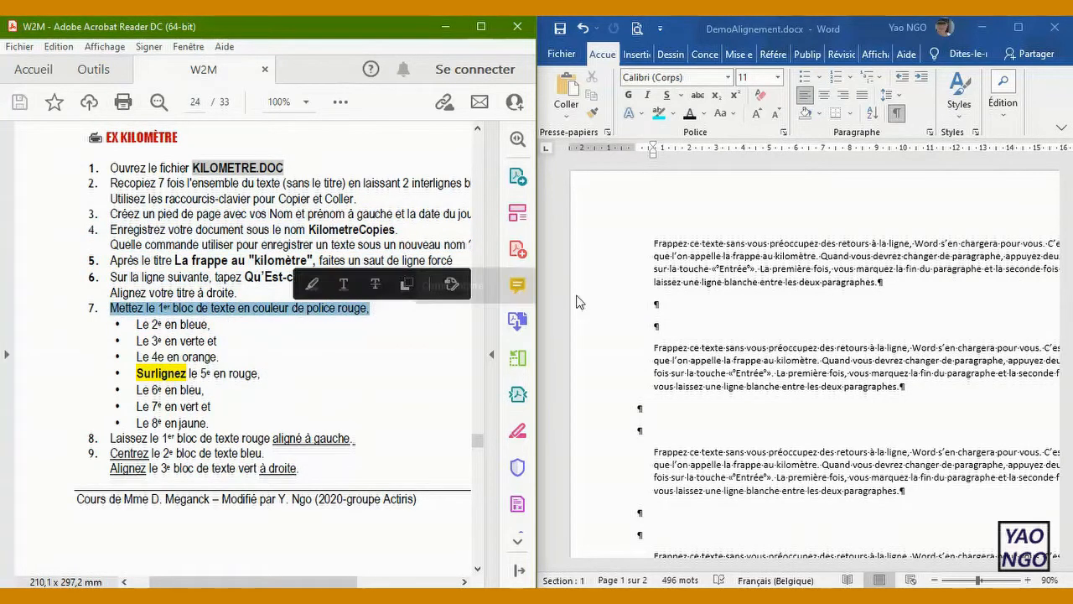
pyautogui.click(895, 286)
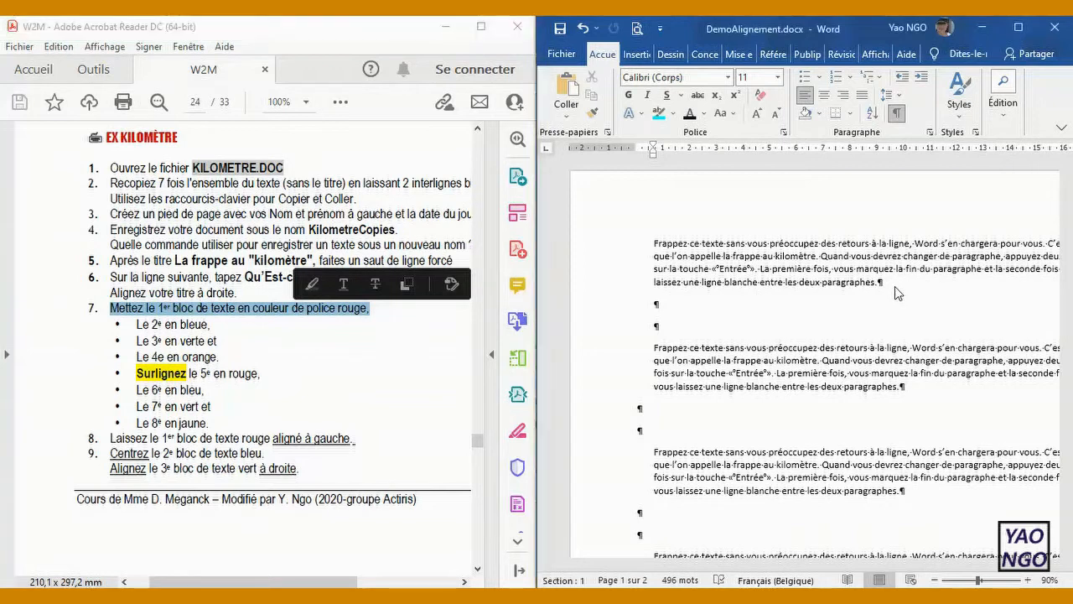
pyautogui.doubleClick(603, 268)
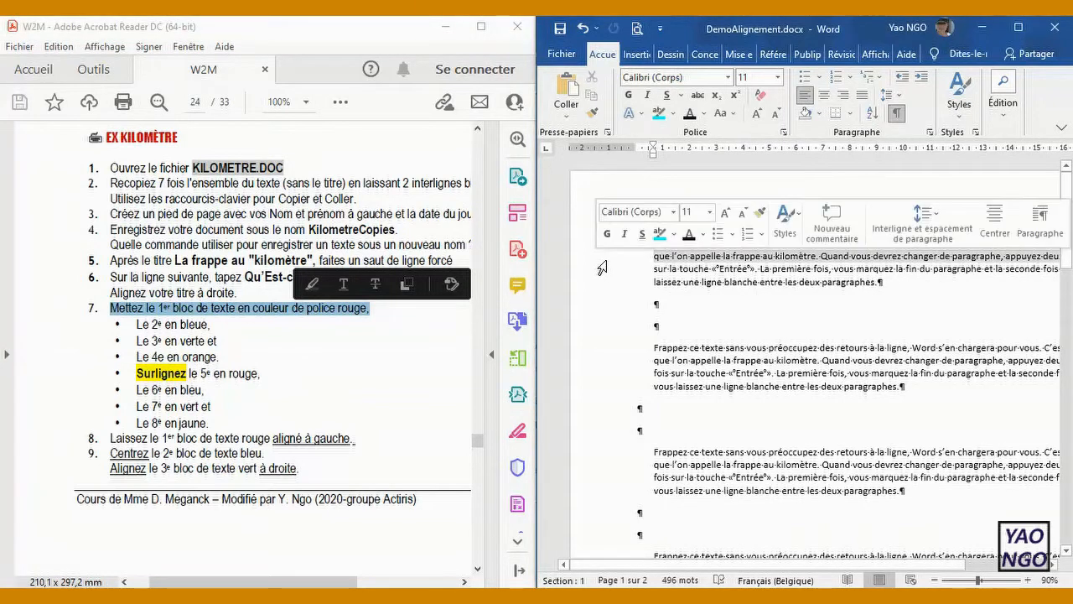
pyautogui.click(705, 118)
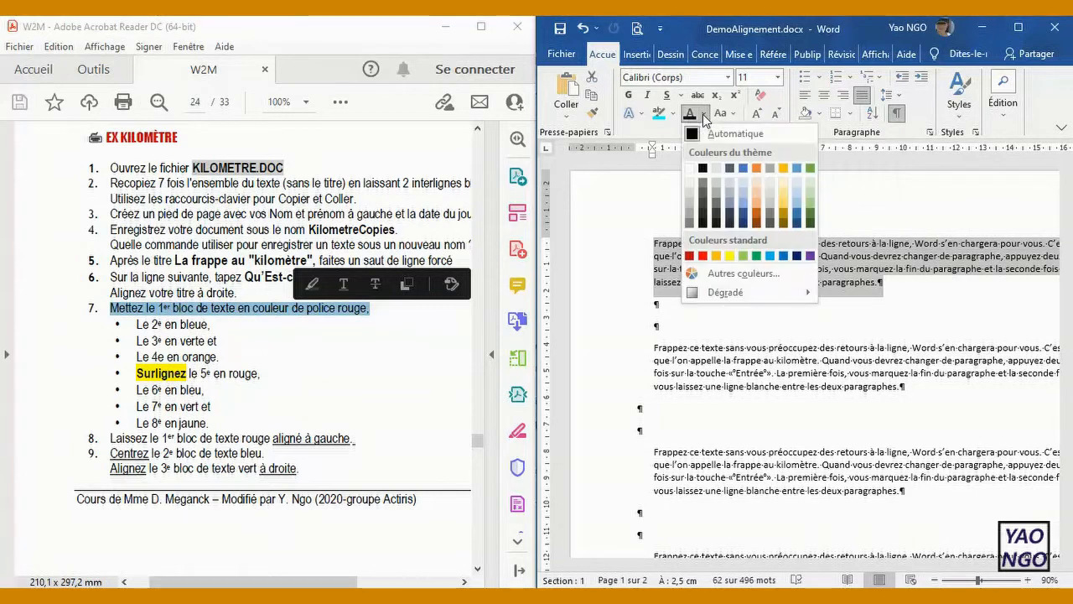
pyautogui.click(690, 255)
# Step: Set the font color of the second text paragraph to theme blue and of the third text paragraph to theme green
pyautogui.moveTo(908, 389); pyautogui.dragTo(650, 347)
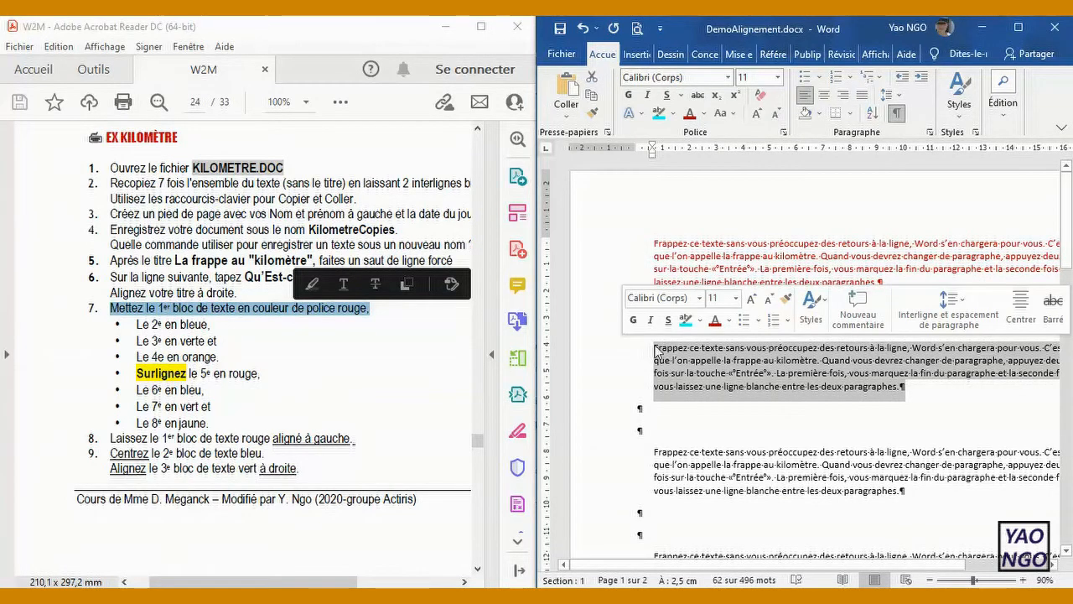
pyautogui.click(705, 116)
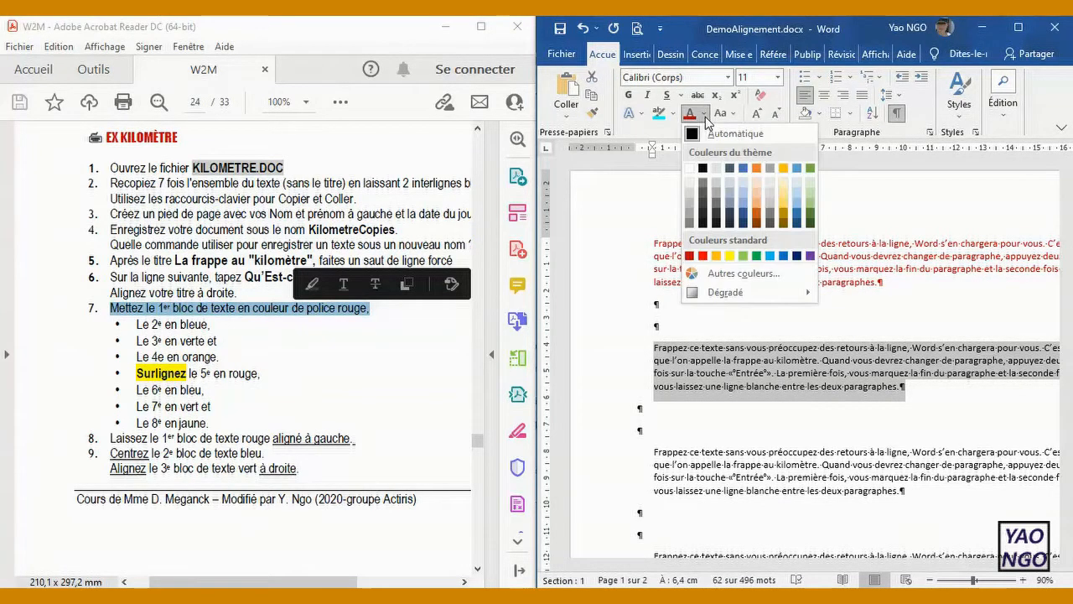
pyautogui.click(743, 168)
pyautogui.moveTo(907, 495); pyautogui.dragTo(637, 445)
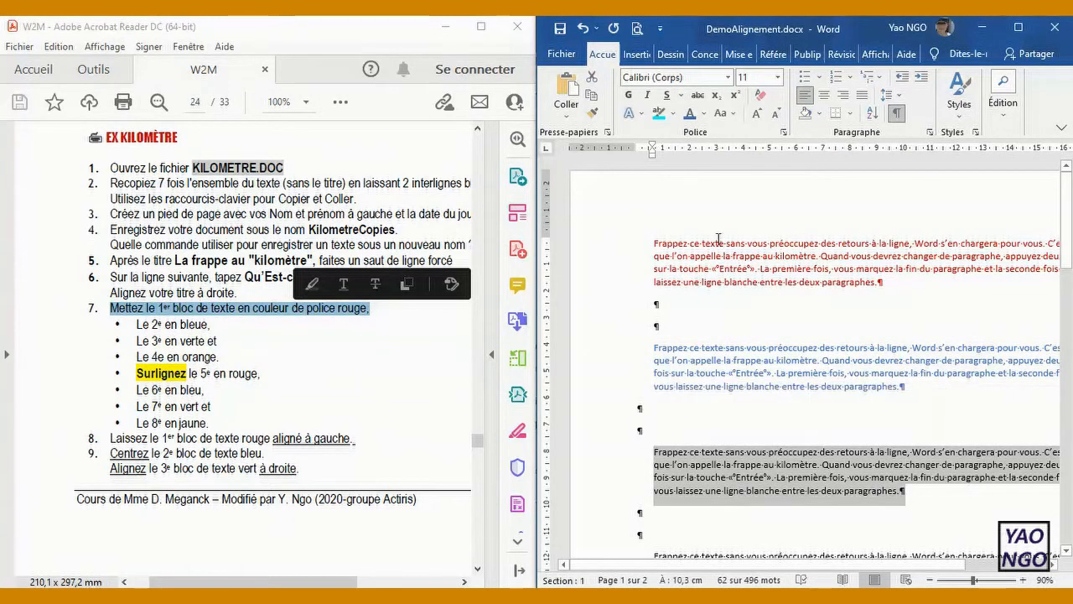
pyautogui.click(703, 115)
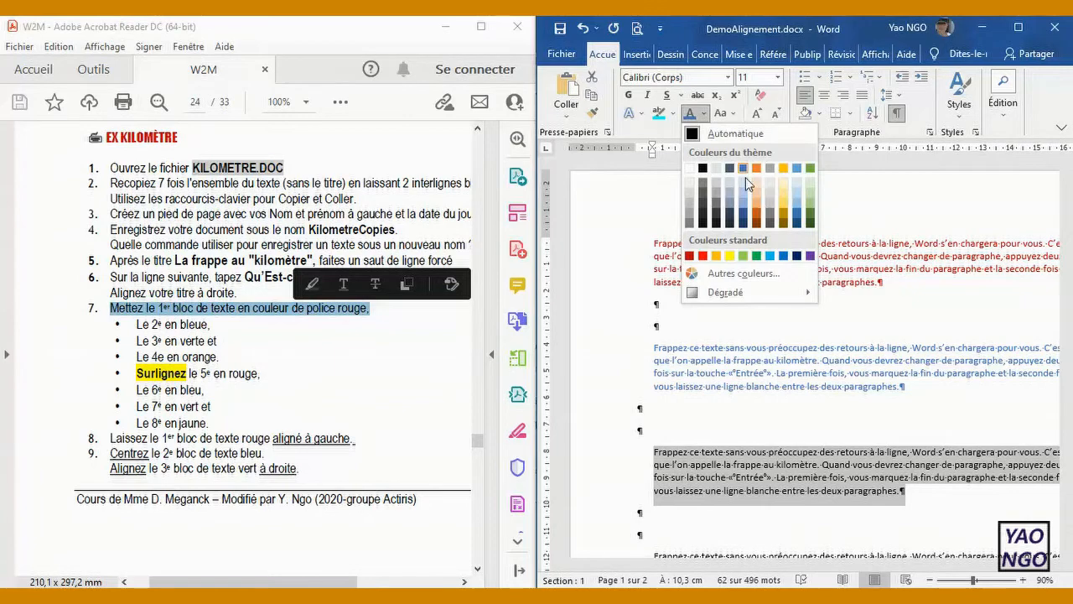
pyautogui.click(811, 167)
# Step: Set the font color of the entire fourth text paragraph to theme orange
pyautogui.moveTo(1068, 267); pyautogui.dragTo(1069, 314)
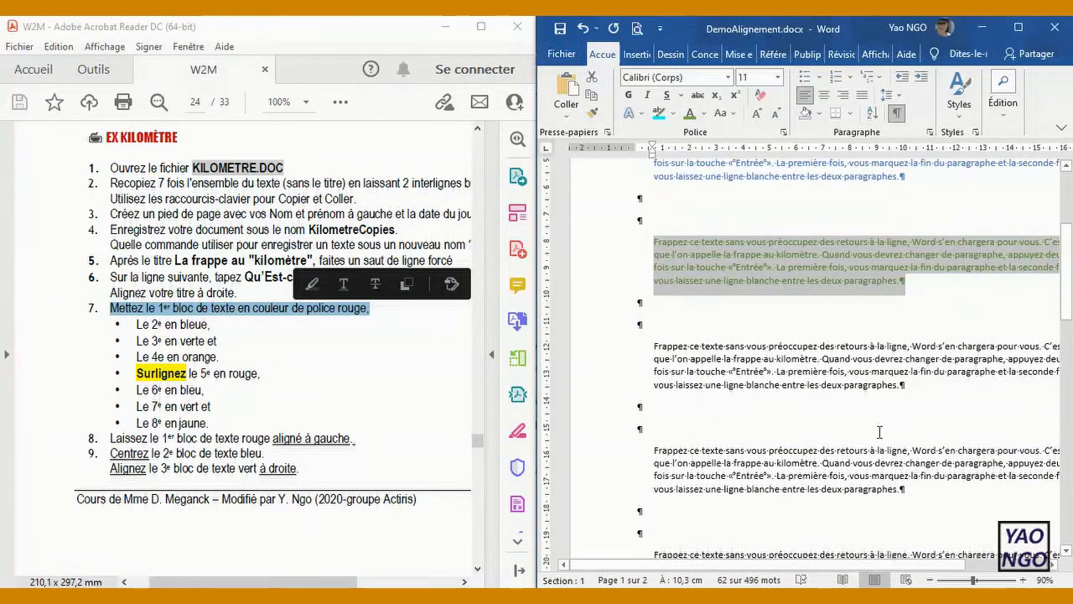
pyautogui.doubleClick(604, 372)
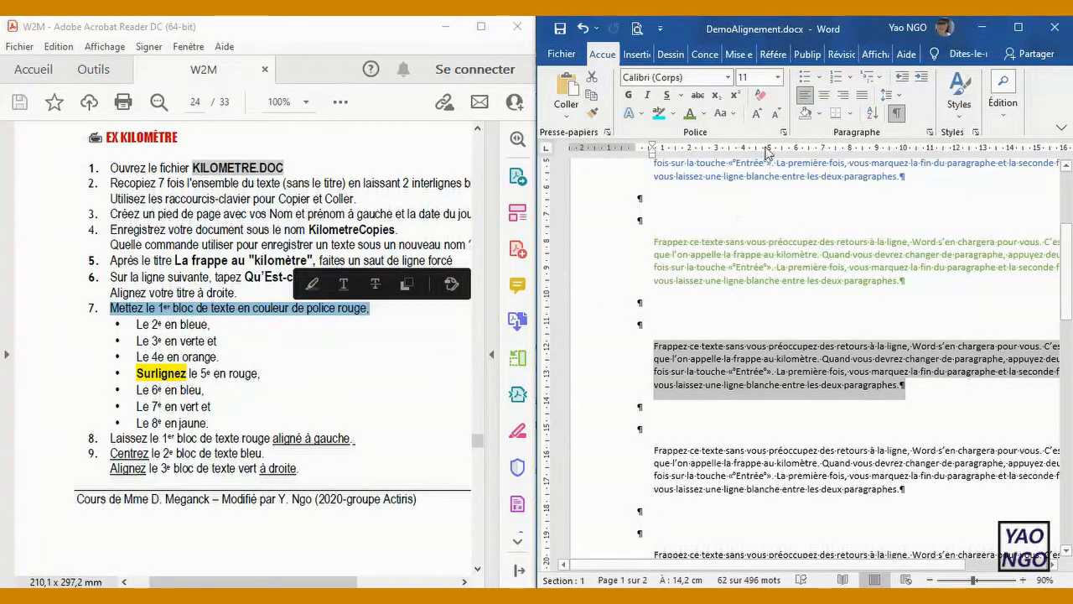
pyautogui.click(706, 115)
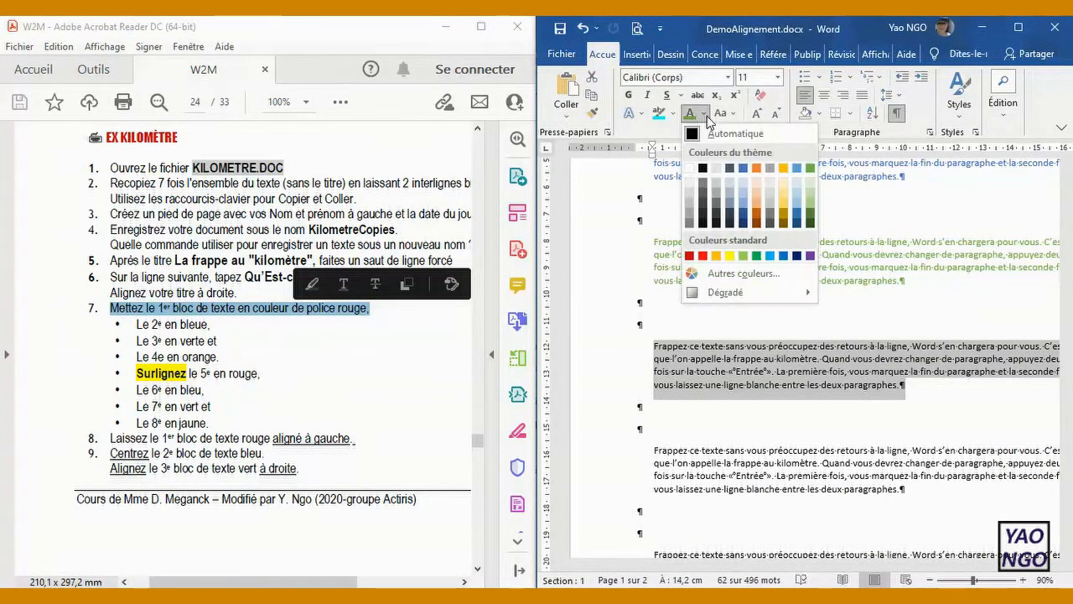
pyautogui.click(756, 167)
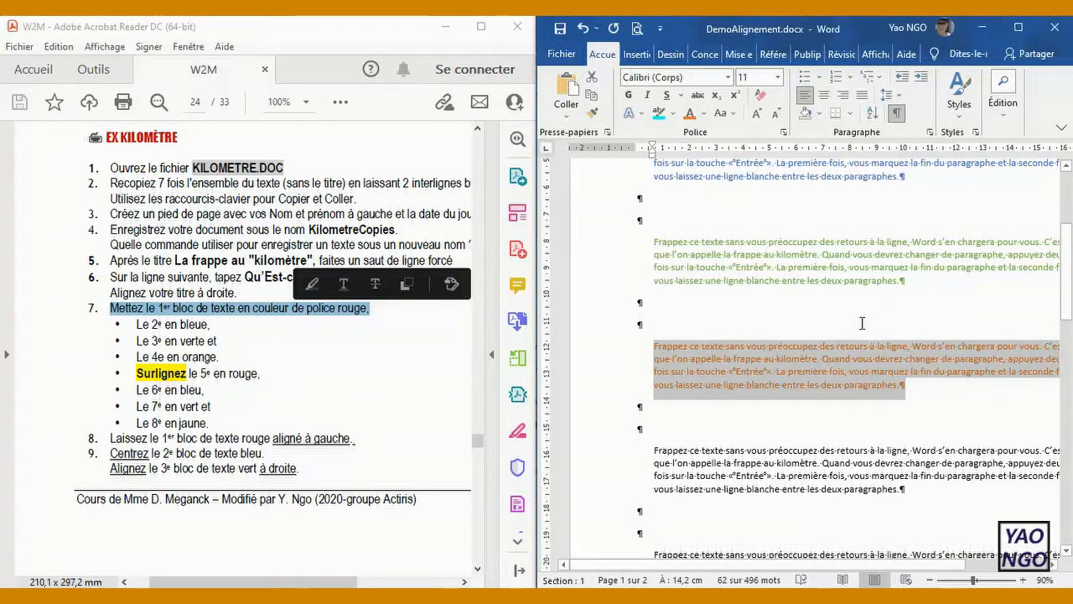
# Step: Apply 1. 2. 3. numbering to the whole document and decrease the indent by one level
pyautogui.moveTo(1067, 277)
pyautogui.mouseDown()
pyautogui.moveTo(1066, 225)
pyautogui.moveTo(1065, 292)
pyautogui.moveTo(1068, 269)
pyautogui.mouseUp()
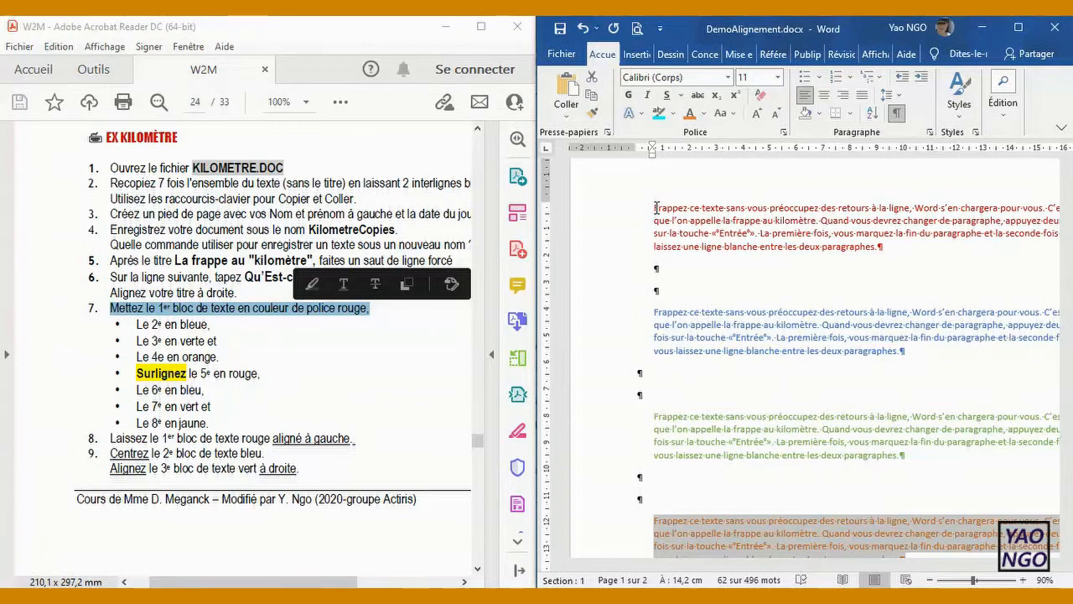
pyautogui.hotkey('ctrl', 'a')
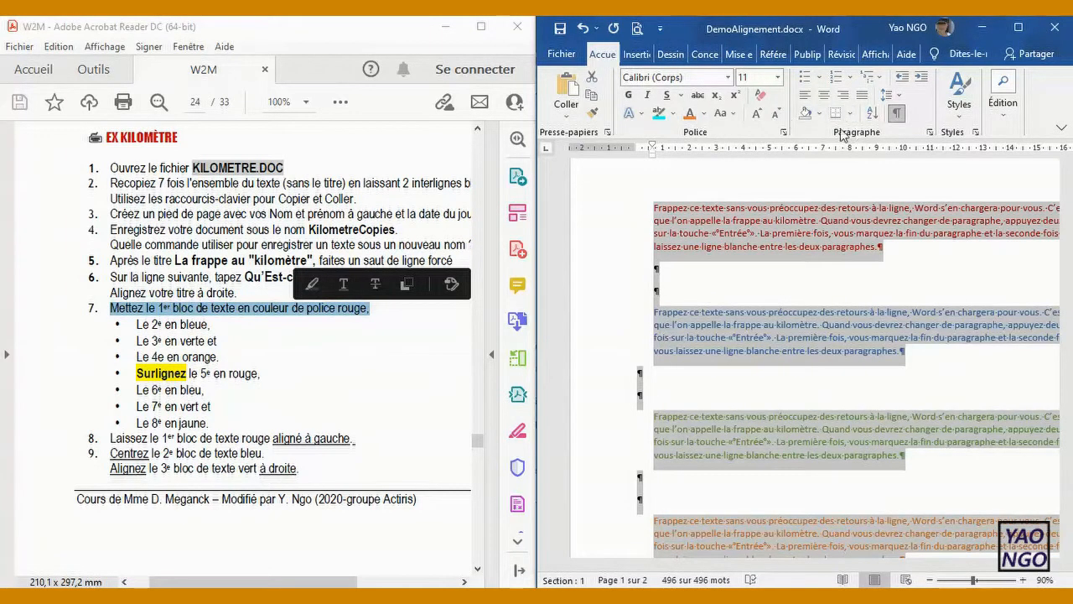
pyautogui.click(850, 80)
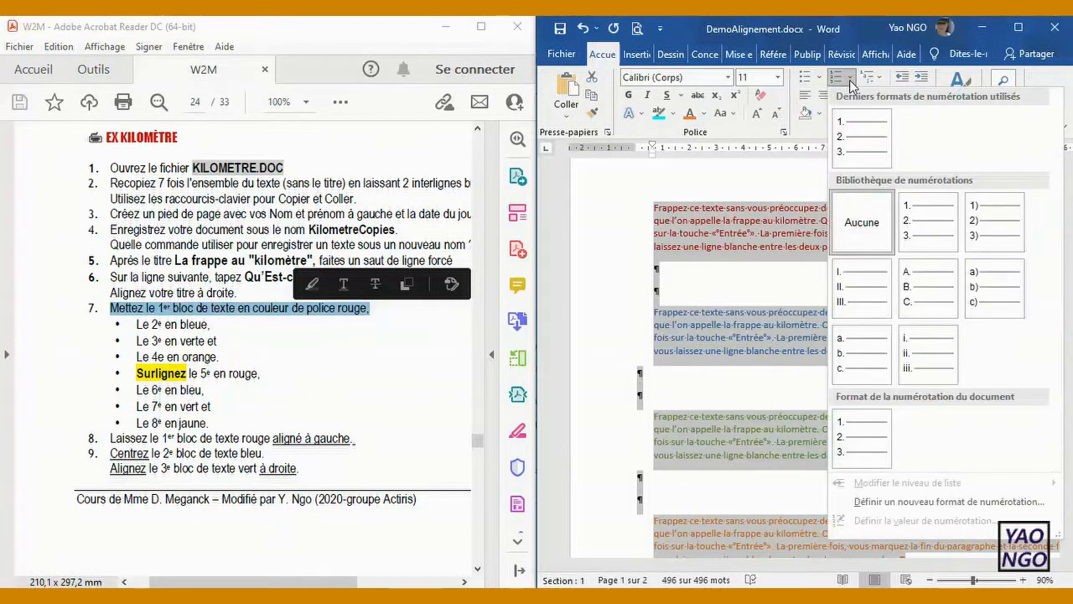
pyautogui.click(860, 150)
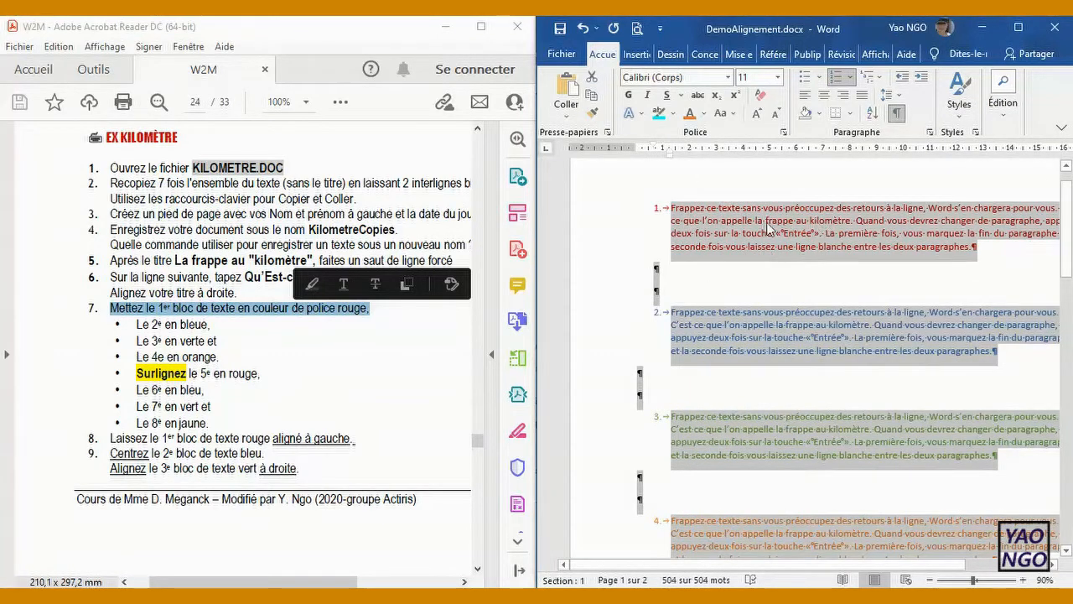
pyautogui.click(903, 80)
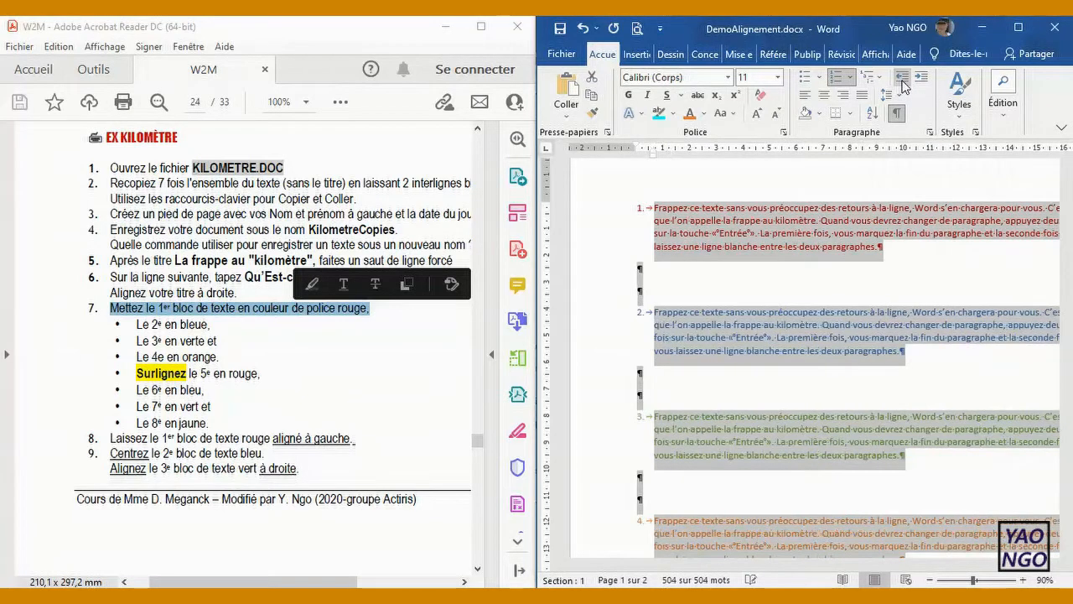
# Step: Highlight the entire fifth text paragraph in red
pyautogui.click(930, 298)
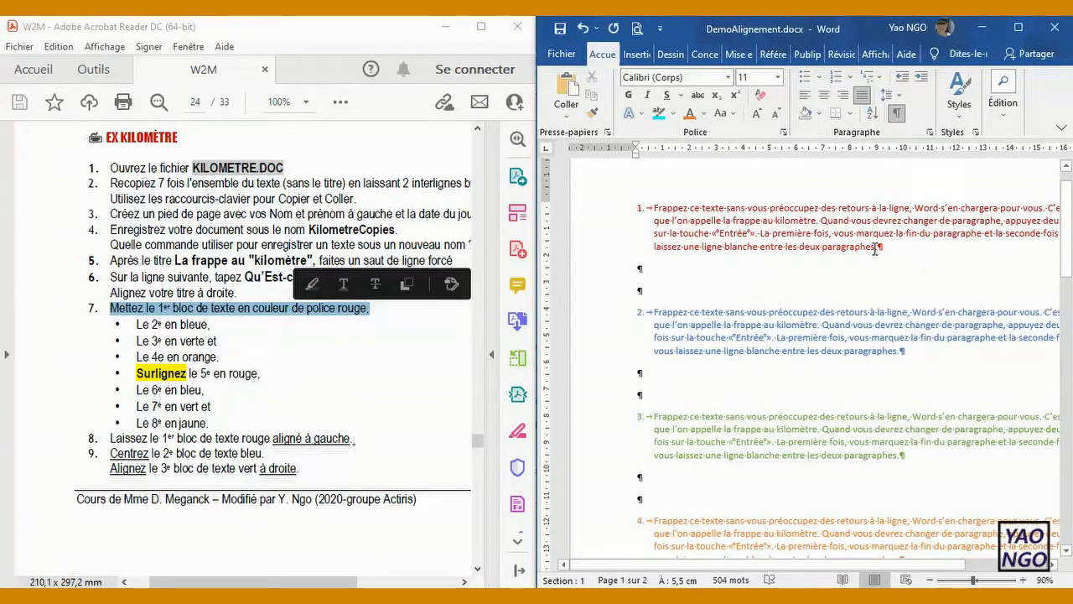
pyautogui.moveTo(1069, 242); pyautogui.dragTo(1071, 305)
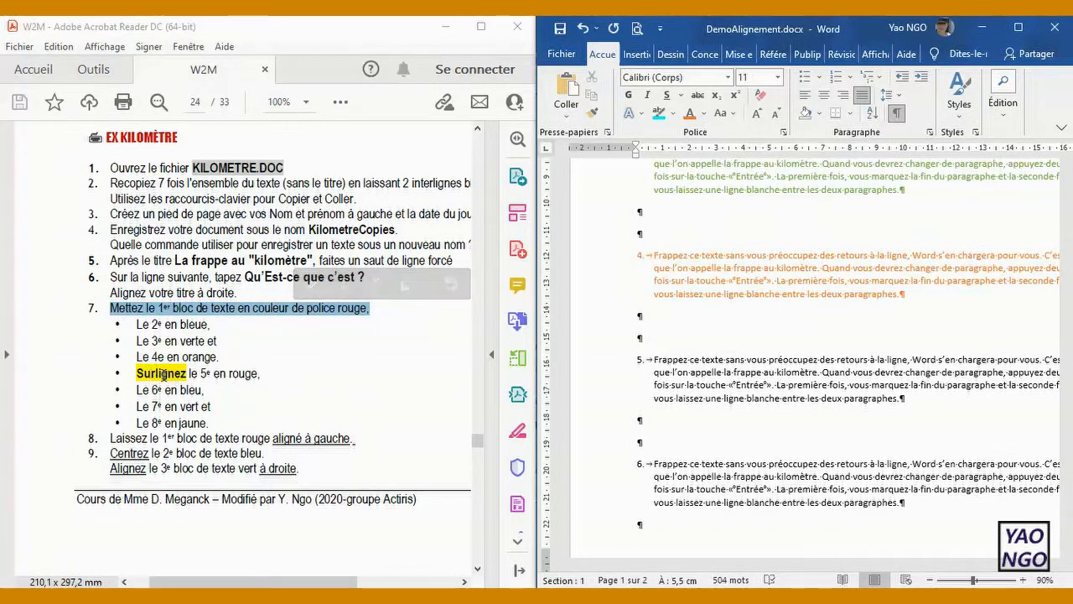
pyautogui.doubleClick(598, 388)
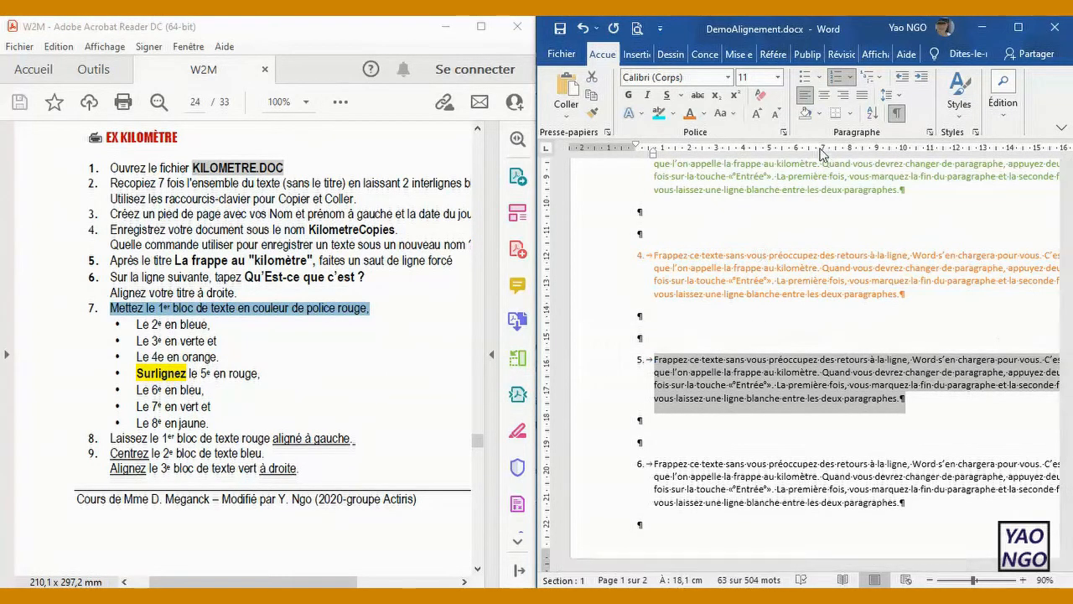
pyautogui.click(673, 121)
pyautogui.click(663, 149)
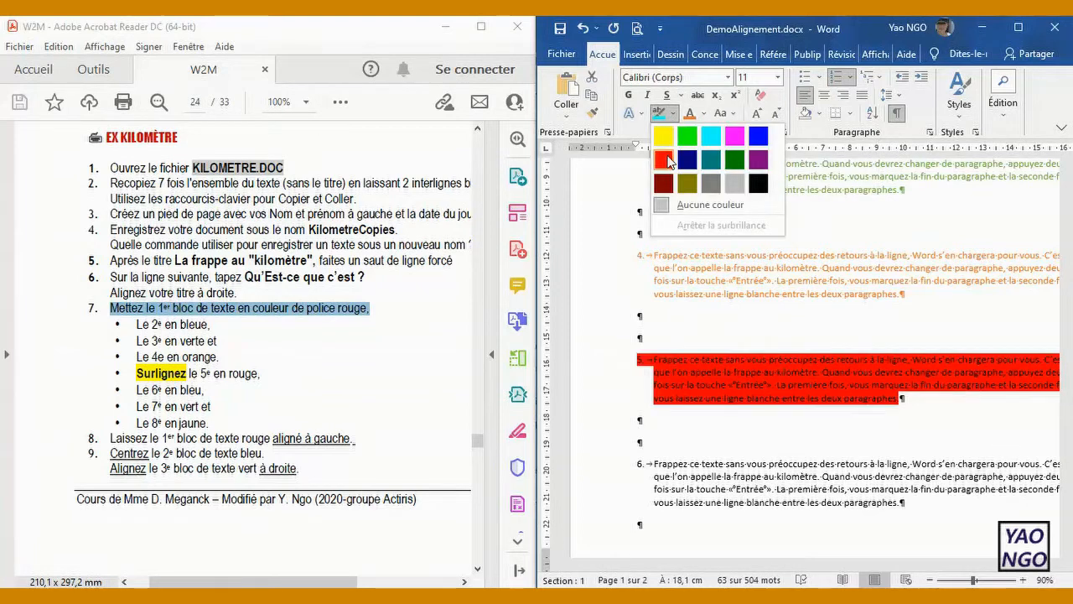
# Step: Highlight the entire sixth text paragraph in turquoise blue
pyautogui.moveTo(602, 503); pyautogui.dragTo(602, 463)
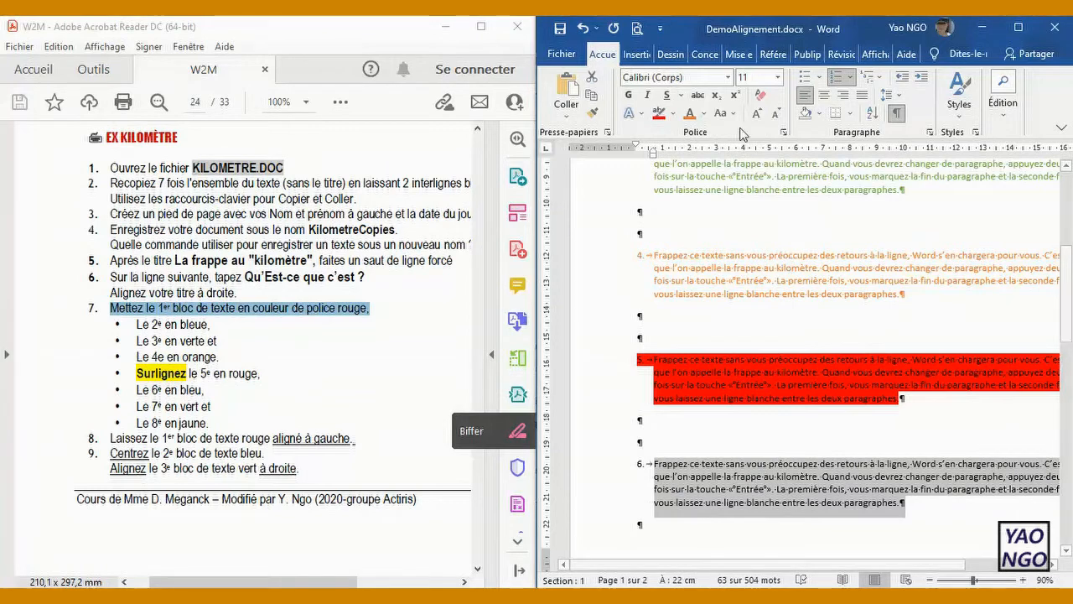
pyautogui.click(675, 115)
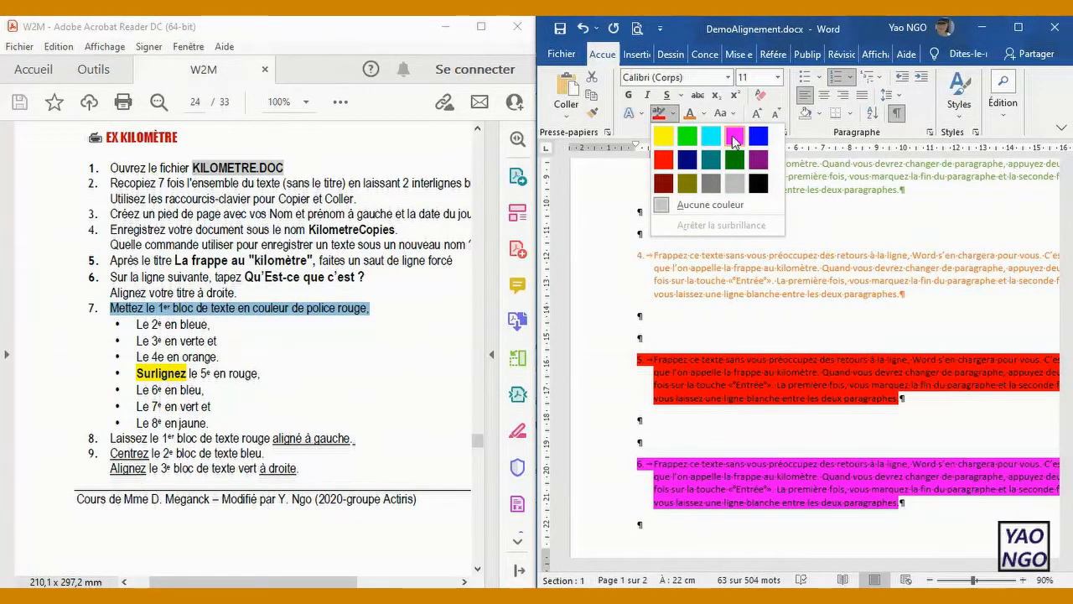
pyautogui.click(710, 135)
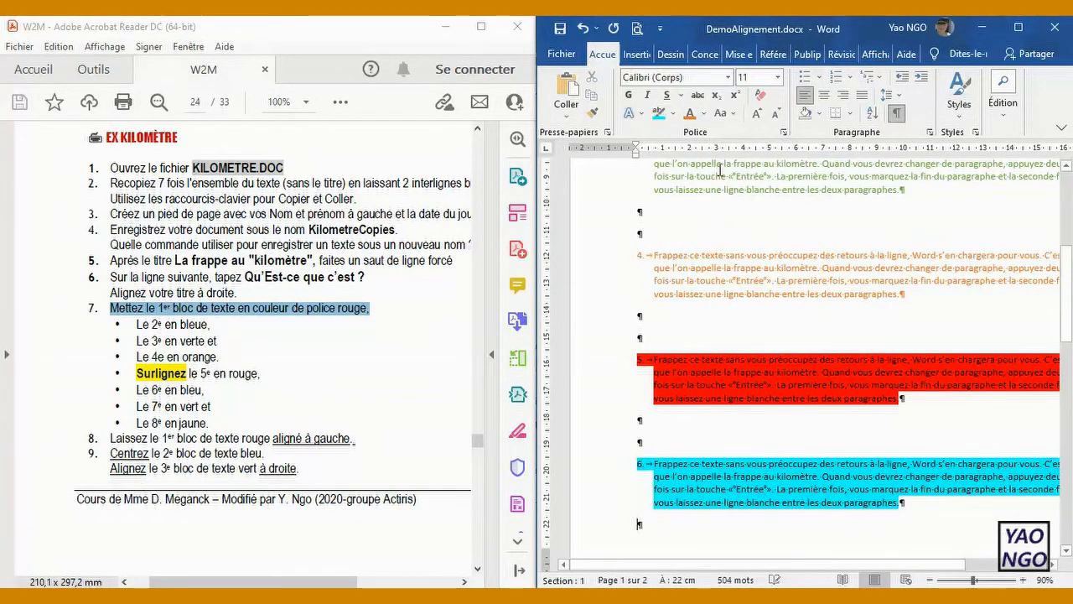
# Step: Highlight the entire seventh text paragraph on the second page in bright green
pyautogui.moveTo(1066, 302); pyautogui.dragTo(1069, 411)
pyautogui.doubleClick(590, 407)
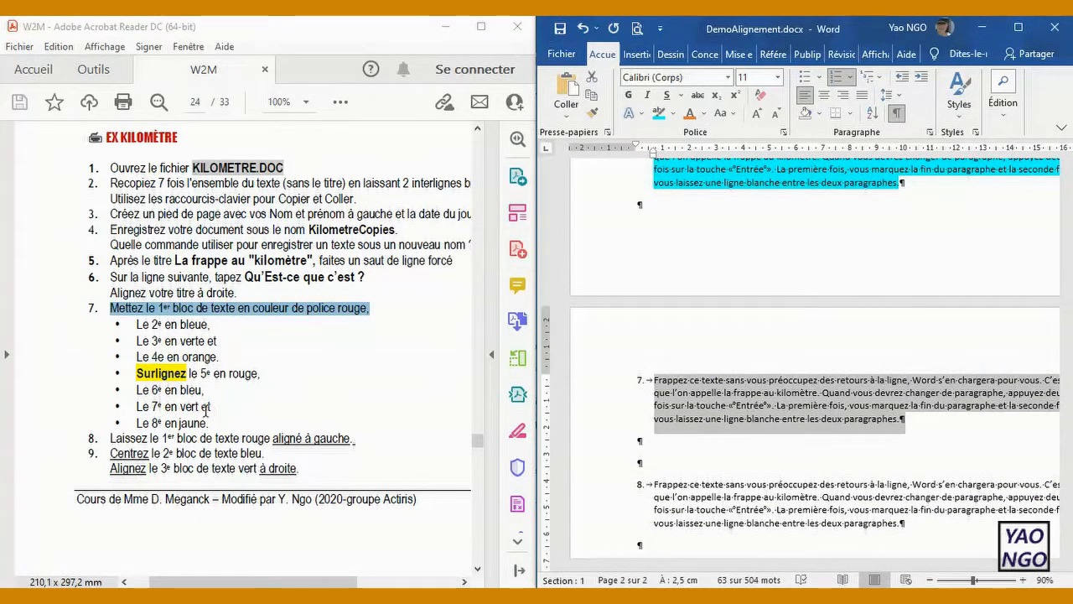
pyautogui.click(676, 114)
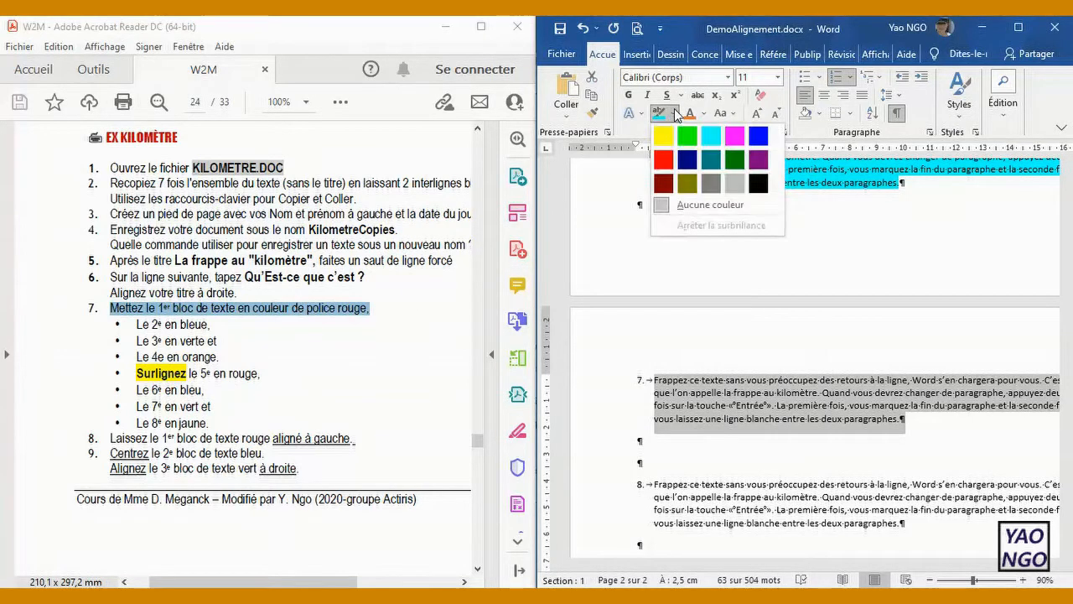
pyautogui.click(688, 137)
pyautogui.click(639, 440)
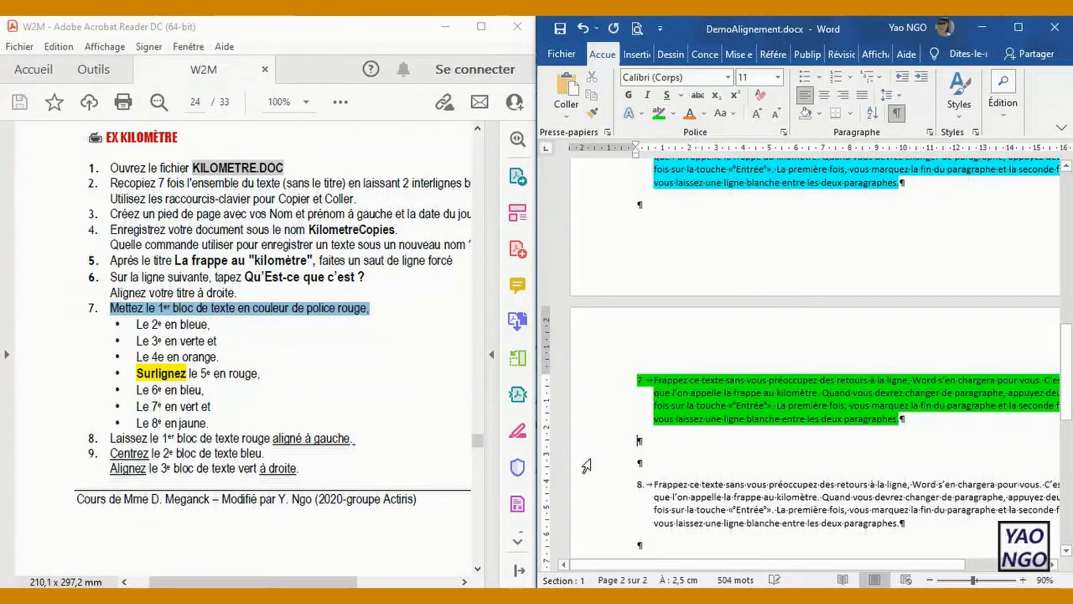
# Step: Highlight the entire eighth text paragraph in yellow and save the document
pyautogui.doubleClick(594, 502)
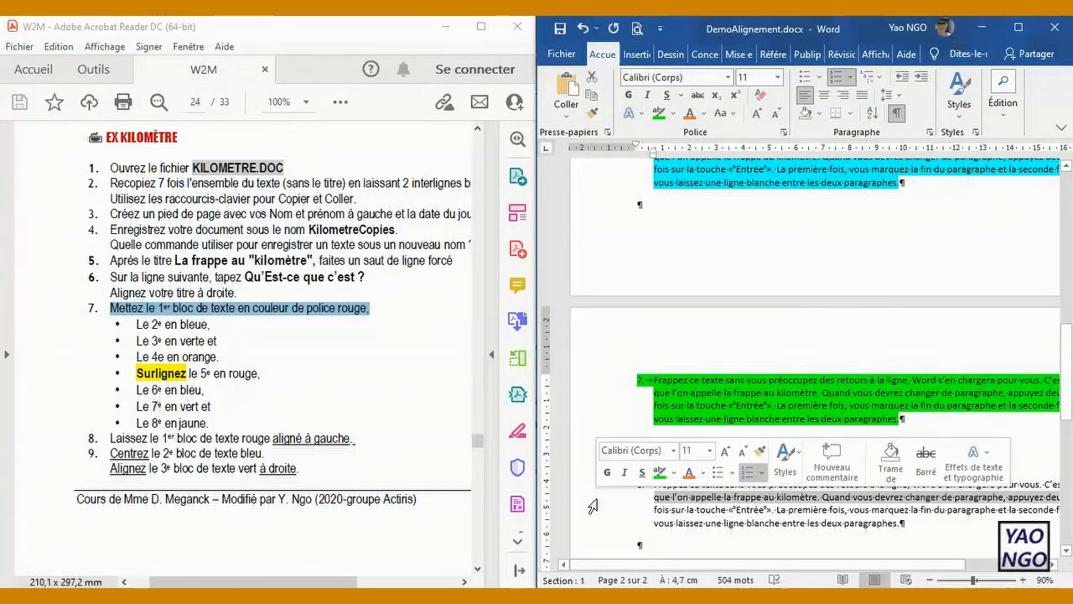
pyautogui.click(674, 120)
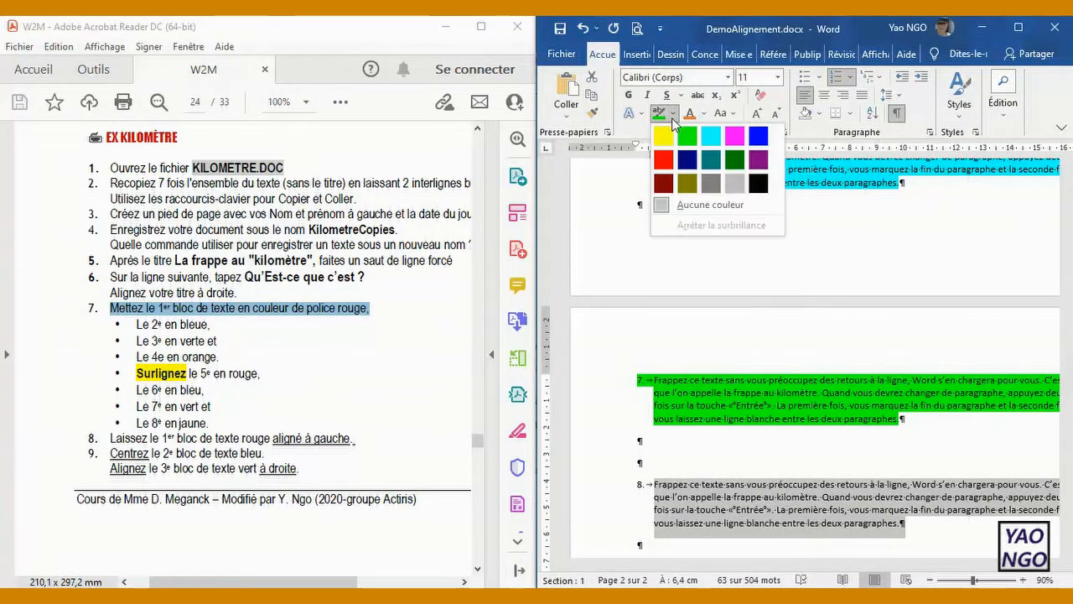
pyautogui.click(665, 138)
pyautogui.click(1048, 379)
pyautogui.moveTo(1069, 378); pyautogui.dragTo(1071, 414)
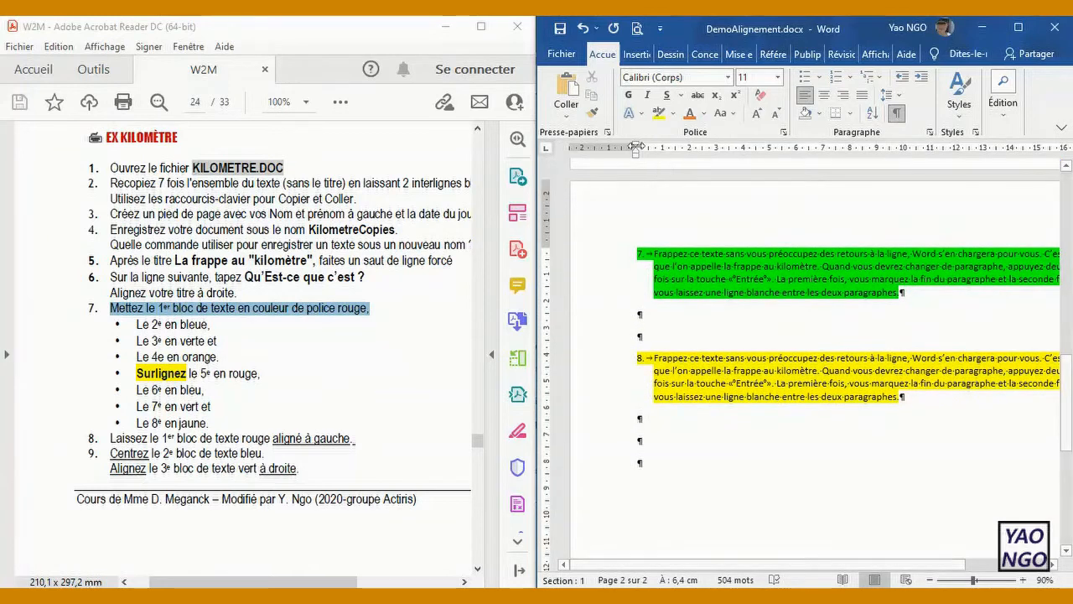
pyautogui.click(559, 30)
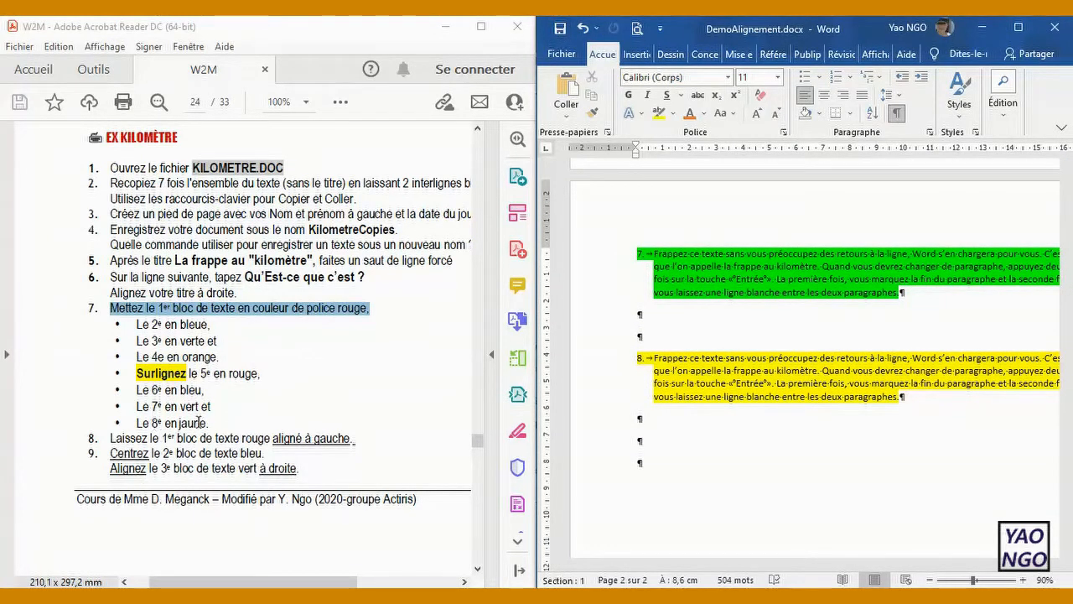
# Step: Mark exercise instruction 7 with all its bullets in the PDF and review the colored and highlighted paragraphs in Word against it
pyautogui.moveTo(221, 420); pyautogui.dragTo(106, 310)
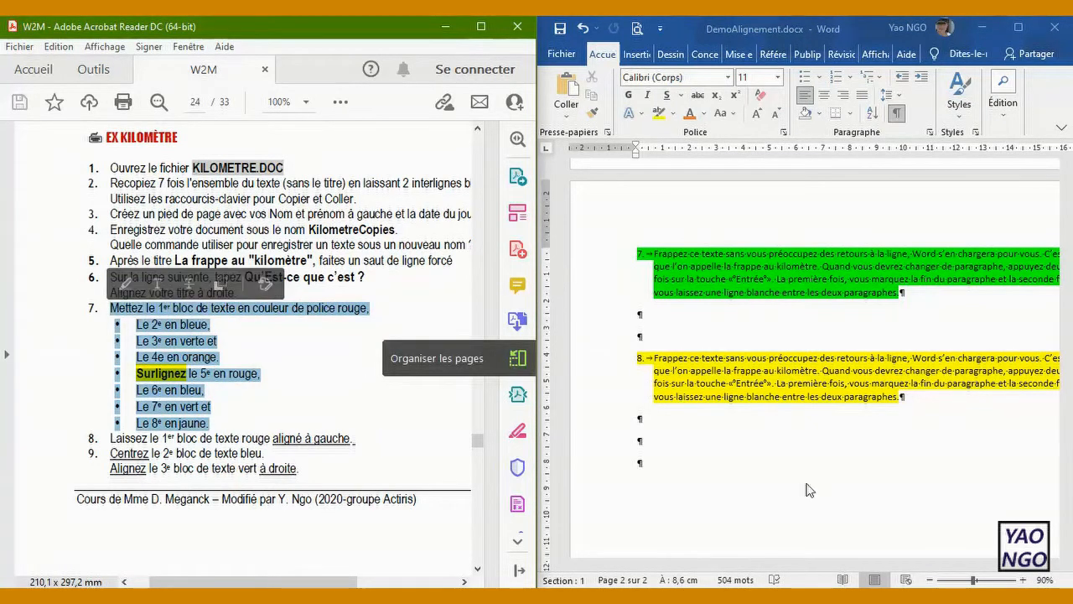
pyautogui.click(931, 580)
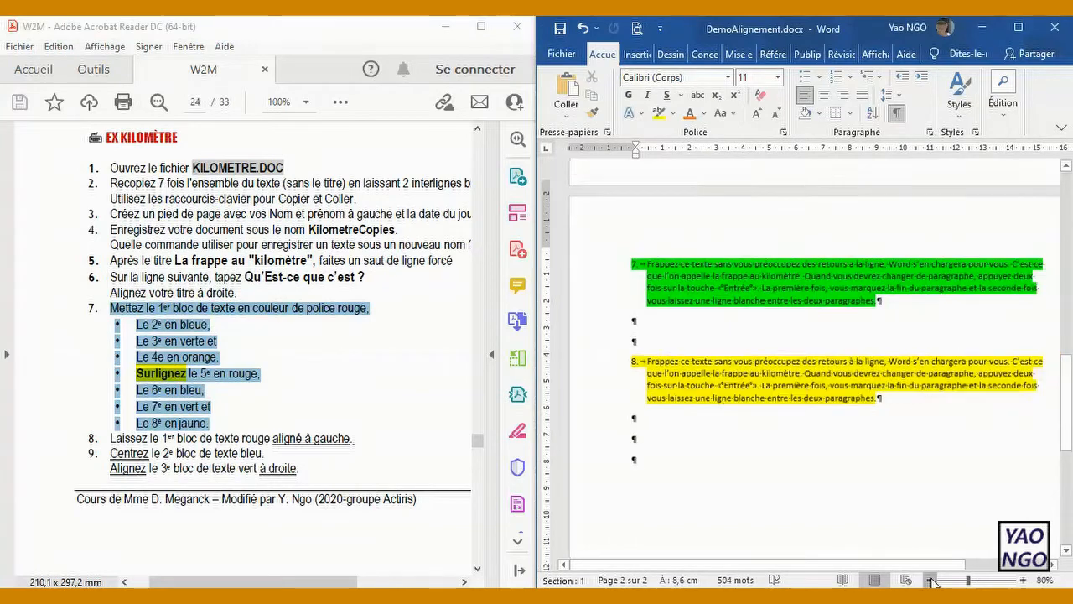
pyautogui.click(931, 581)
pyautogui.click(931, 580)
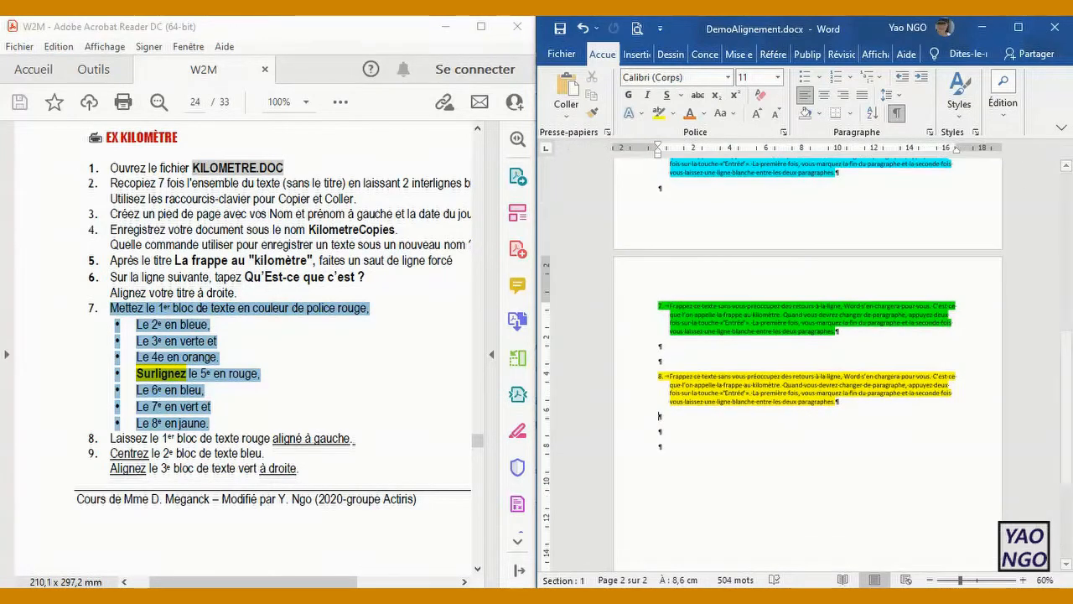
pyautogui.moveTo(1067, 393); pyautogui.dragTo(1036, 319)
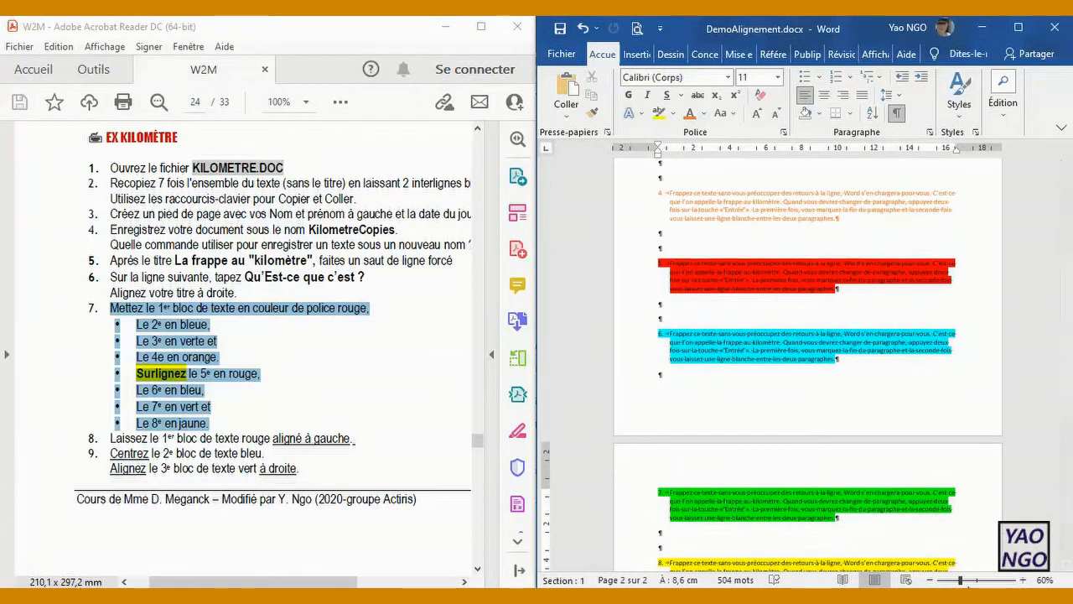
pyautogui.click(972, 580)
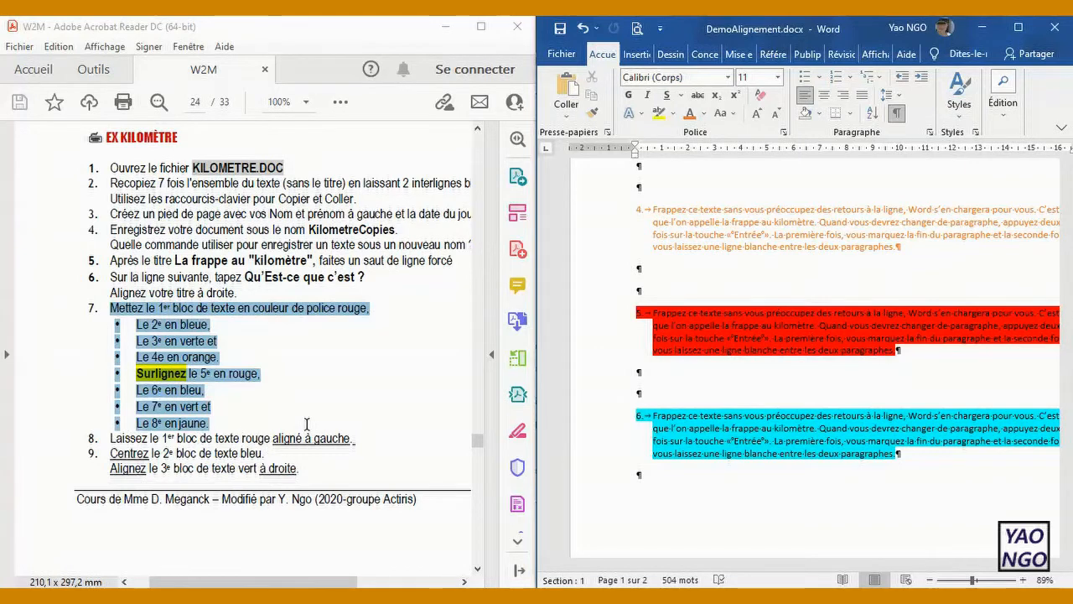
# Step: Align the first, red text paragraph to the left
pyautogui.moveTo(1069, 337); pyautogui.dragTo(1070, 188)
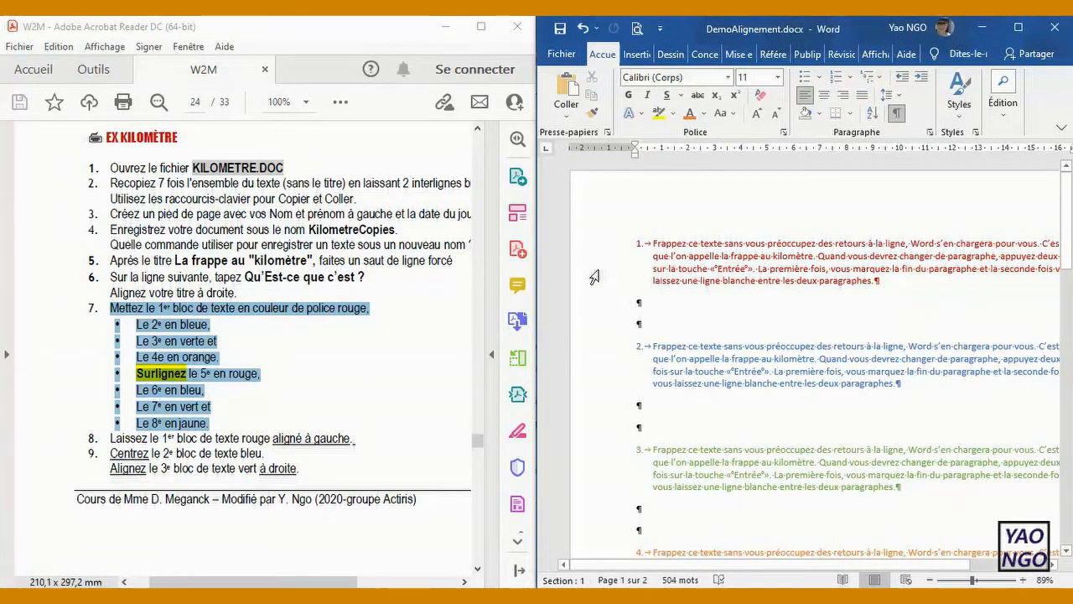
pyautogui.click(682, 246)
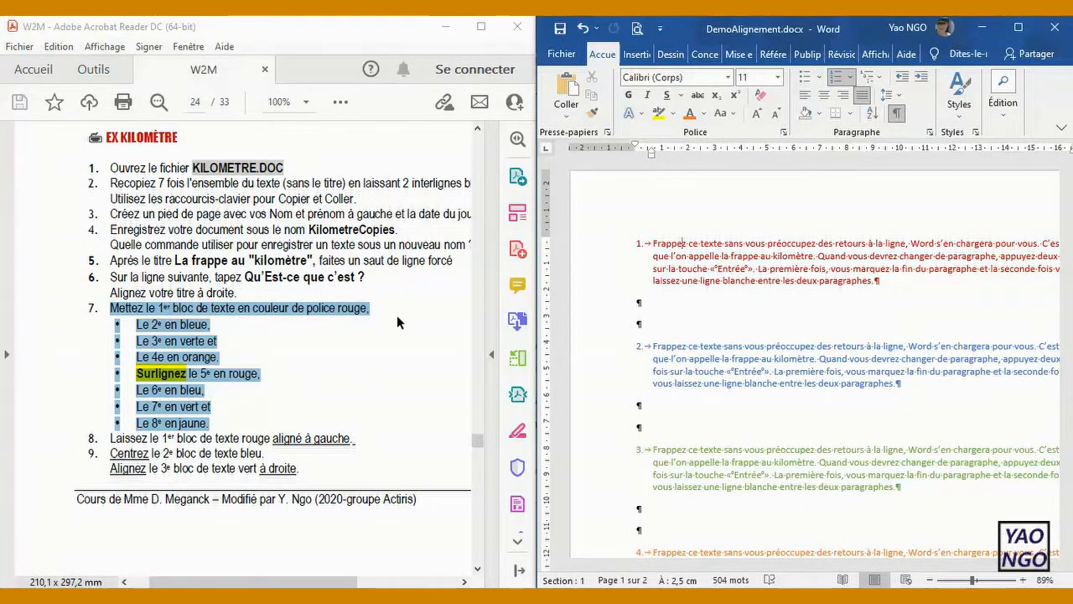
pyautogui.click(806, 101)
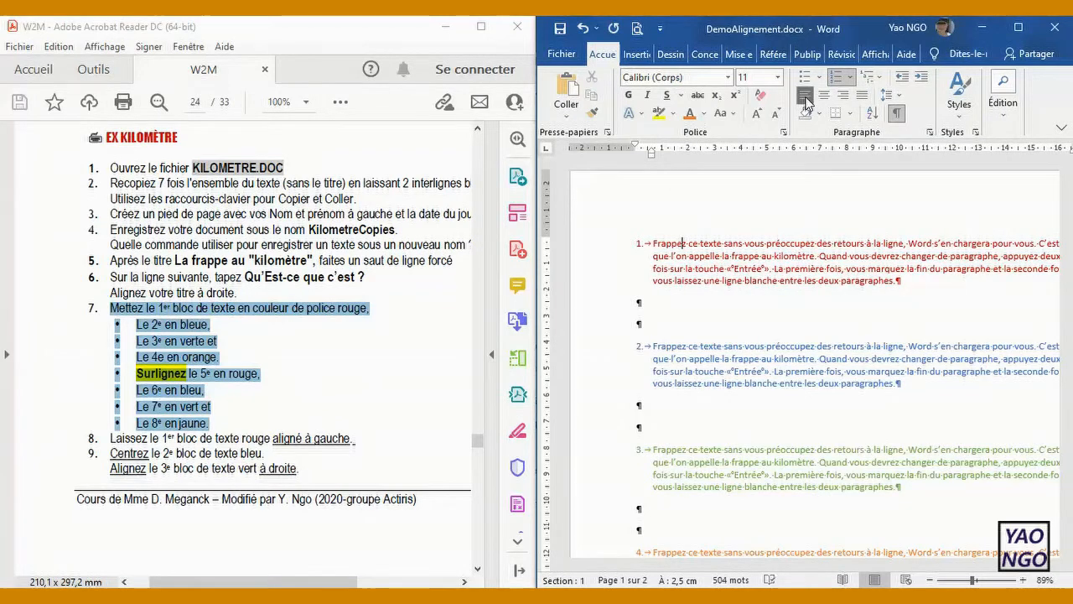
# Step: Center the second, blue text paragraph and align the third, green one to the right
pyautogui.click(930, 580)
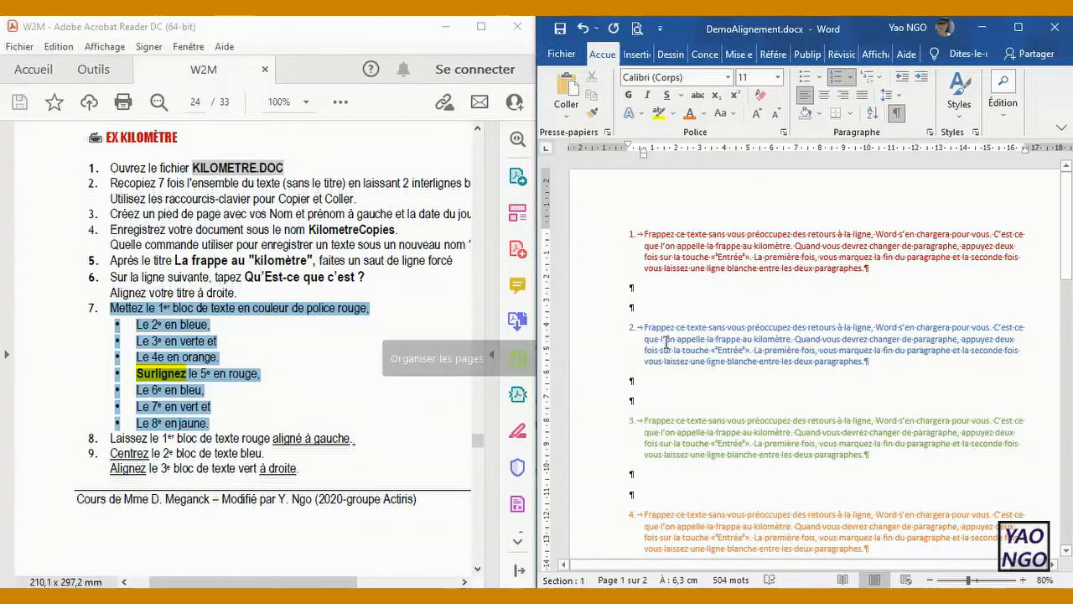
pyautogui.click(827, 100)
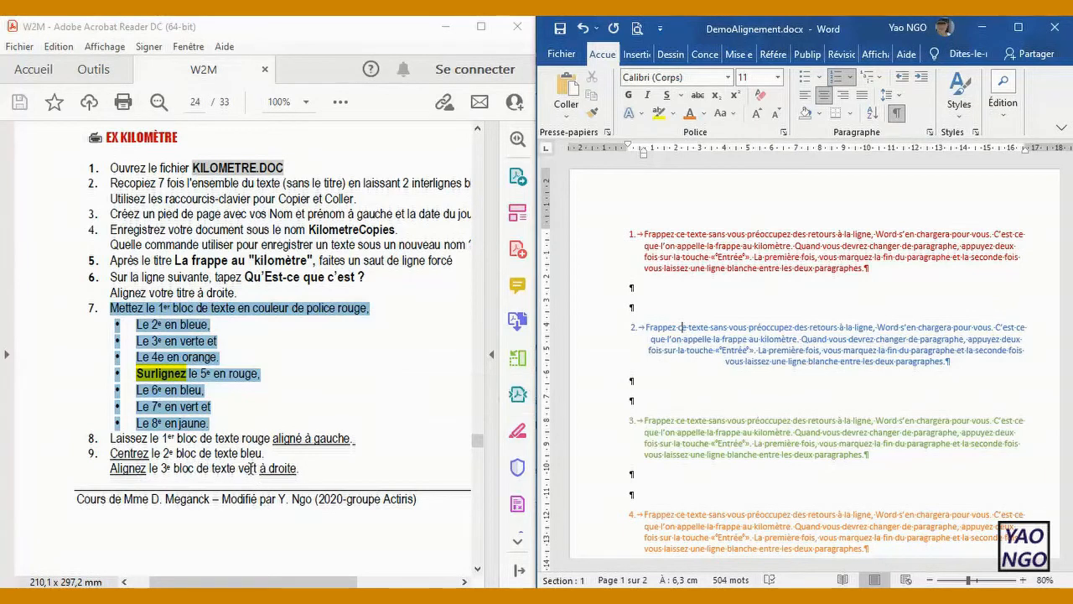
pyautogui.click(747, 430)
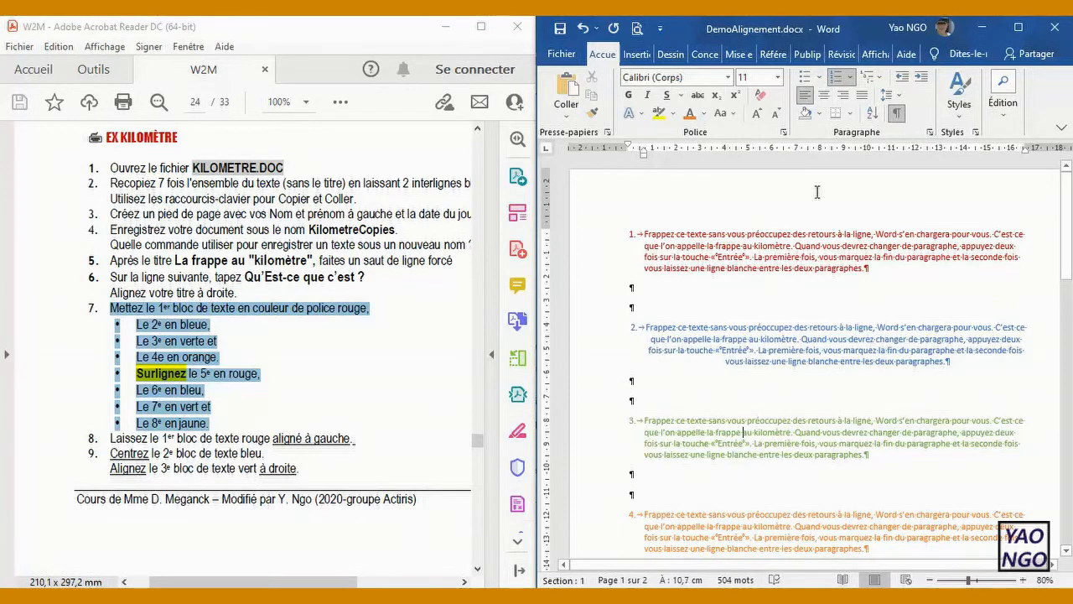
pyautogui.click(845, 101)
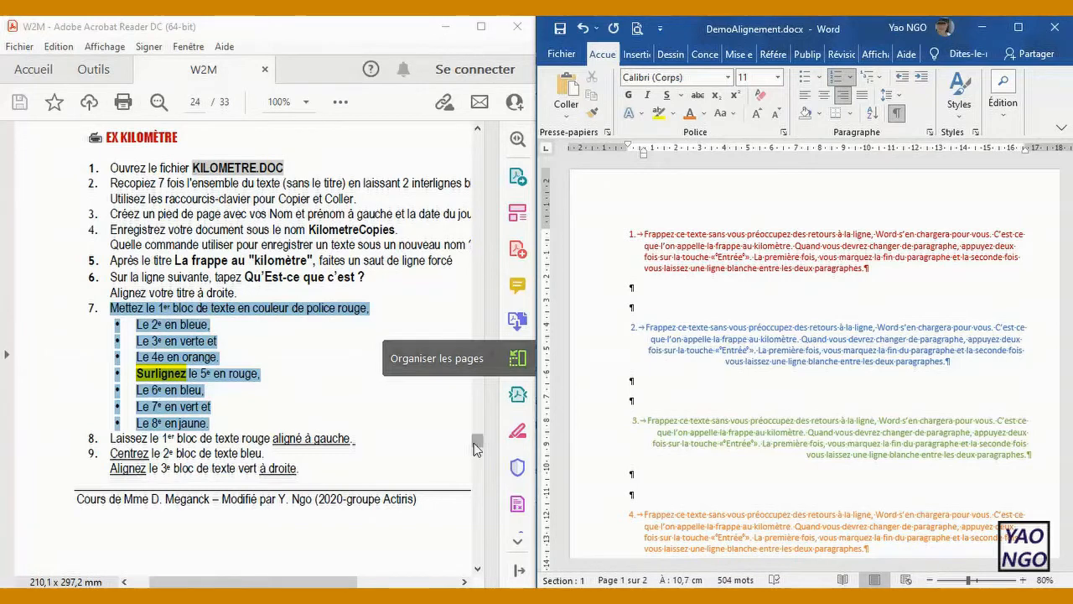
# Step: Continue to the exercise's next page in the PDF and justify the fourth, orange text paragraph in Word
pyautogui.click(477, 570)
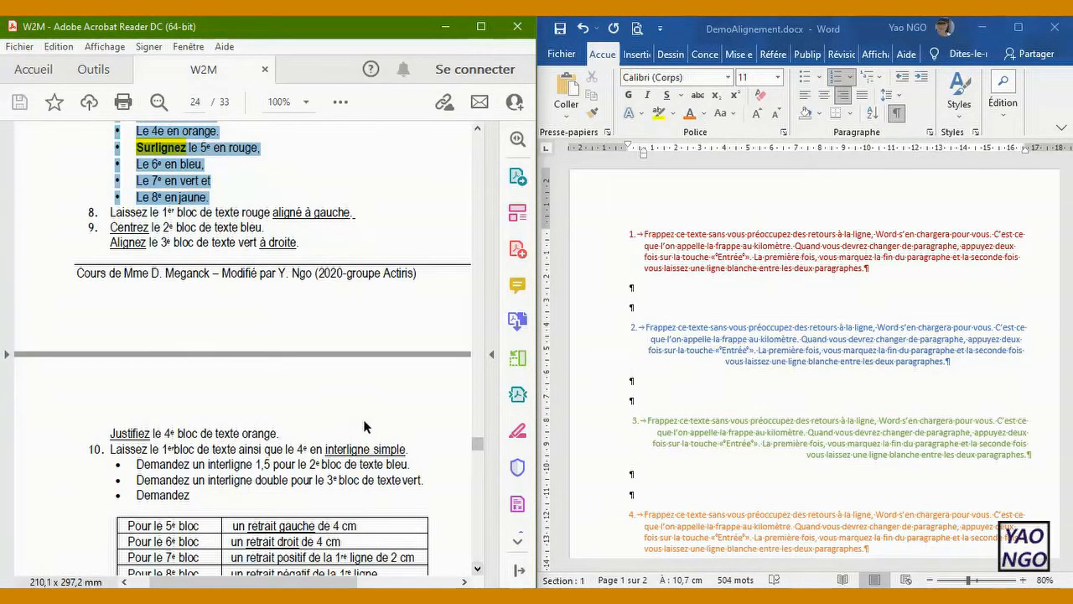
pyautogui.click(735, 513)
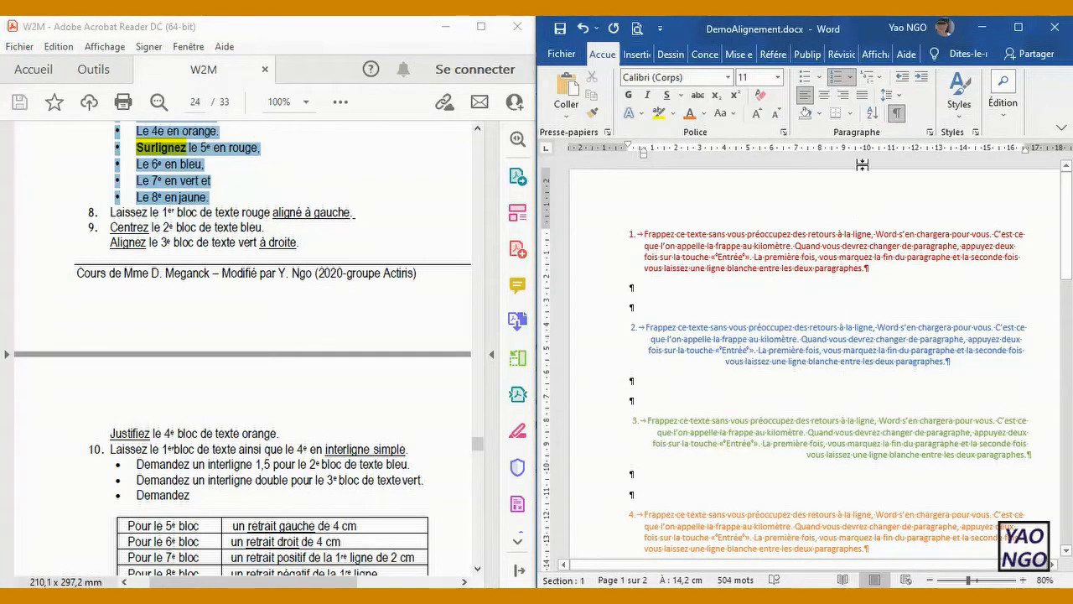
pyautogui.click(864, 98)
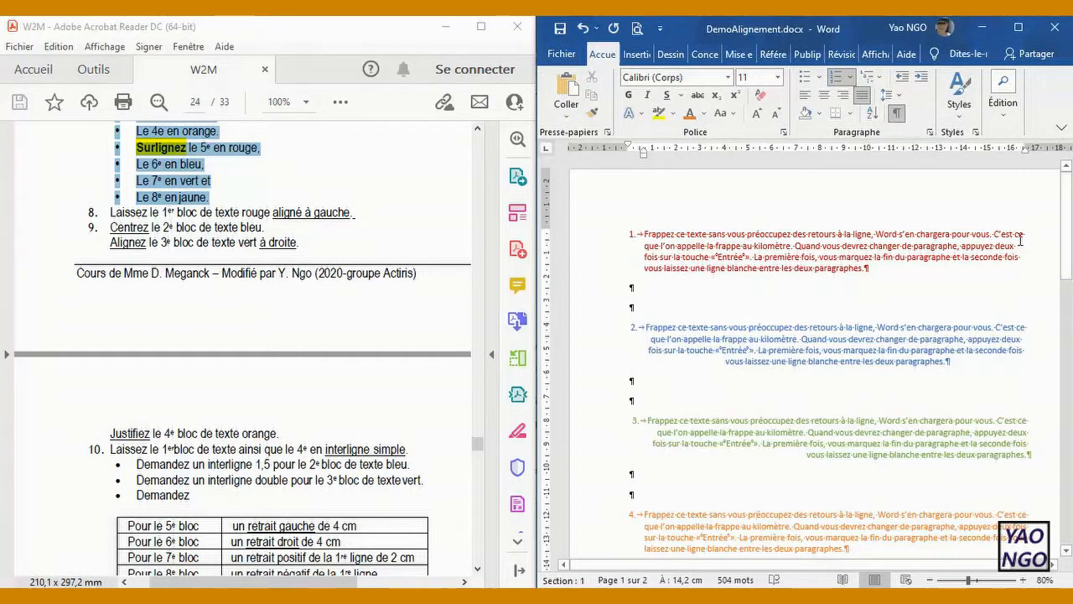
# Step: Maximize the Word window and check the first, red paragraph's line spacing in the spacing options and paragraph settings
pyautogui.click(741, 236)
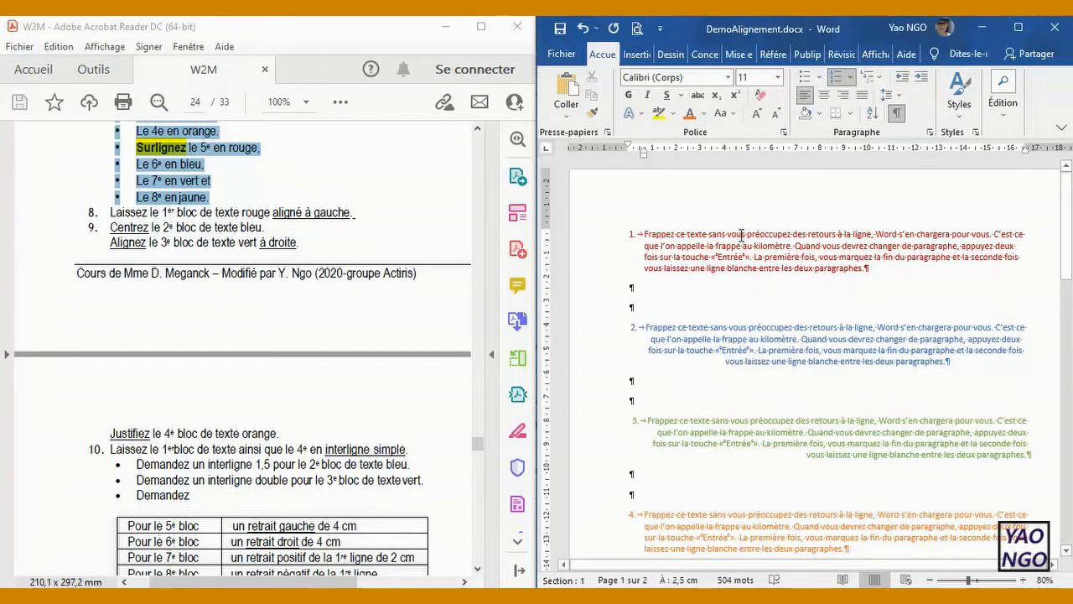
pyautogui.click(1020, 29)
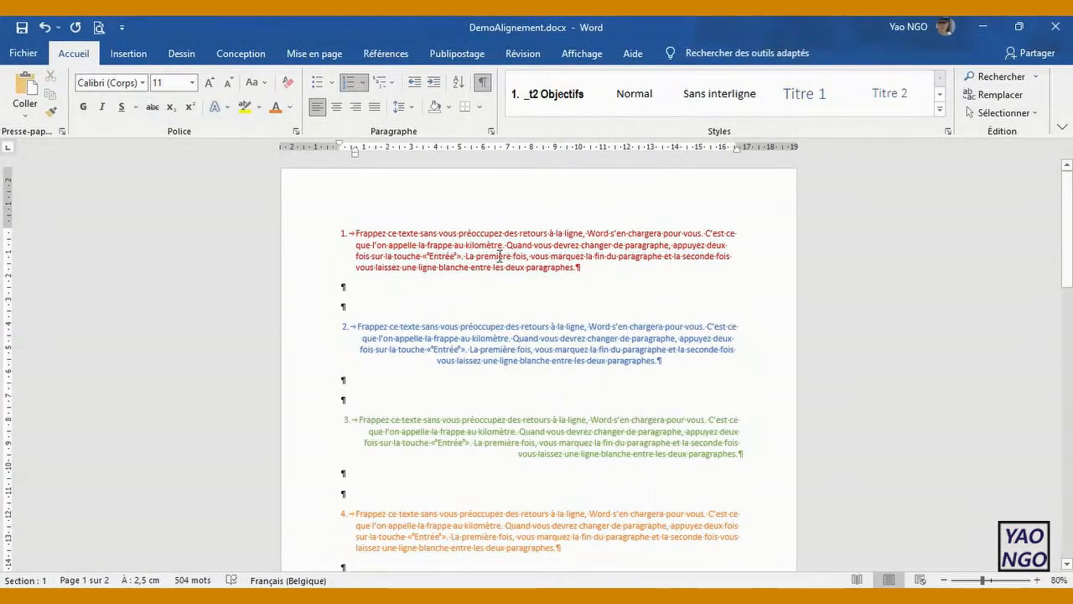
pyautogui.click(505, 232)
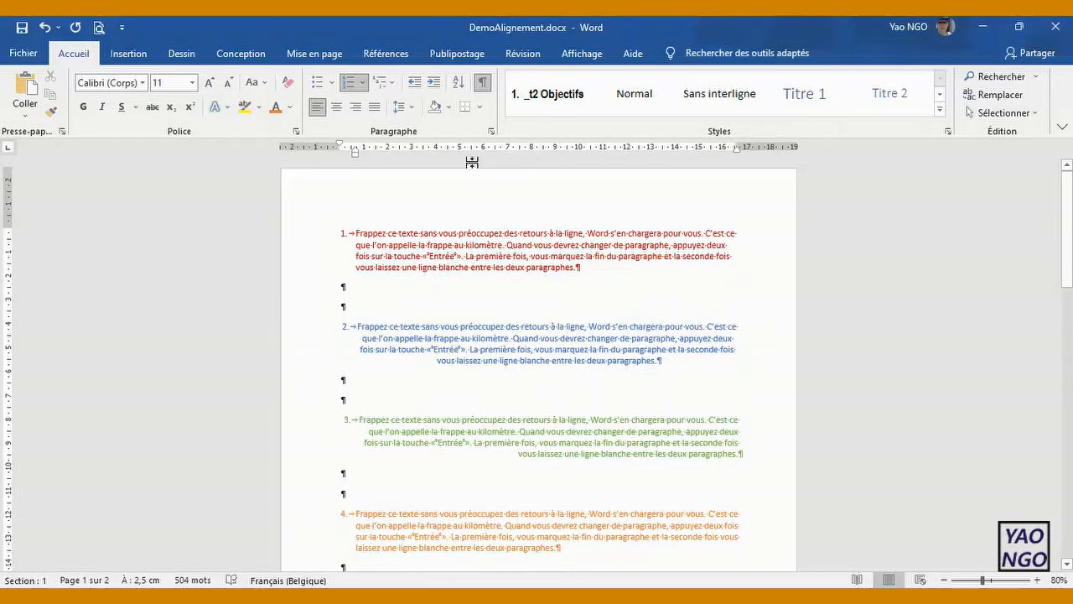
pyautogui.click(415, 106)
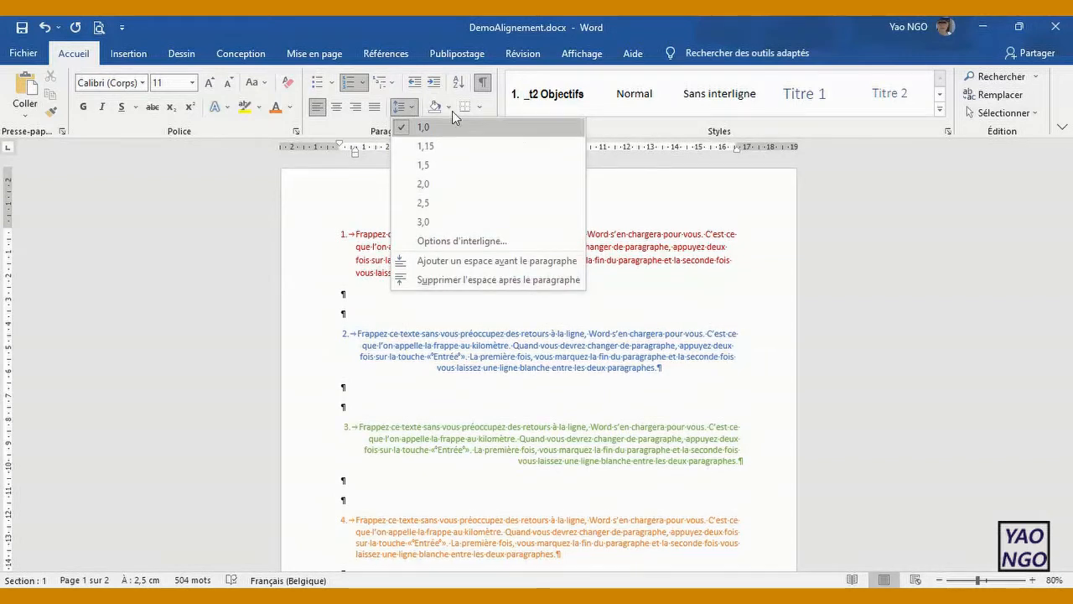
pyautogui.click(659, 225)
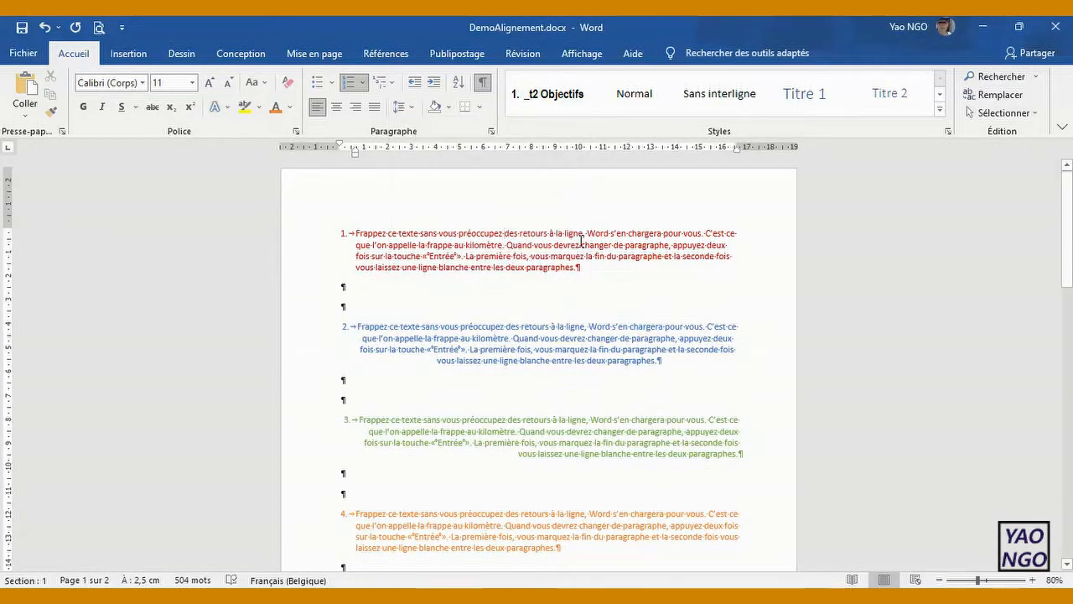
pyautogui.click(492, 133)
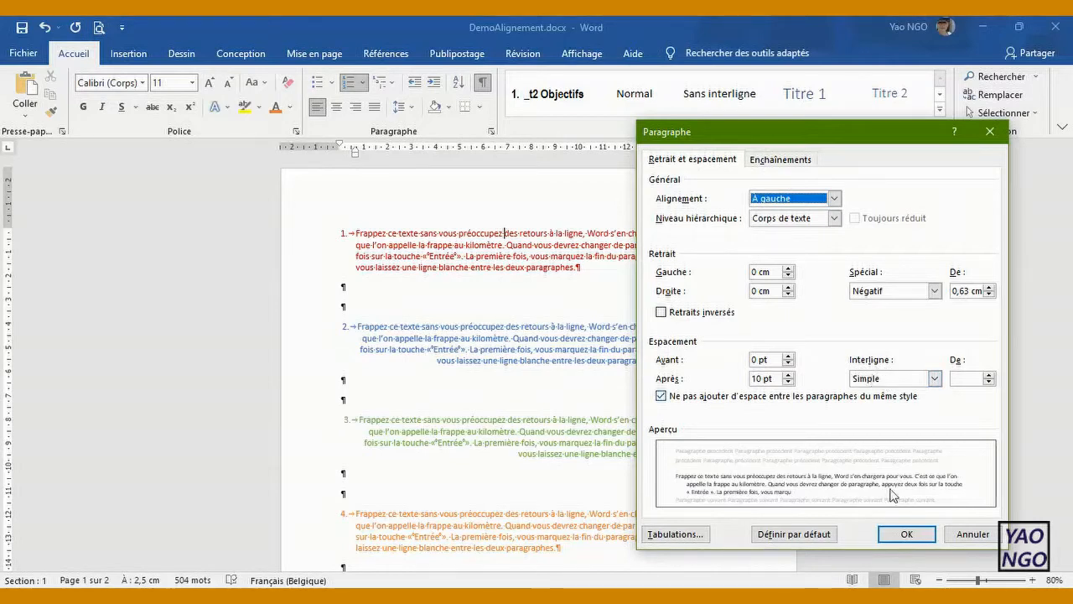
pyautogui.click(921, 536)
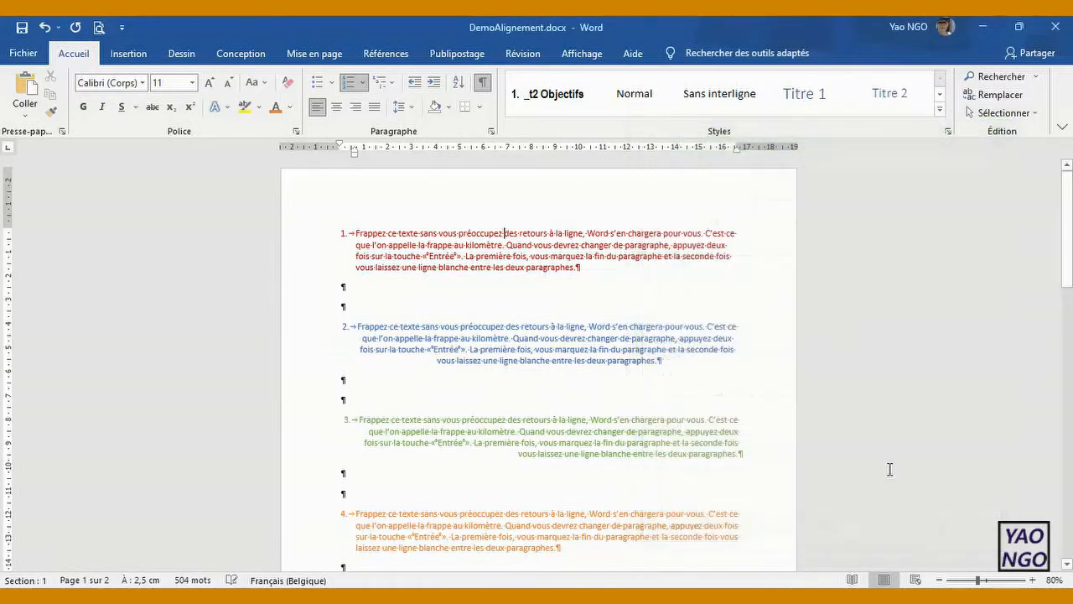
# Step: Reveal the formatting details of the text and check the line spacing of the first, red and fourth, orange paragraphs
pyautogui.hotkey('shift', 'F1')
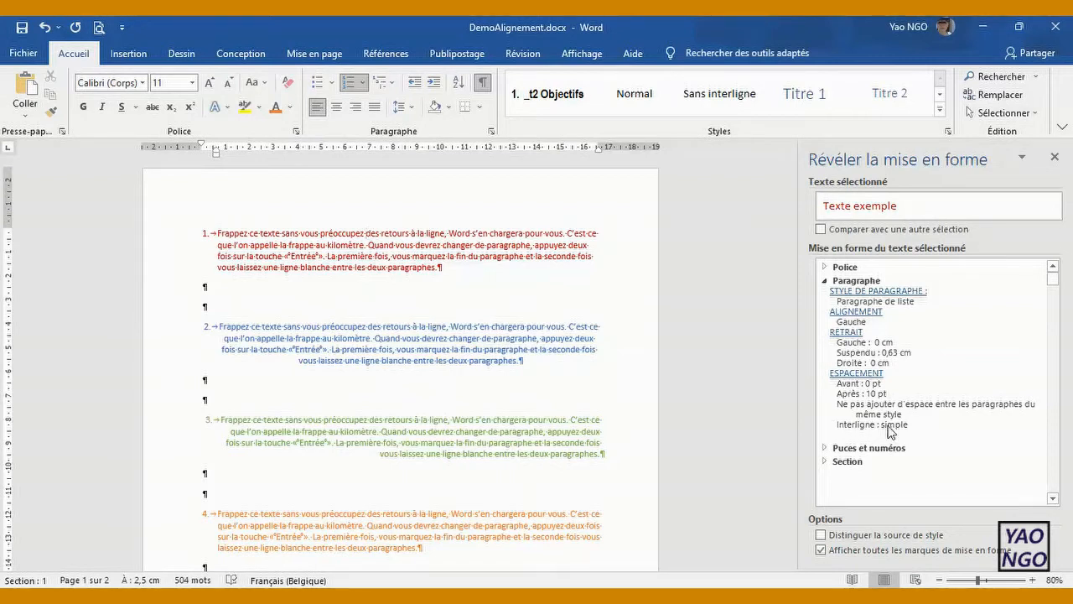
pyautogui.moveTo(793, 270); pyautogui.dragTo(793, 297)
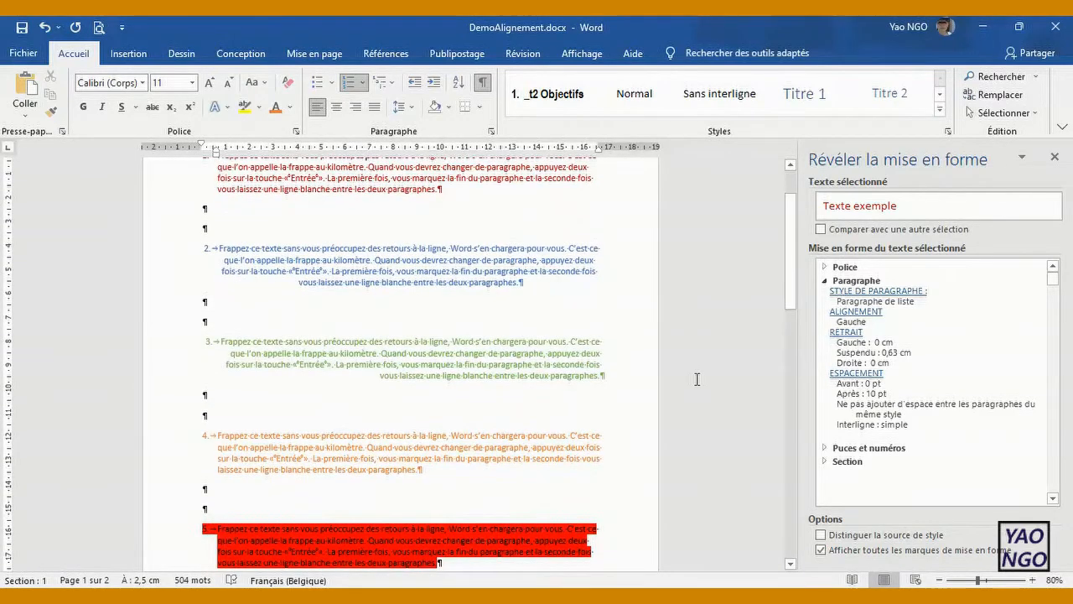
pyautogui.click(504, 460)
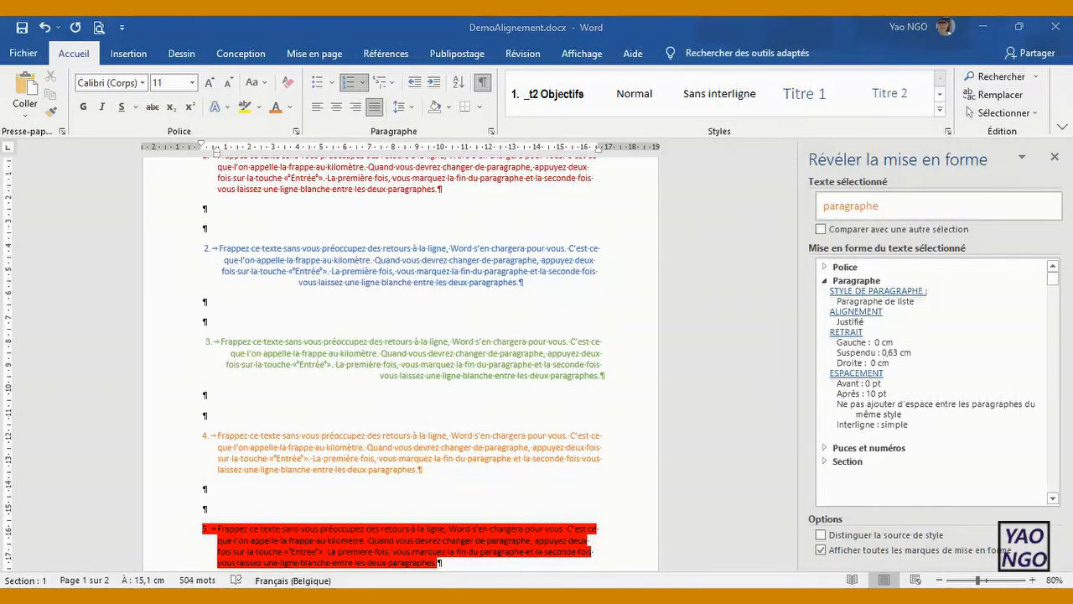
# Step: Consult the line spacing instructions under number 10 in the PDF and set the second, blue paragraph in Word to 1,5 ligne
pyautogui.hotkey('alt', 'Tab')
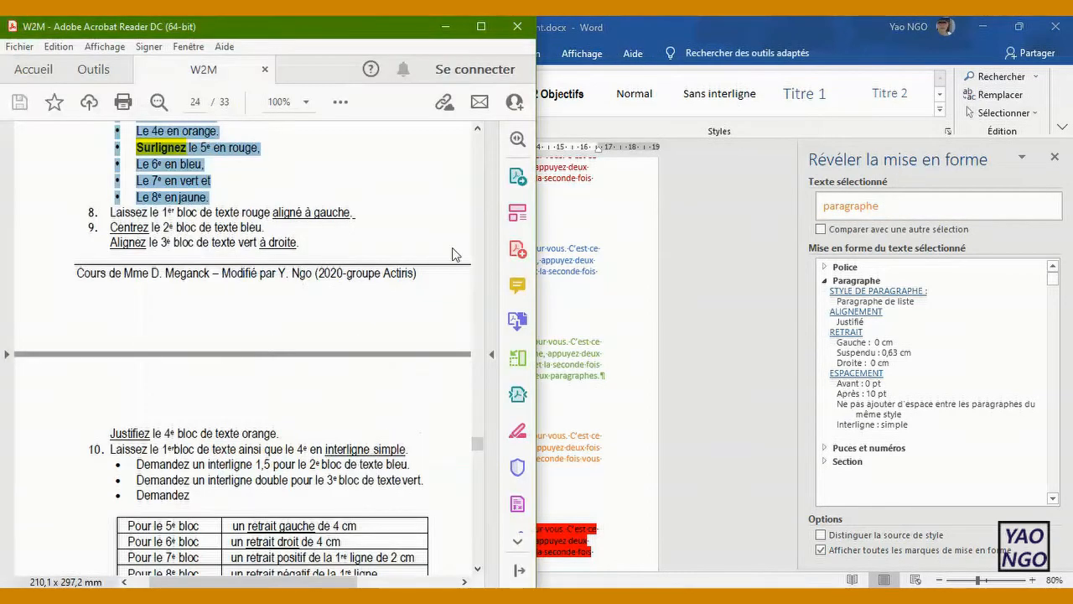
pyautogui.click(477, 569)
pyautogui.click(477, 568)
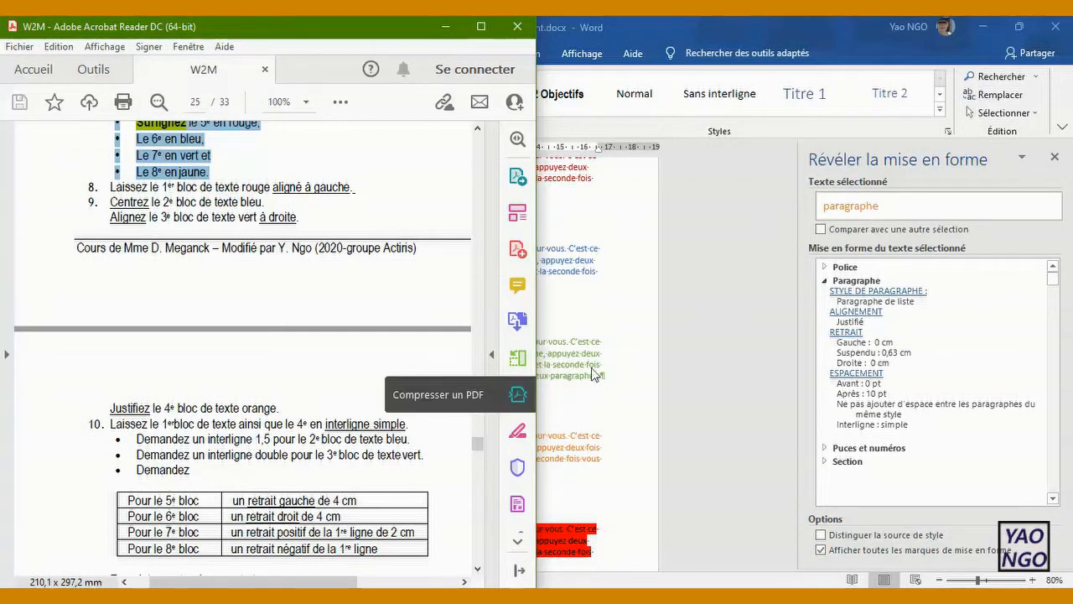
pyautogui.click(613, 395)
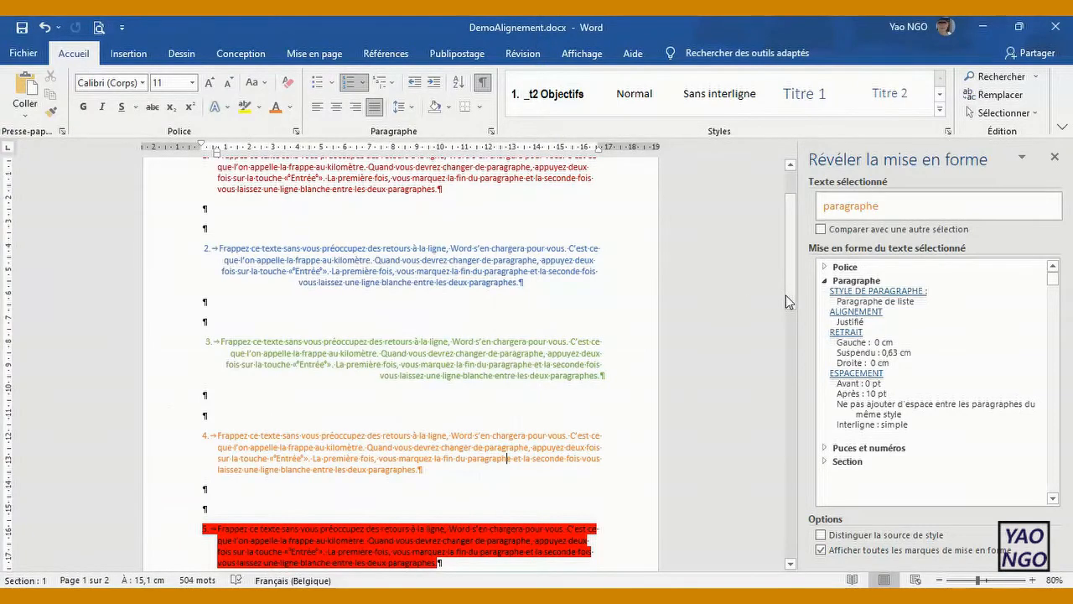
pyautogui.moveTo(790, 251); pyautogui.dragTo(790, 228)
pyautogui.click(405, 326)
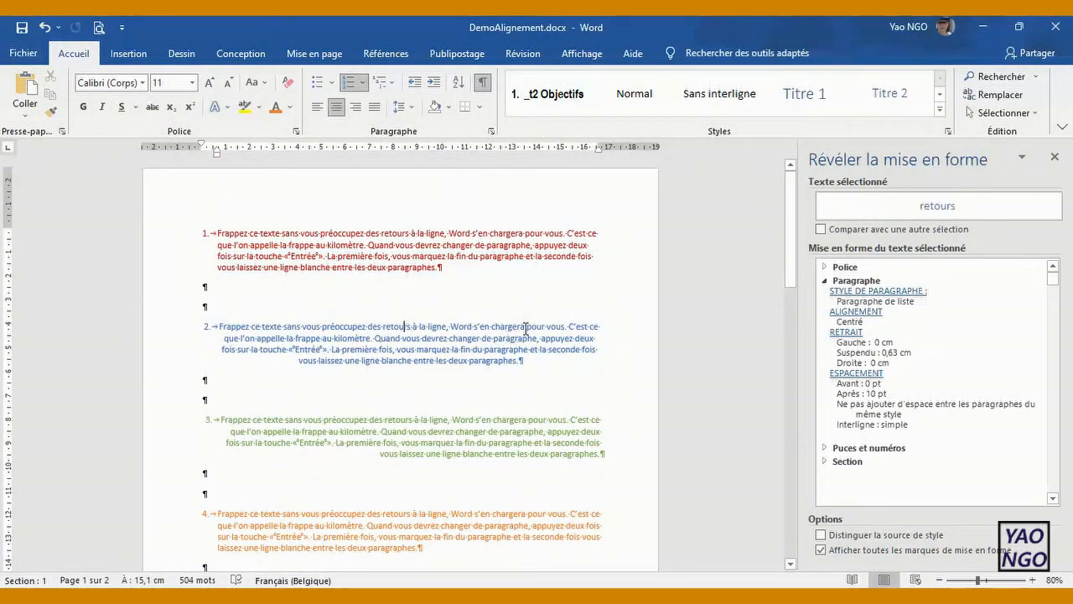
pyautogui.click(868, 374)
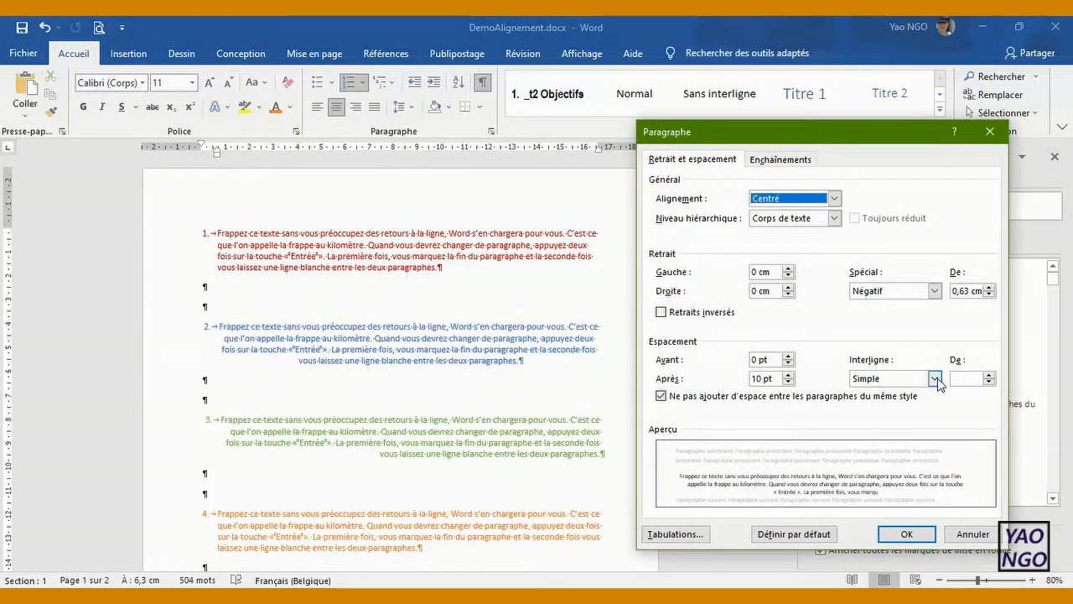
pyautogui.click(935, 379)
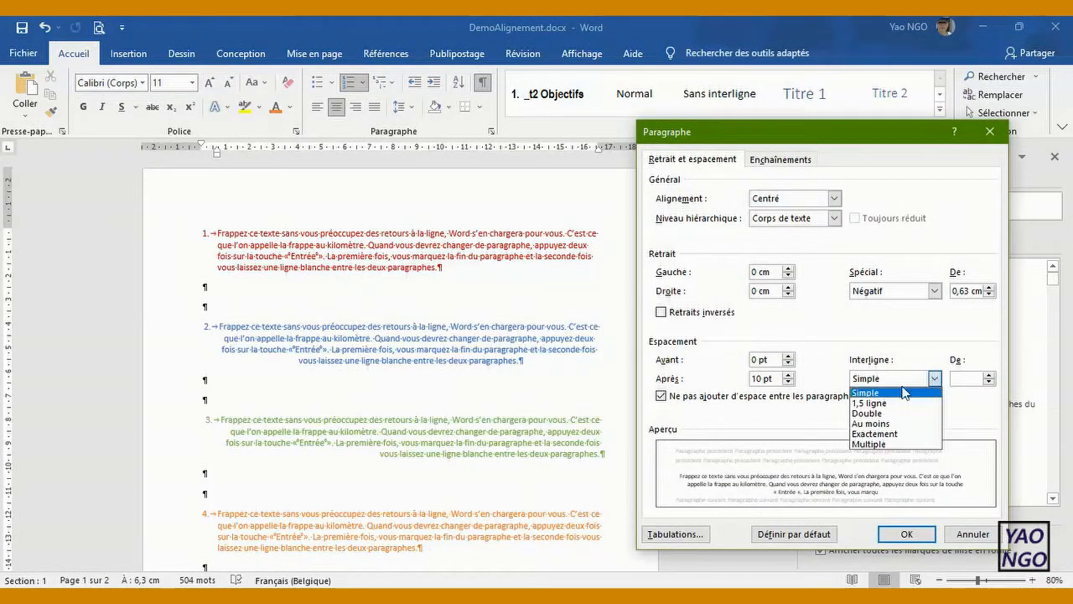
pyautogui.click(868, 404)
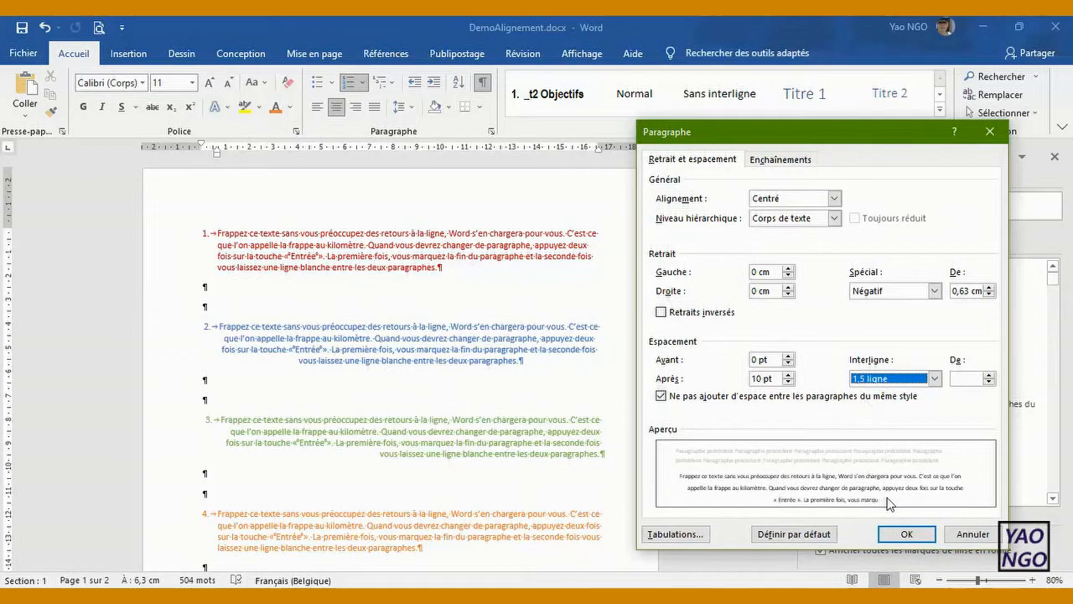
pyautogui.click(902, 535)
# Step: Set the line spacing of the third, green paragraph to Double
pyautogui.click(535, 454)
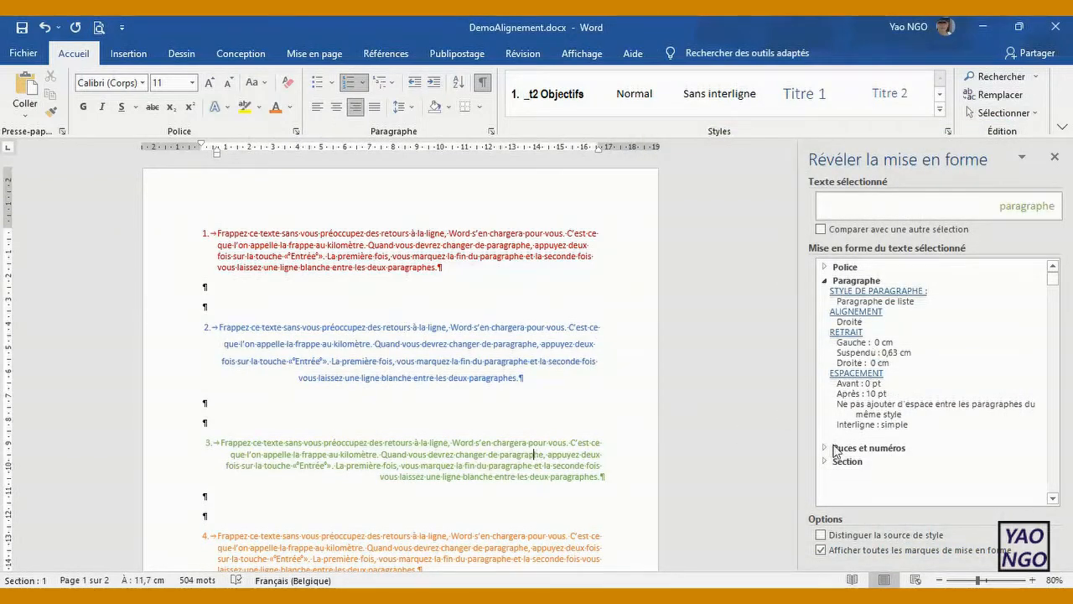
pyautogui.click(852, 376)
pyautogui.click(935, 378)
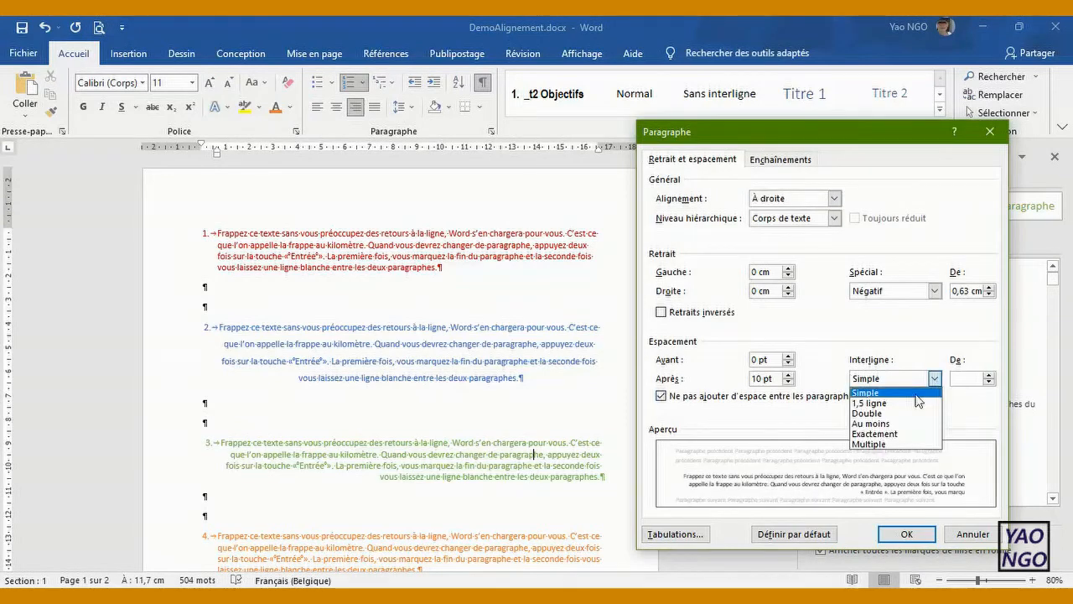
pyautogui.click(889, 414)
pyautogui.click(904, 537)
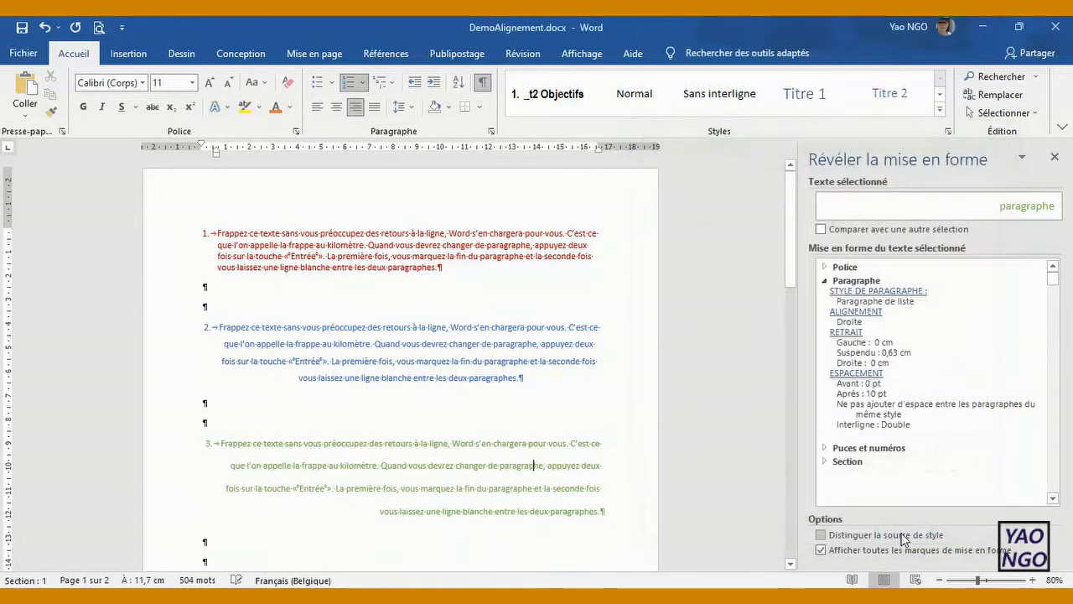
# Step: Check the line spacing of the red, blue and green paragraphs in the revealed formatting details
pyautogui.click(480, 233)
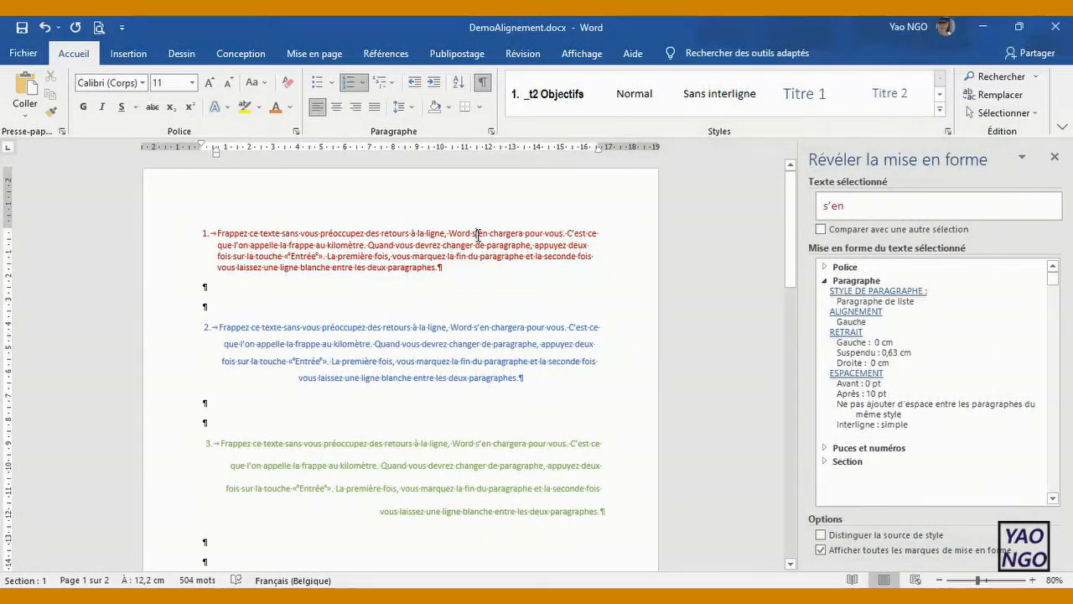
pyautogui.click(542, 329)
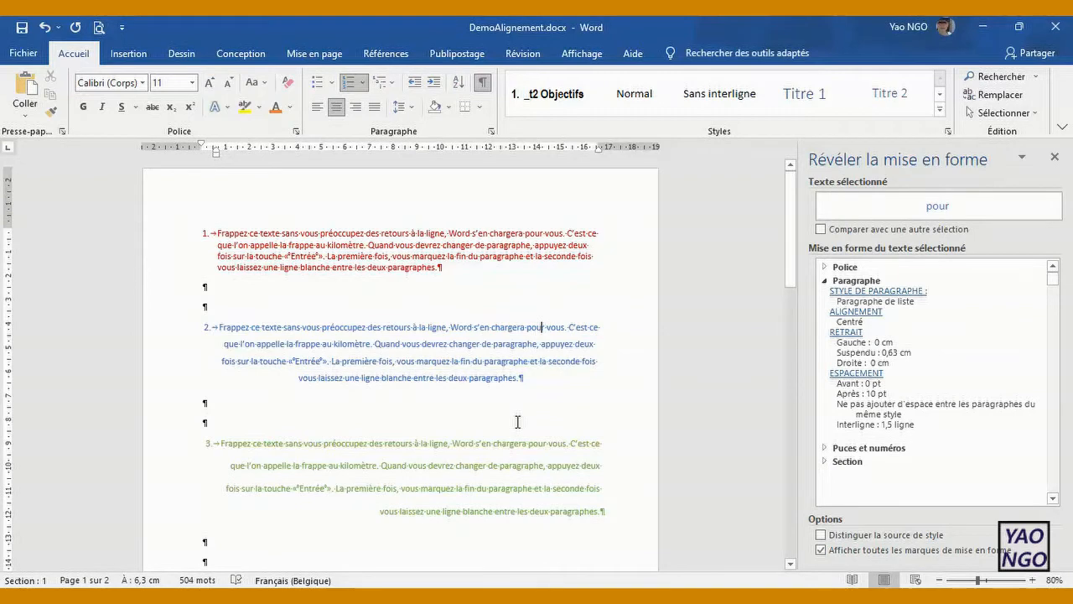
pyautogui.click(506, 444)
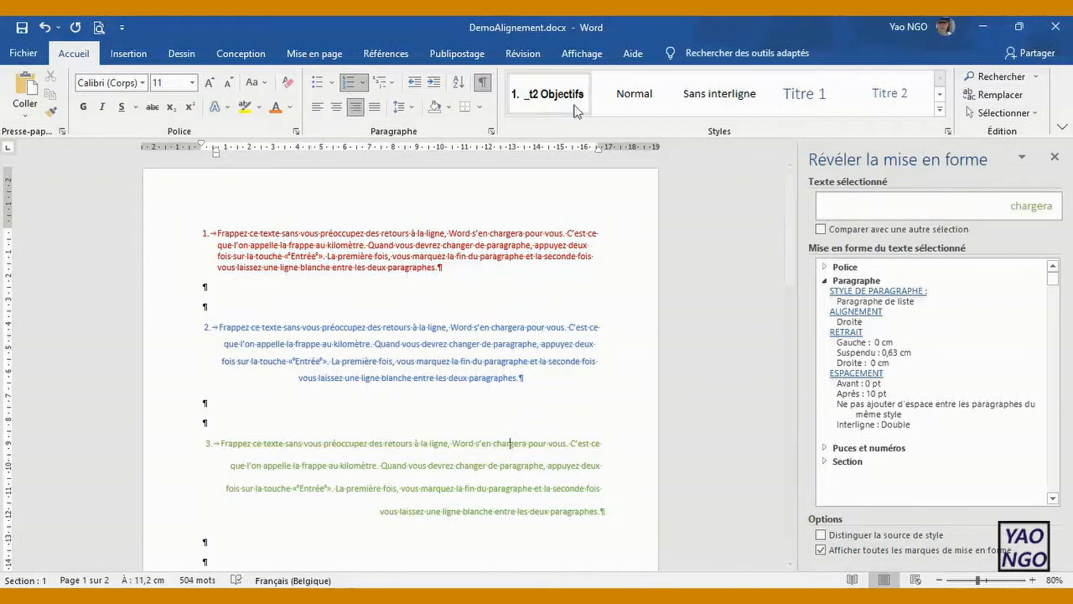
# Step: Read the indent requirements for blocks 5 to 8 in the PDF and return to the Word document
pyautogui.hotkey('alt', 'Tab')
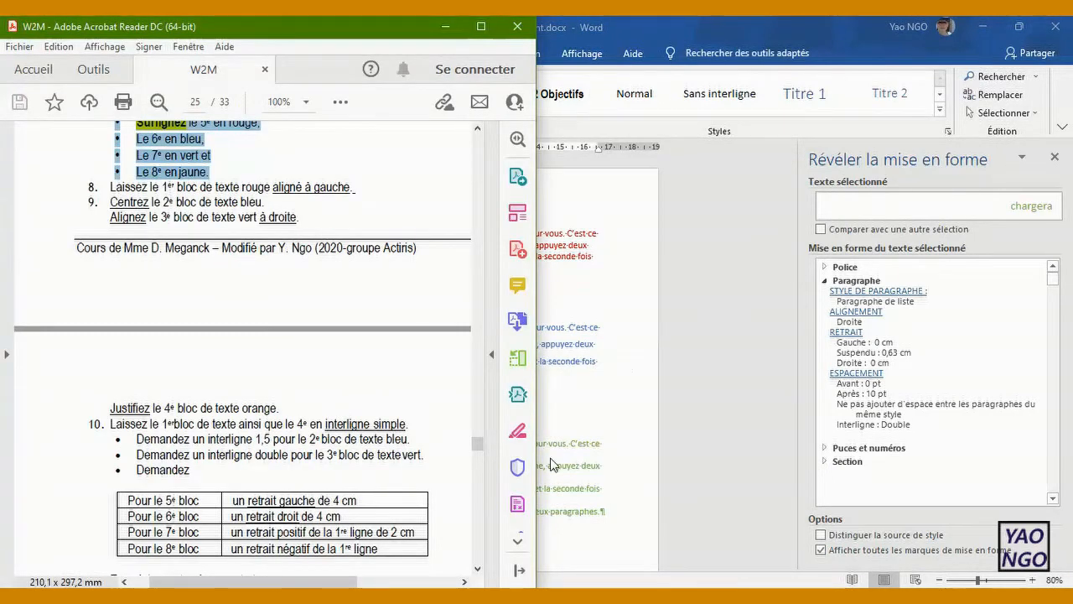
pyautogui.click(480, 573)
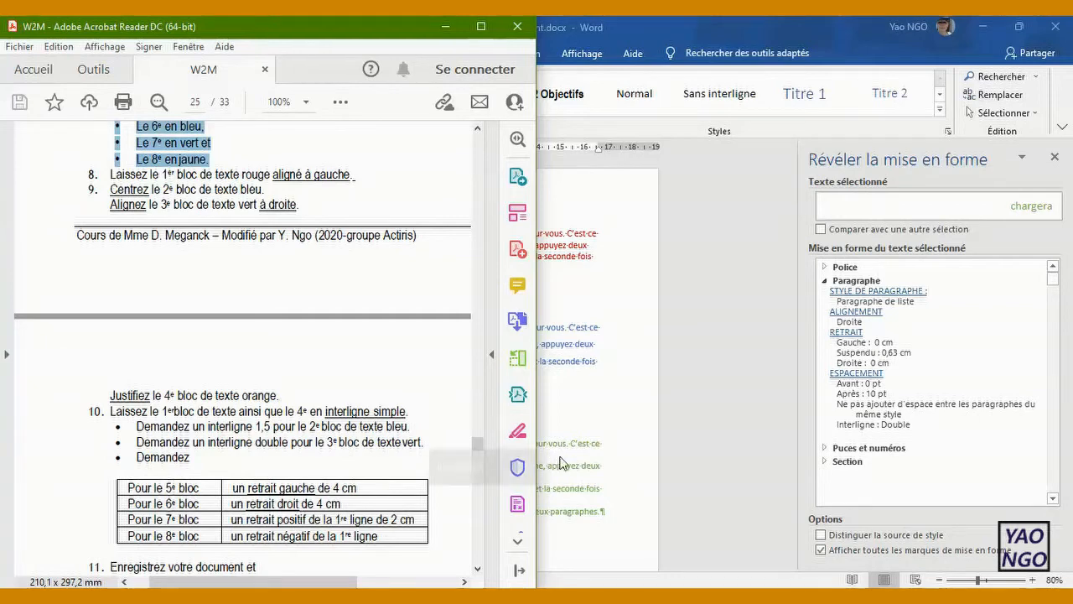
pyautogui.click(608, 408)
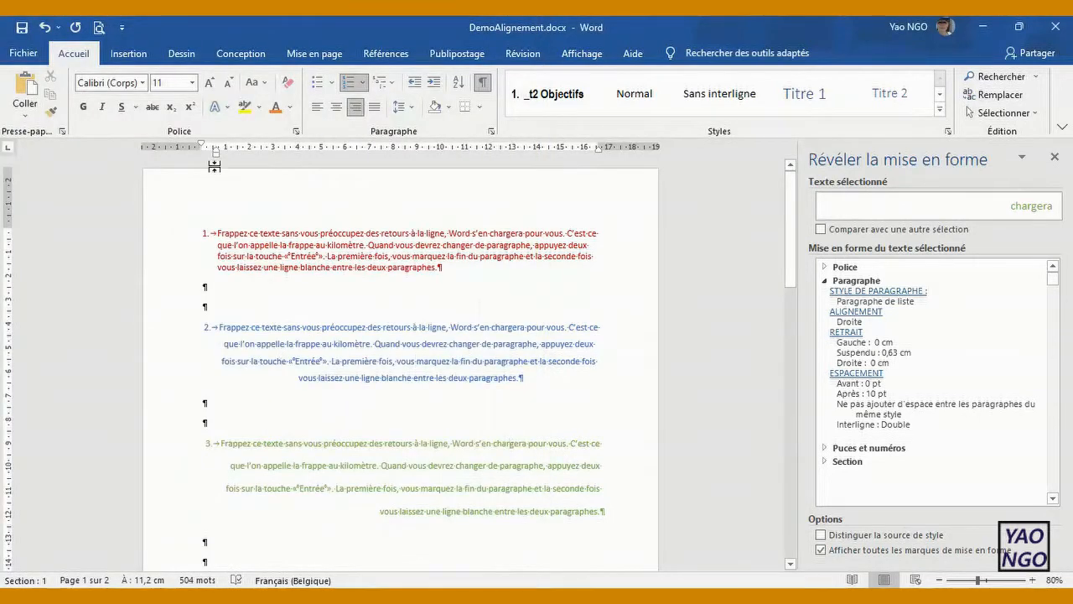
# Step: Save the Word document and switch to the PowerPoint presentation 2theo_Word2021-sansABC.pptx
pyautogui.click(24, 30)
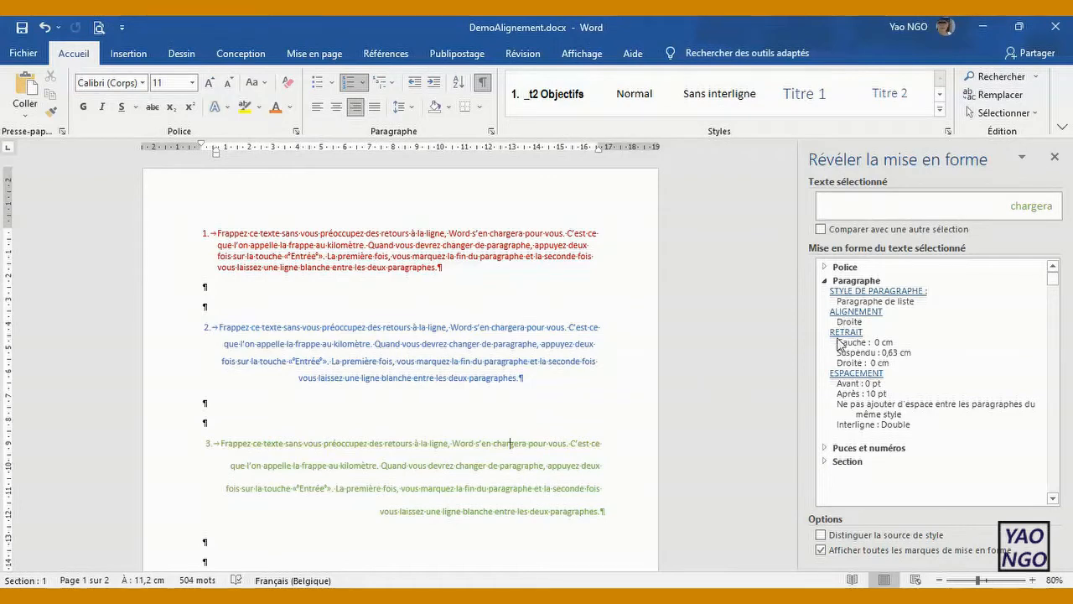
pyautogui.hotkey('alt', 'Tab')
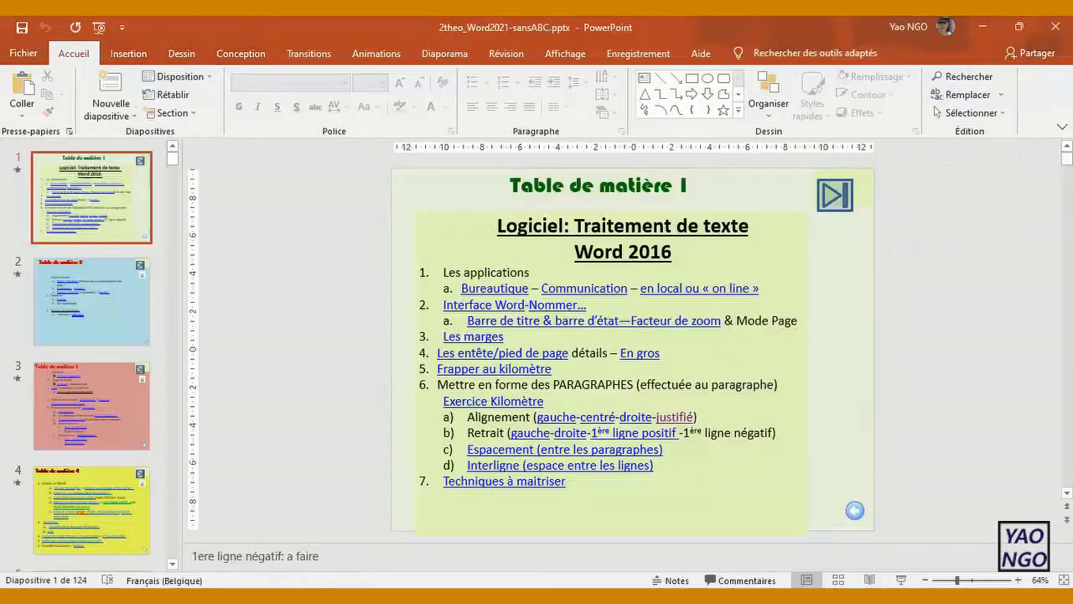
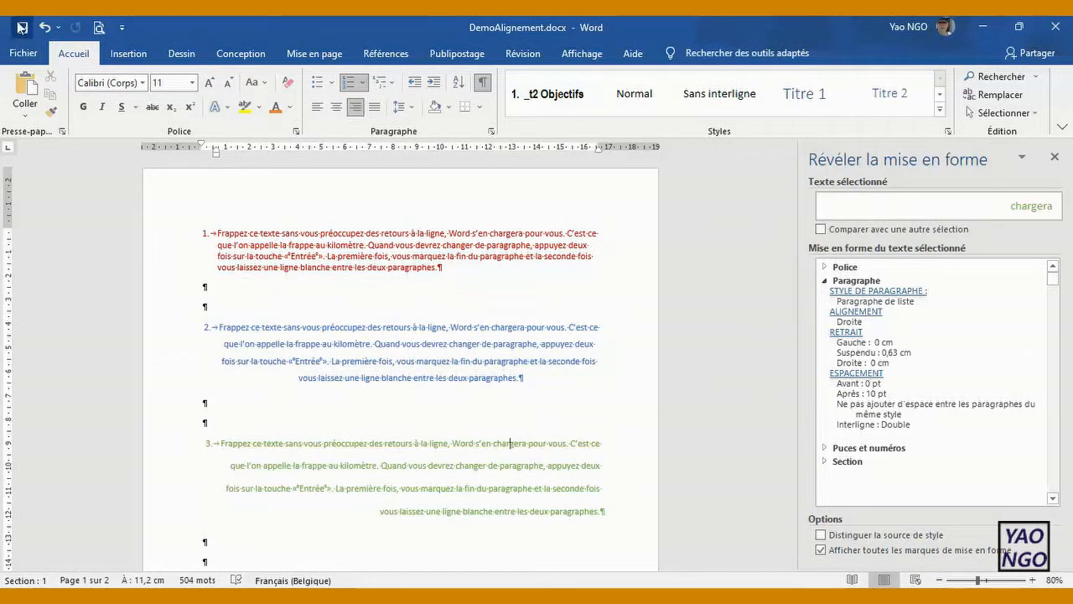
# Step: Remove the hanging indent from the first, red paragraph by setting its special indent to (aucun)
pyautogui.click(440, 235)
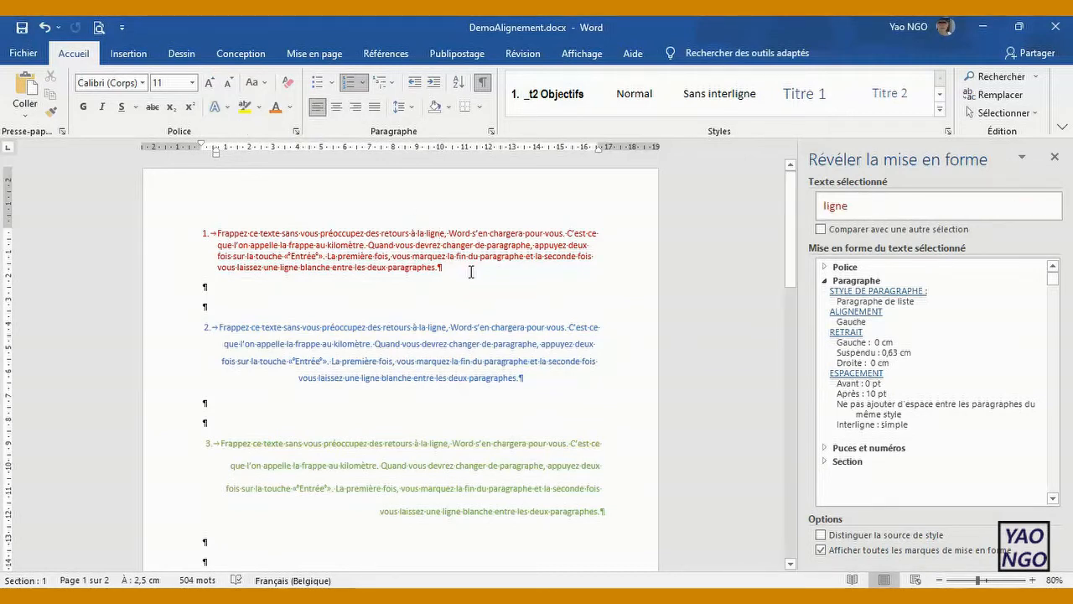
pyautogui.tripleClick(396, 256)
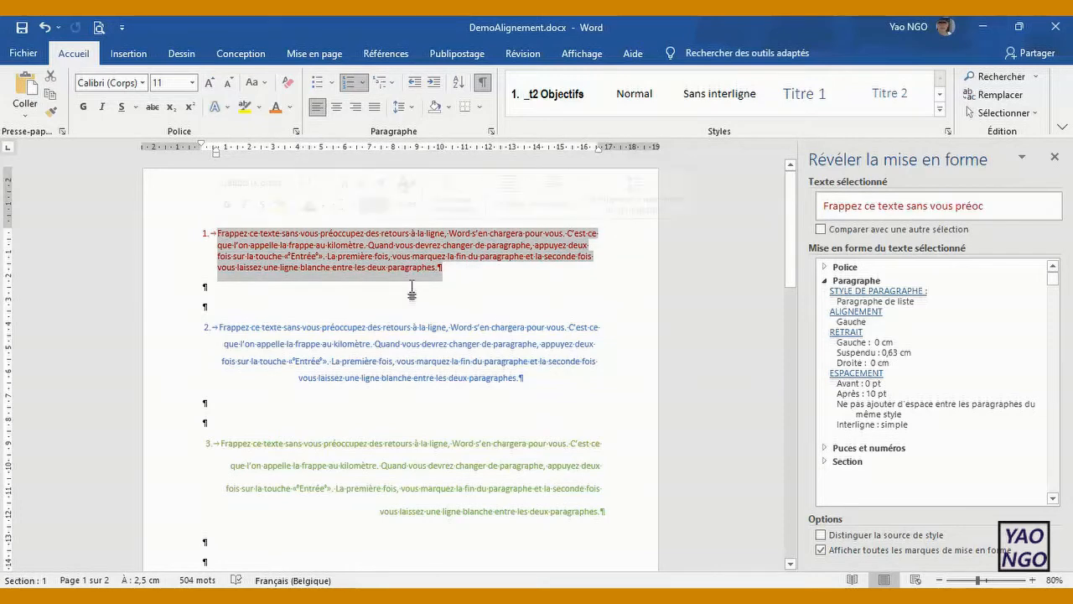
pyautogui.click(850, 337)
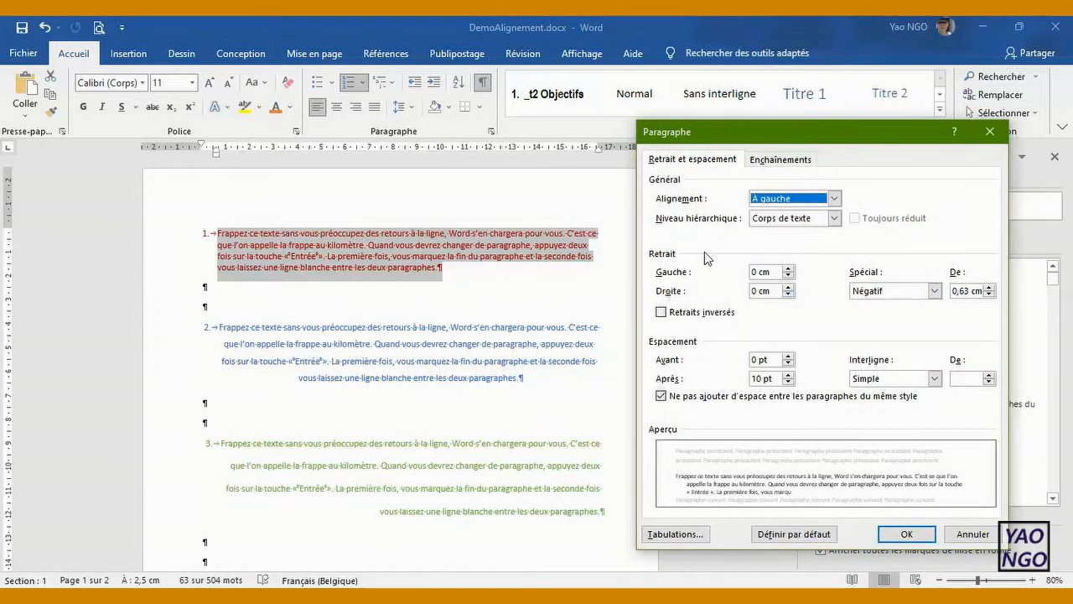
pyautogui.click(934, 290)
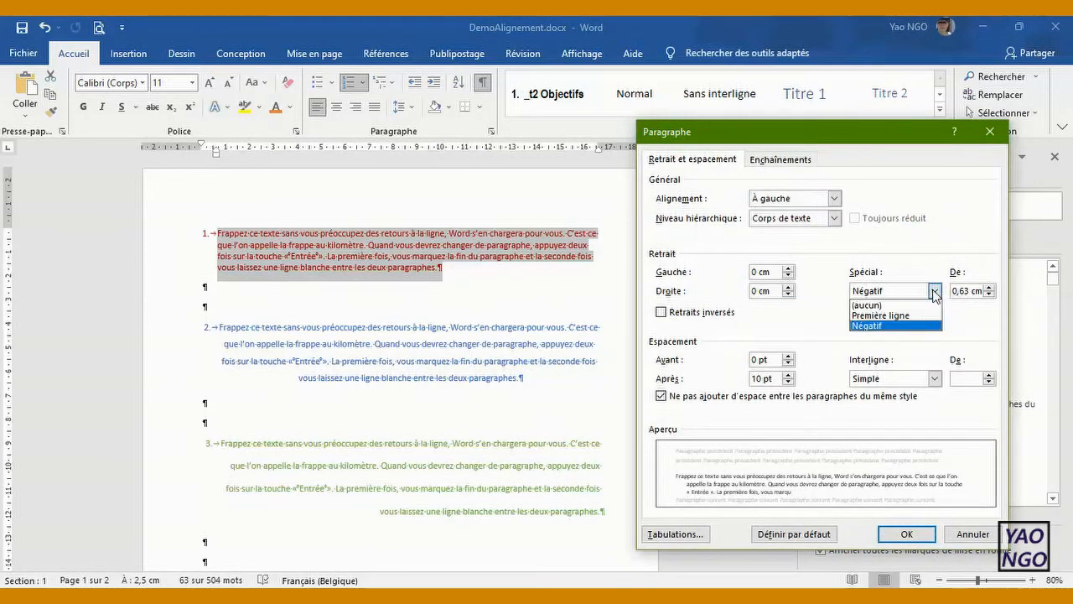
pyautogui.click(906, 304)
pyautogui.click(904, 534)
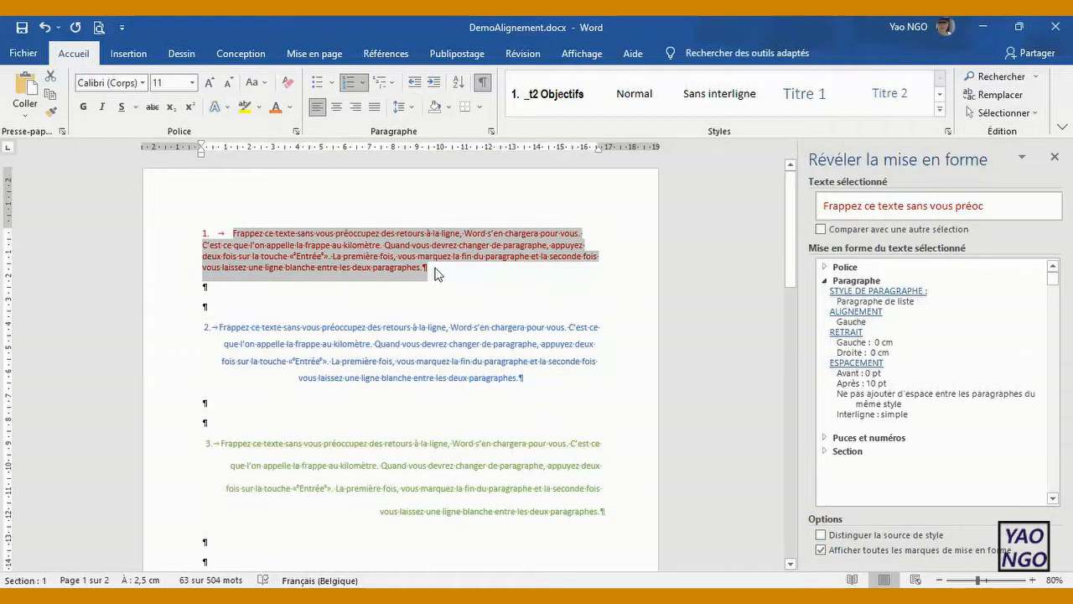
# Step: Remove the automatic numbering from all paragraphs of the document
pyautogui.hotkey('ctrl', 'a')
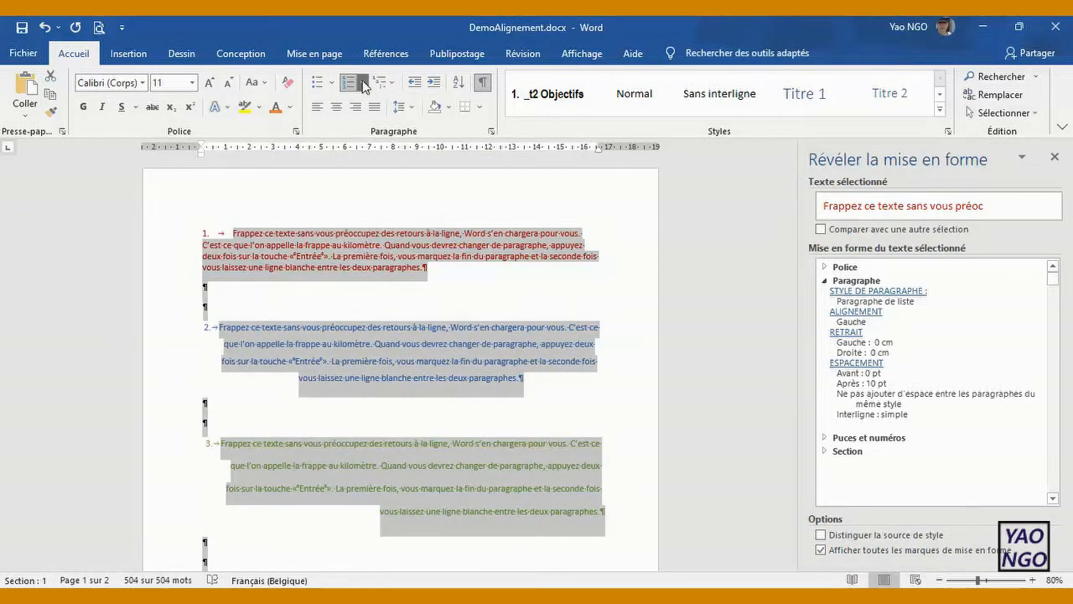
pyautogui.click(363, 84)
pyautogui.click(370, 224)
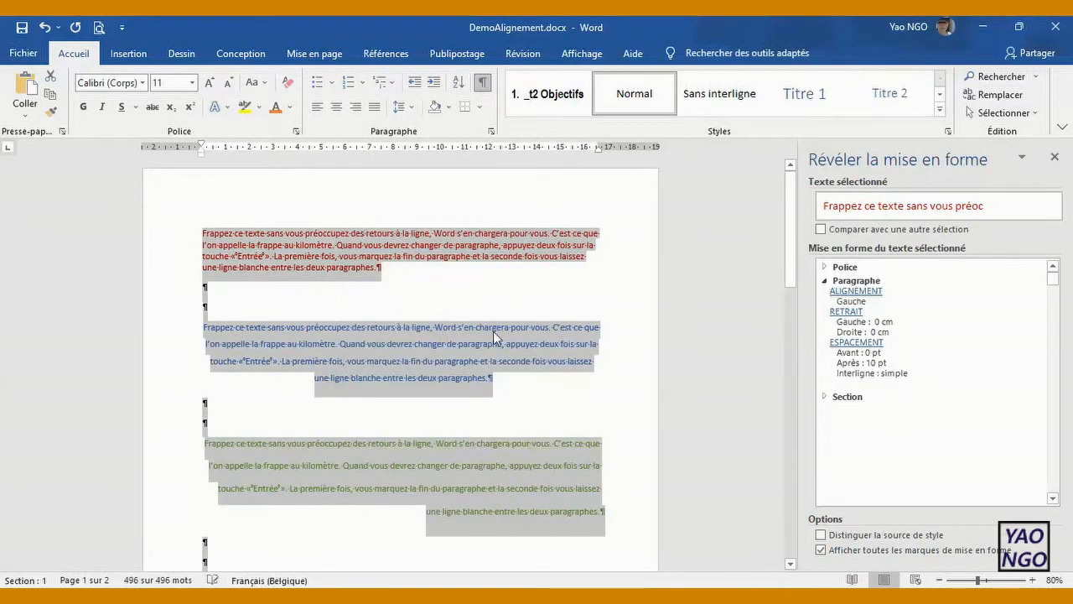
pyautogui.click(511, 312)
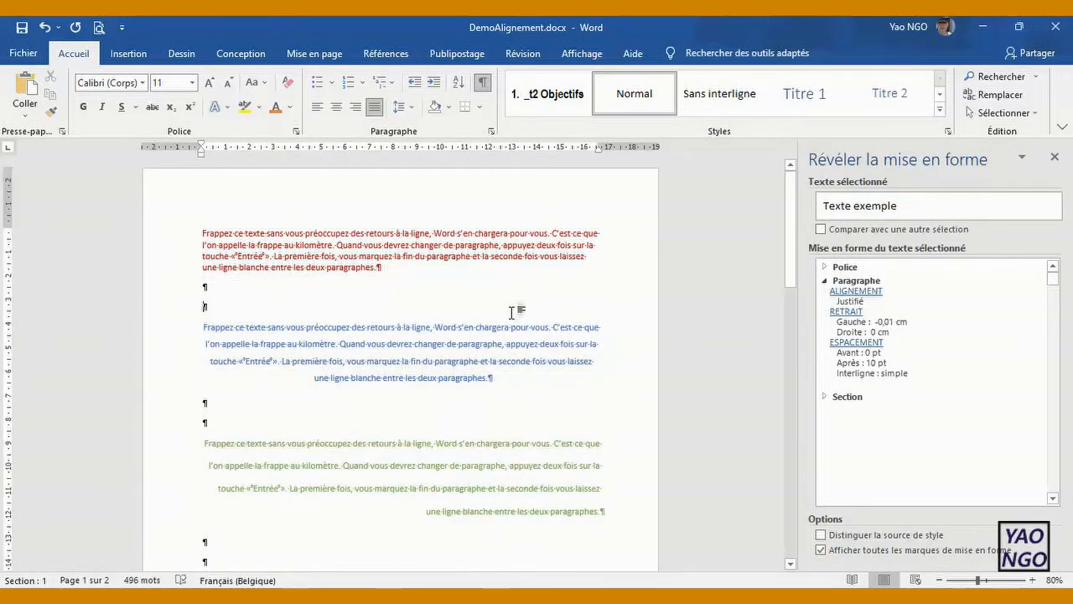
# Step: Set the left indent of the first, red paragraph to 1 cm in the paragraph settings
pyautogui.doubleClick(365, 234)
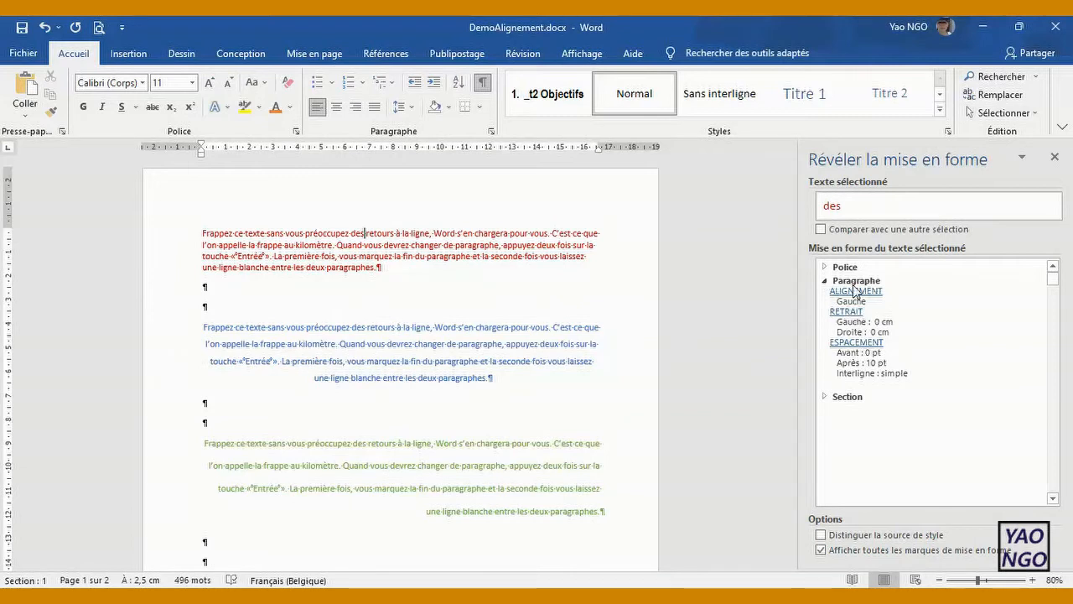
pyautogui.tripleClick(403, 277)
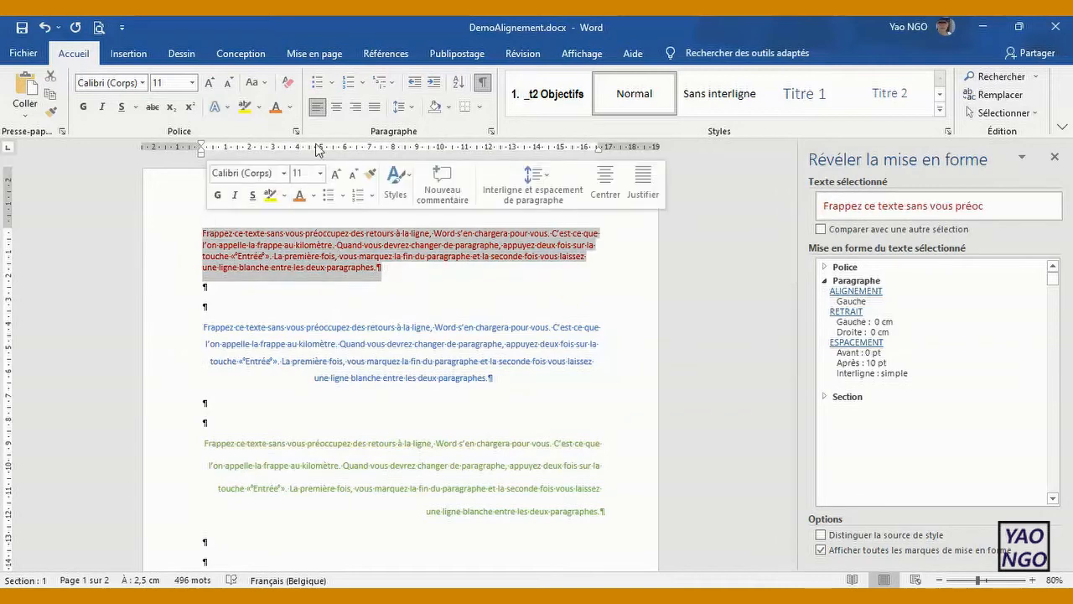
pyautogui.click(844, 317)
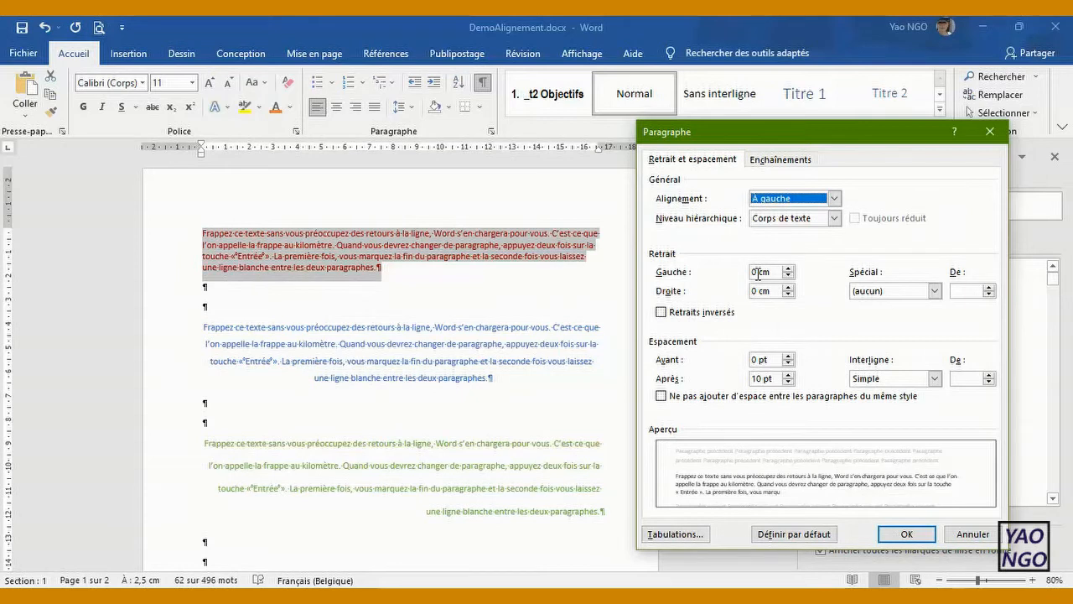
pyautogui.doubleClick(758, 272)
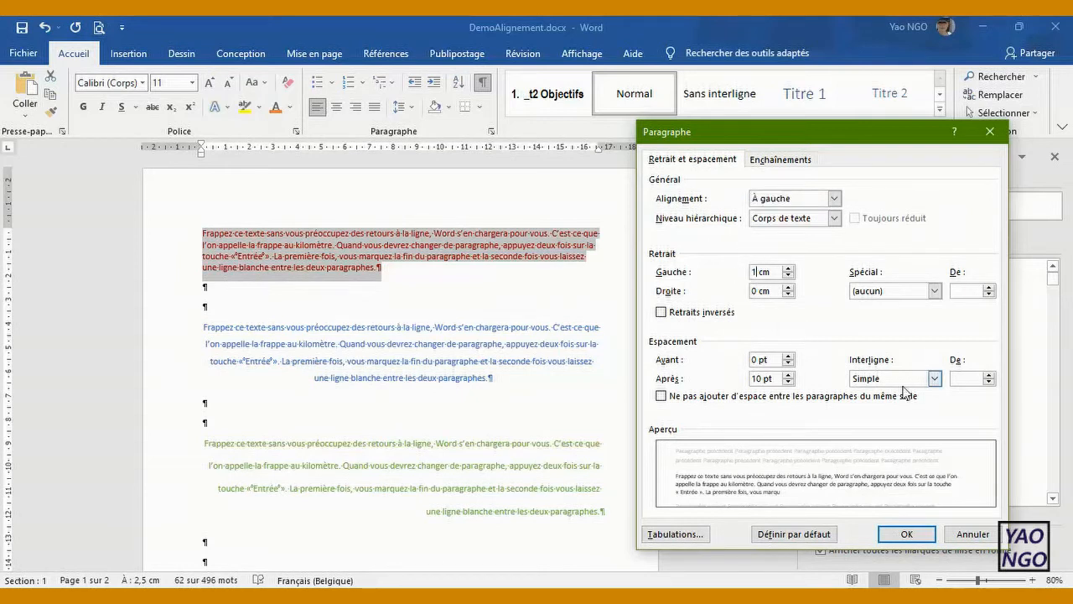
pyautogui.click(902, 534)
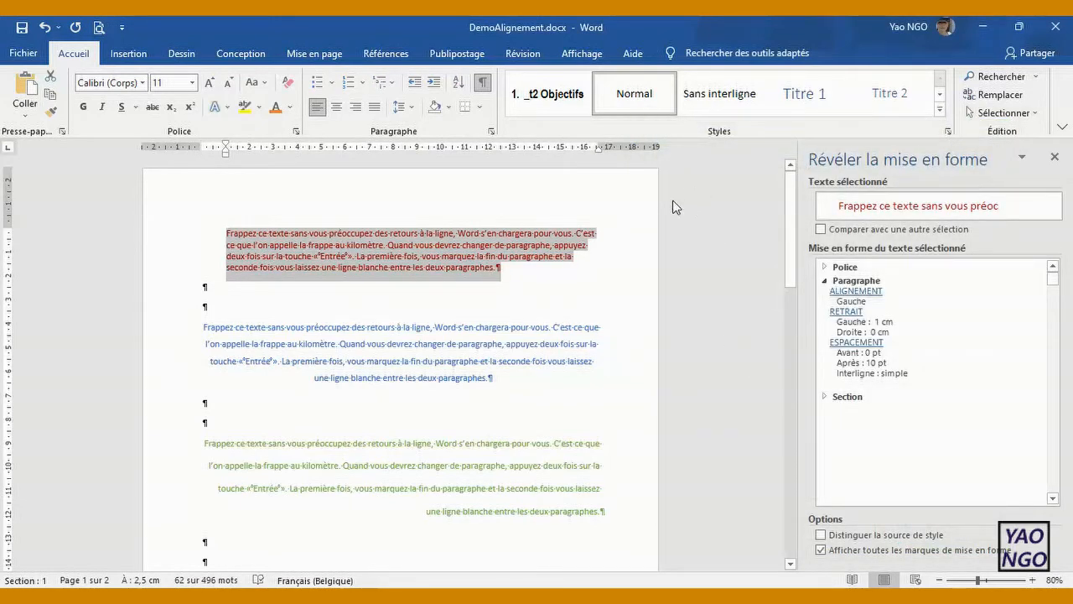
# Step: Enlarge the document view to 100% and display the gridlines behind the text
pyautogui.click(1032, 580)
pyautogui.click(1033, 580)
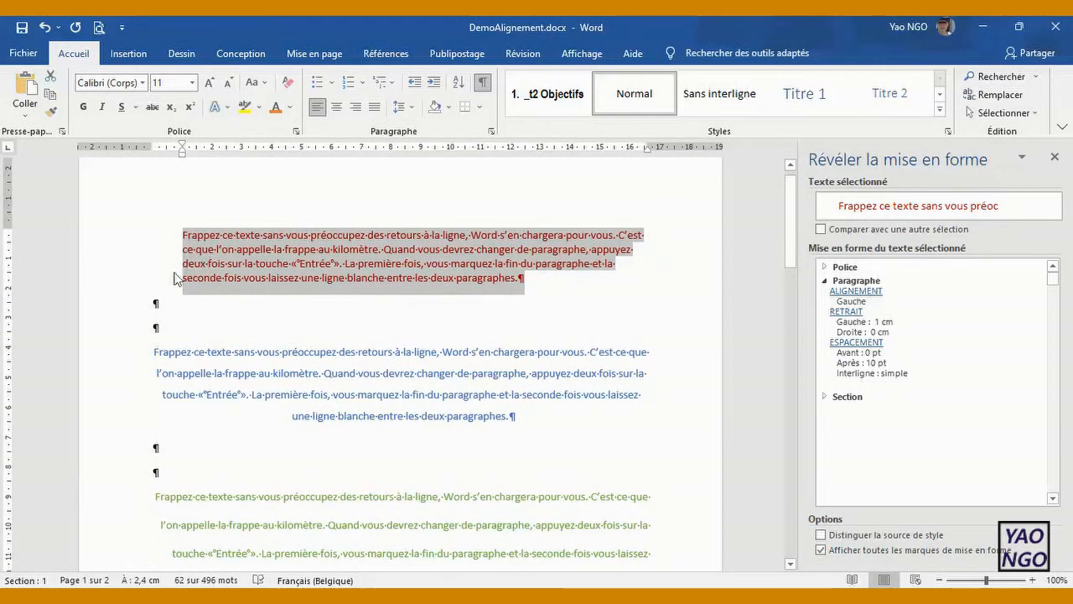
pyautogui.moveTo(789, 233); pyautogui.dragTo(795, 250)
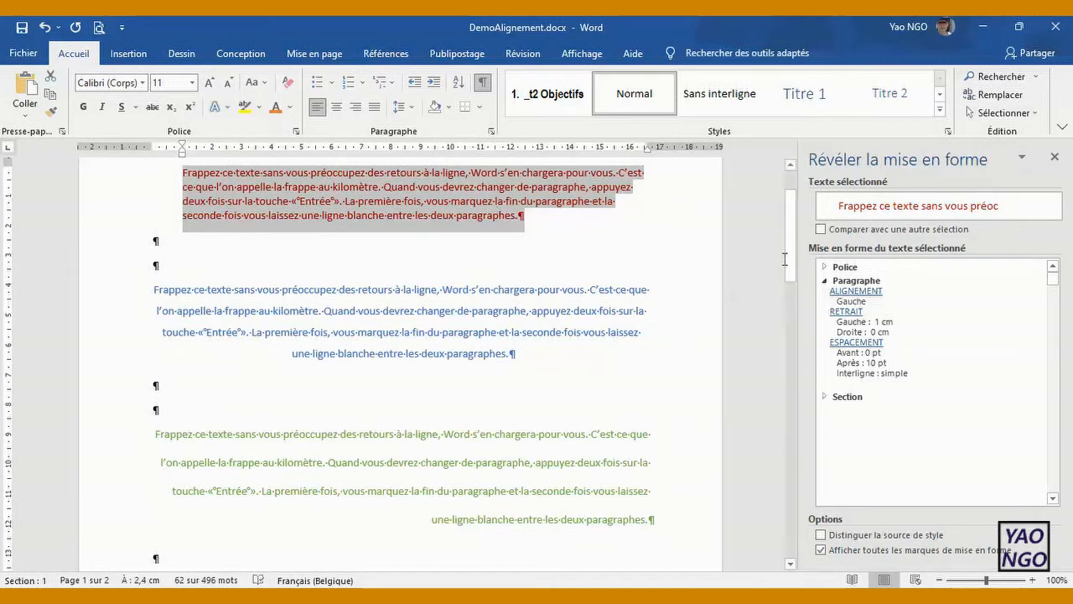
pyautogui.moveTo(790, 251); pyautogui.dragTo(796, 289)
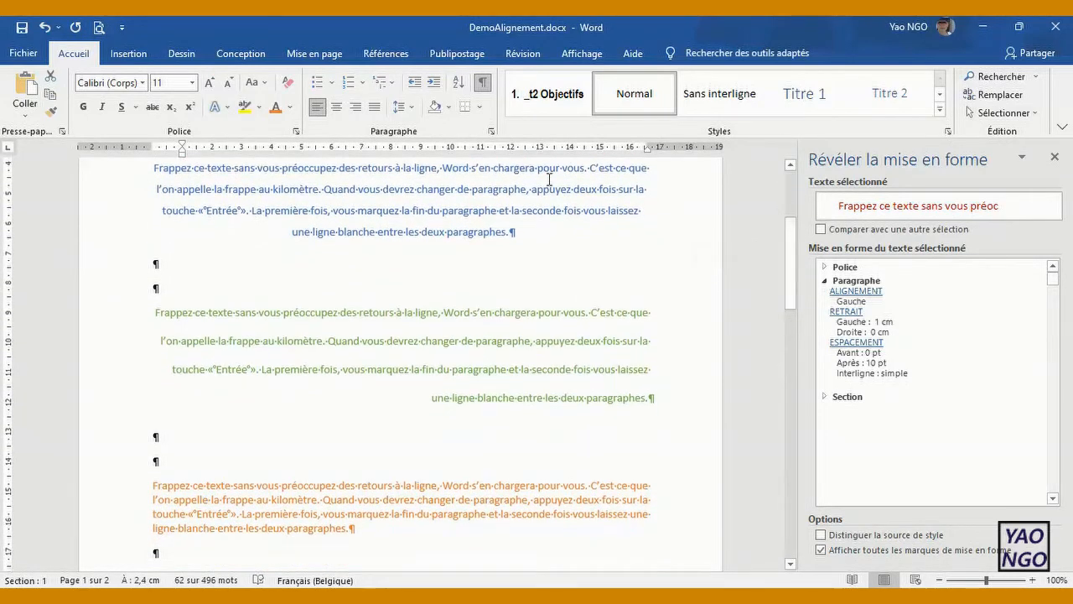
pyautogui.click(170, 167)
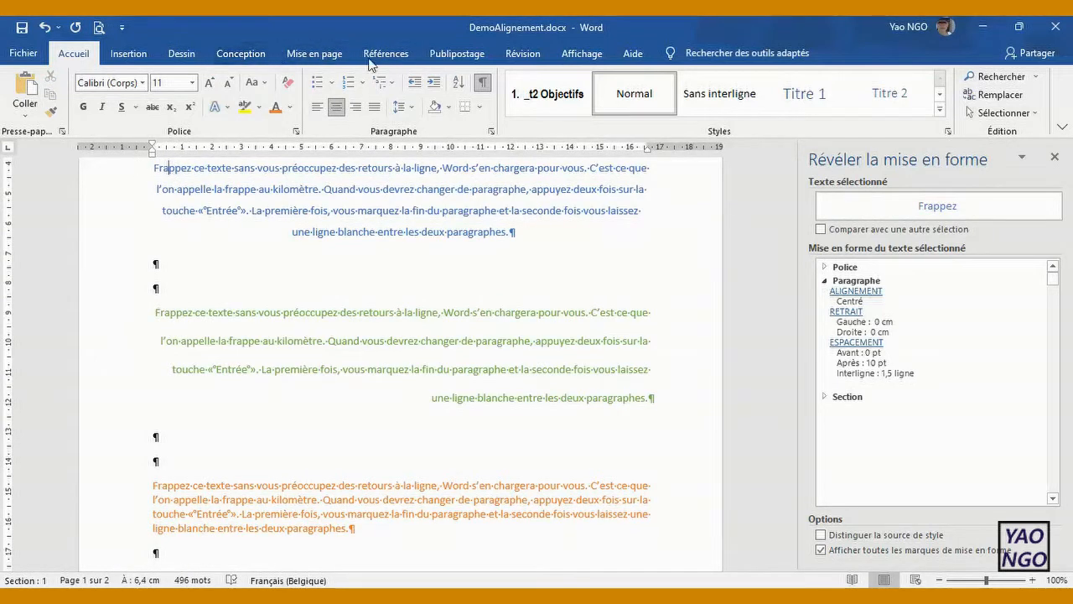
pyautogui.click(582, 53)
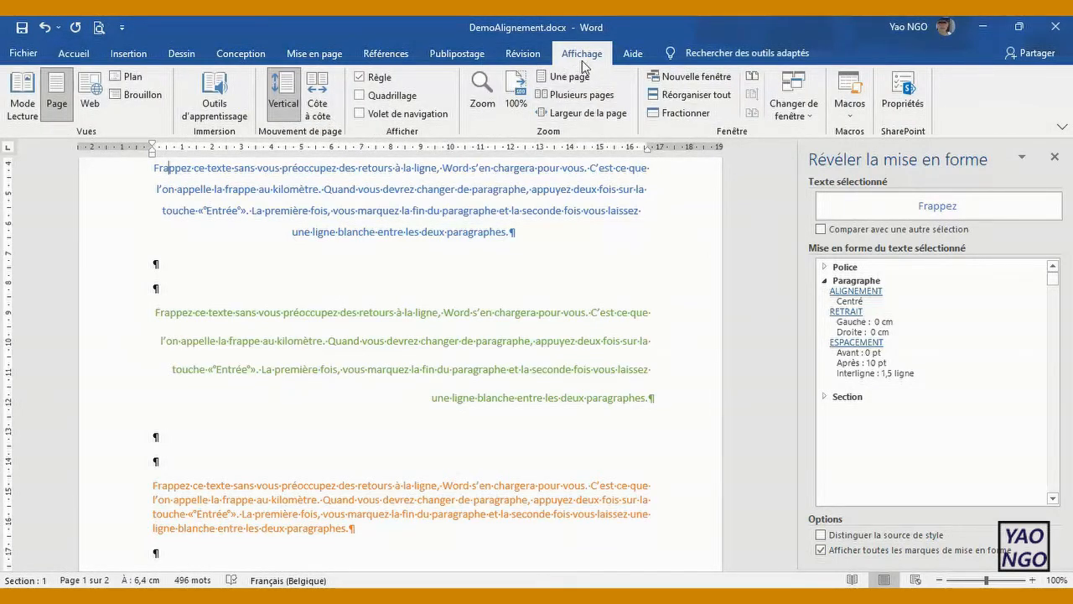
pyautogui.click(360, 95)
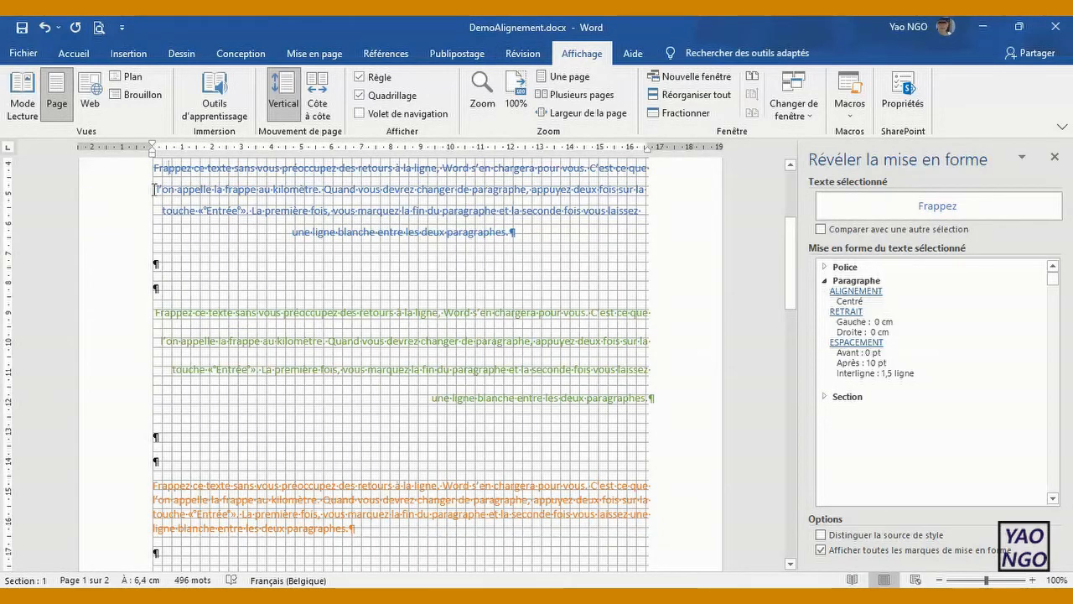
# Step: Set the left indent of the red paragraph to 3 cm
pyautogui.moveTo(788, 271); pyautogui.dragTo(796, 282)
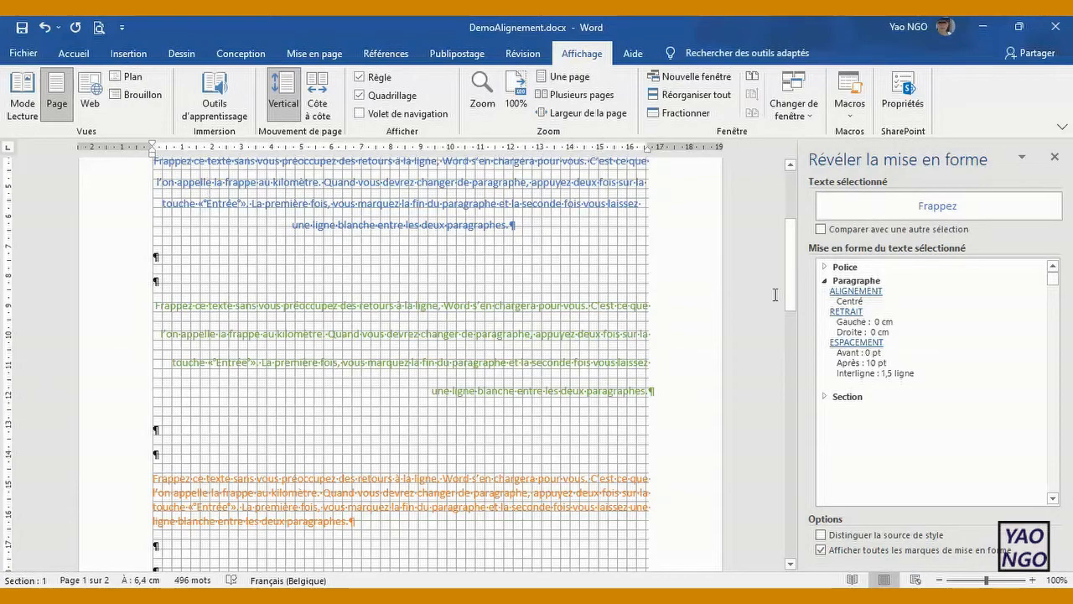
pyautogui.moveTo(788, 295); pyautogui.dragTo(807, 252)
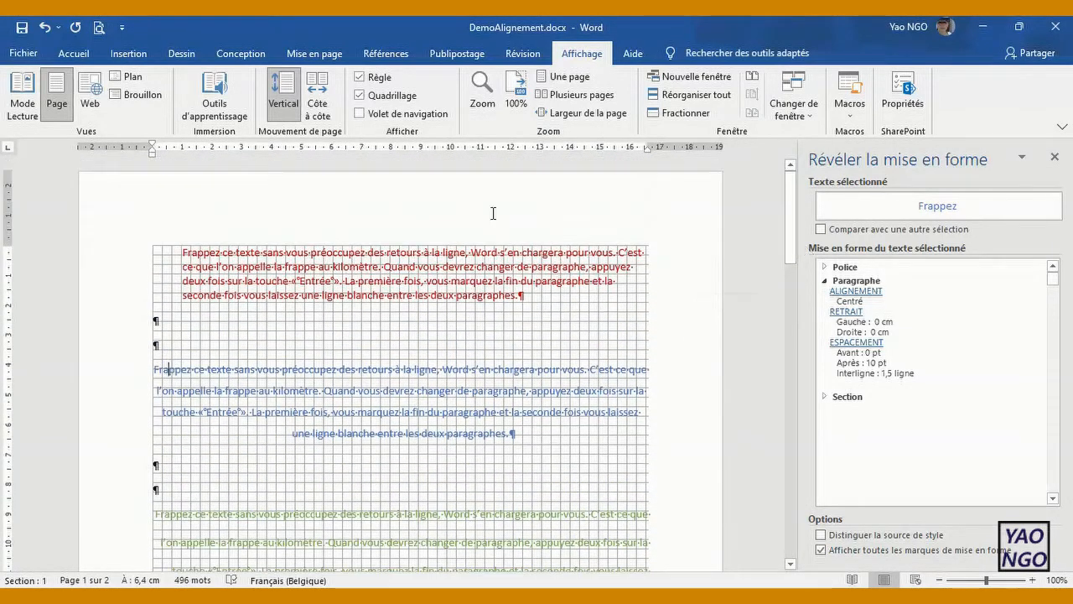
pyautogui.click(186, 252)
pyautogui.moveTo(796, 229); pyautogui.dragTo(794, 251)
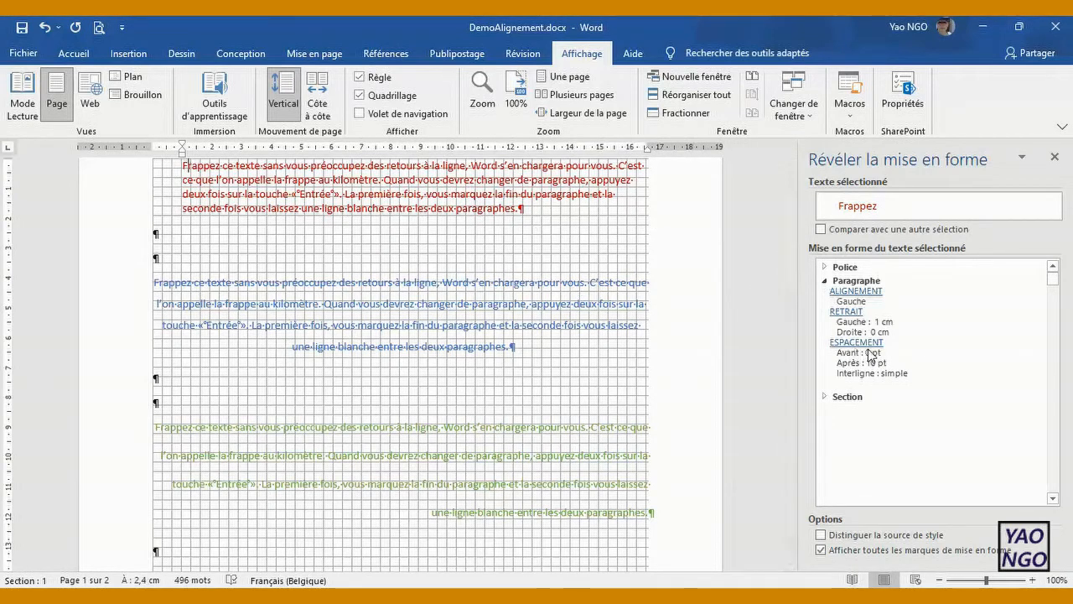
pyautogui.click(849, 312)
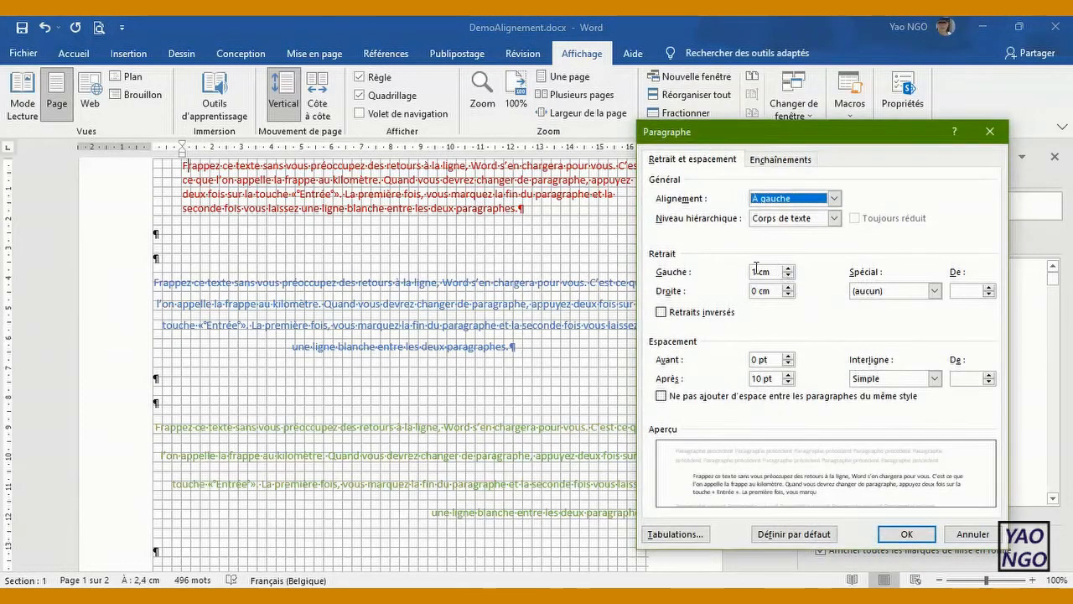
pyautogui.moveTo(759, 272); pyautogui.dragTo(737, 265)
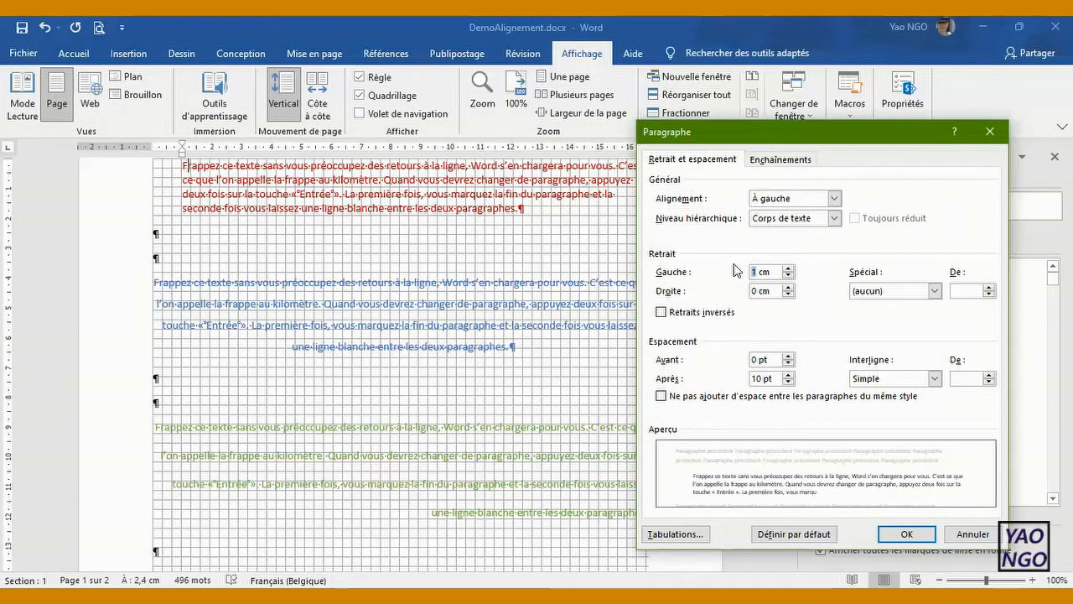
pyautogui.click(905, 534)
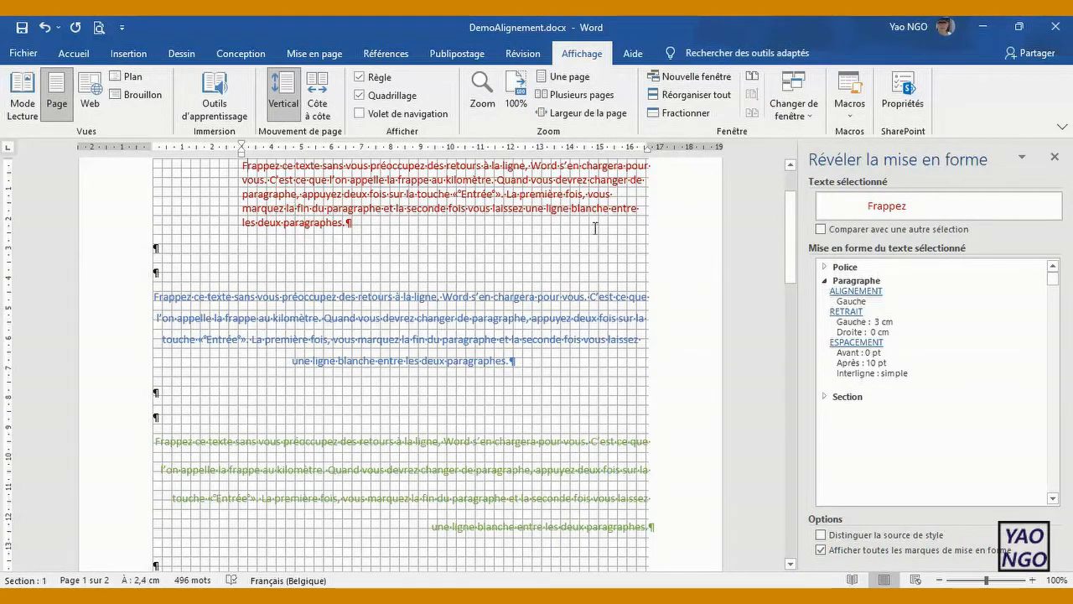
# Step: Set the right indent of the red paragraph to 1 cm
pyautogui.click(848, 318)
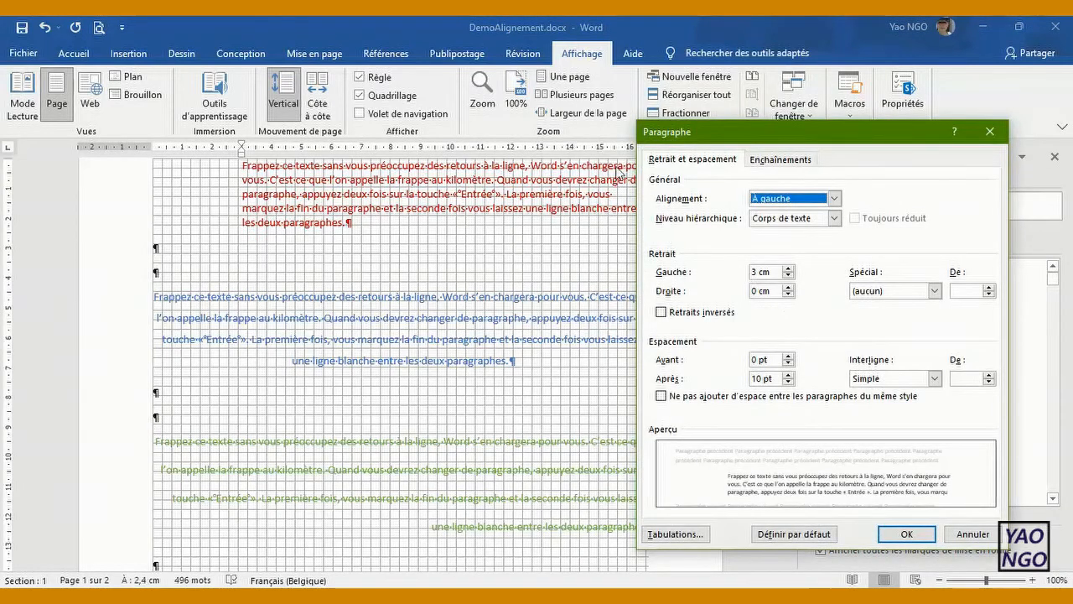
pyautogui.click(789, 287)
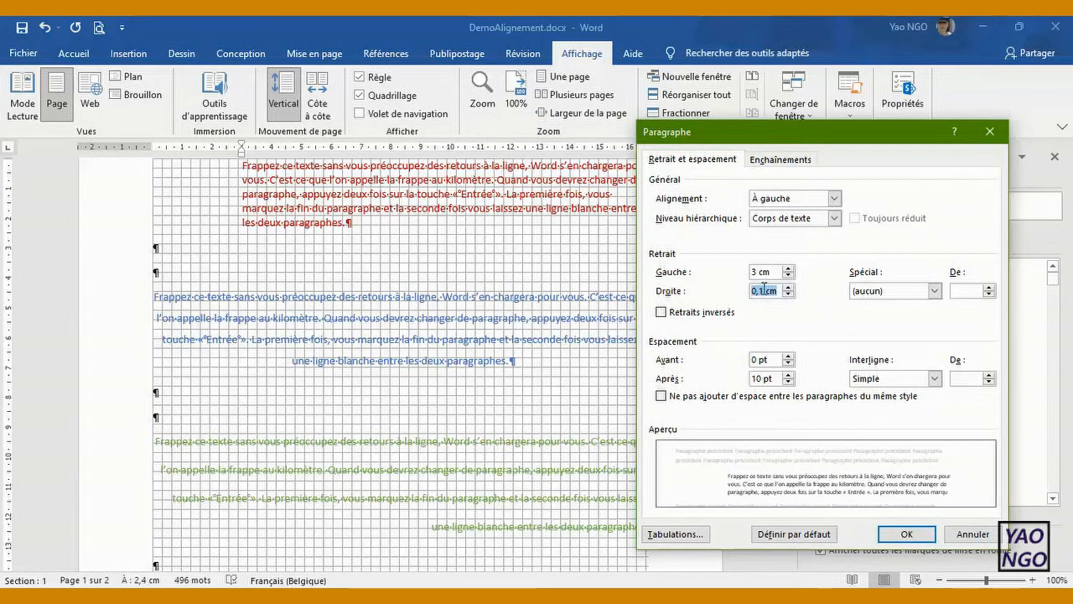
pyautogui.write('1')
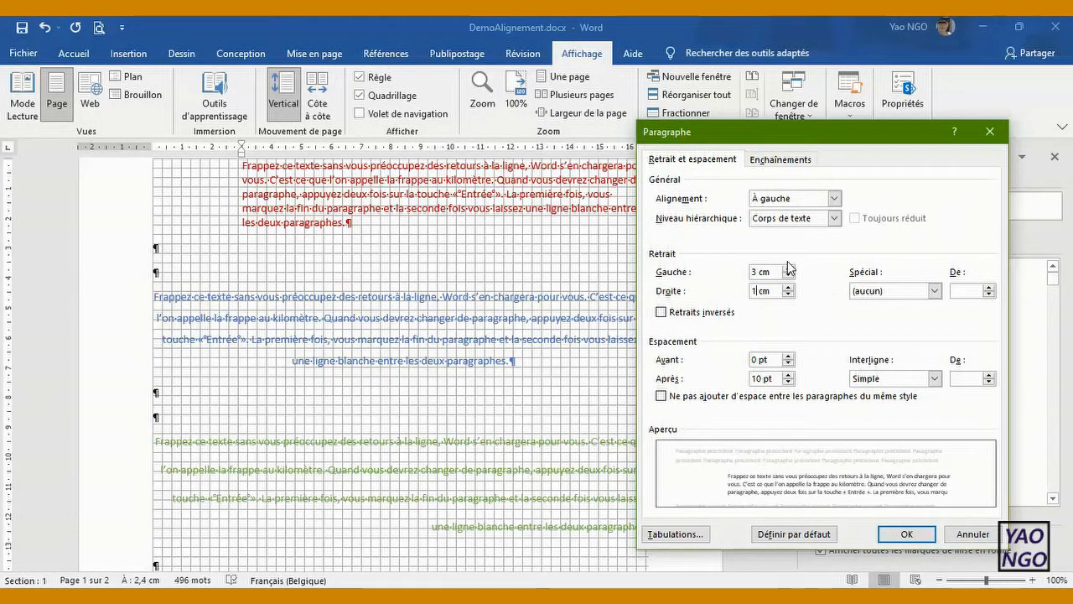
pyautogui.click(904, 535)
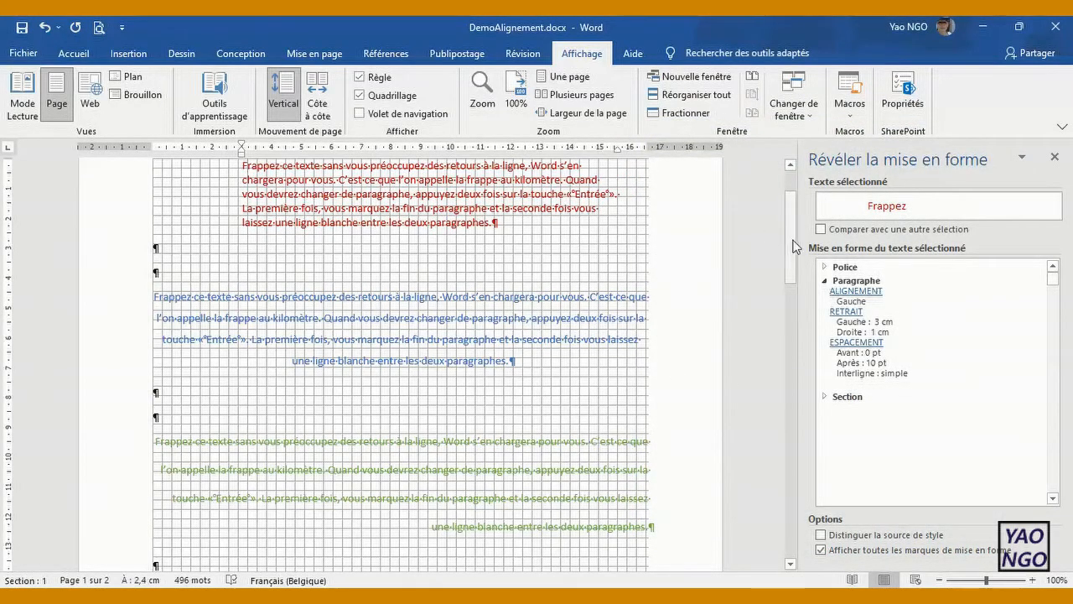
# Step: Reset the right indent of the red paragraph to 0 cm
pyautogui.moveTo(789, 240); pyautogui.dragTo(797, 236)
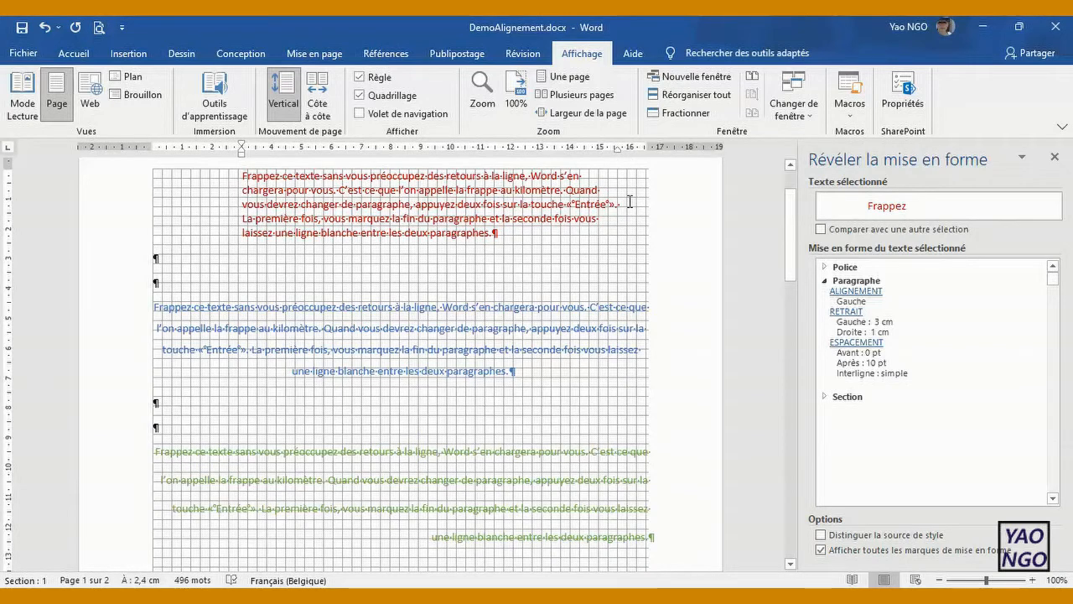
pyautogui.click(847, 312)
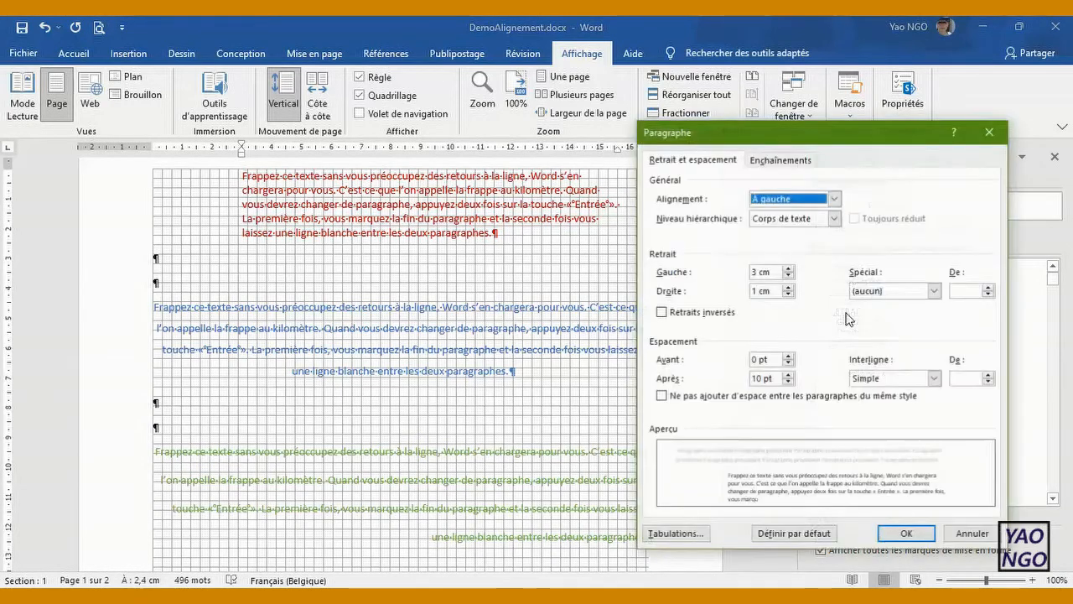
pyautogui.click(754, 290)
pyautogui.press('BackSpace')
pyautogui.write('0')
pyautogui.click(907, 534)
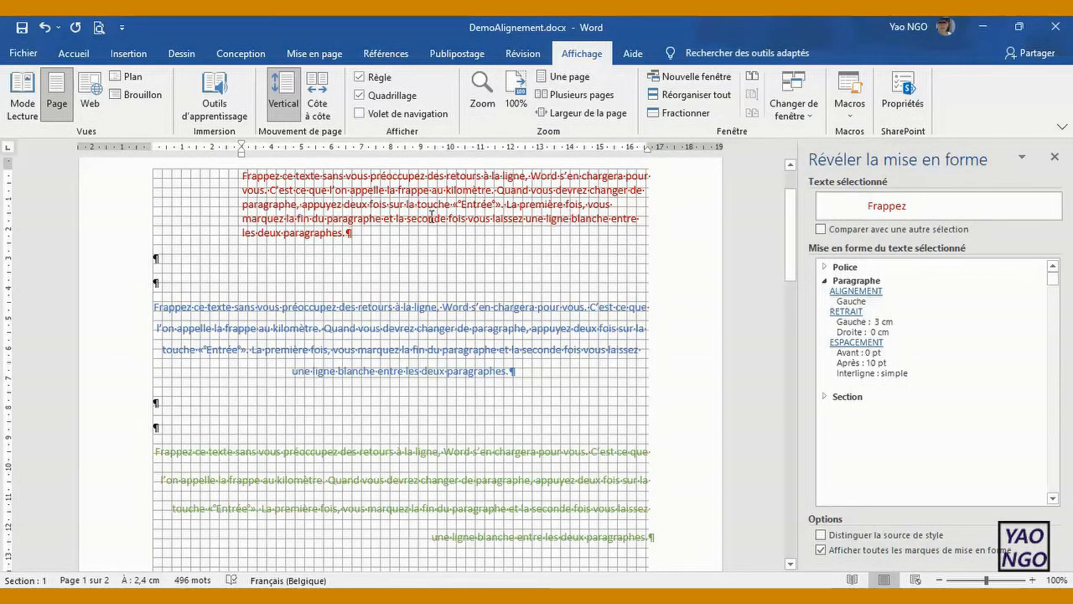
# Step: Set the left indent of the centered blue paragraph to 1 cm
pyautogui.click(167, 308)
pyautogui.click(850, 314)
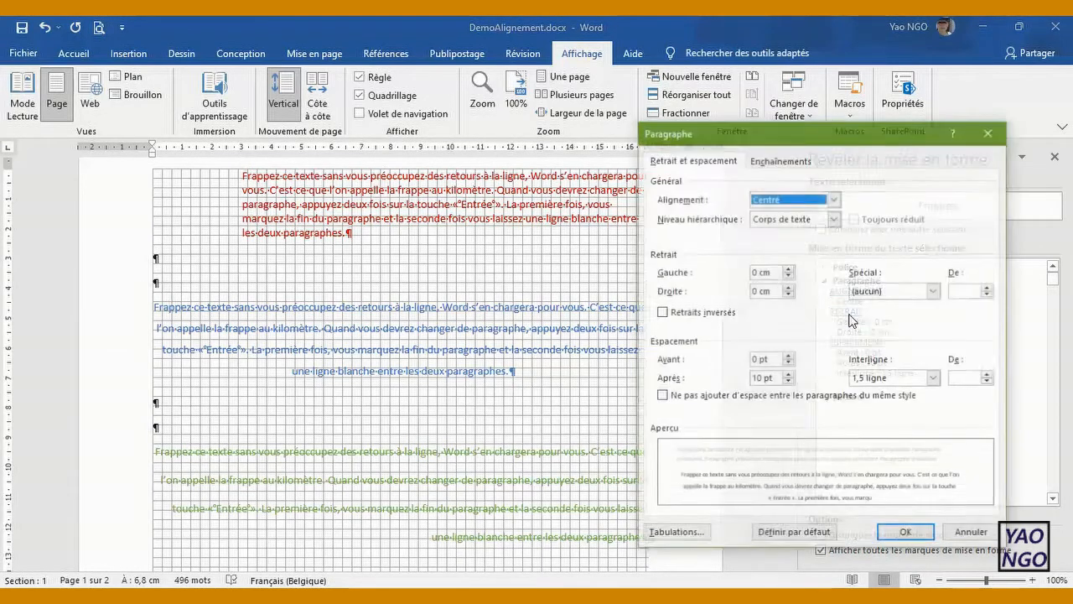
pyautogui.click(759, 273)
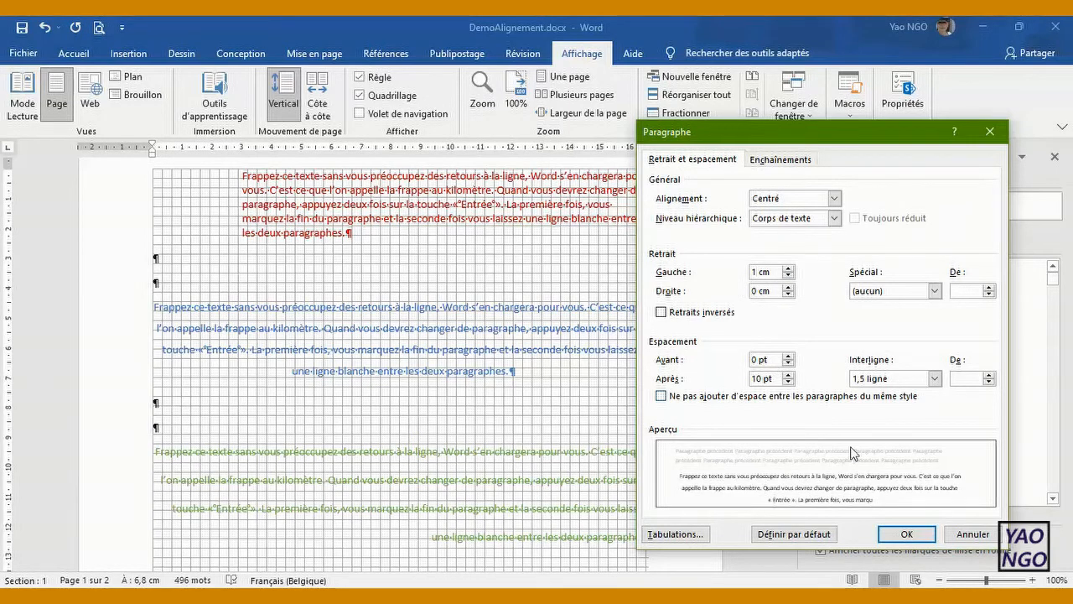
pyautogui.click(908, 536)
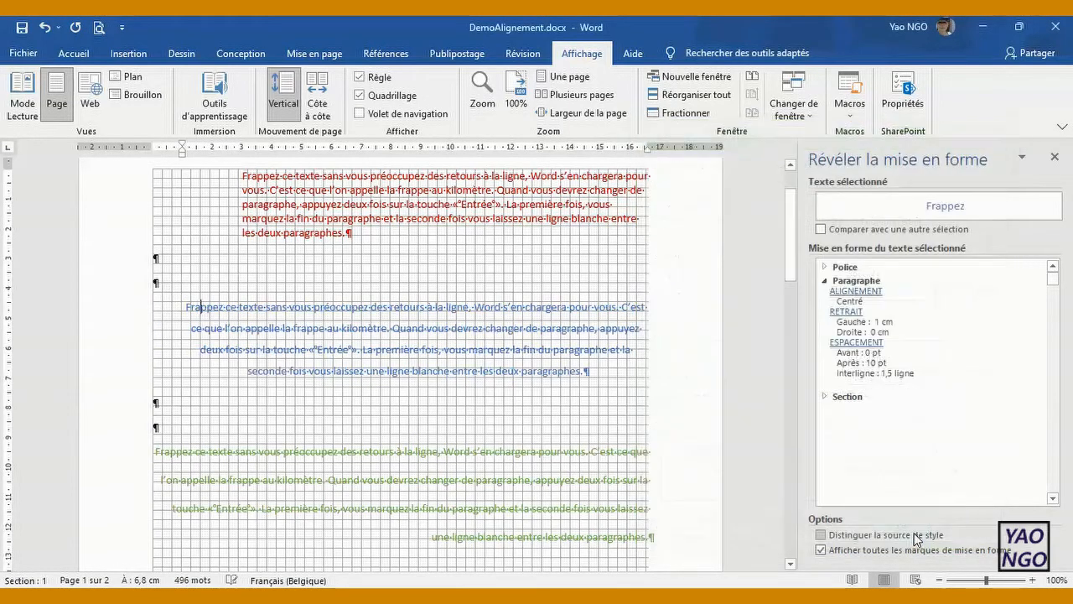
# Step: Compare the left indents of the blue and red paragraphs using the gridlines and the revealed formatting details
pyautogui.moveTo(791, 265); pyautogui.dragTo(786, 297)
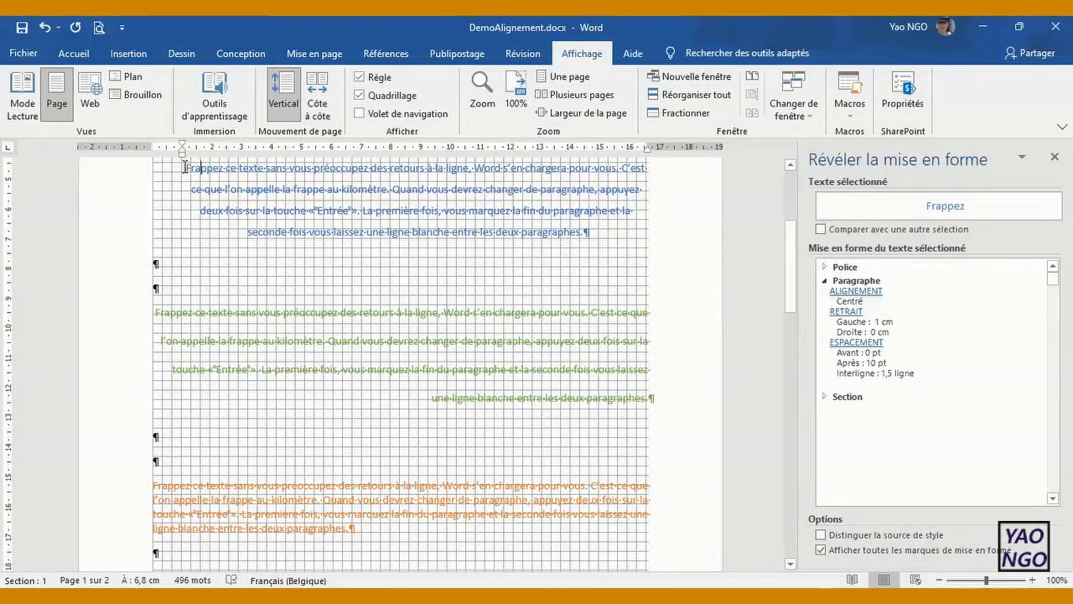
pyautogui.moveTo(785, 286); pyautogui.dragTo(797, 265)
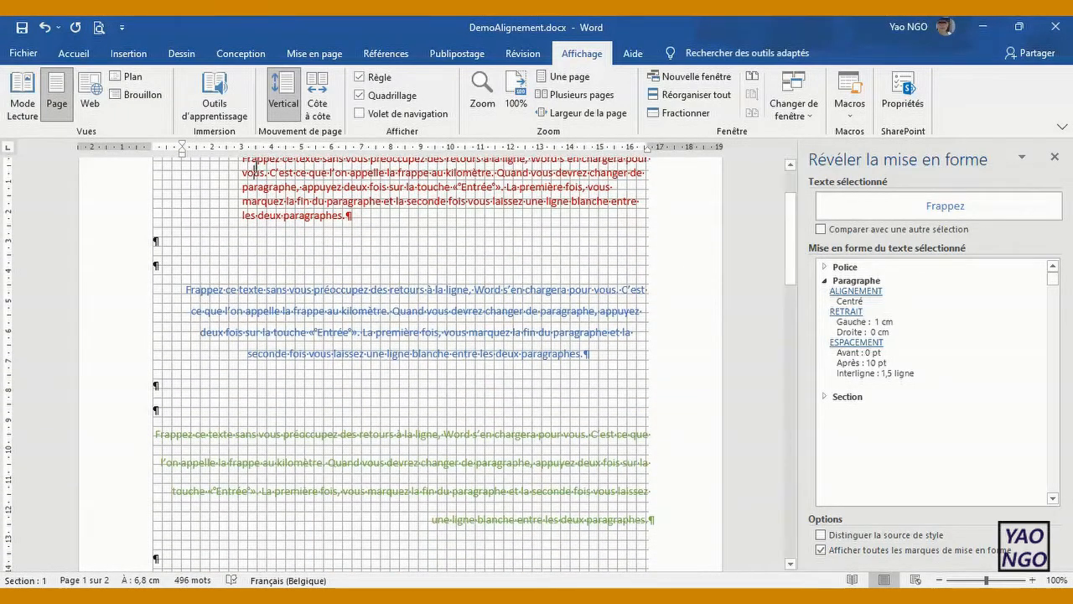
pyautogui.click(256, 171)
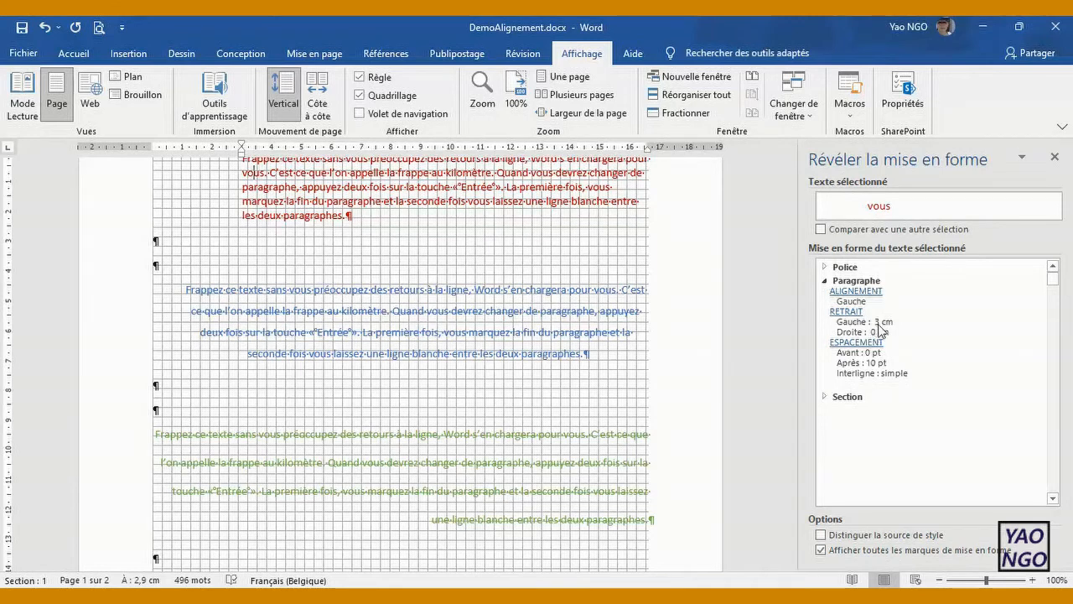
# Step: Left-align the green paragraph and set its left indent to 4 cm
pyautogui.click(250, 428)
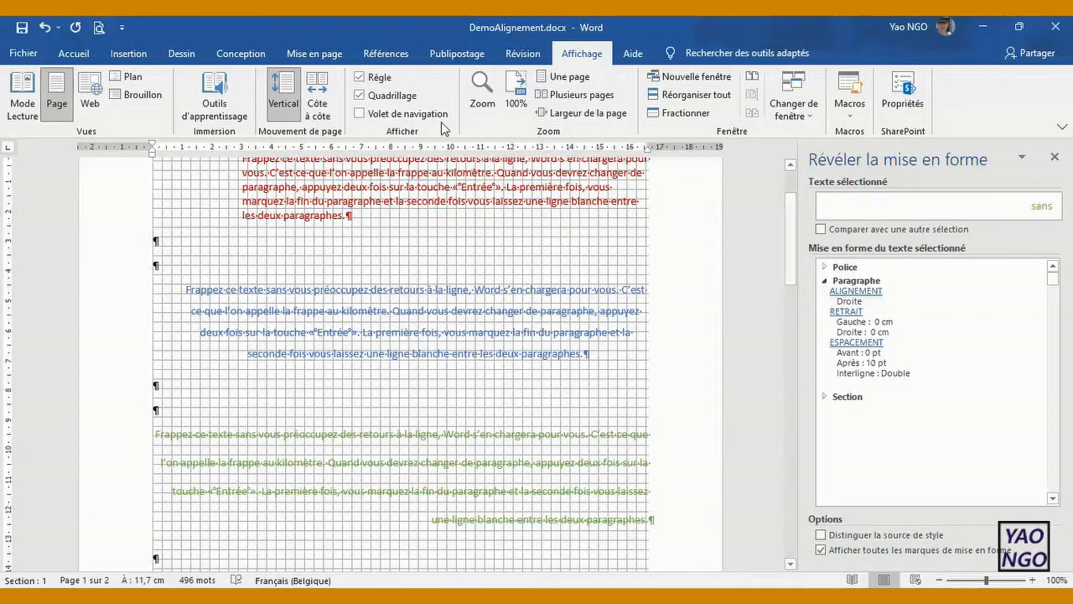
pyautogui.click(66, 55)
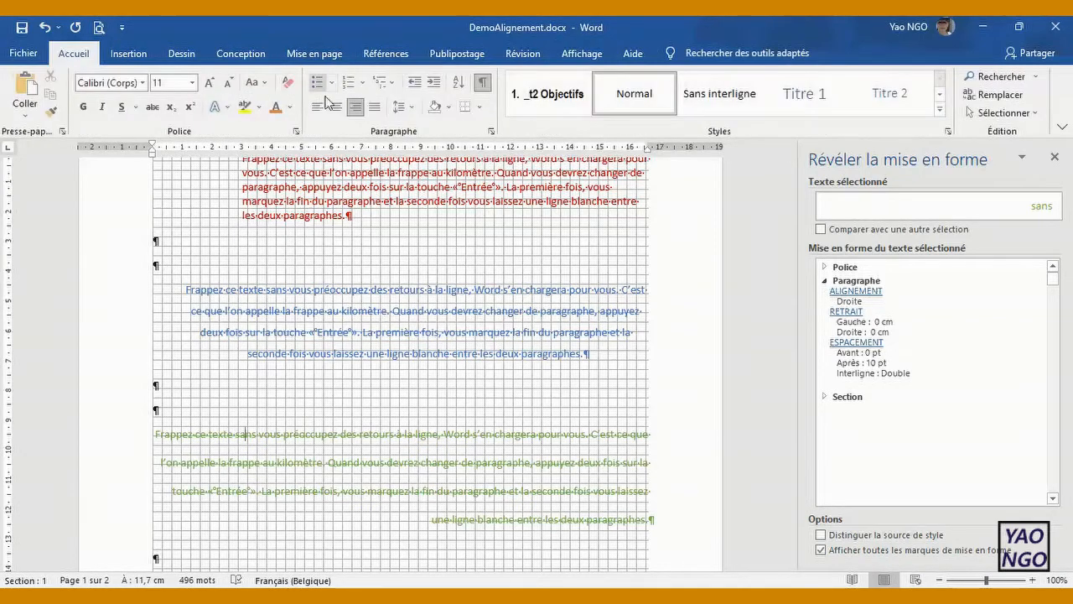
pyautogui.click(316, 107)
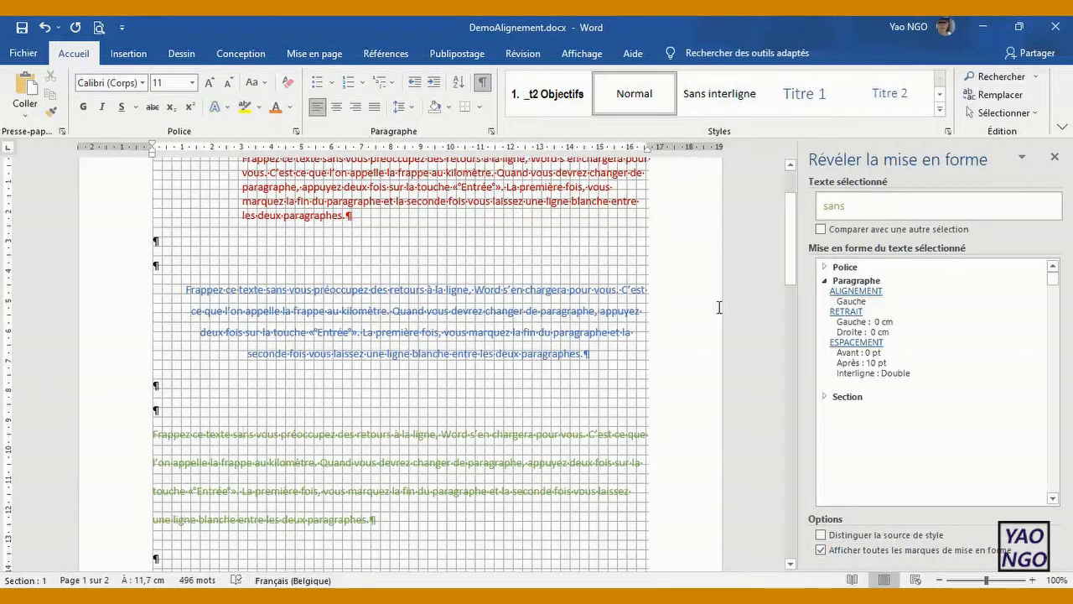
pyautogui.click(842, 312)
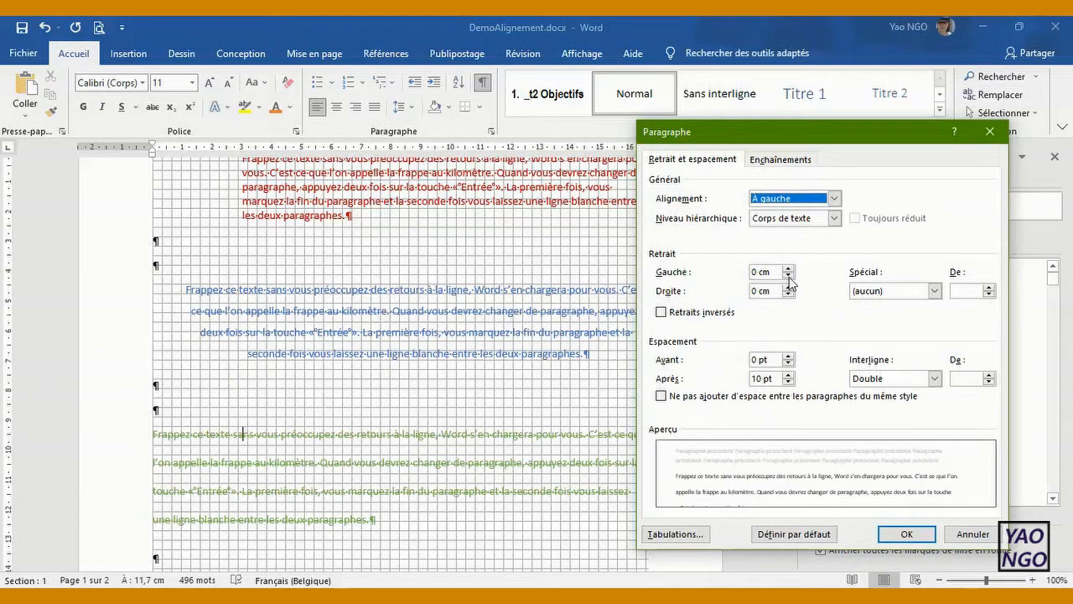
pyautogui.doubleClick(755, 274)
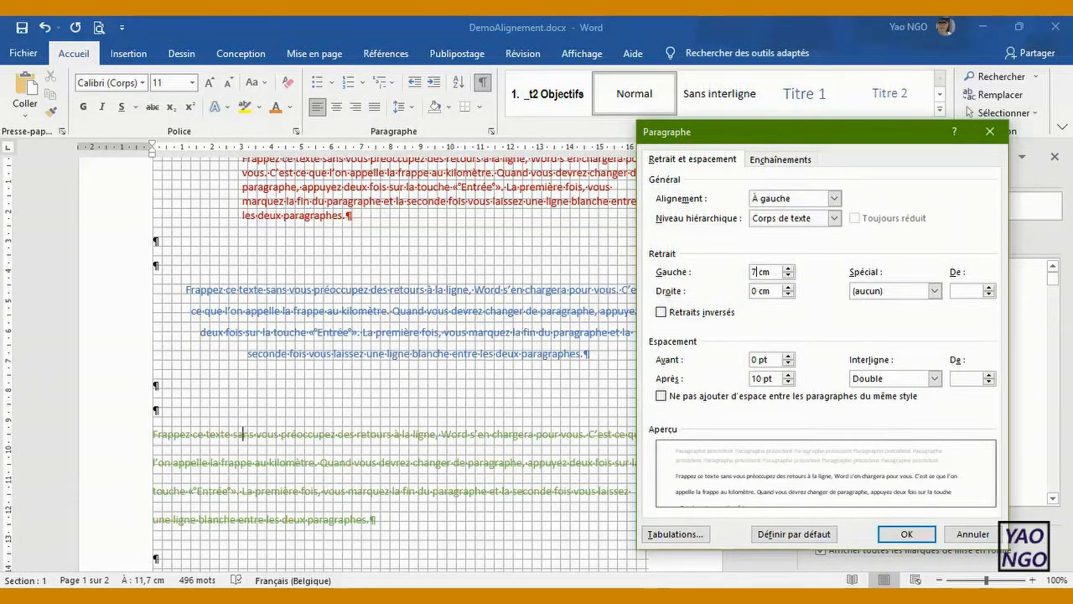
pyautogui.press('BackSpace')
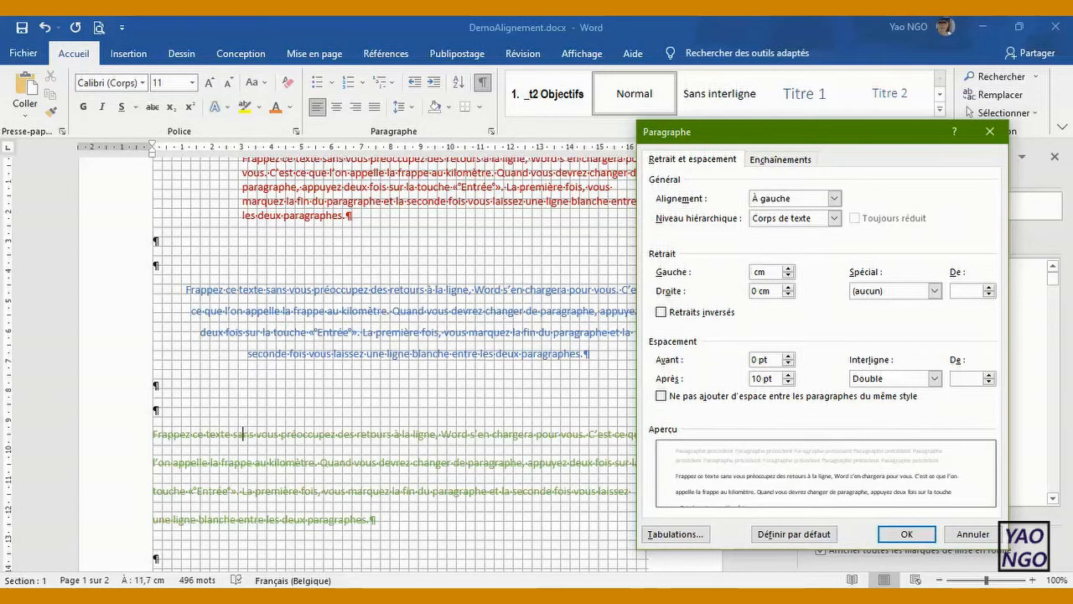
pyautogui.click(897, 534)
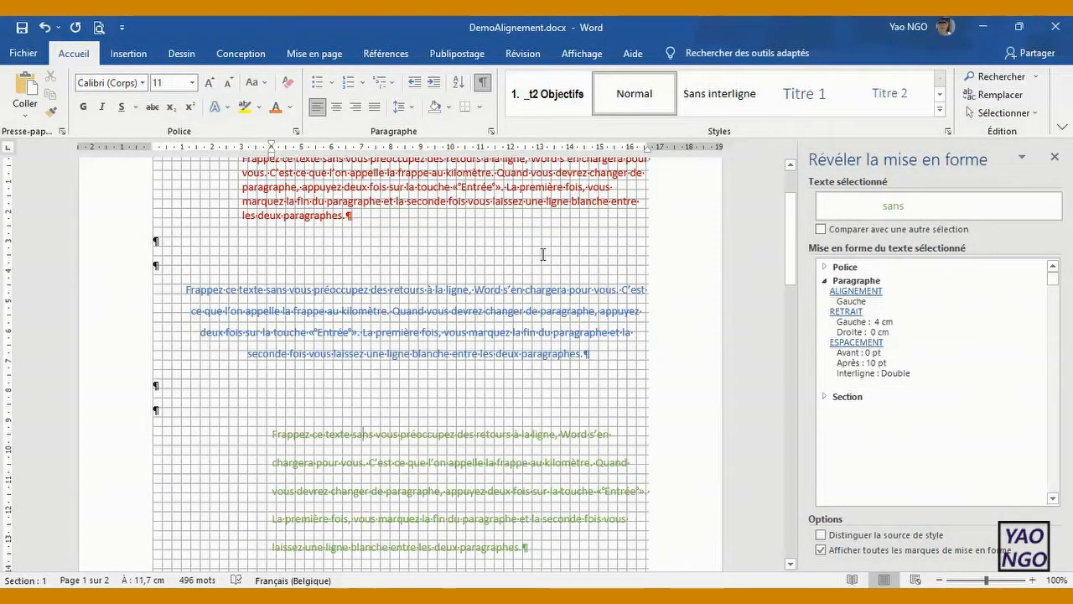
# Step: Undo the recent alignment and indent changes on the green, blue and red paragraphs, including the red paragraph's left indent
pyautogui.click(45, 28)
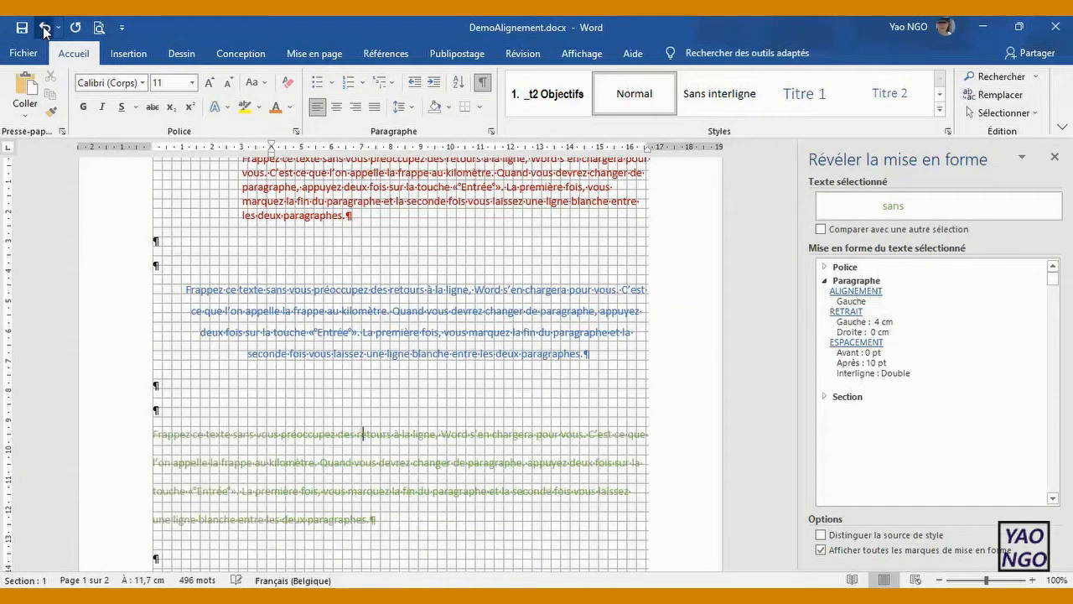
pyautogui.click(45, 28)
pyautogui.click(45, 29)
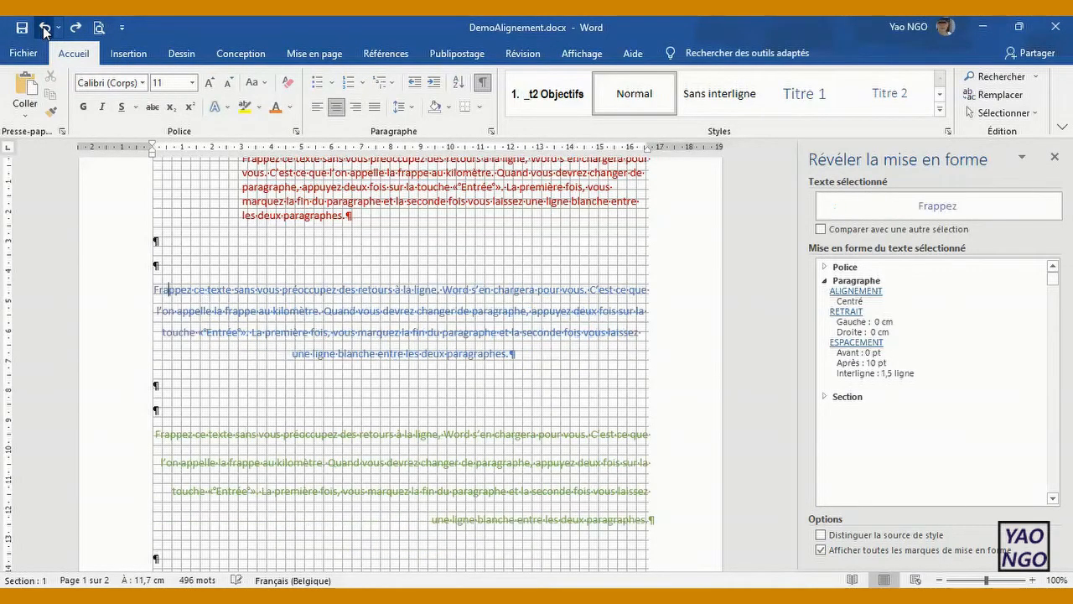
pyautogui.click(44, 28)
pyautogui.click(45, 29)
pyautogui.click(44, 29)
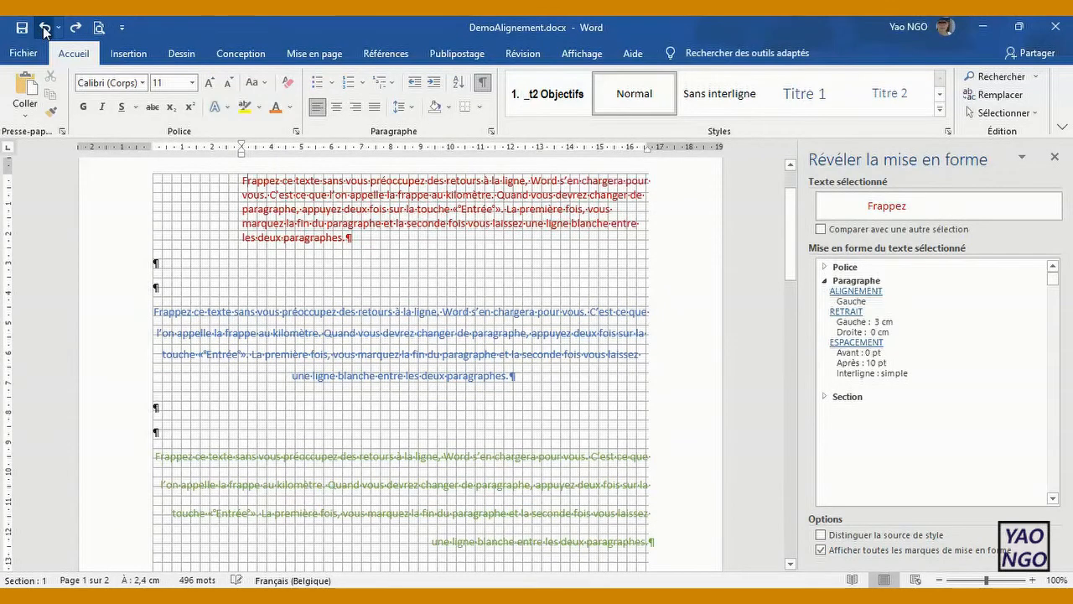
pyautogui.click(44, 29)
pyautogui.click(44, 29)
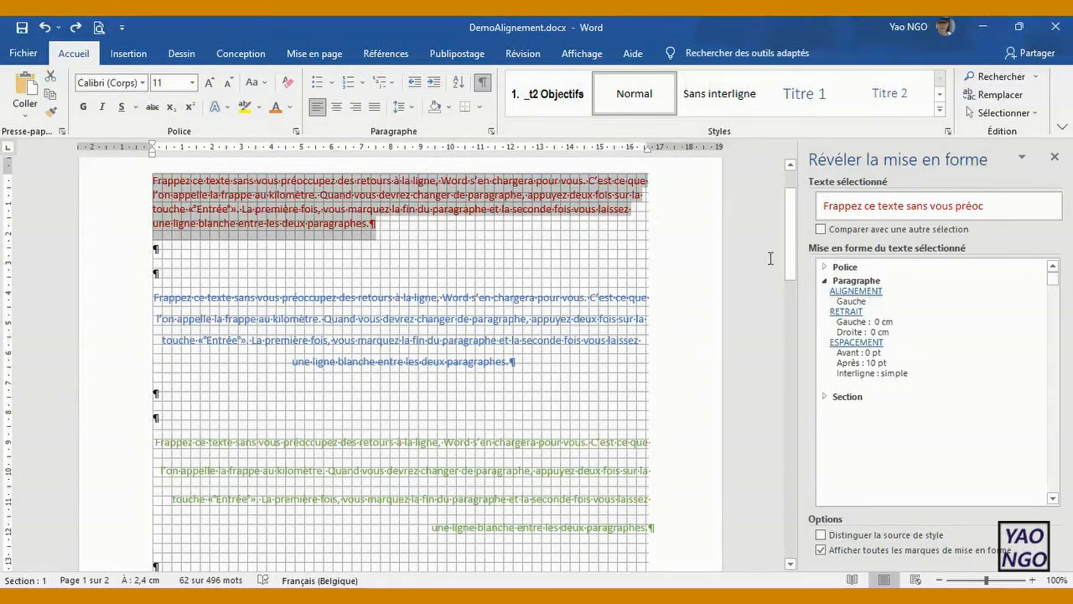
# Step: Insert an empty paragraph above the red paragraph at the start of the document
pyautogui.moveTo(789, 261); pyautogui.dragTo(796, 232)
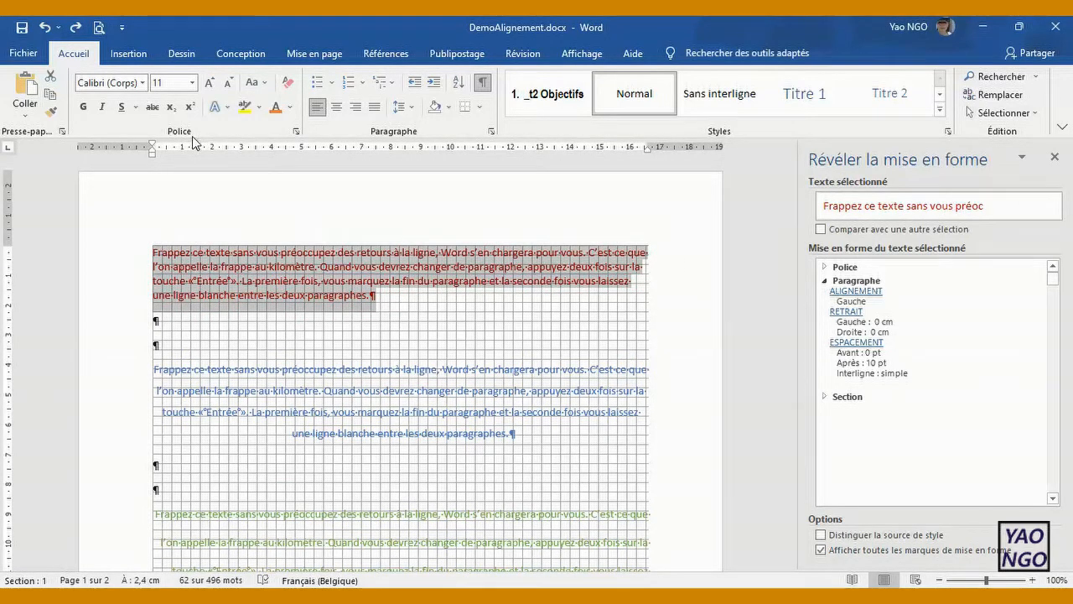
pyautogui.click(250, 252)
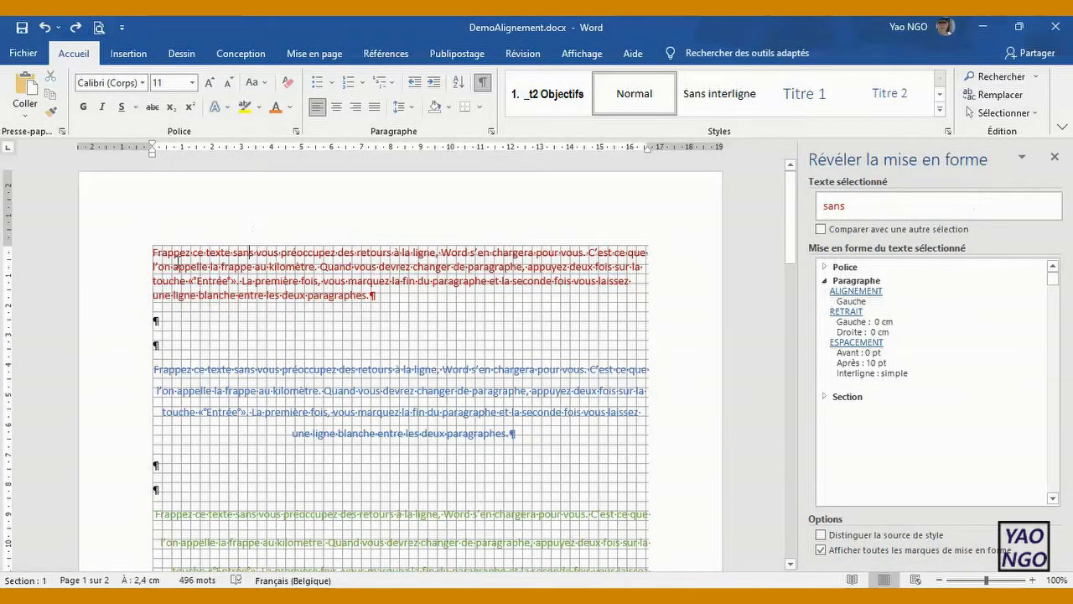
pyautogui.click(155, 252)
pyautogui.press('Return')
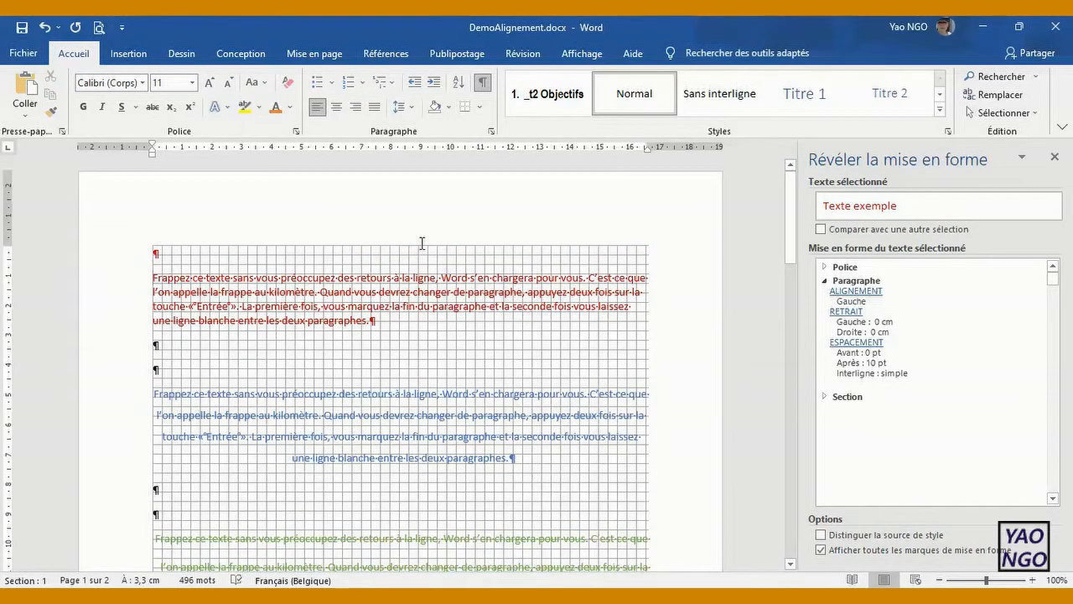
# Step: Switch to the PowerPoint presentation and review the right-indent and first-line-indent slides in the slide show
pyautogui.moveTo(789, 238)
pyautogui.mouseDown()
pyautogui.moveTo(792, 329)
pyautogui.moveTo(806, 276)
pyautogui.moveTo(793, 243)
pyautogui.mouseUp()
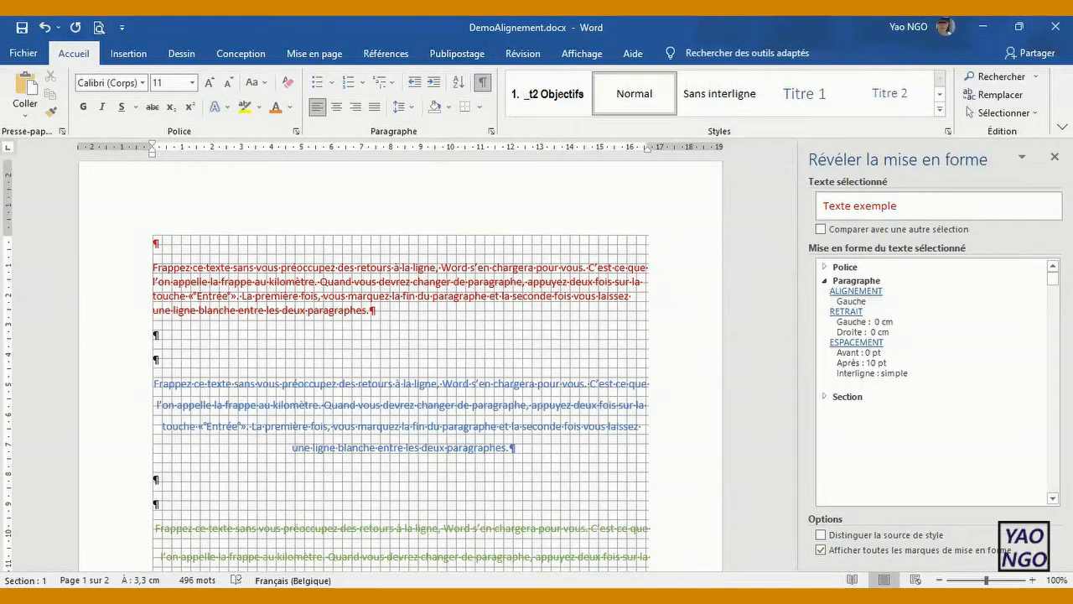
pyautogui.hotkey('alt', 'Tab')
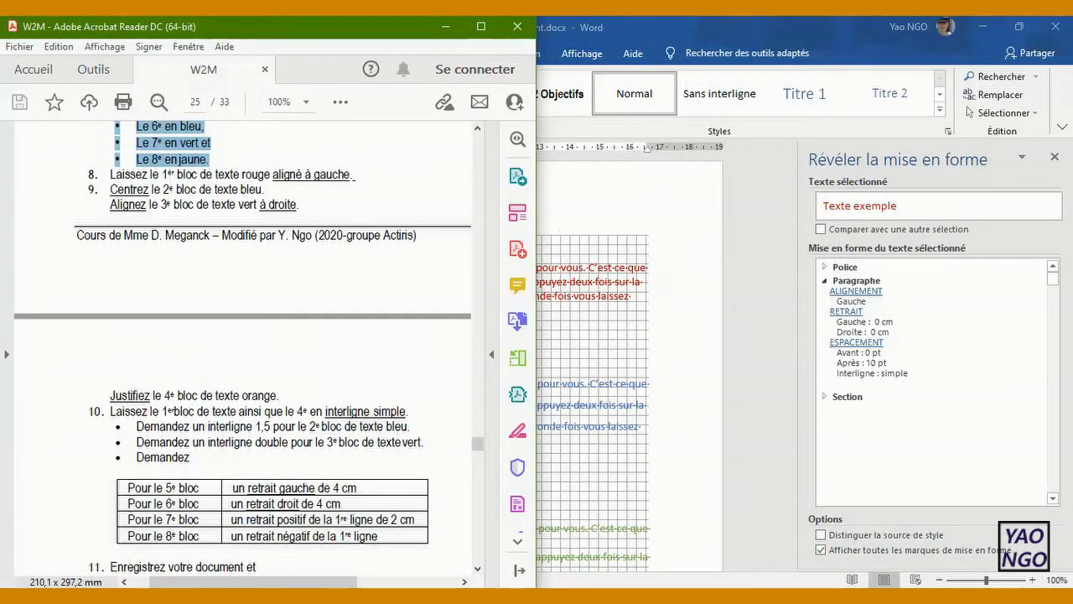
pyautogui.hotkey('alt', 'Tab')
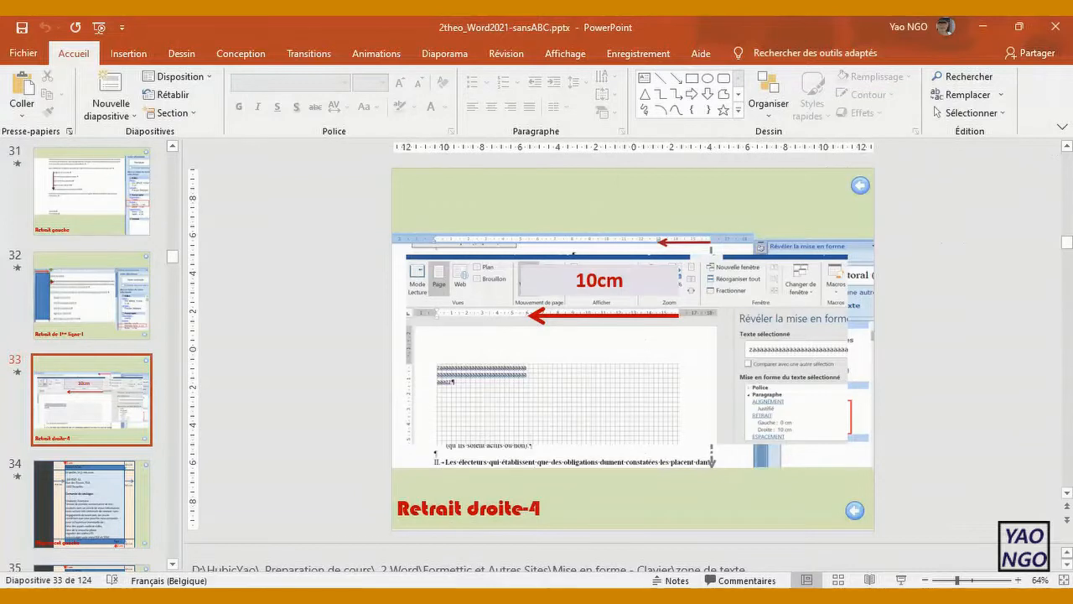
pyautogui.click(900, 579)
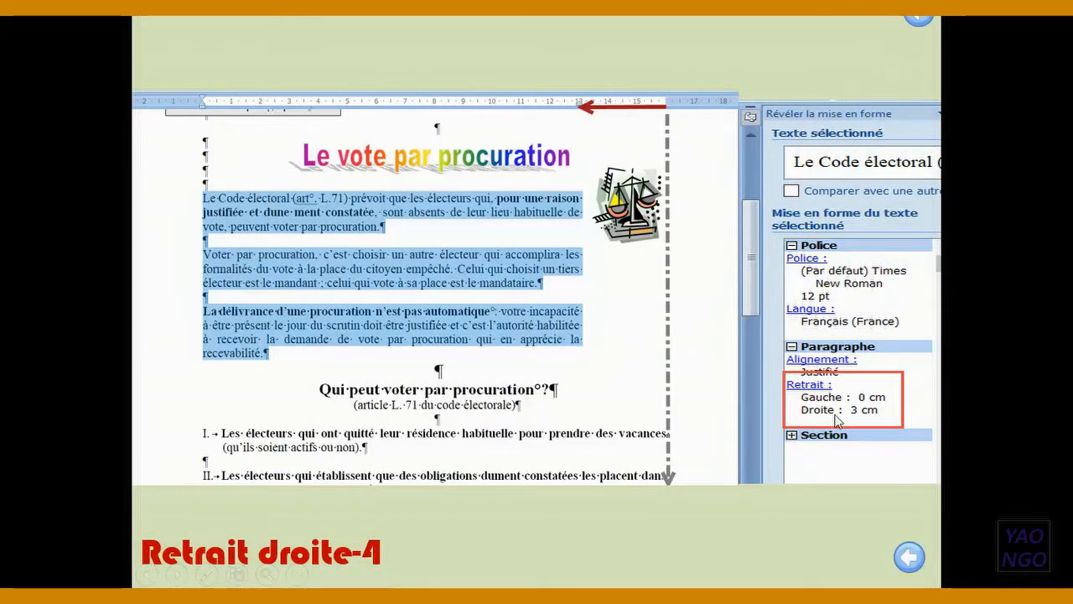
pyautogui.click(916, 25)
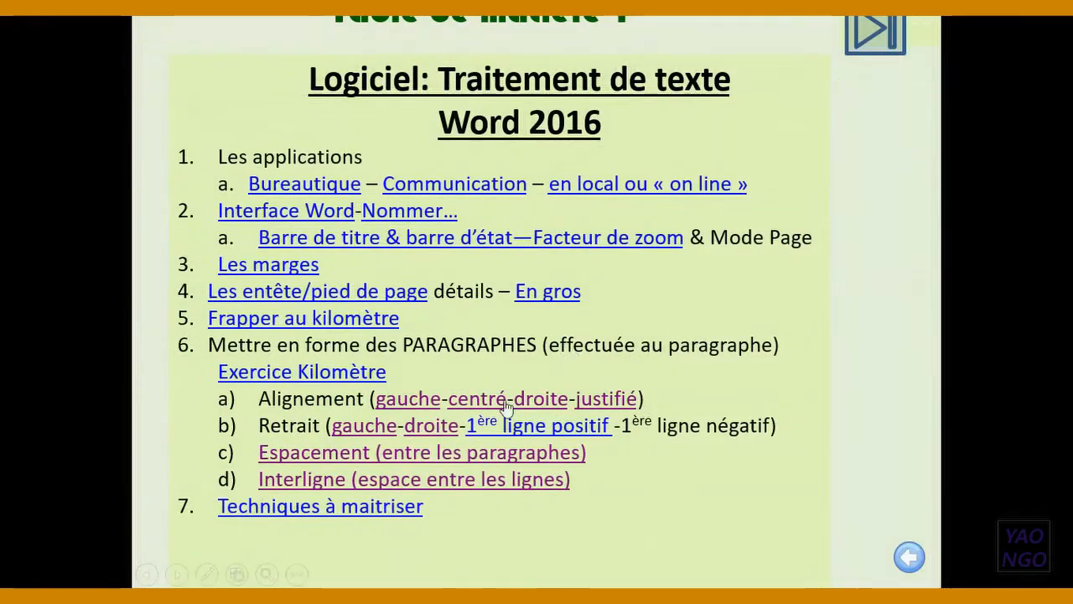
pyautogui.click(346, 426)
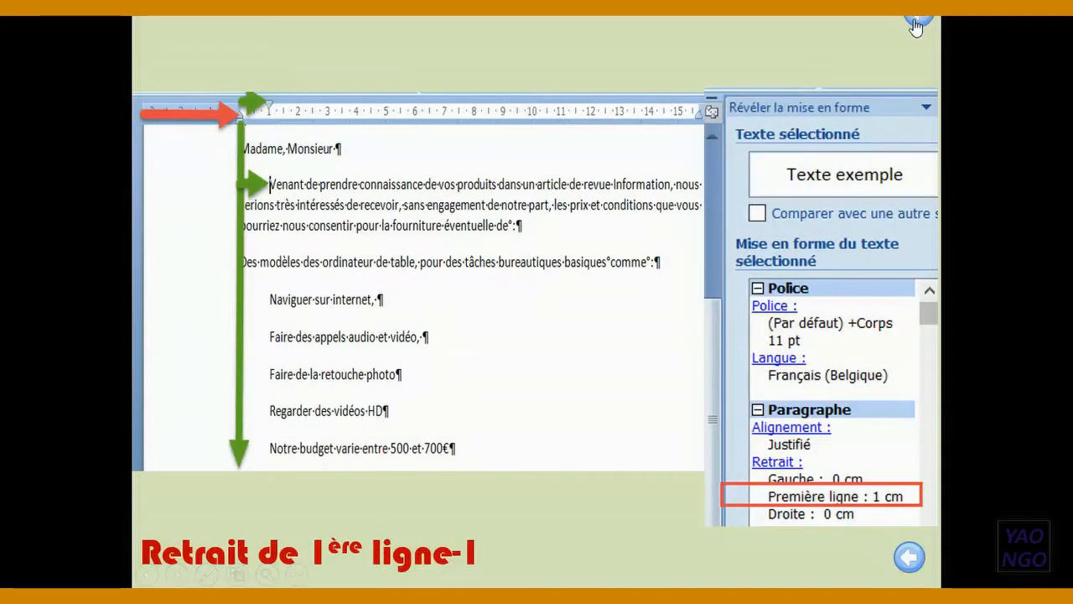
pyautogui.click(917, 26)
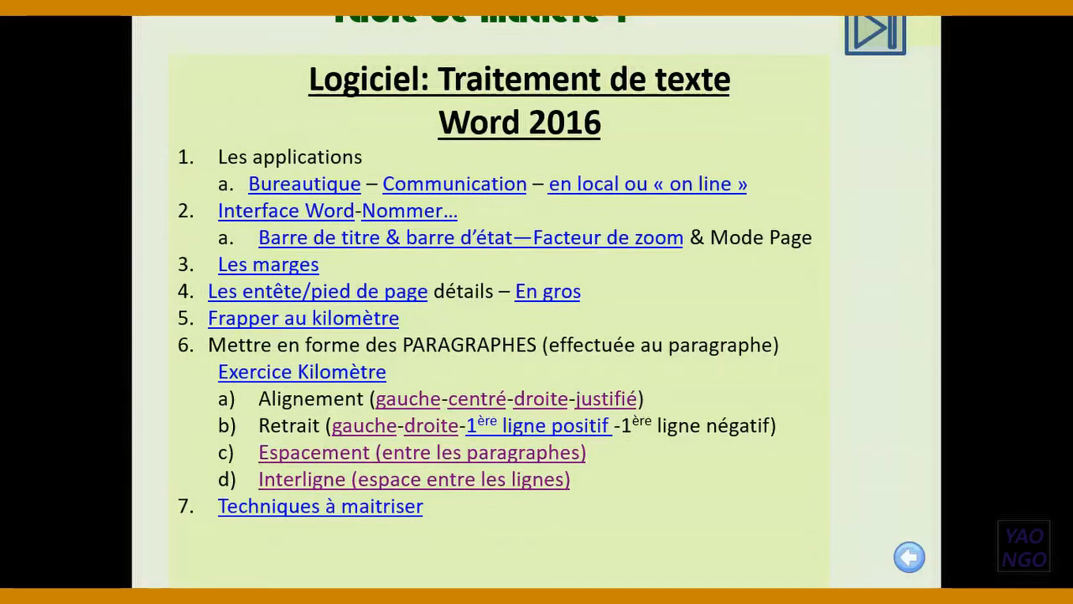
pyautogui.press('Escape')
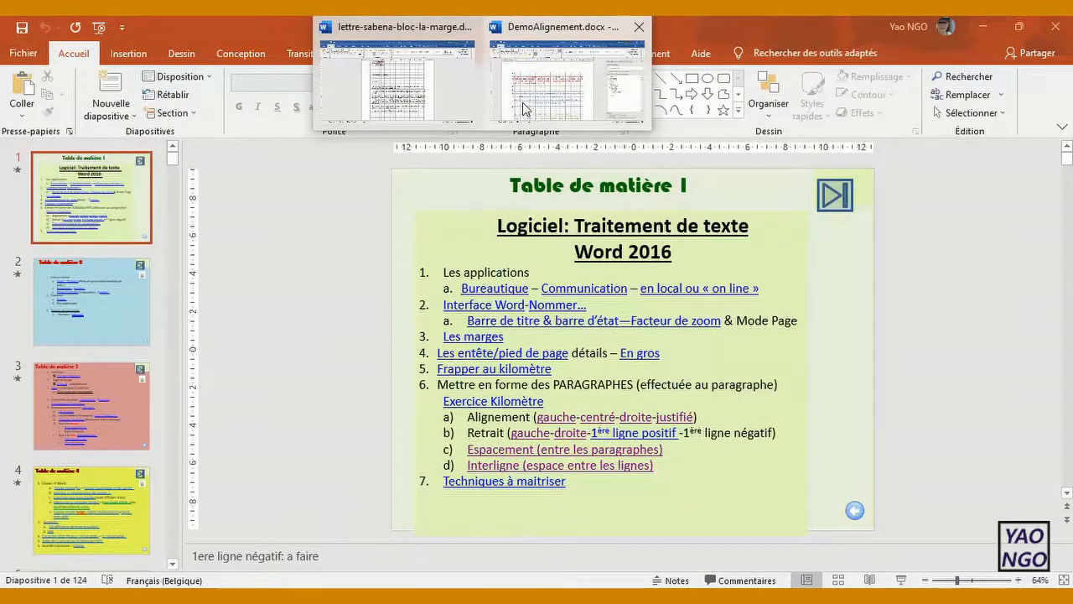
# Step: Switch back to DemoAlignement.docx in Word and give the red paragraph a first-line (Première ligne) indent of 1,27 cm
pyautogui.click(523, 103)
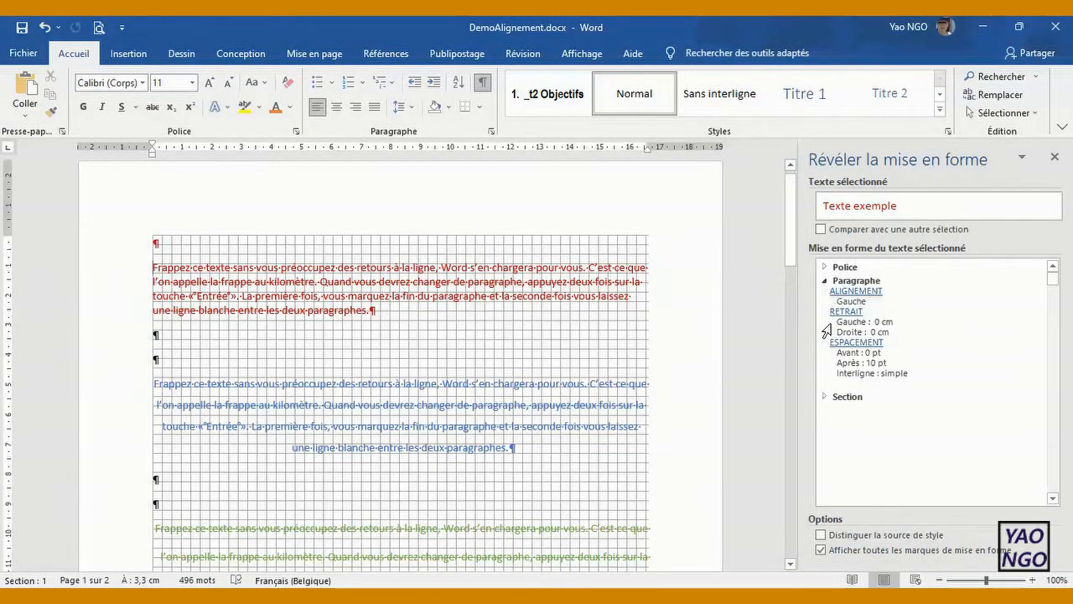
pyautogui.click(1032, 580)
pyautogui.click(1033, 580)
pyautogui.click(1033, 581)
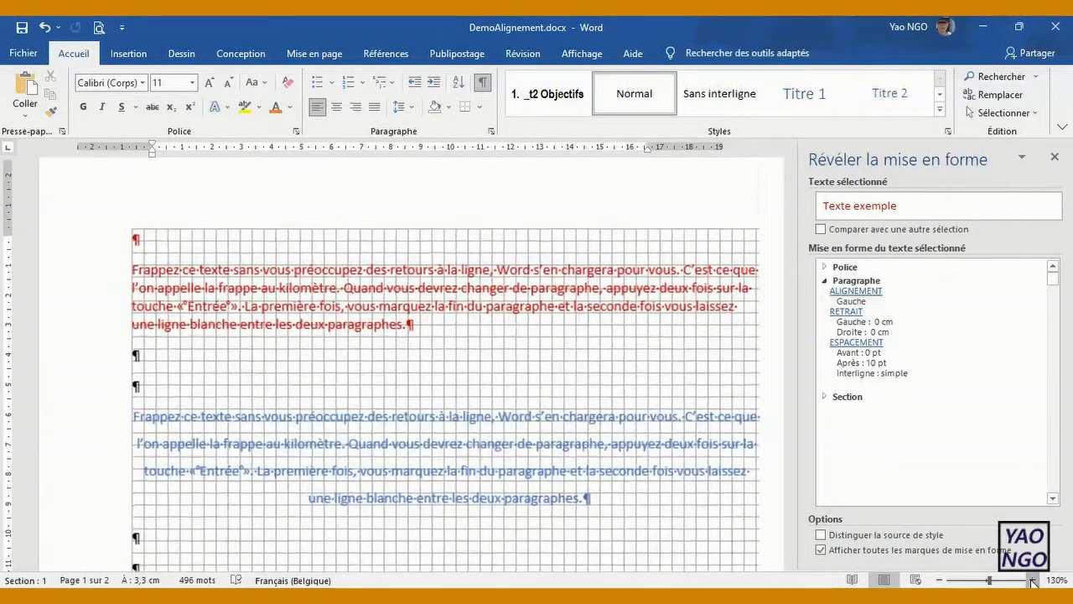
pyautogui.click(333, 269)
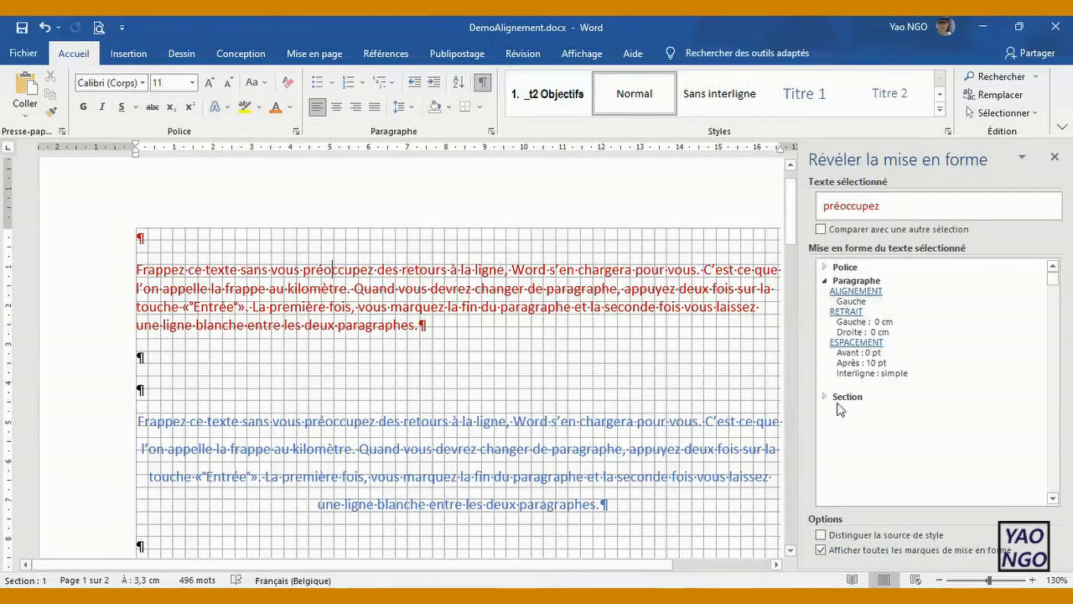
pyautogui.click(849, 313)
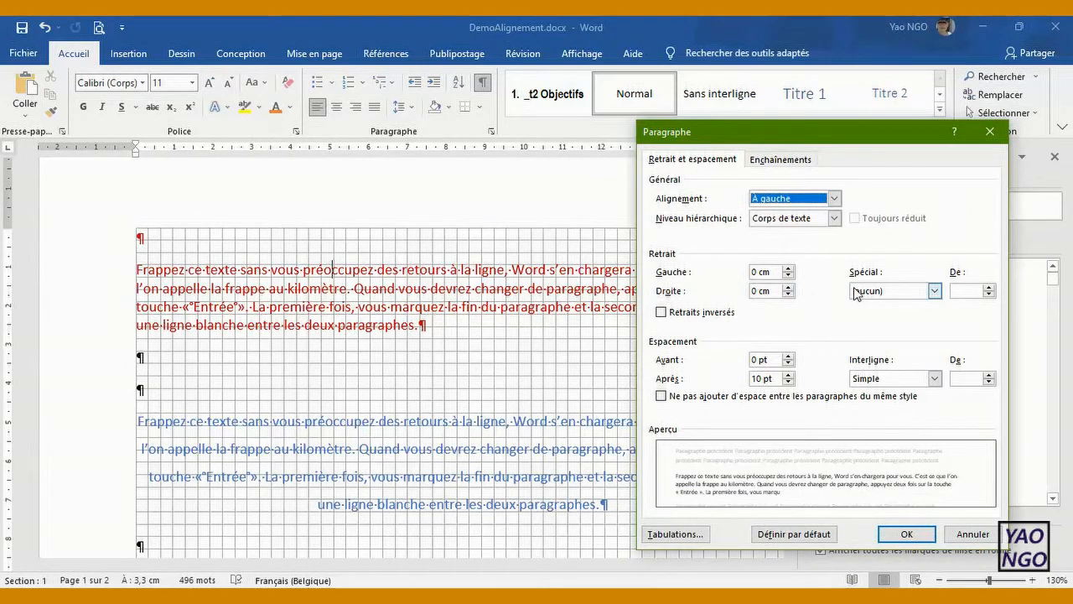
pyautogui.click(934, 291)
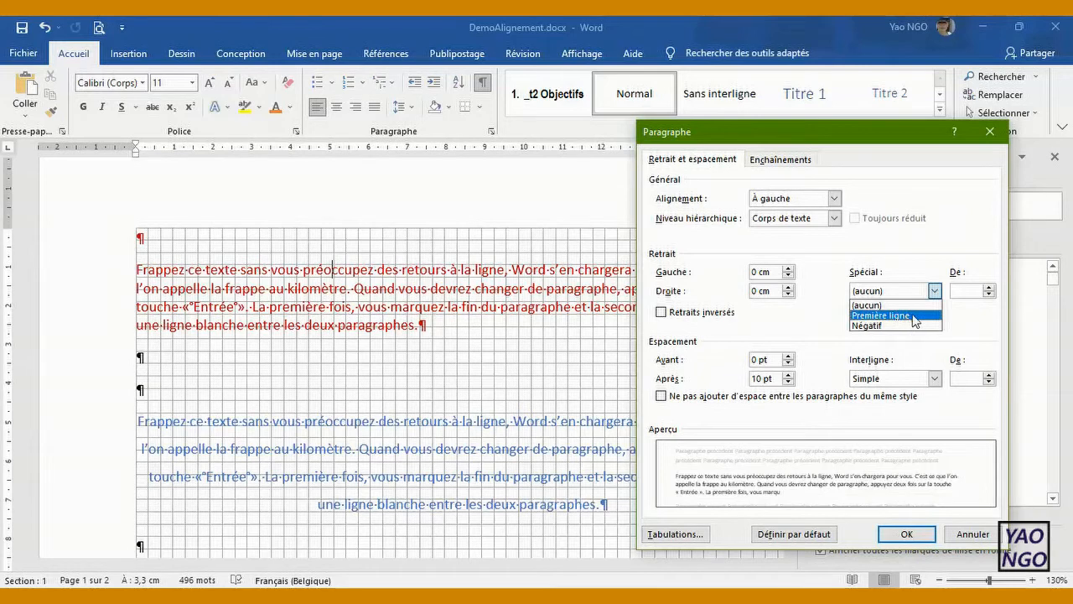
pyautogui.click(907, 316)
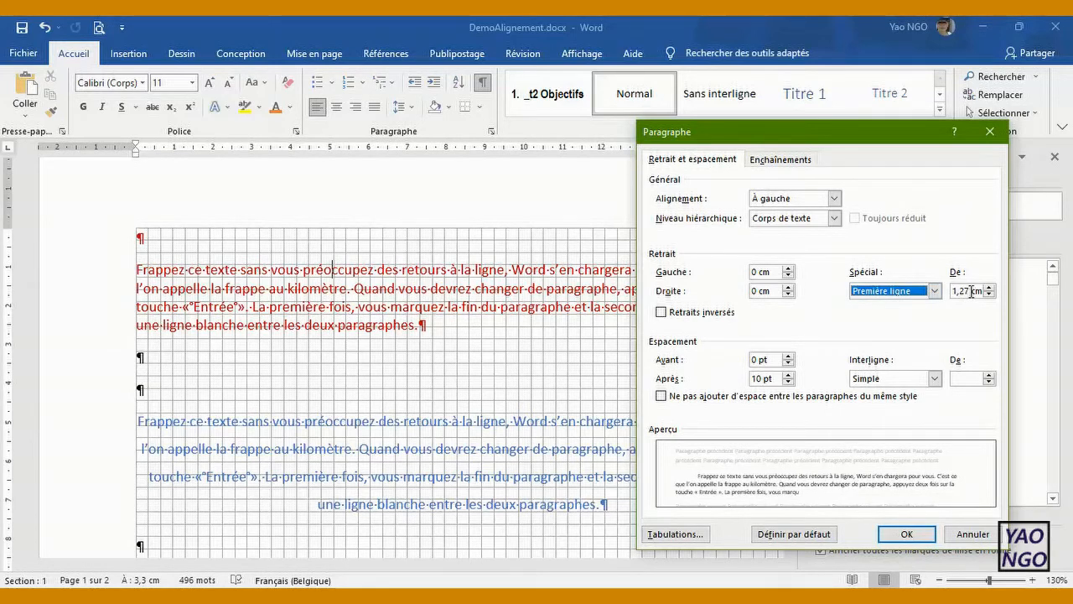
pyautogui.click(904, 534)
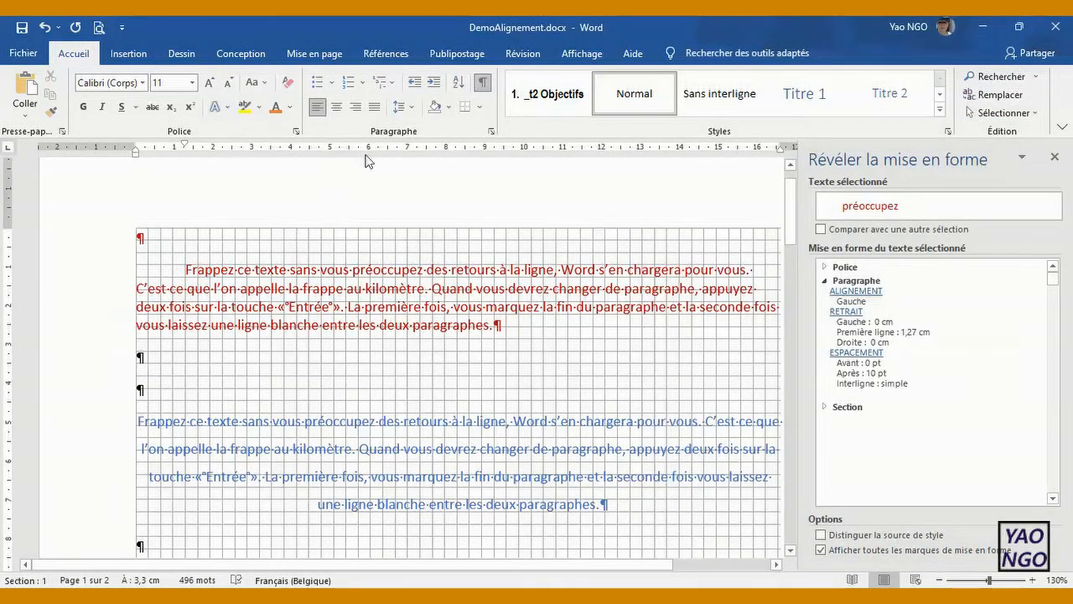
# Step: Hide the formatting marks and left-align the blue paragraph
pyautogui.click(483, 82)
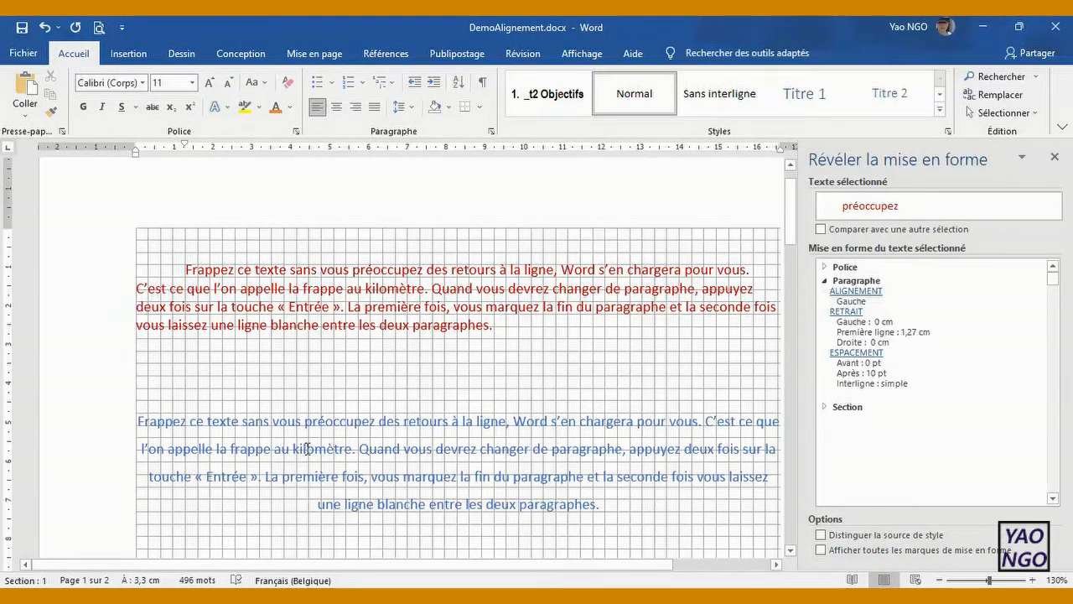
pyautogui.moveTo(609, 513); pyautogui.dragTo(136, 423)
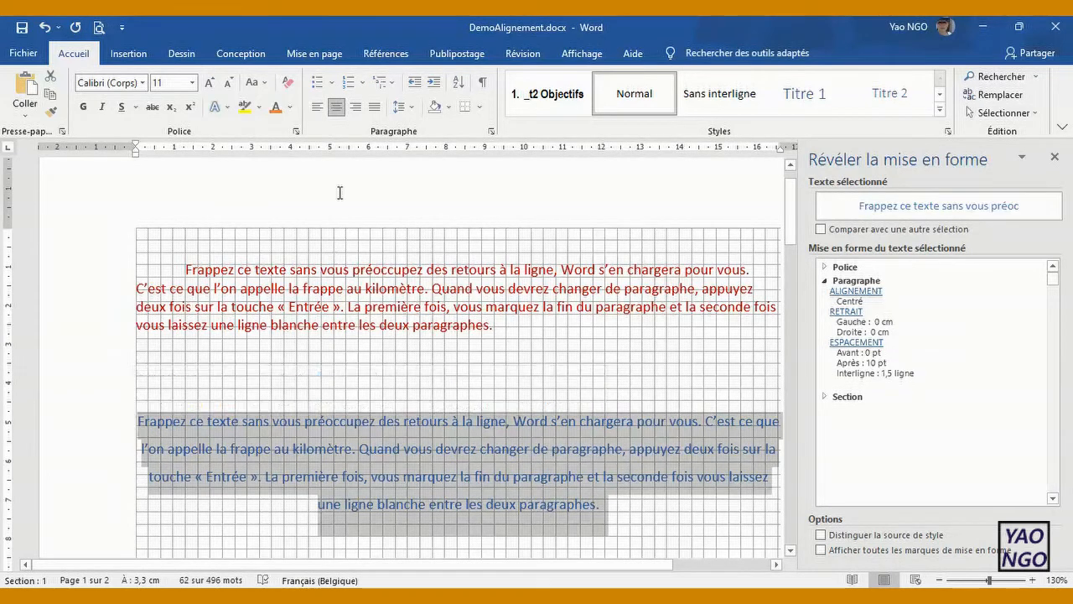
pyautogui.click(317, 107)
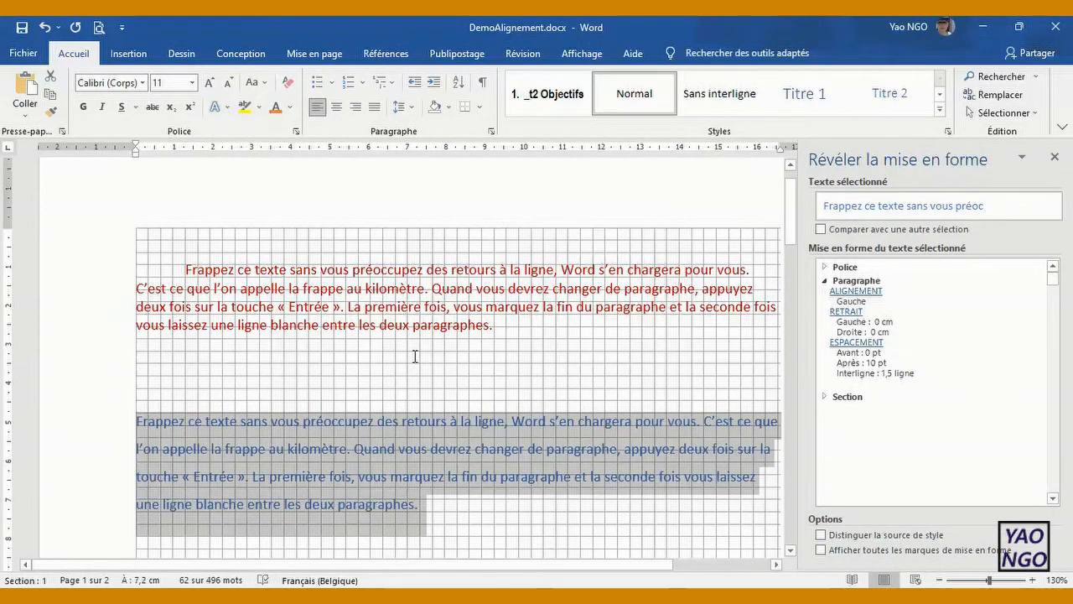
# Step: Give the blue paragraph a hanging (Négatif) indent of 1,27 cm
pyautogui.click(407, 386)
pyautogui.moveTo(426, 518); pyautogui.dragTo(117, 432)
pyautogui.click(537, 532)
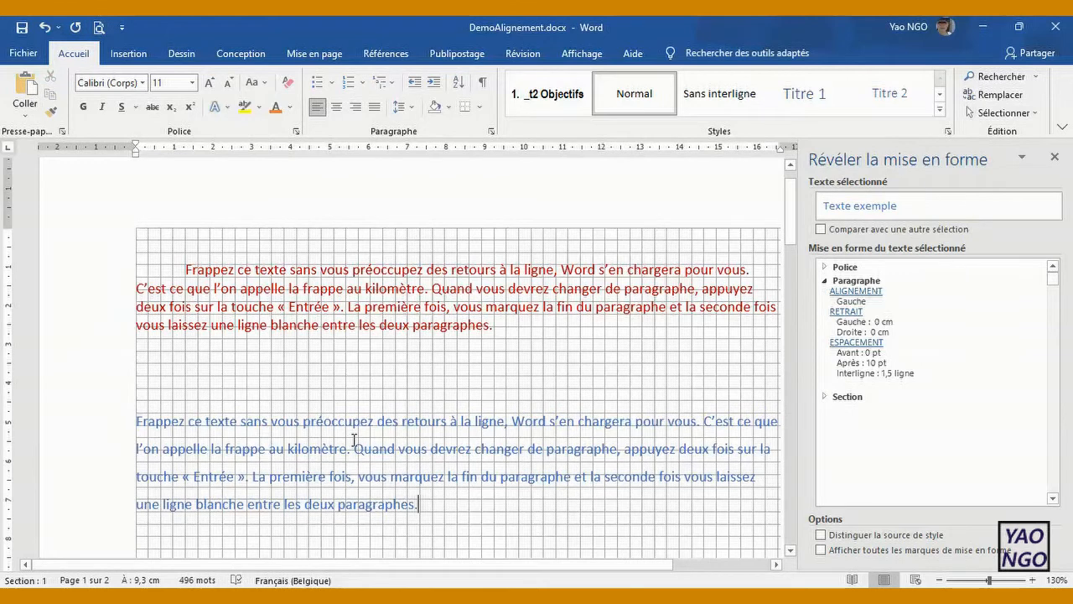
pyautogui.click(849, 312)
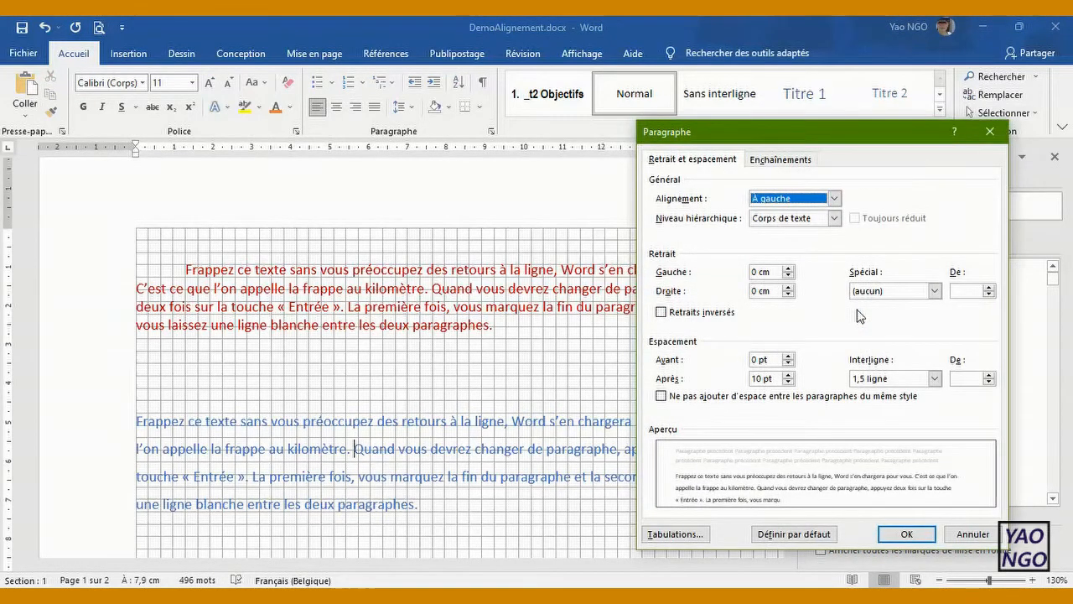
pyautogui.click(935, 291)
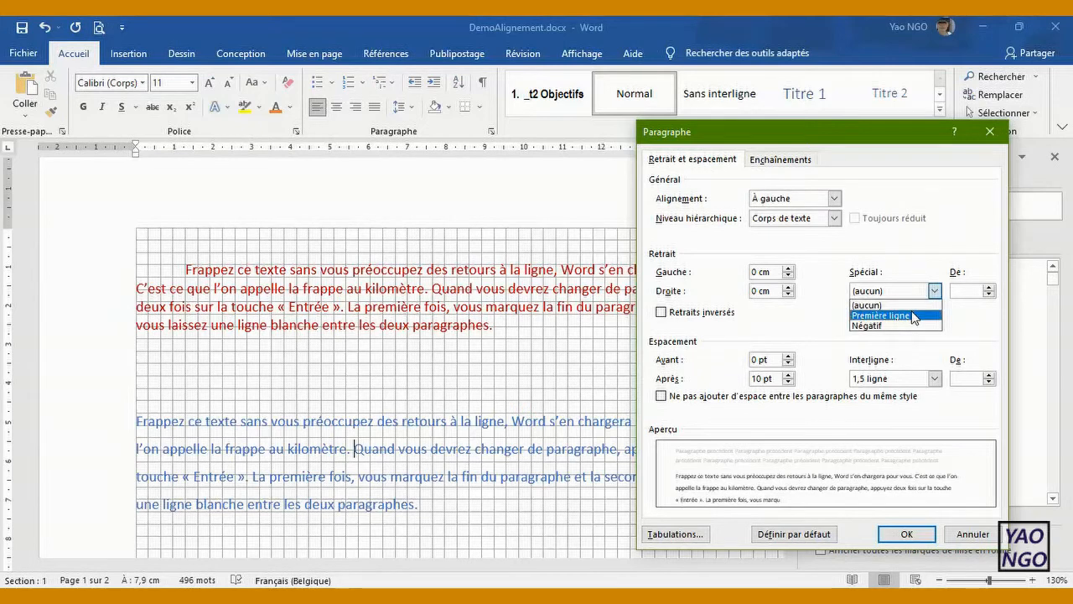
pyautogui.click(869, 326)
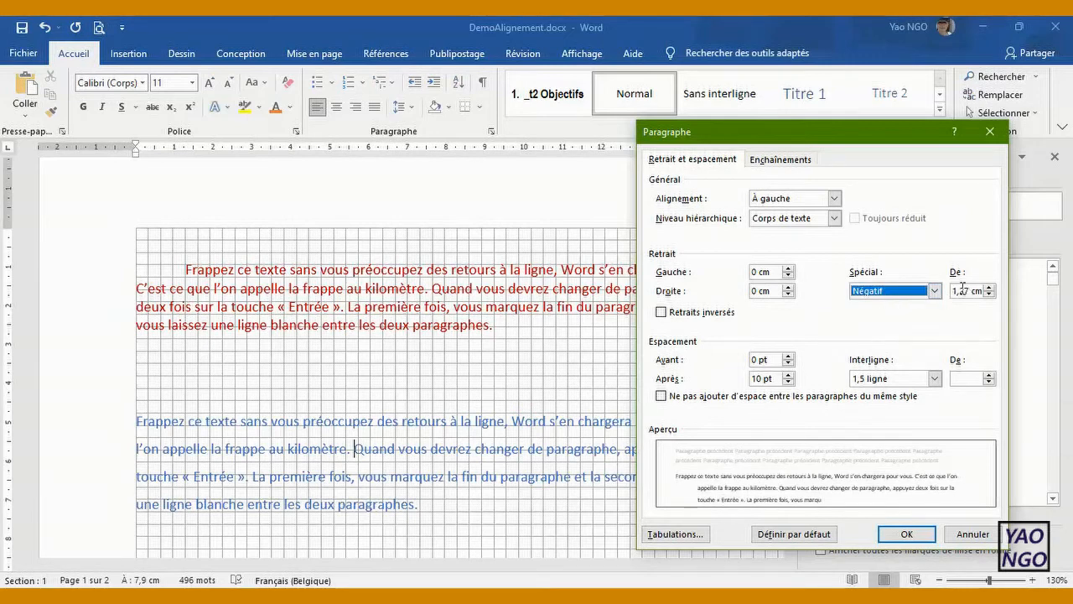
pyautogui.click(906, 534)
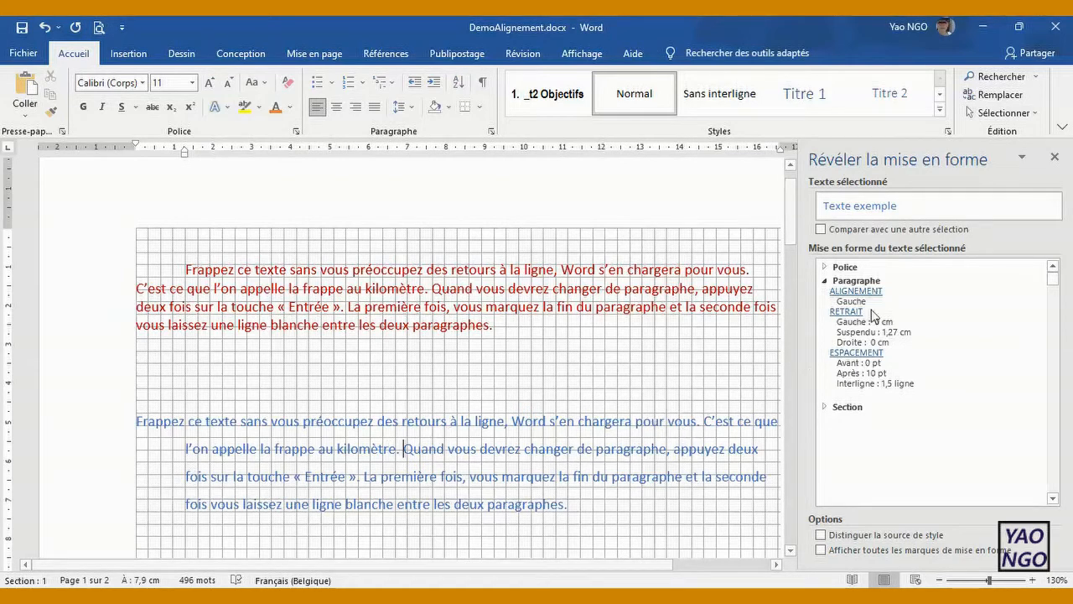
# Step: Review the blue paragraph's indent settings and compare its hanging indent with the red paragraph's first-line indent
pyautogui.click(844, 314)
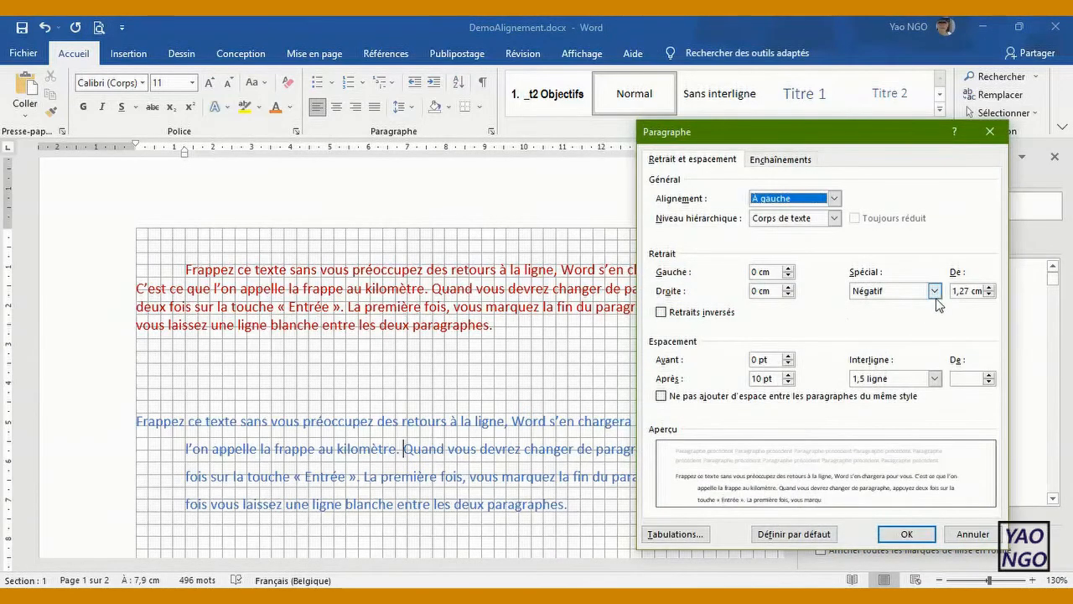
pyautogui.click(910, 535)
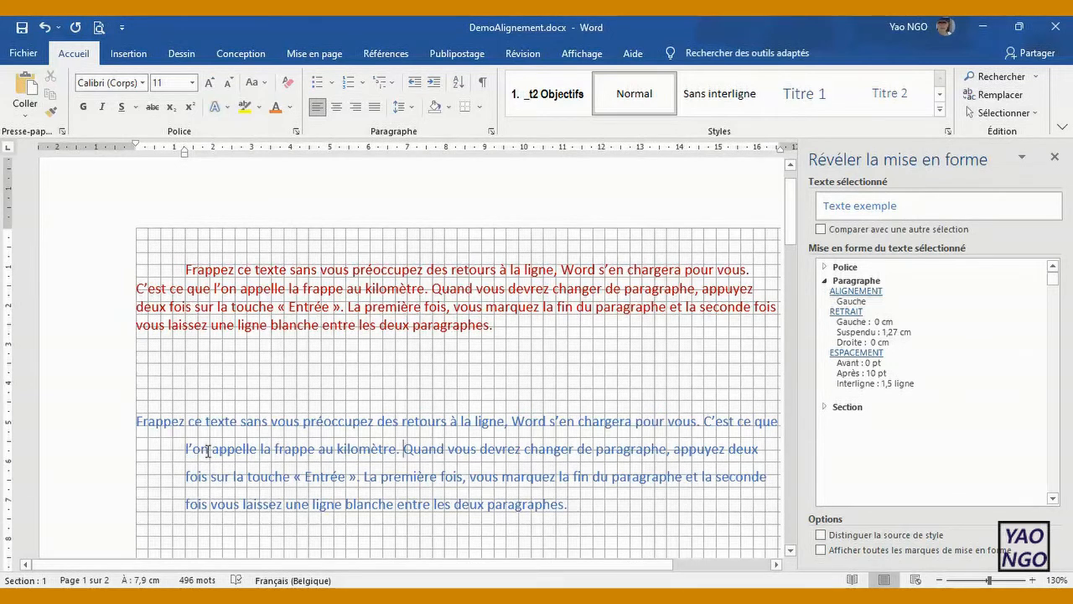
pyautogui.moveTo(792, 248)
pyautogui.mouseDown()
pyautogui.moveTo(810, 268)
pyautogui.moveTo(808, 256)
pyautogui.mouseUp()
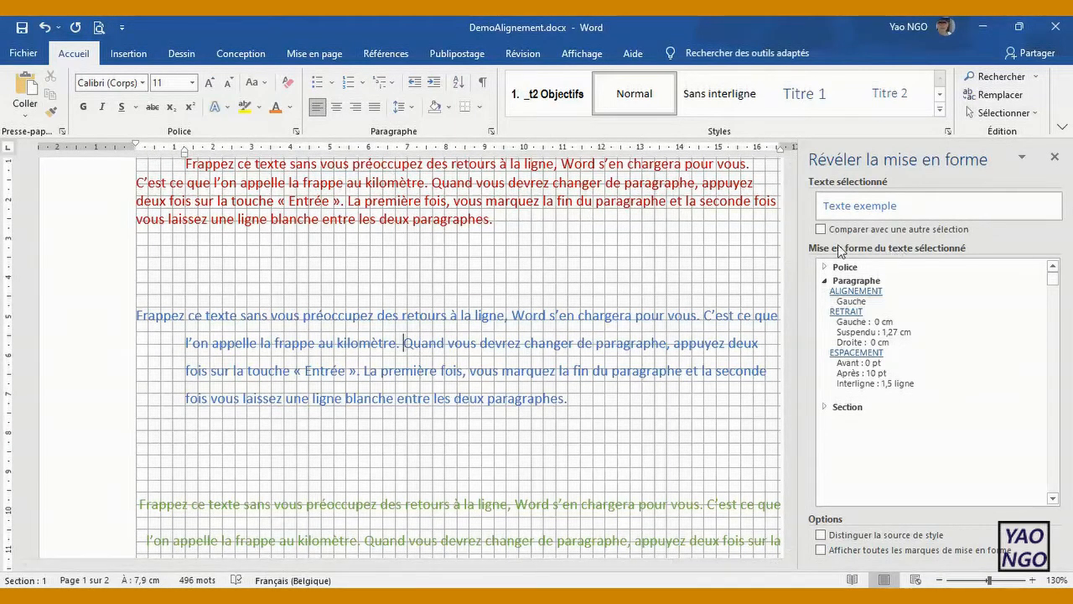
pyautogui.moveTo(789, 247); pyautogui.dragTo(795, 275)
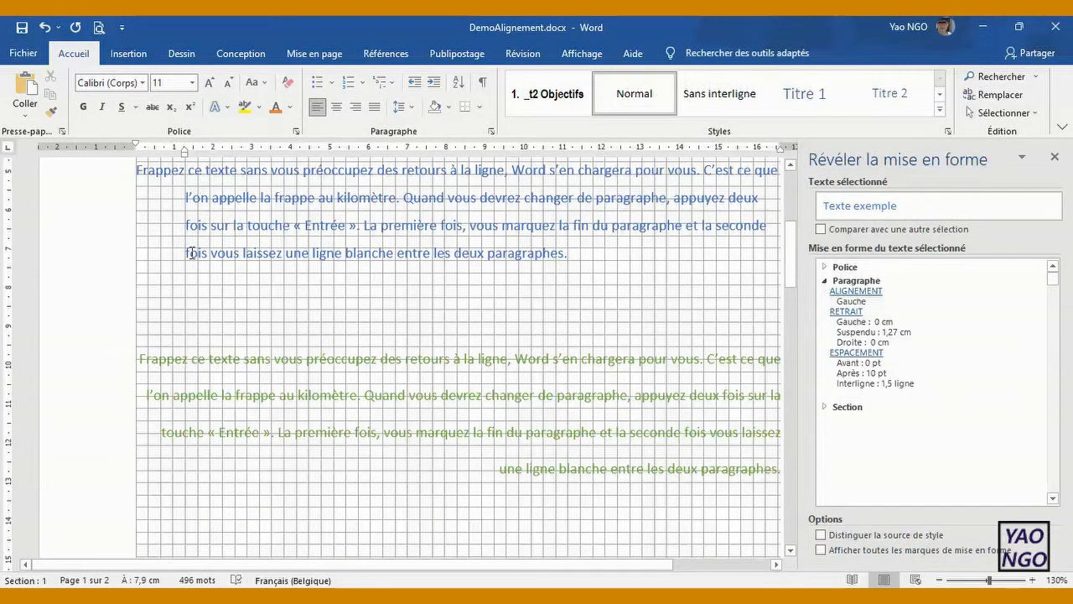
pyautogui.moveTo(789, 265); pyautogui.dragTo(797, 231)
pyautogui.moveTo(582, 468); pyautogui.dragTo(137, 369)
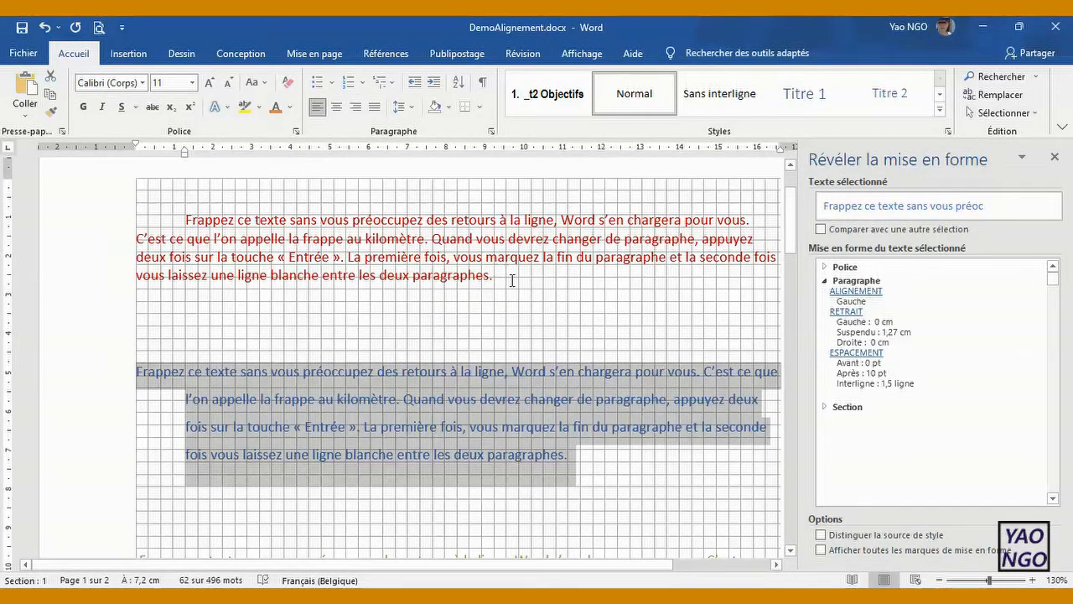
pyautogui.moveTo(503, 280); pyautogui.dragTo(186, 220)
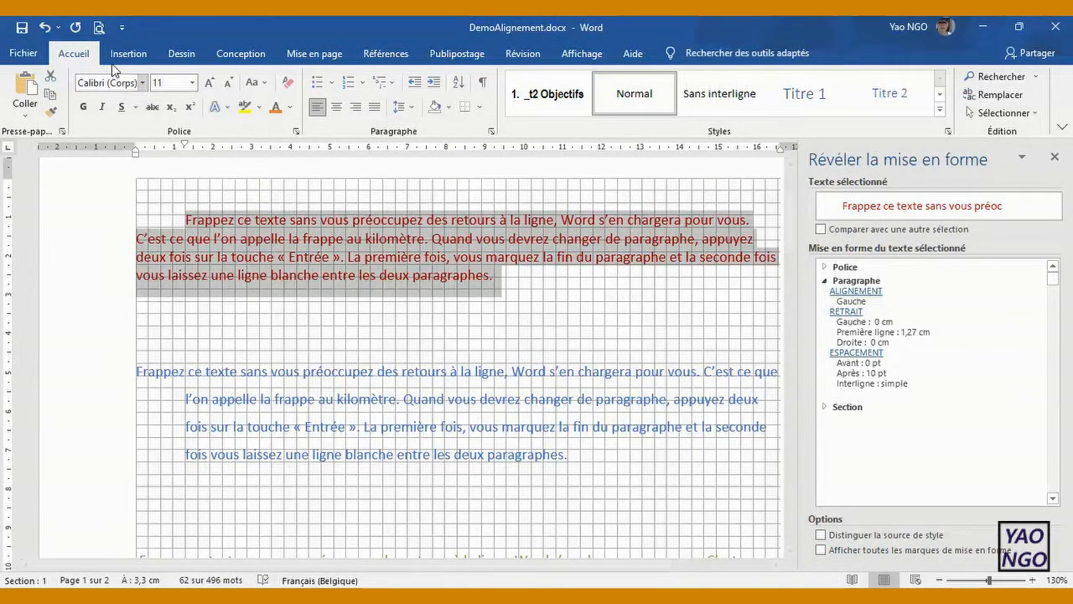
# Step: Undo the demonstration's indent and alignment changes on the blue and red paragraphs
pyautogui.click(46, 30)
pyautogui.click(46, 30)
pyautogui.click(47, 30)
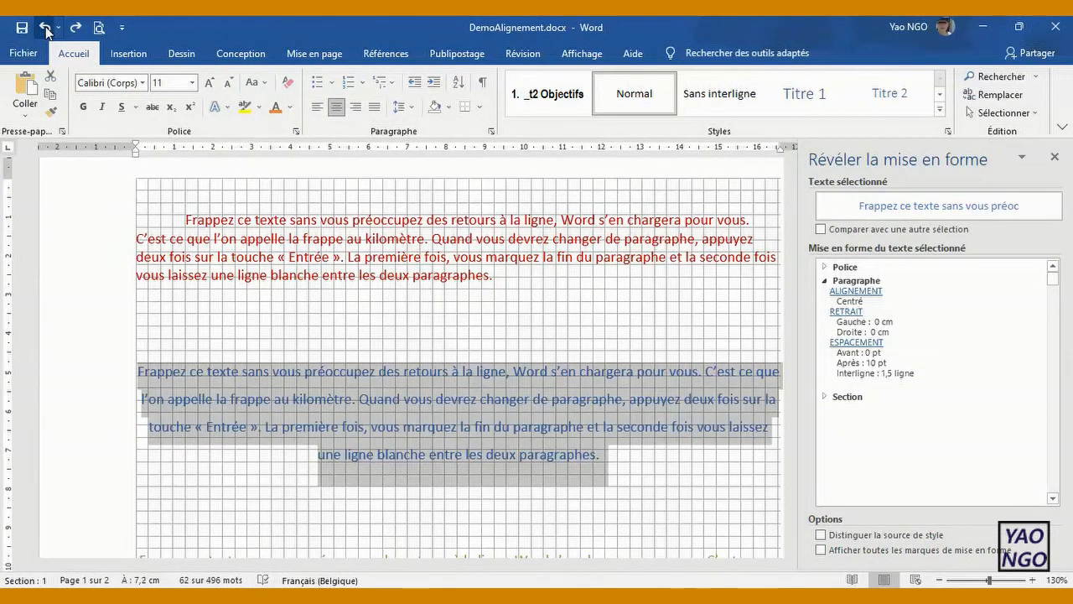
pyautogui.click(46, 30)
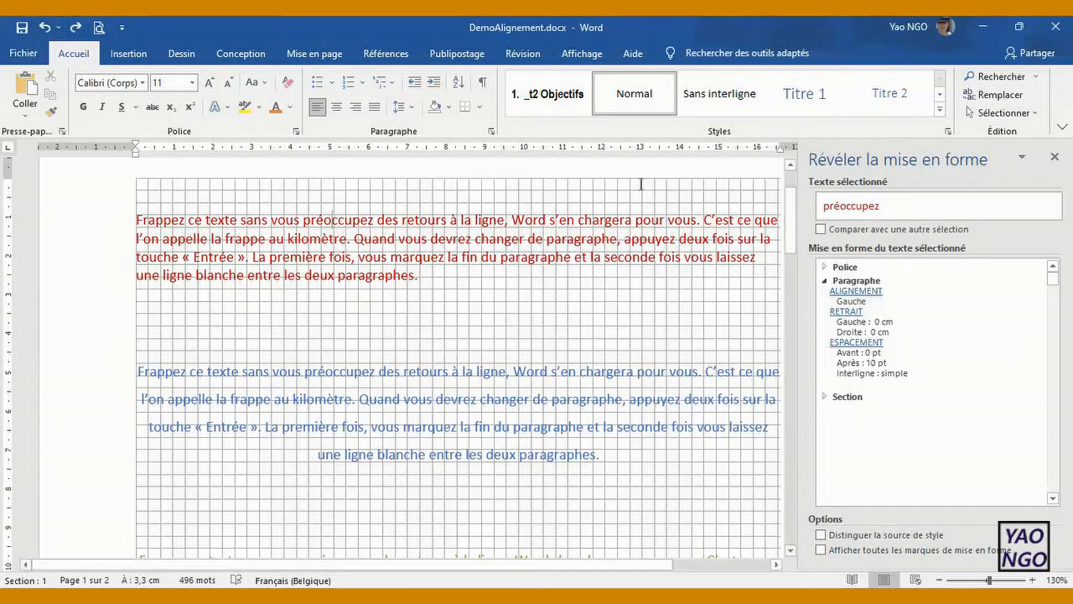
# Step: Hide the gridlines (Quadrillage) in the document
pyautogui.click(582, 53)
pyautogui.click(372, 96)
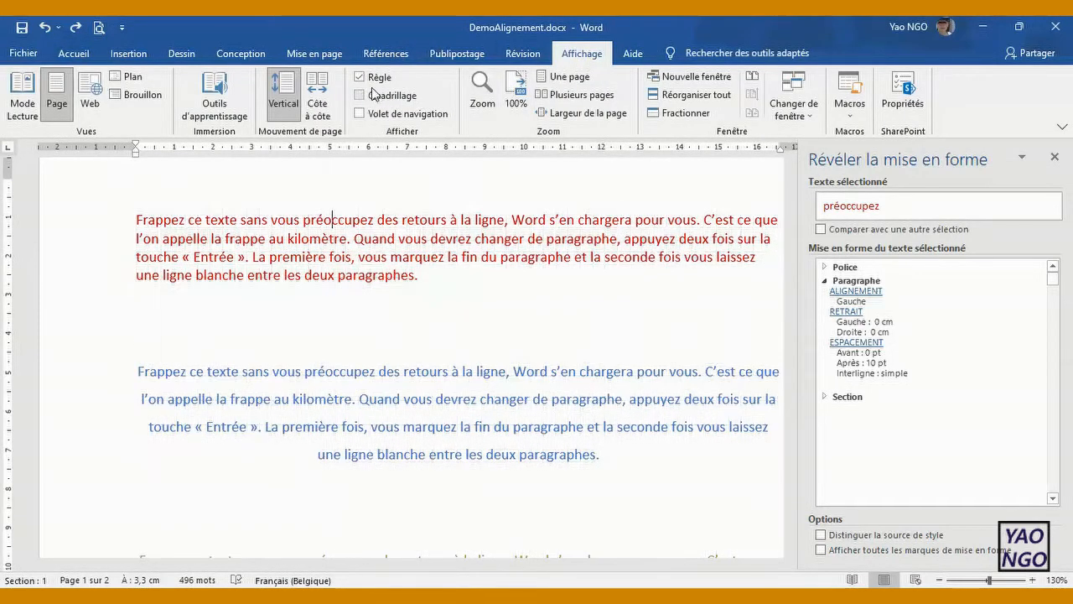
pyautogui.moveTo(790, 247); pyautogui.dragTo(790, 233)
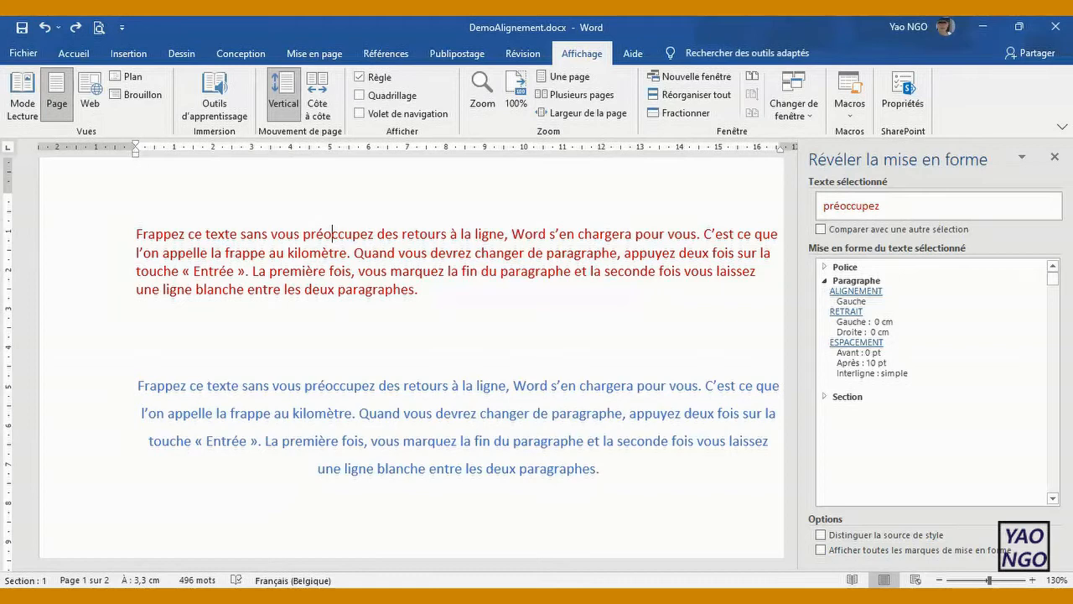
# Step: Check the exercise instructions in the Acrobat Reader PDF, return to Word and number all the text blocks in the 1. 2. 3. format
pyautogui.hotkey('alt', 'Tab')
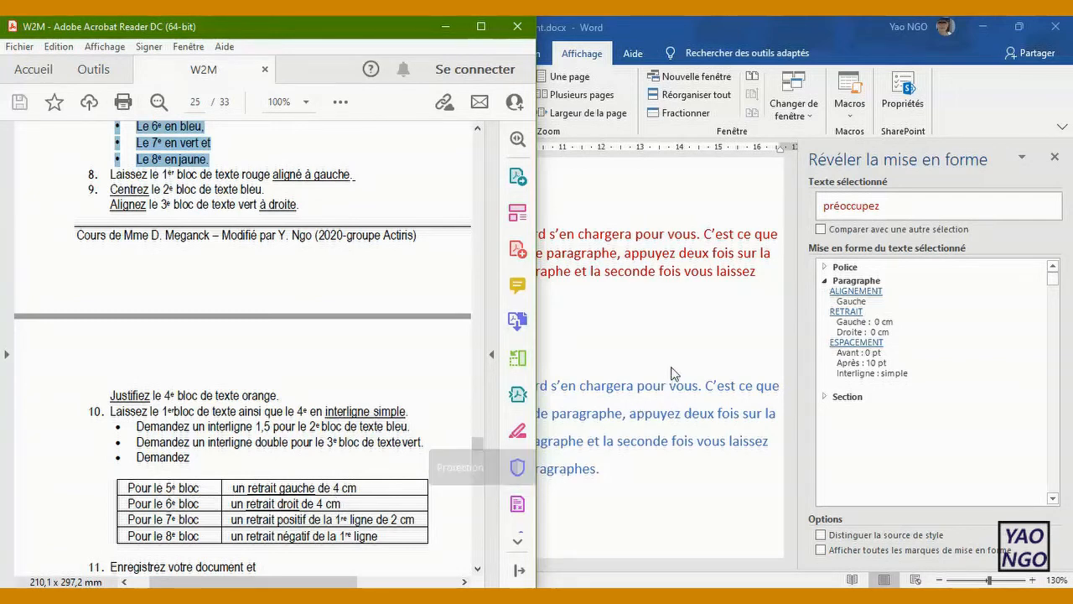
pyautogui.hotkey('alt', 'Tab')
pyautogui.hotkey('ctrl', 'a')
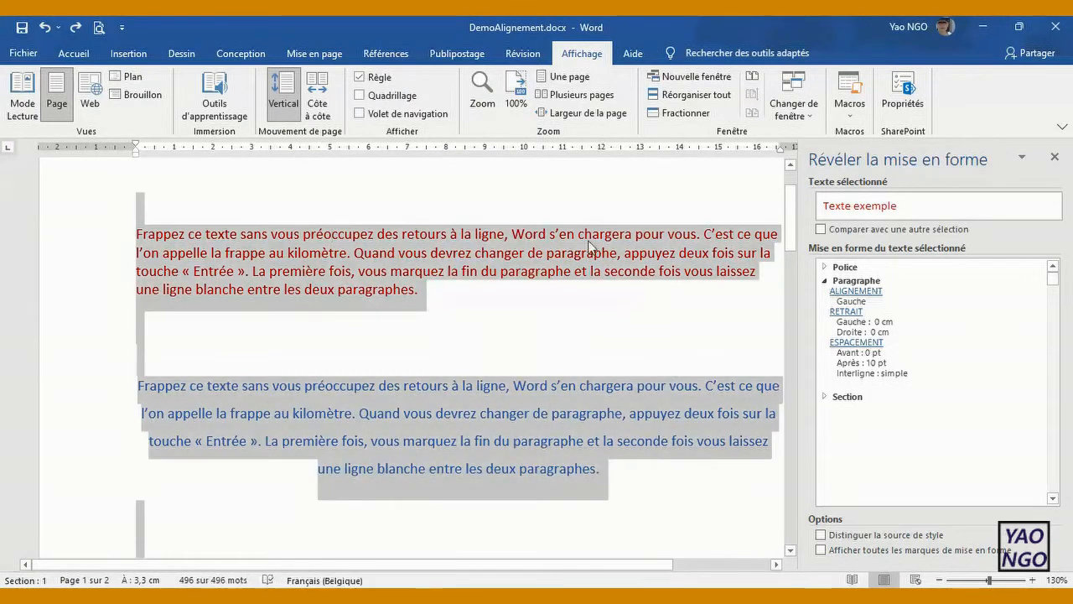
pyautogui.click(74, 53)
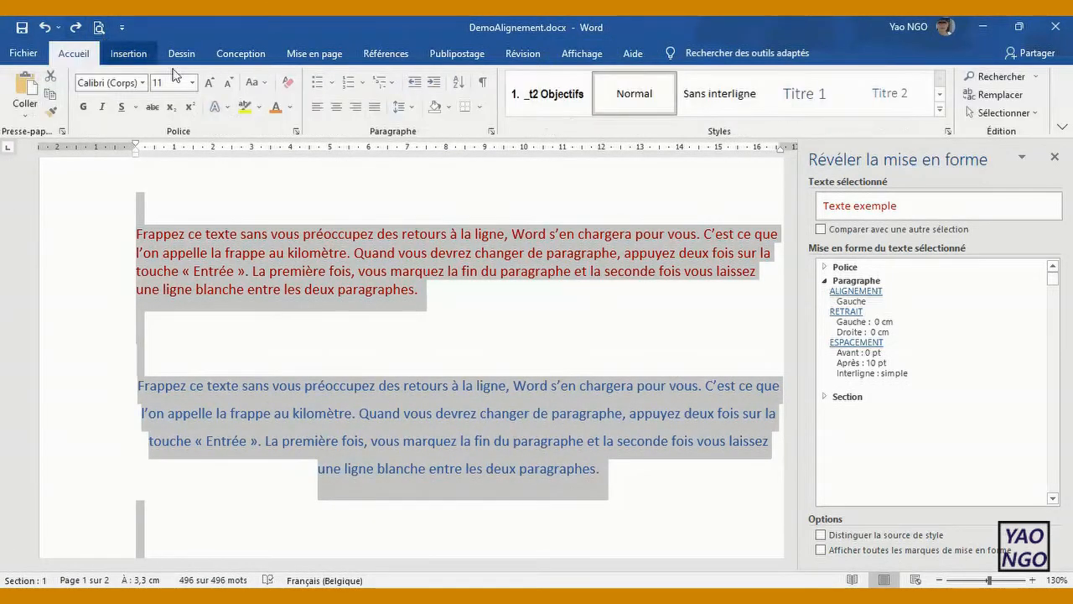
pyautogui.click(363, 86)
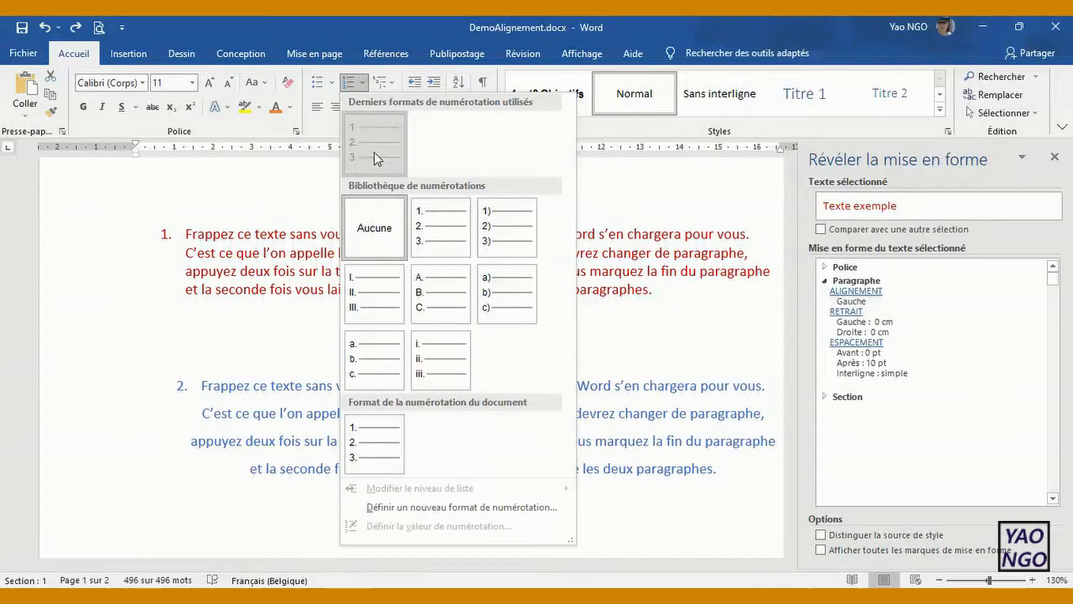
pyautogui.click(376, 143)
pyautogui.moveTo(795, 231); pyautogui.dragTo(798, 338)
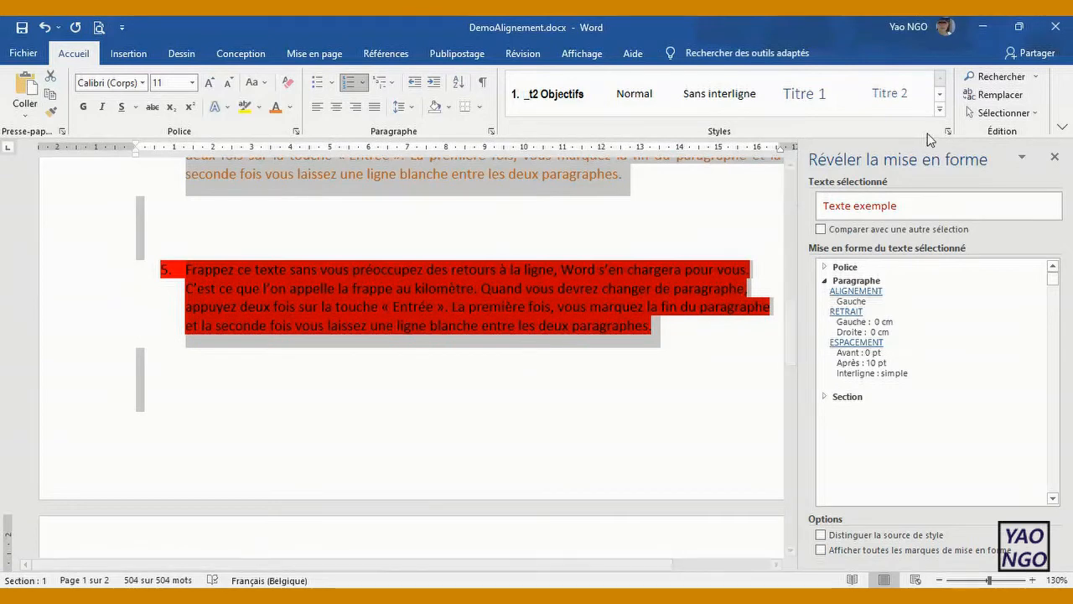
# Step: Arrange the Word window side by side with the exercise PDF and close the Révéler la mise en forme pane
pyautogui.click(1020, 27)
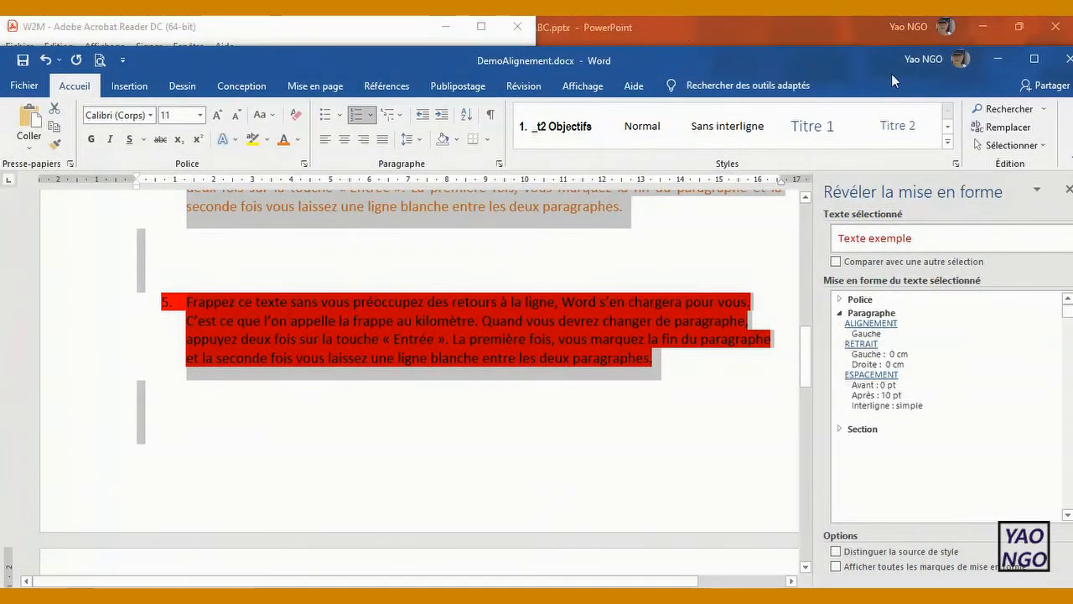
pyautogui.moveTo(746, 52); pyautogui.dragTo(974, 74)
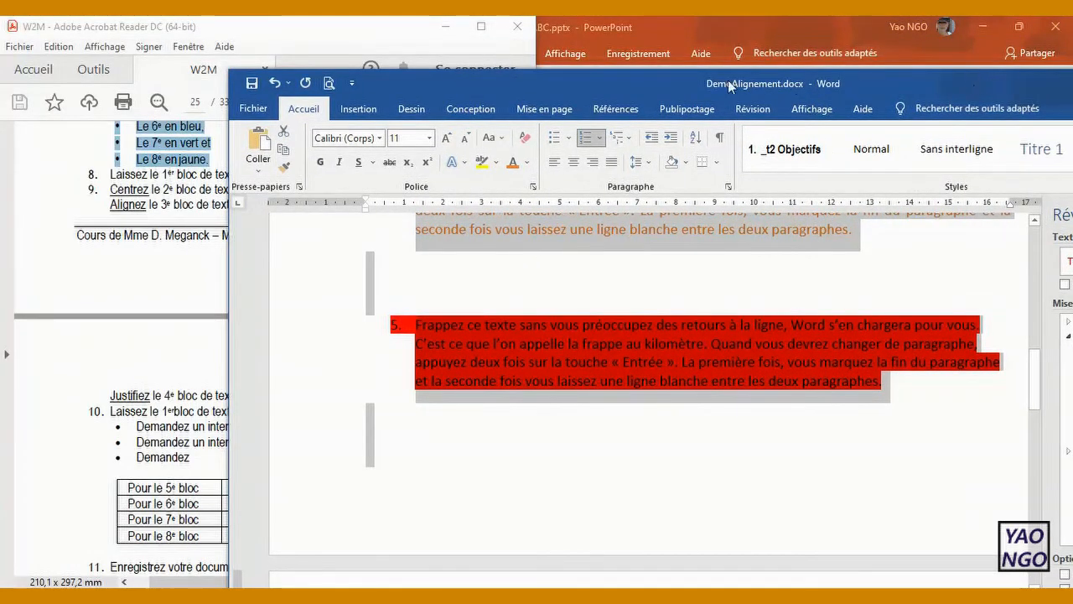
pyautogui.moveTo(686, 78); pyautogui.dragTo(1072, 88)
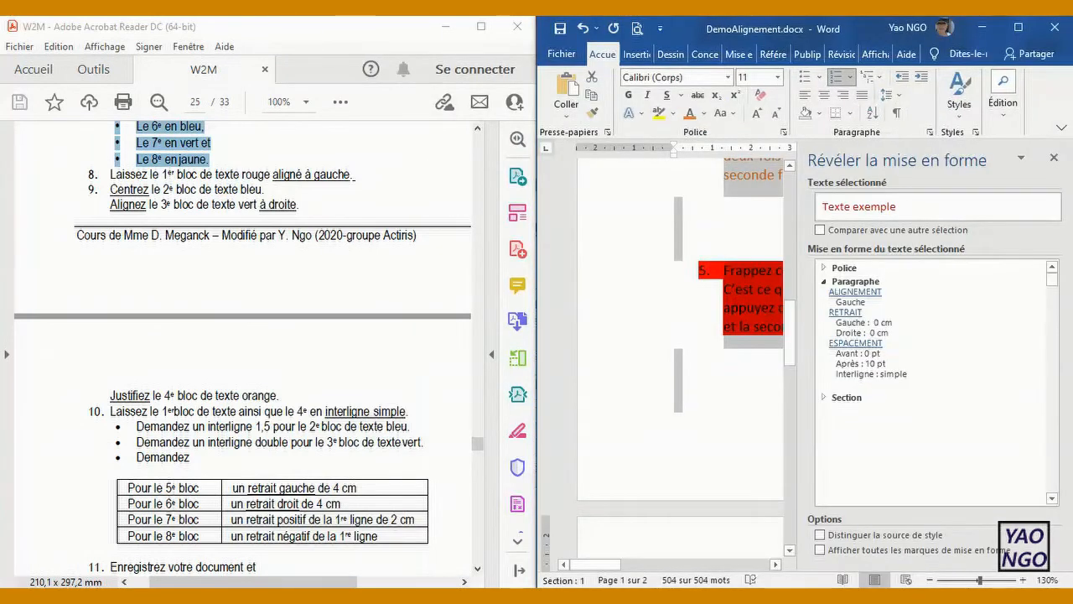
pyautogui.click(1054, 158)
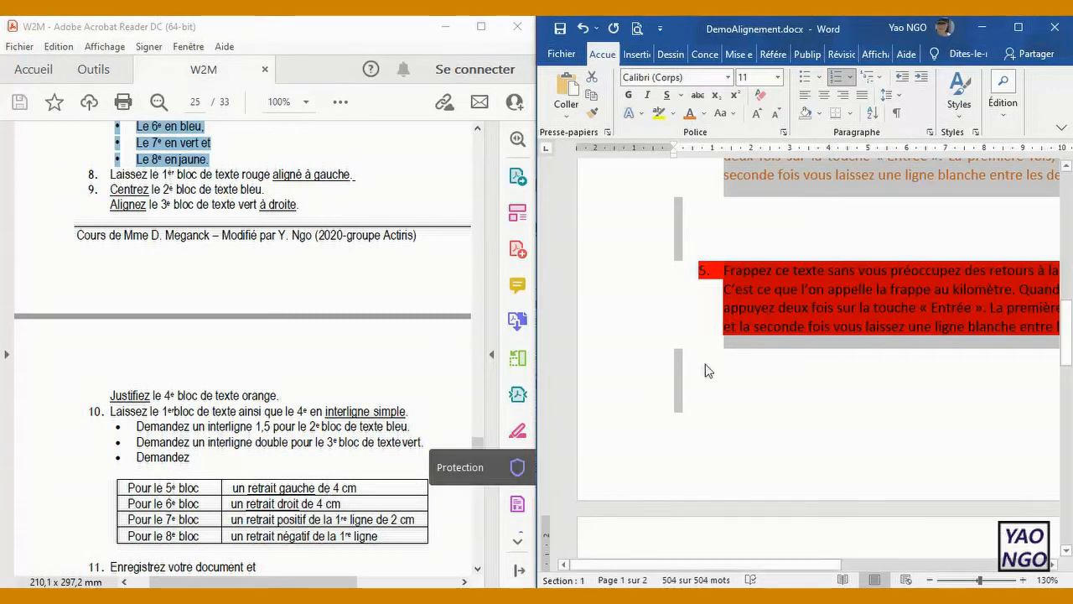
# Step: Try to apply a left indent of 4 cm to the entire selected text
pyautogui.click(930, 134)
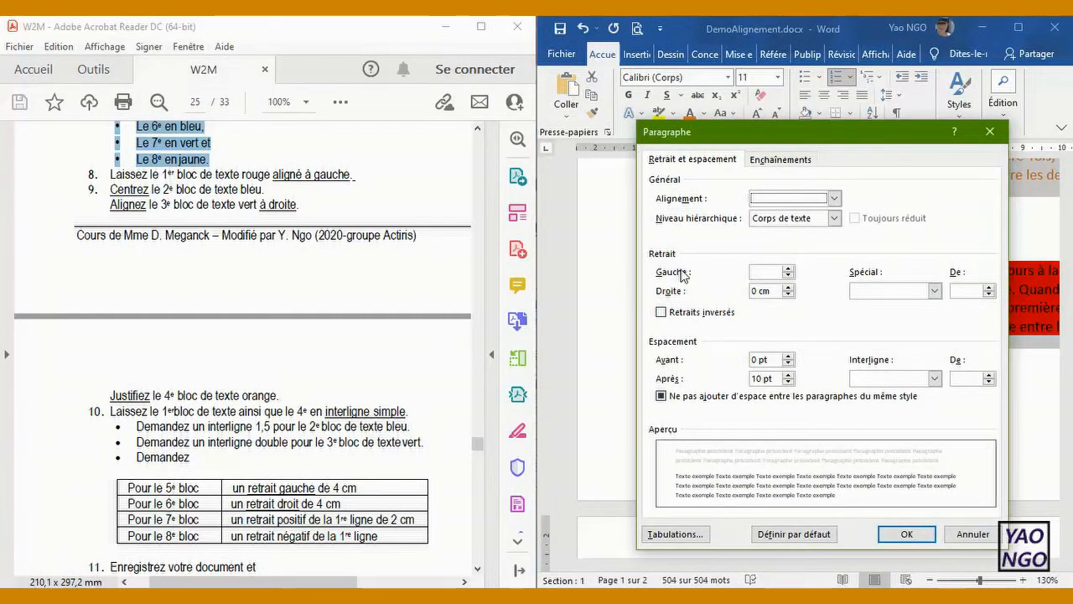
pyautogui.click(766, 272)
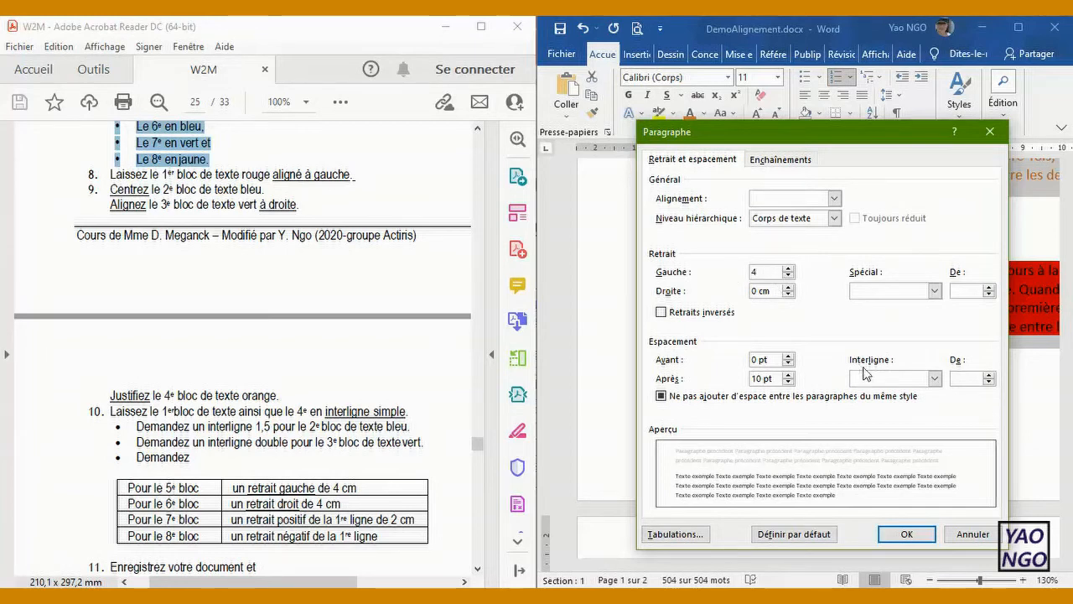
pyautogui.click(909, 535)
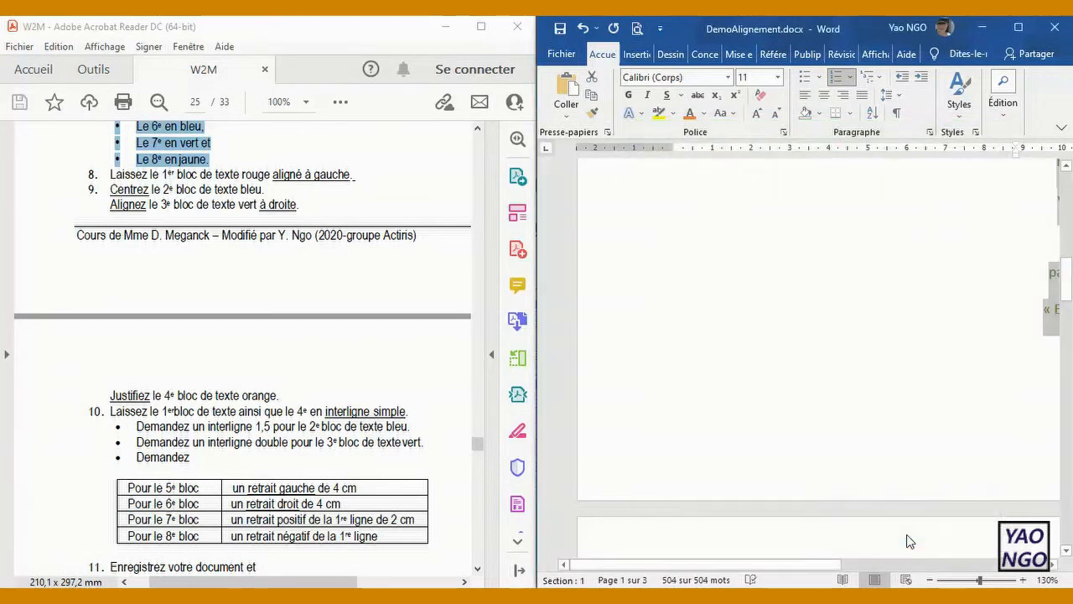
# Step: Zoom the document out to 70% and undo the left indent applied to the whole text
pyautogui.click(930, 581)
pyautogui.click(930, 581)
pyautogui.click(930, 580)
pyautogui.click(930, 580)
pyautogui.click(930, 580)
pyautogui.click(930, 580)
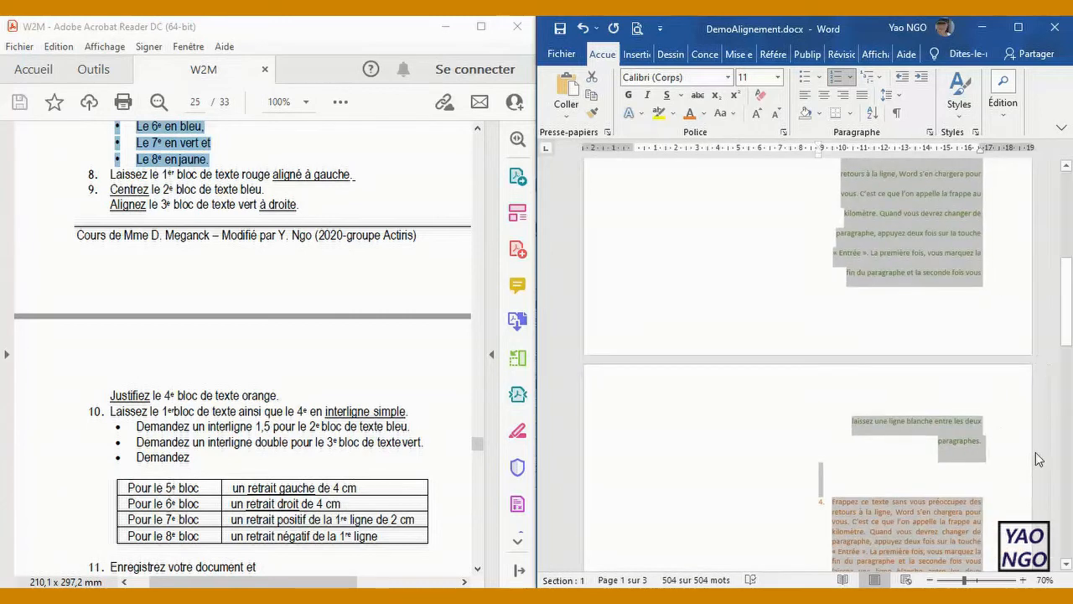
pyautogui.moveTo(1067, 333); pyautogui.dragTo(1067, 247)
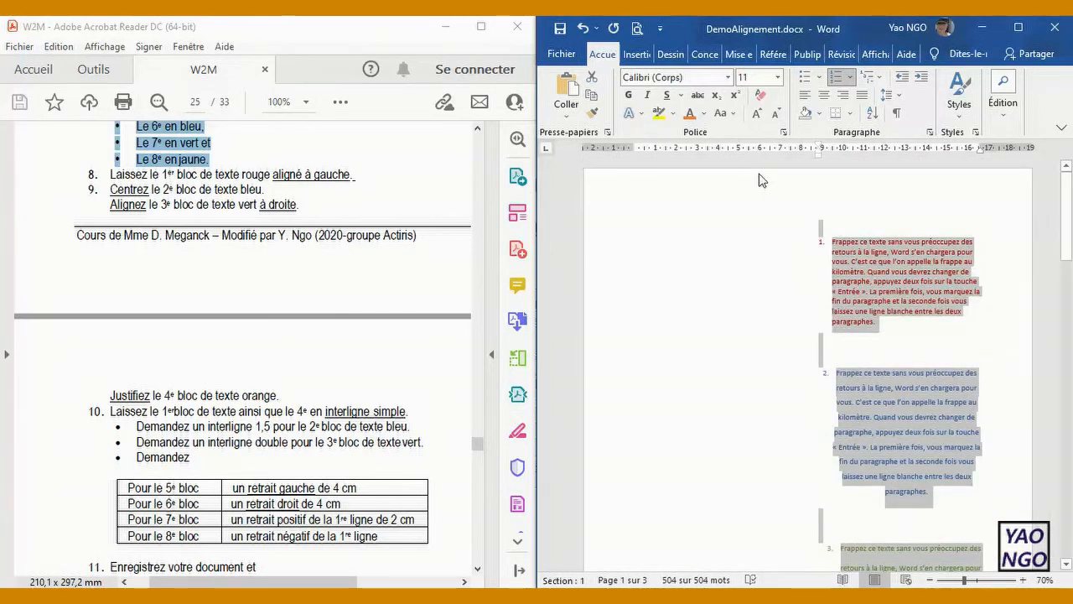
pyautogui.click(583, 31)
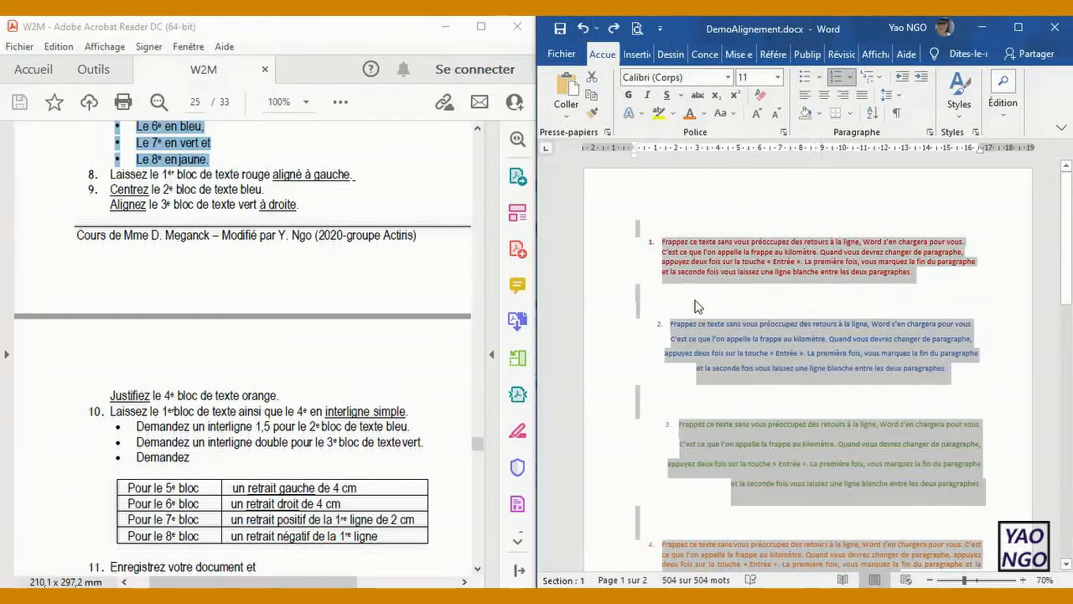
# Step: Try a 4 cm left indent with the special indent set to (aucun) on the red block 5, and undo it
pyautogui.click(695, 307)
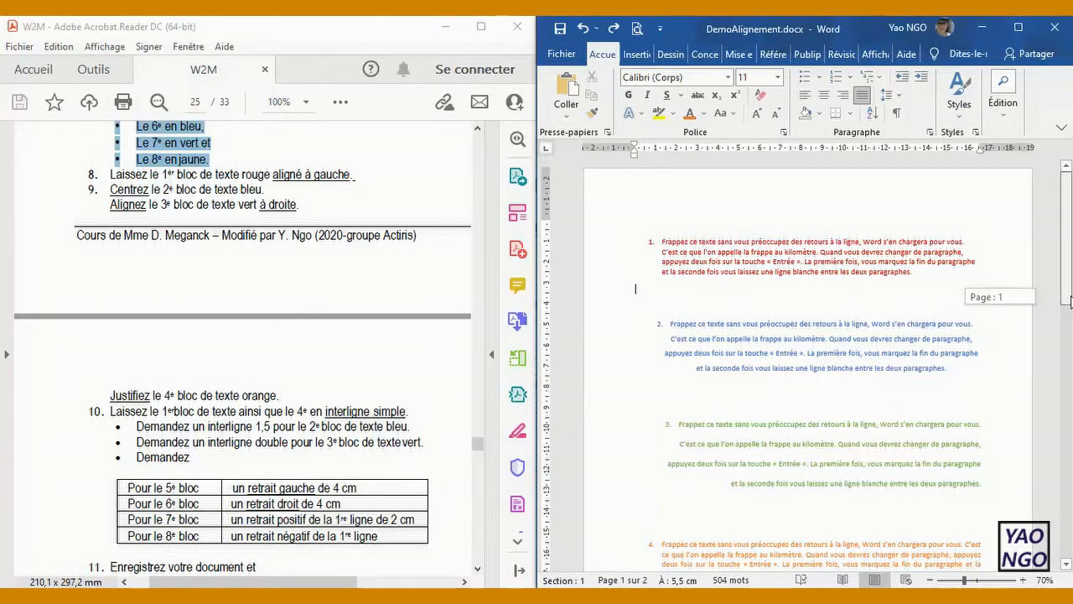
pyautogui.scroll(-5, 839, 361)
pyautogui.tripleClick(919, 397)
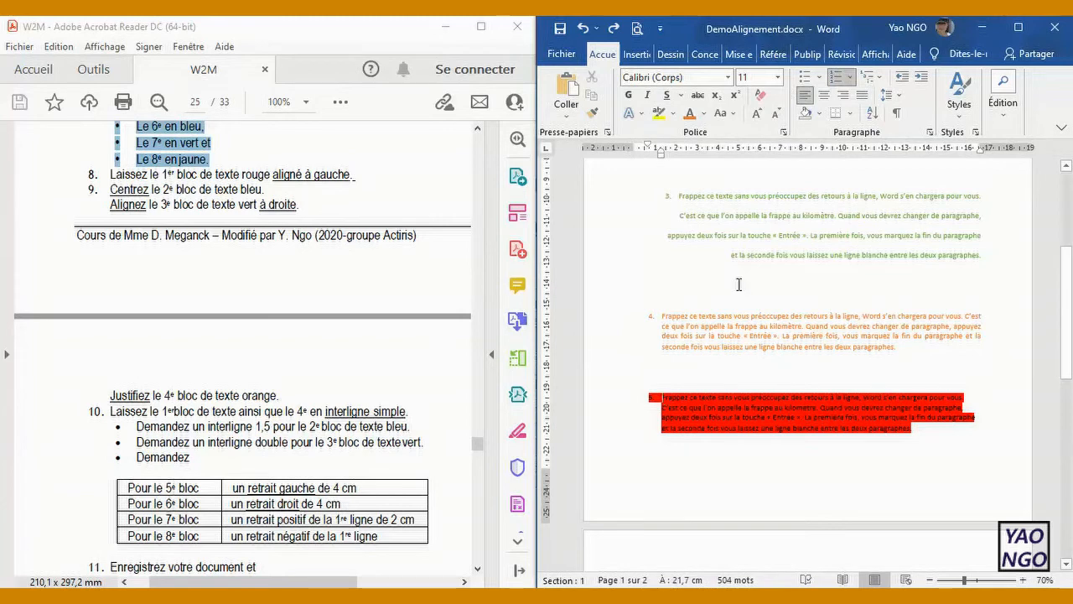
pyautogui.click(930, 132)
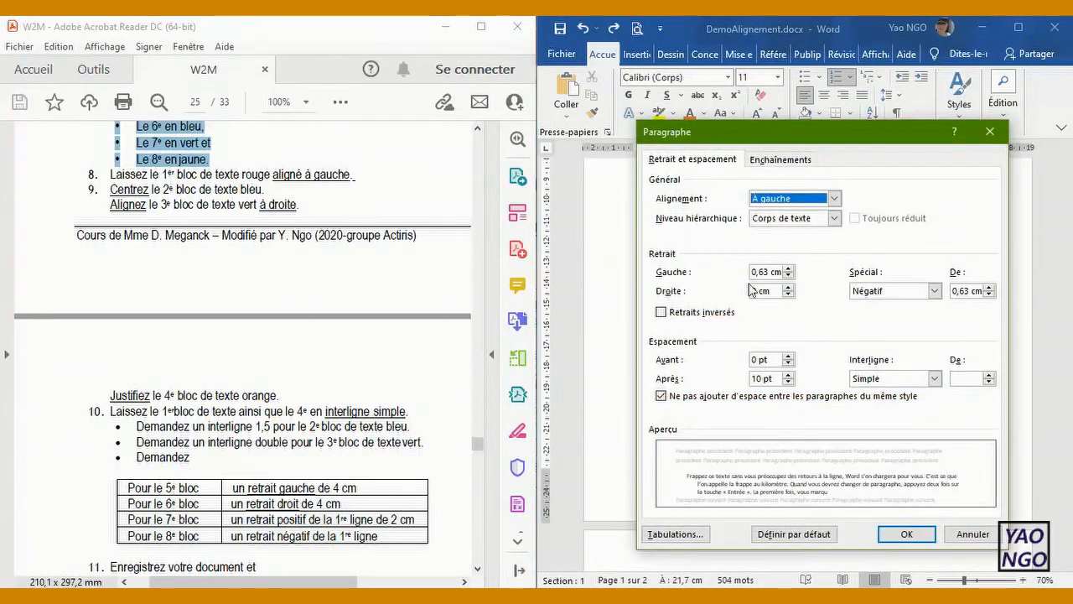
pyautogui.doubleClick(770, 272)
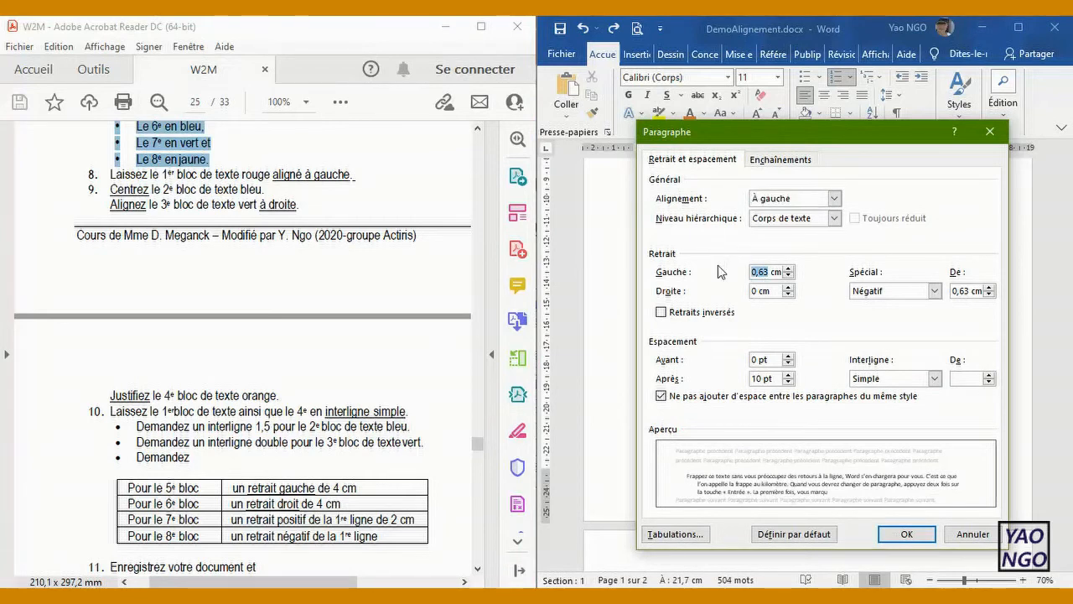
pyautogui.write('4')
pyautogui.click(935, 291)
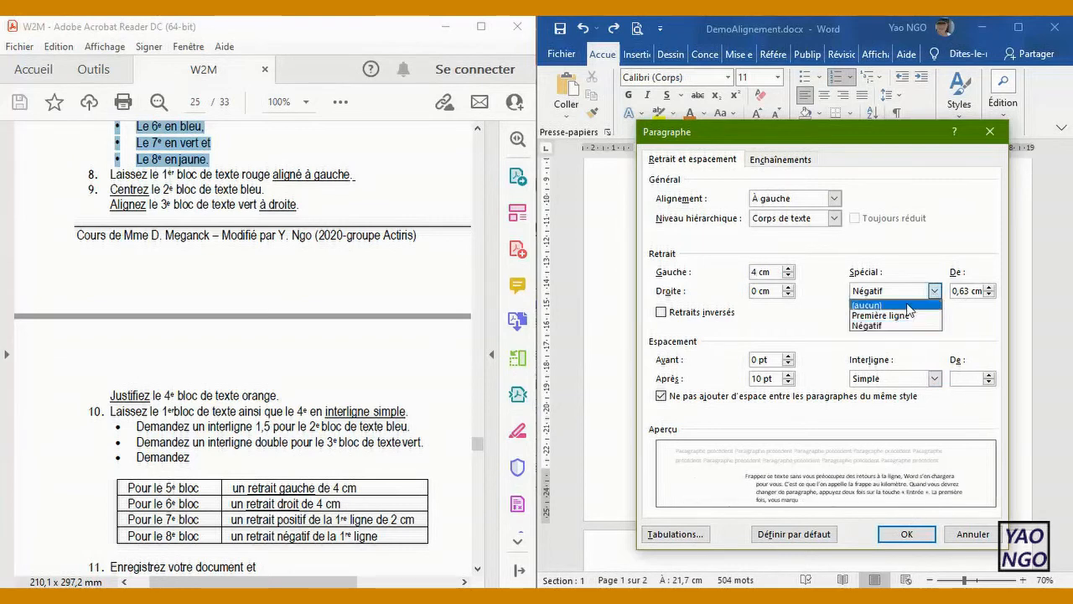
pyautogui.click(916, 305)
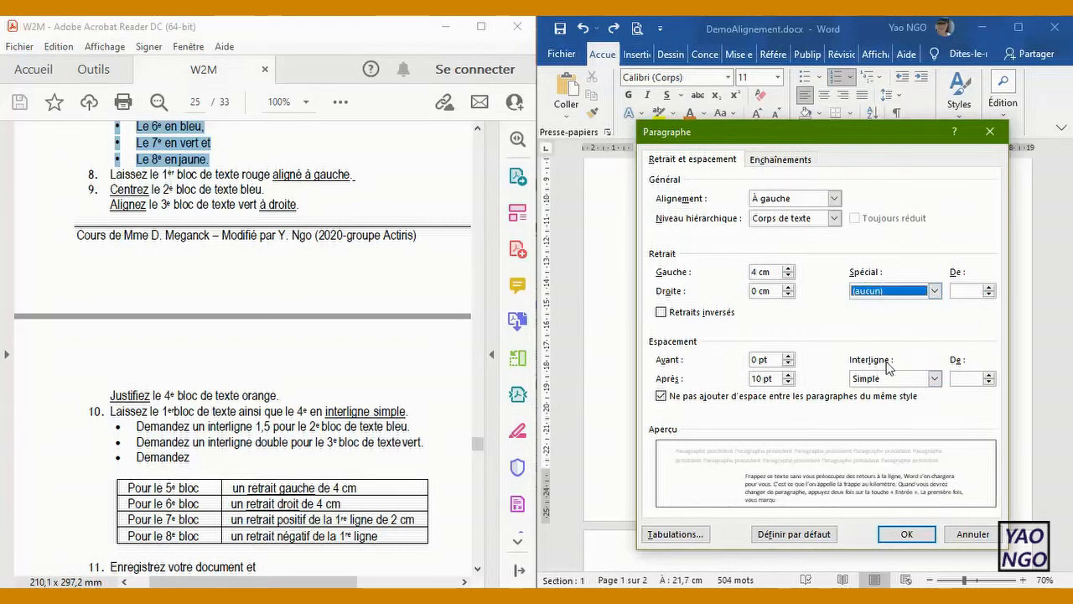
pyautogui.click(907, 534)
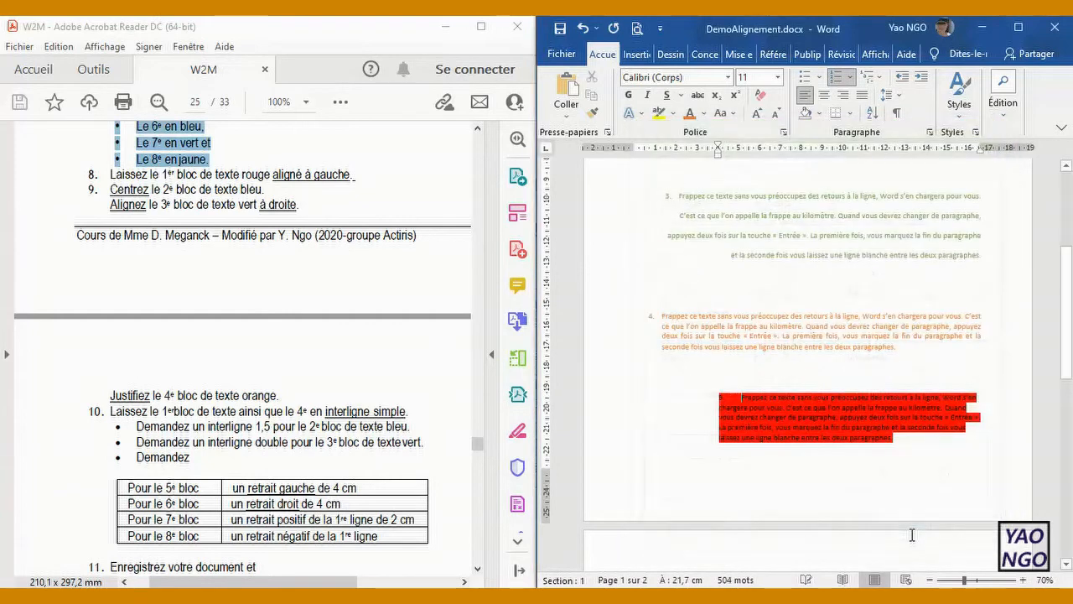
pyautogui.moveTo(1069, 339); pyautogui.dragTo(1069, 417)
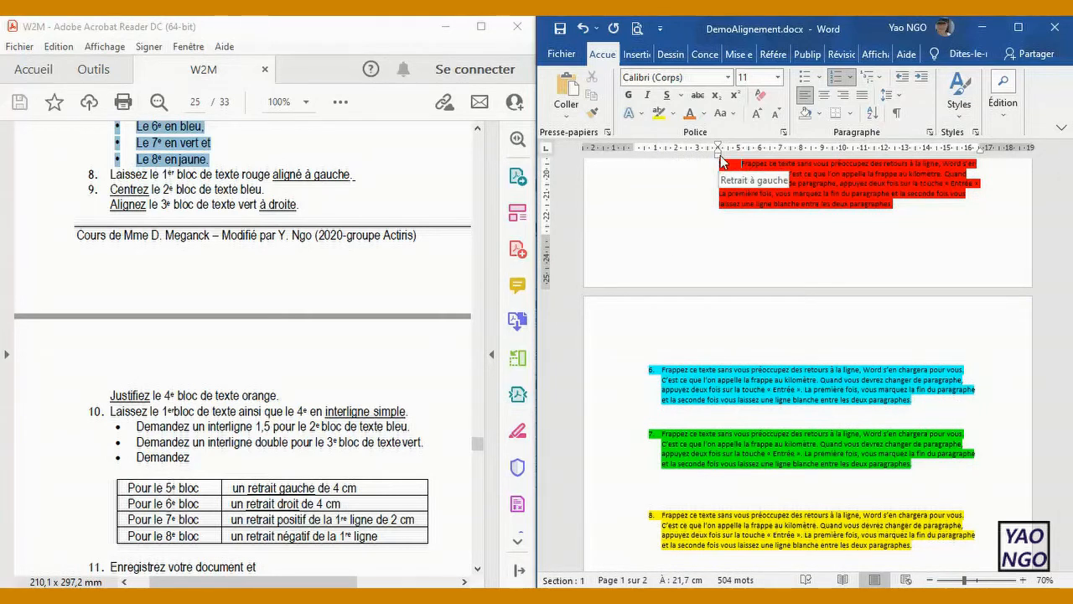
pyautogui.click(583, 30)
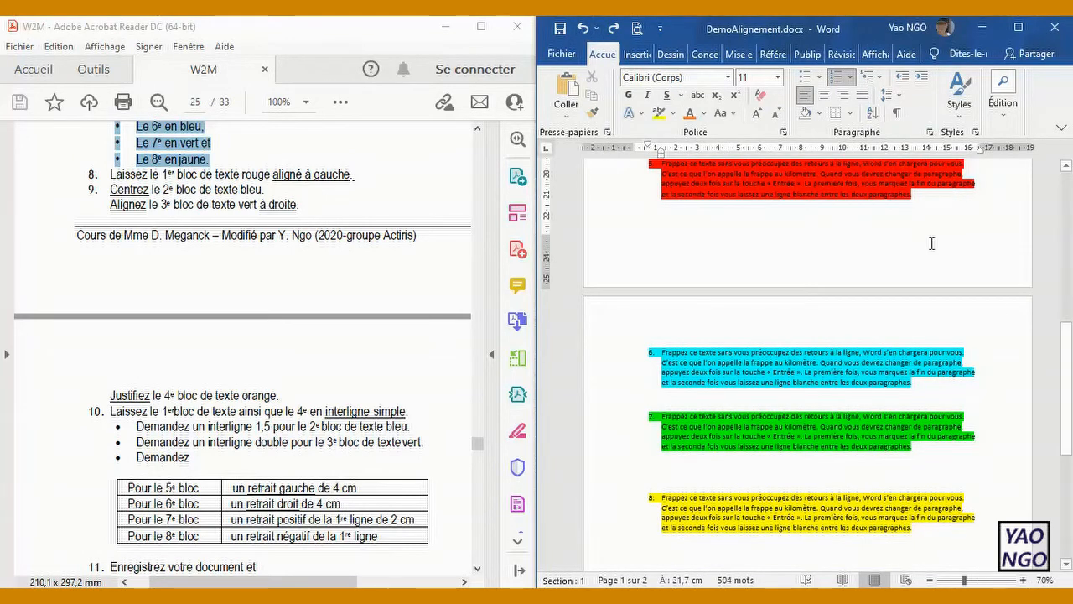
# Step: Remove the numbering from the red text block
pyautogui.moveTo(1068, 350); pyautogui.dragTo(1070, 337)
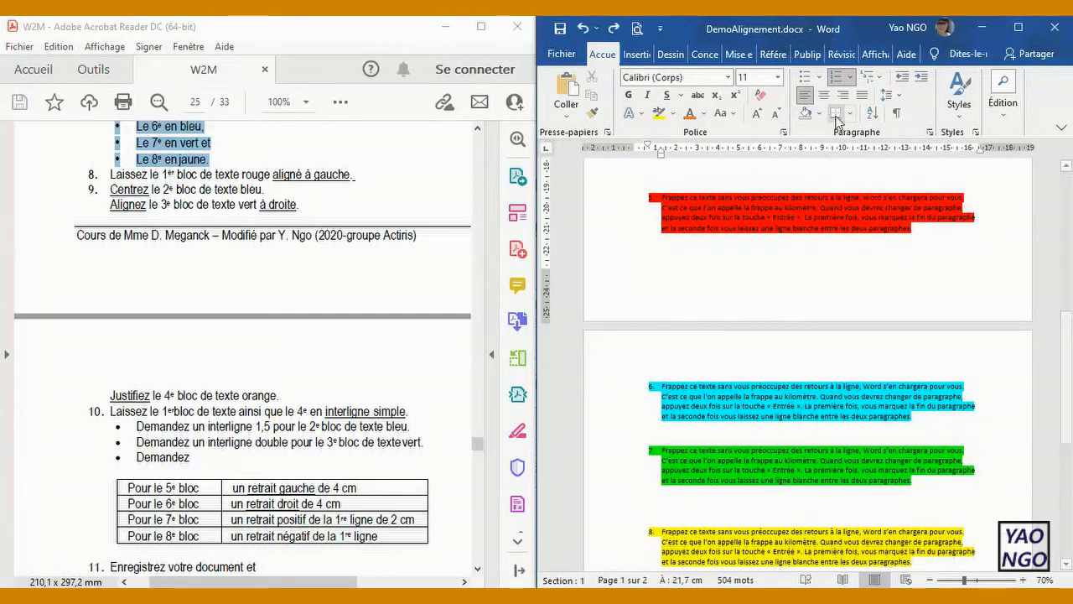
pyautogui.click(849, 77)
pyautogui.click(859, 219)
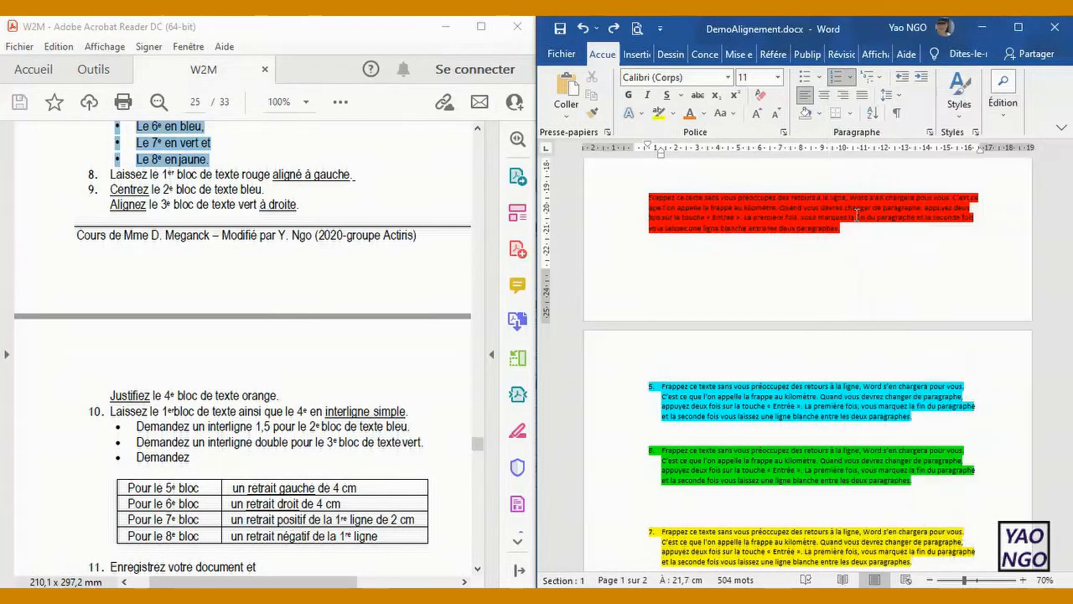
# Step: Set the red block's left indent to 4 cm in the paragraph settings
pyautogui.moveTo(1069, 371); pyautogui.dragTo(1070, 379)
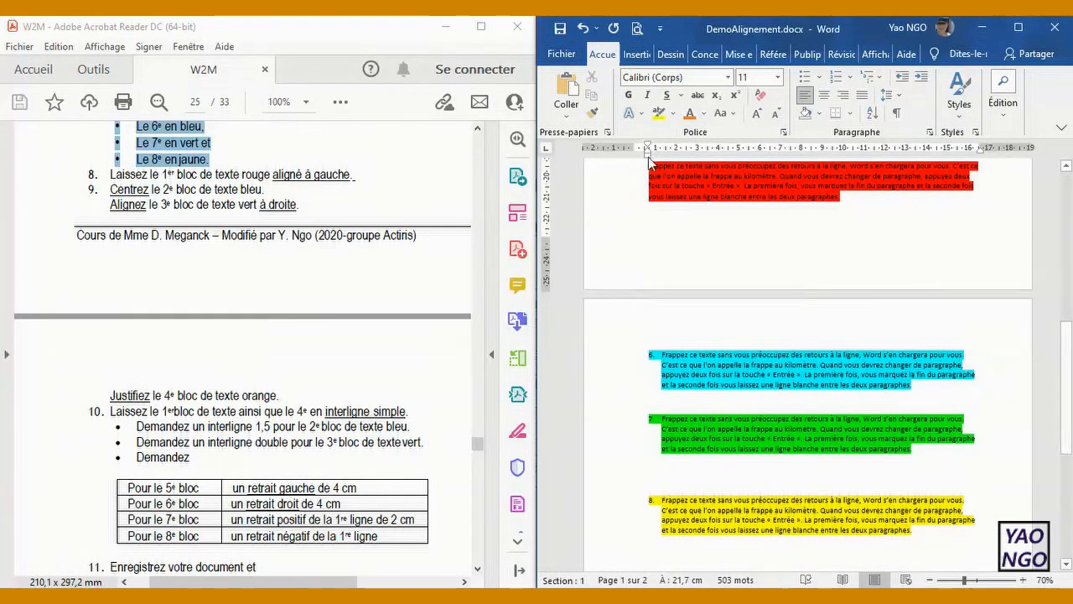
pyautogui.click(930, 132)
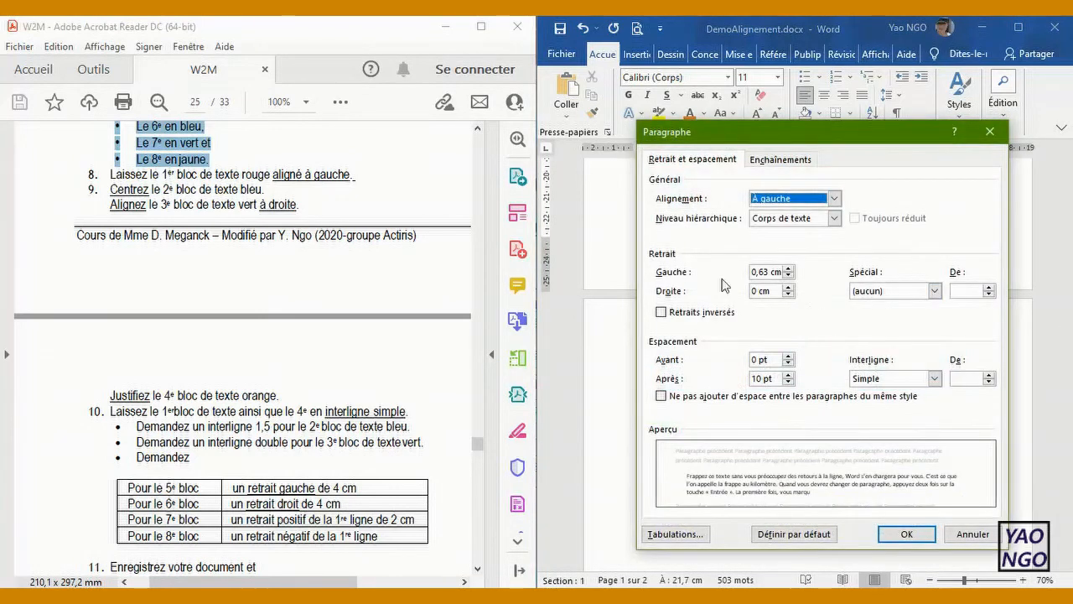
pyautogui.doubleClick(764, 272)
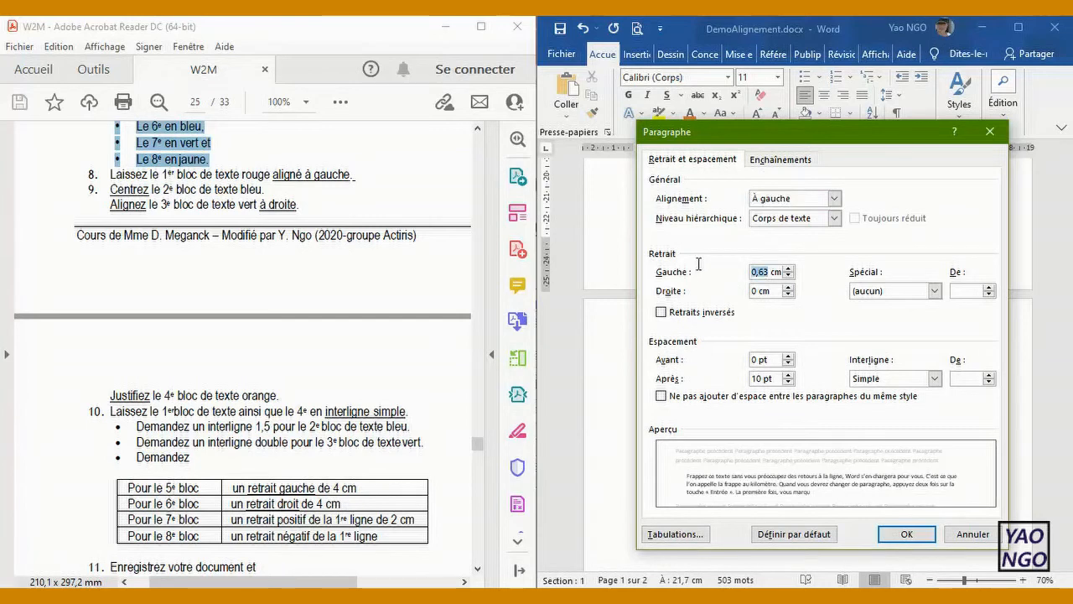
pyautogui.write('4')
pyautogui.click(908, 534)
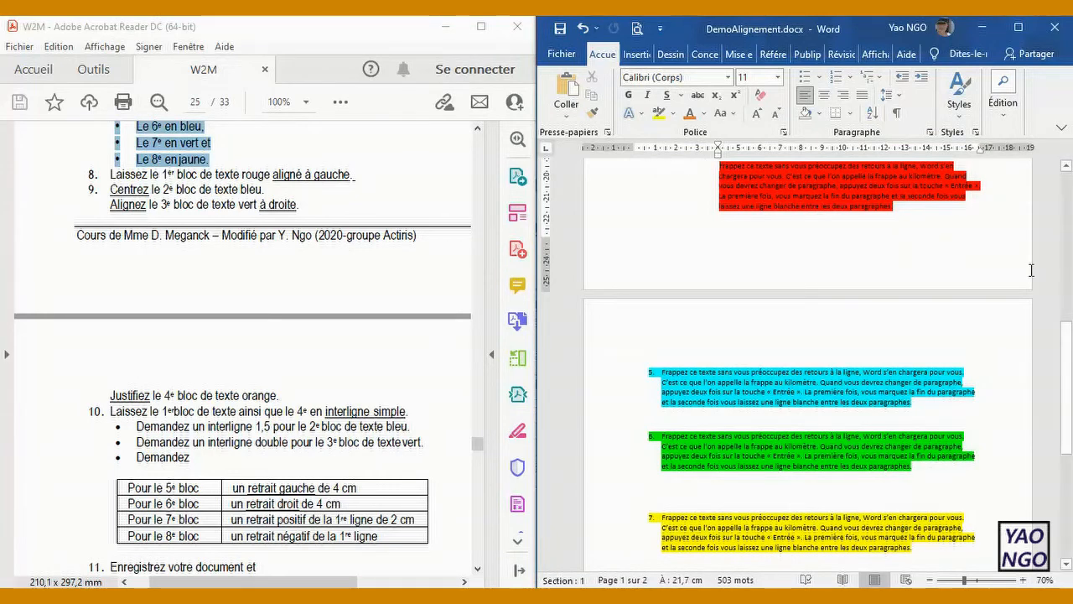
# Step: Set the blue-highlighted block's left indent to 0 cm, right indent to 4 cm and special indent to (aucun)
pyautogui.moveTo(1067, 379); pyautogui.dragTo(1039, 419)
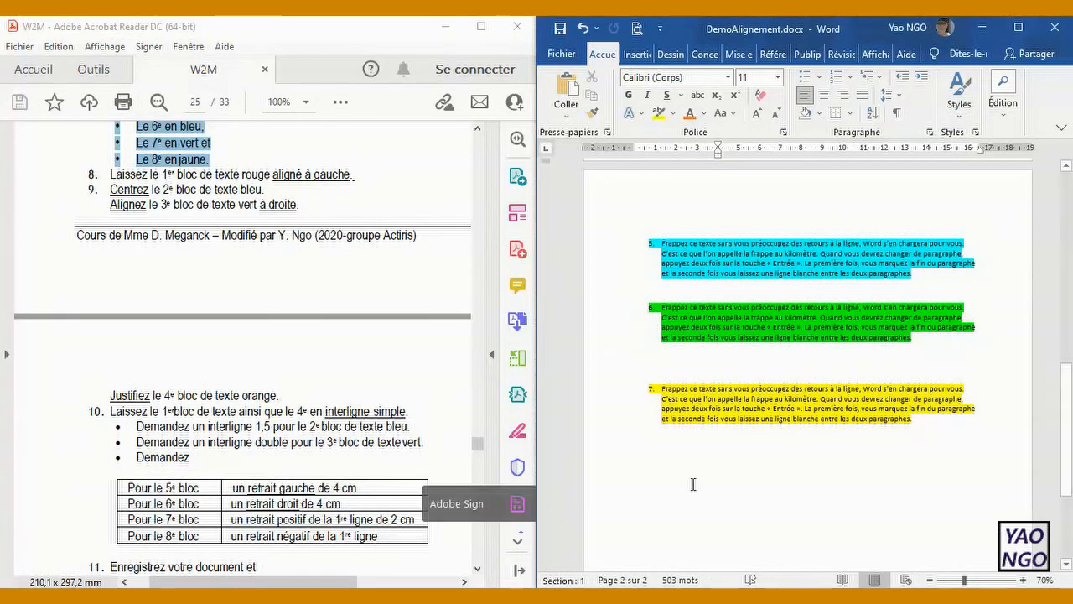
pyautogui.moveTo(1071, 431); pyautogui.dragTo(1070, 390)
pyautogui.click(841, 367)
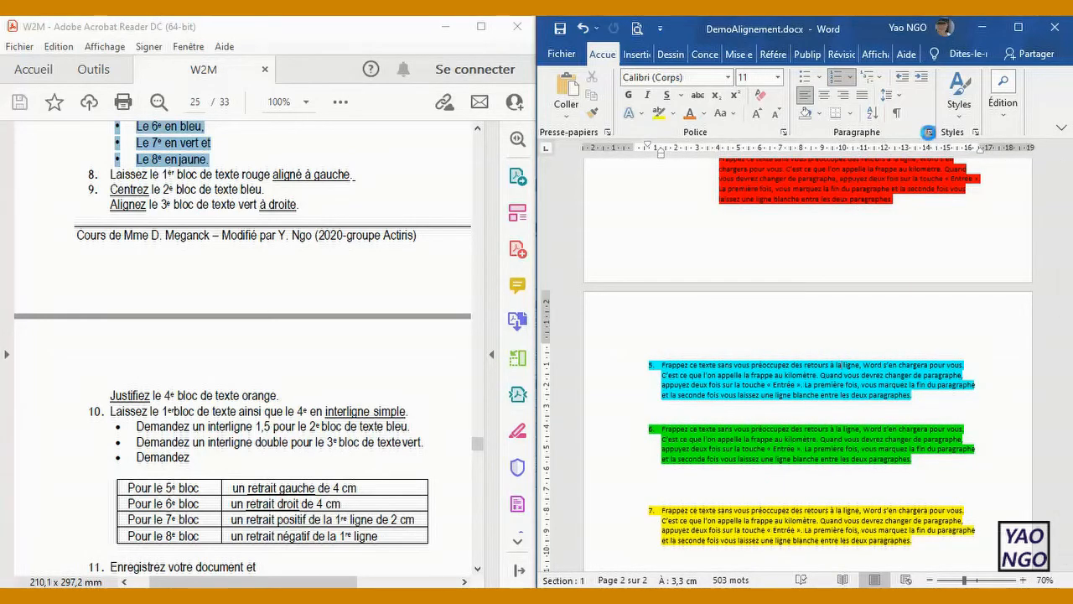
pyautogui.click(929, 132)
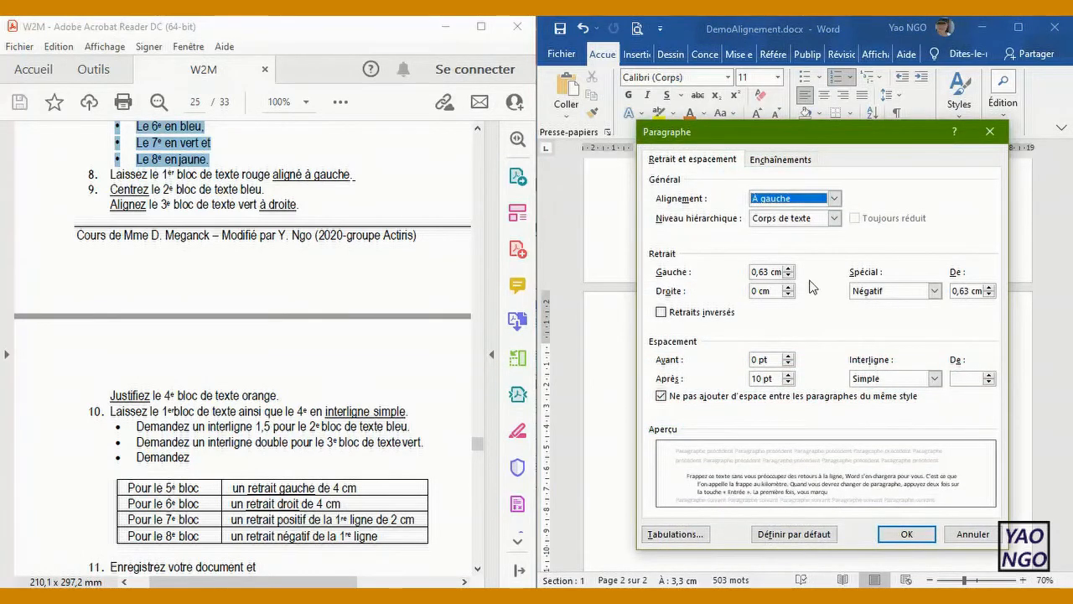
pyautogui.doubleClick(765, 272)
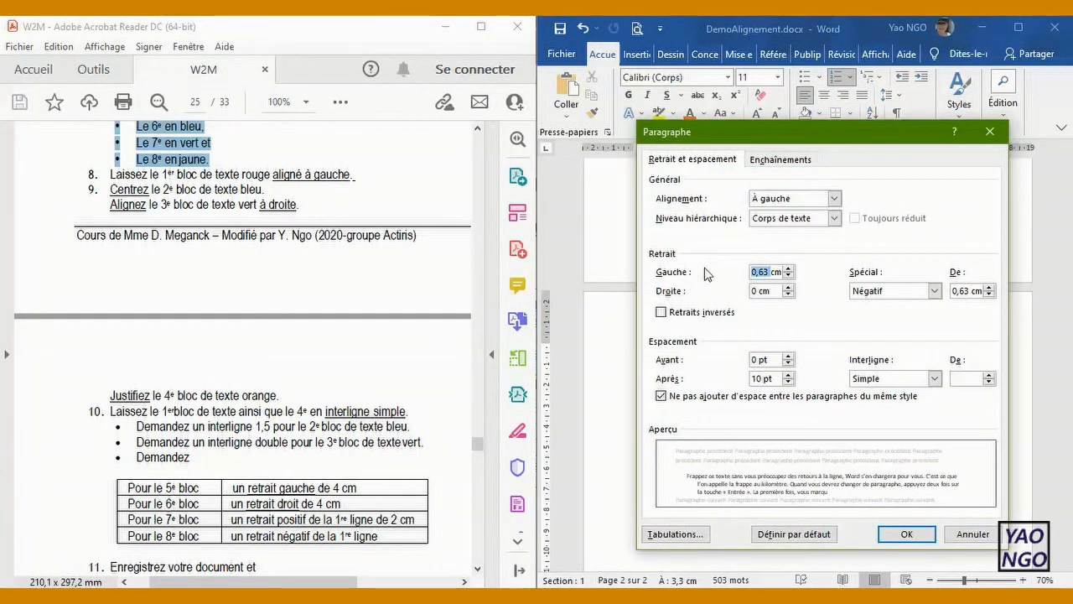
pyautogui.write('0')
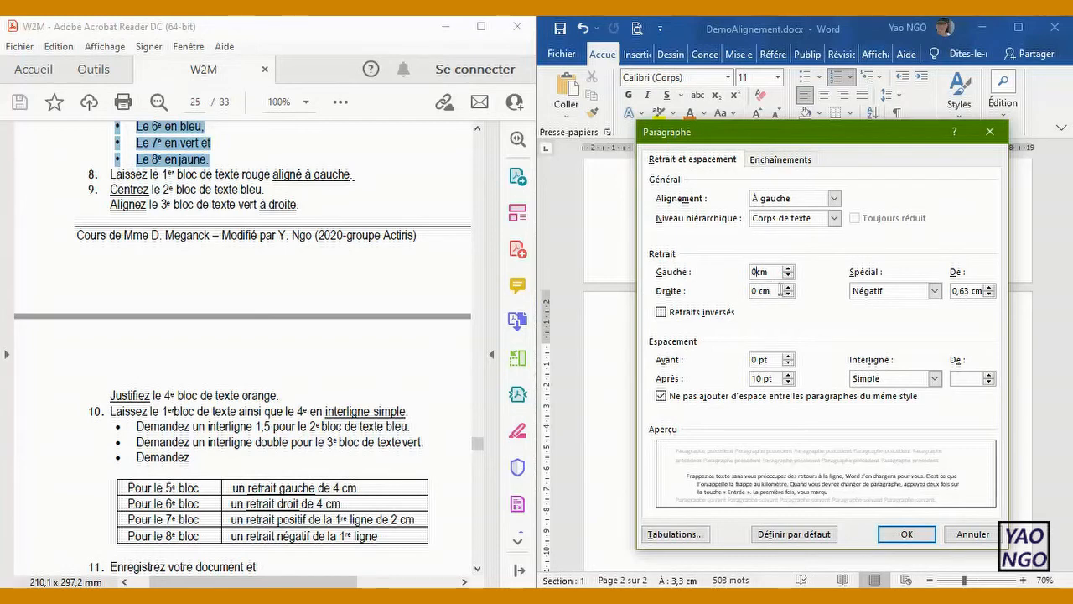
pyautogui.doubleClick(761, 291)
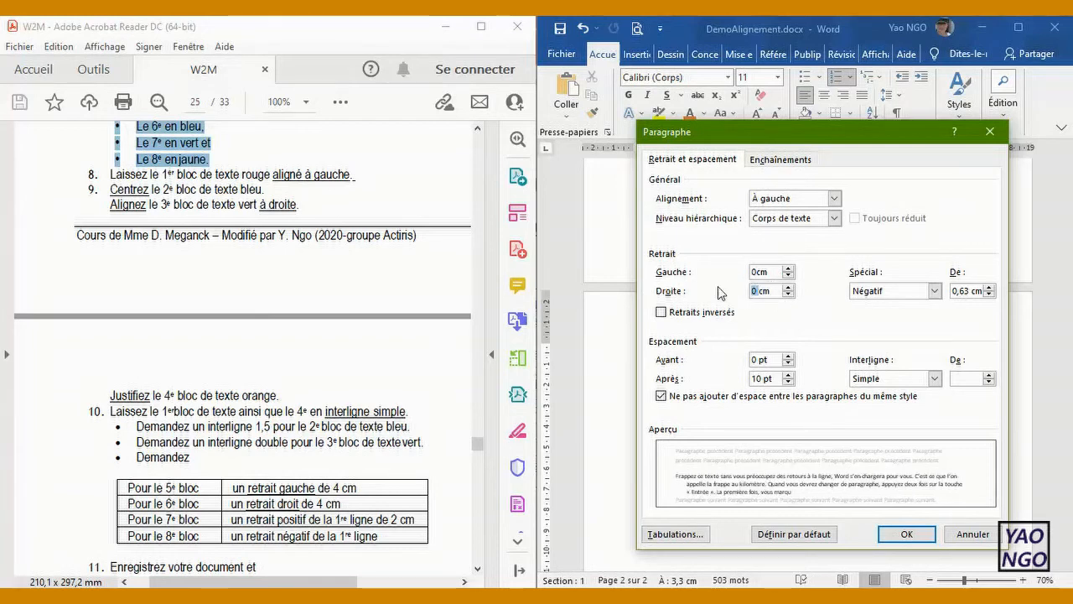
pyautogui.write('4')
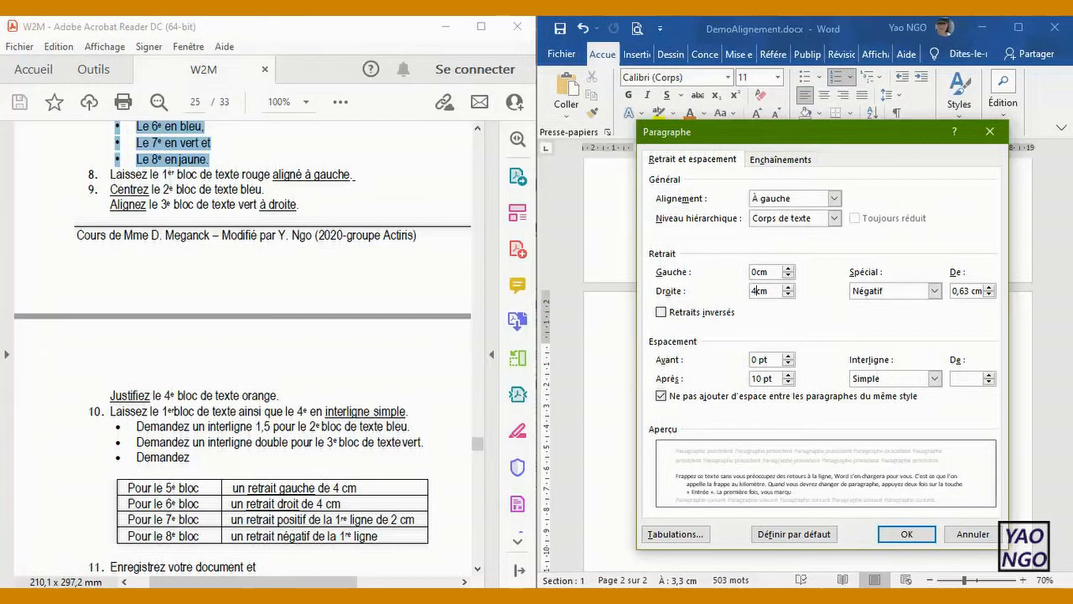
pyautogui.click(934, 291)
pyautogui.click(893, 303)
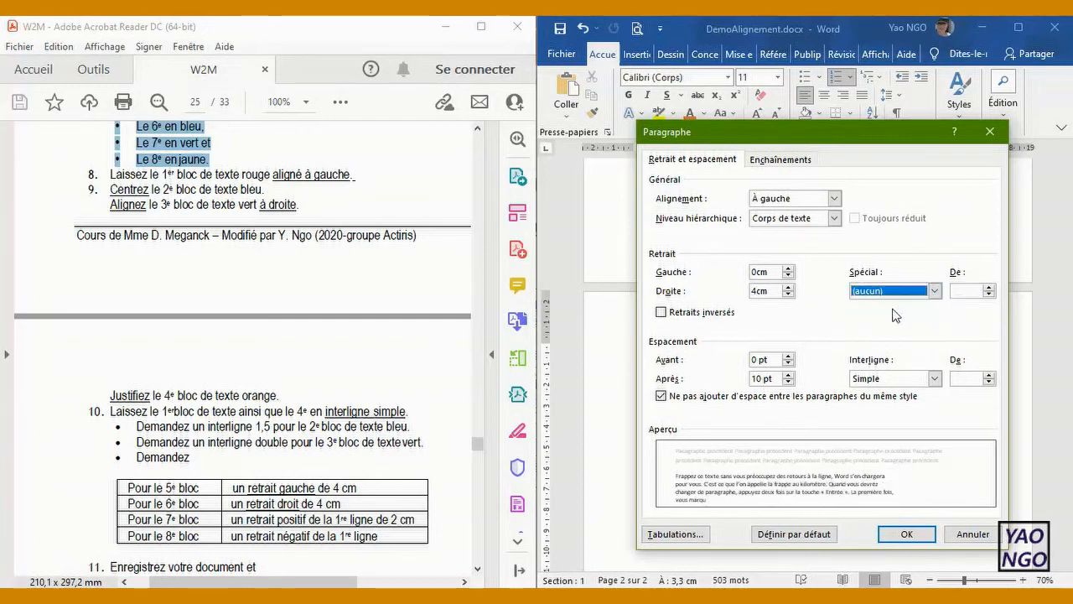
pyautogui.click(907, 534)
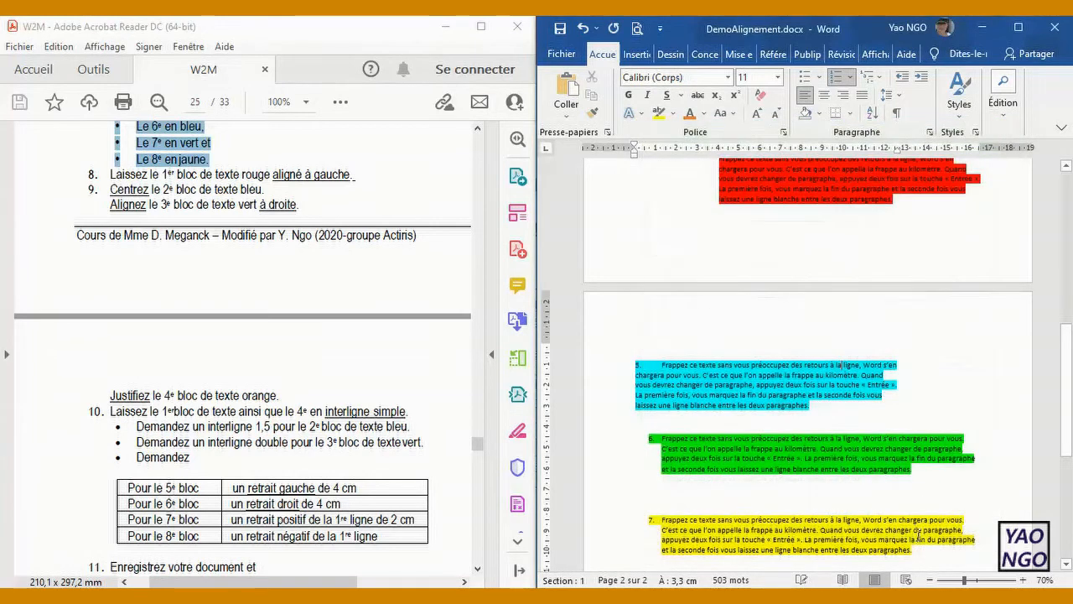
# Step: Maximize the Word window and display the page gridlines (Quadrillage) to check the indents of the red and blue blocks
pyautogui.moveTo(1068, 419); pyautogui.dragTo(1058, 481)
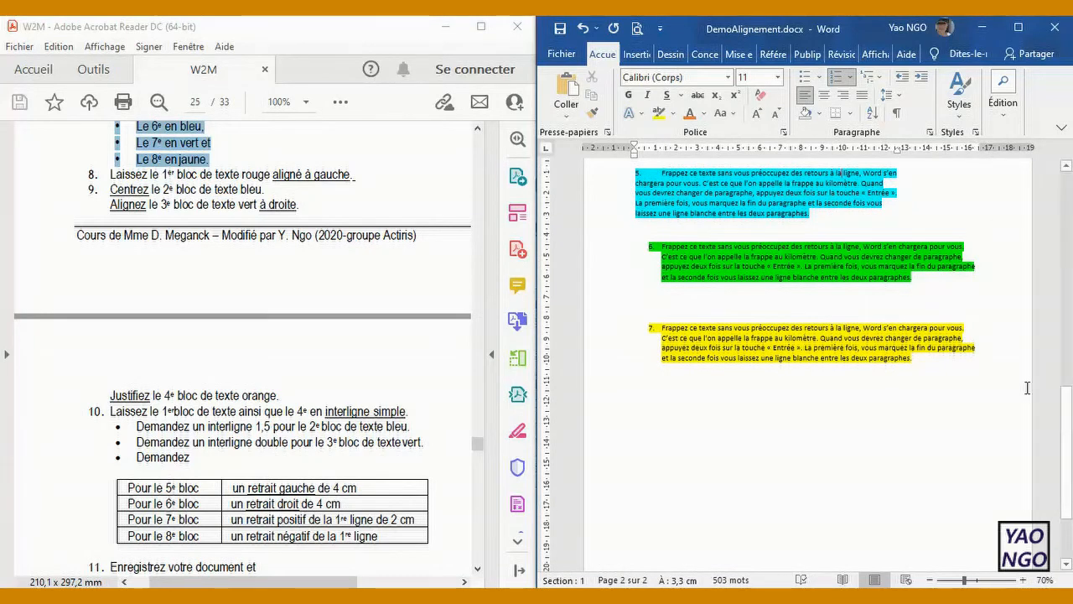
pyautogui.moveTo(1065, 426); pyautogui.dragTo(1066, 428)
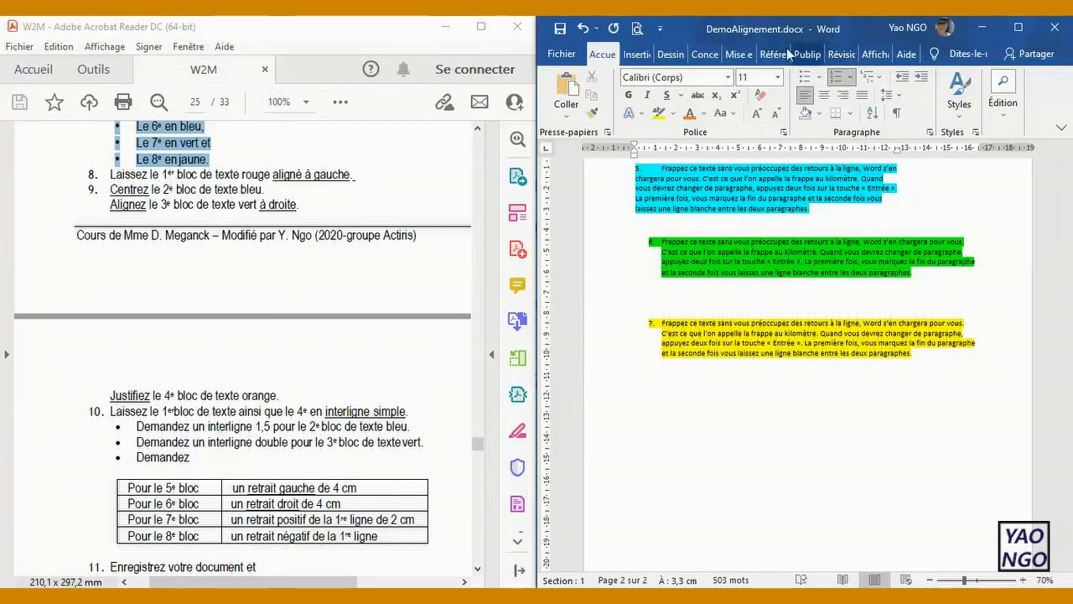
pyautogui.click(872, 56)
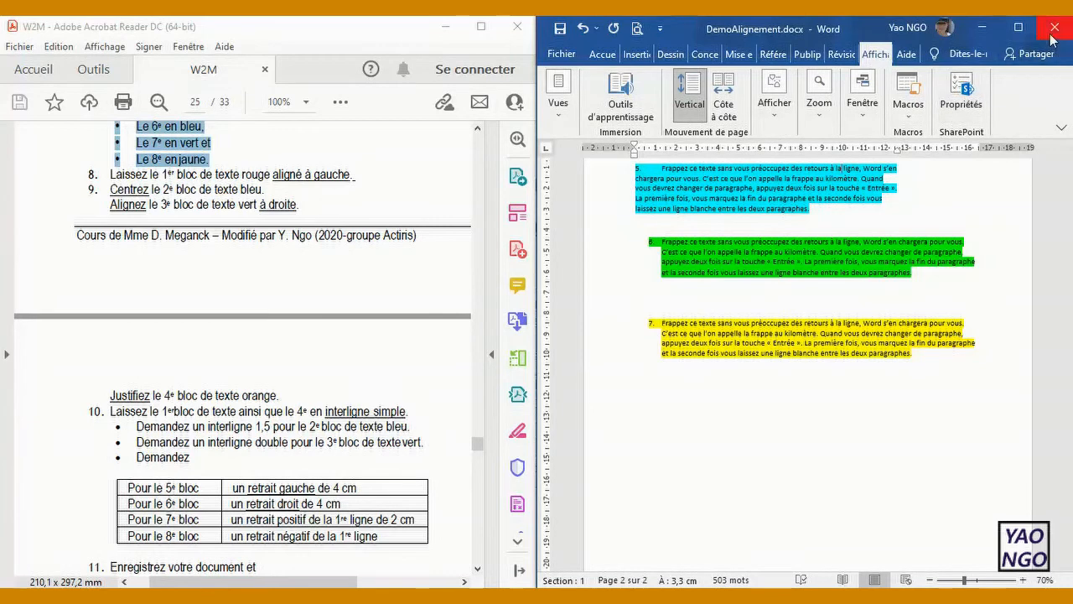
pyautogui.click(1020, 28)
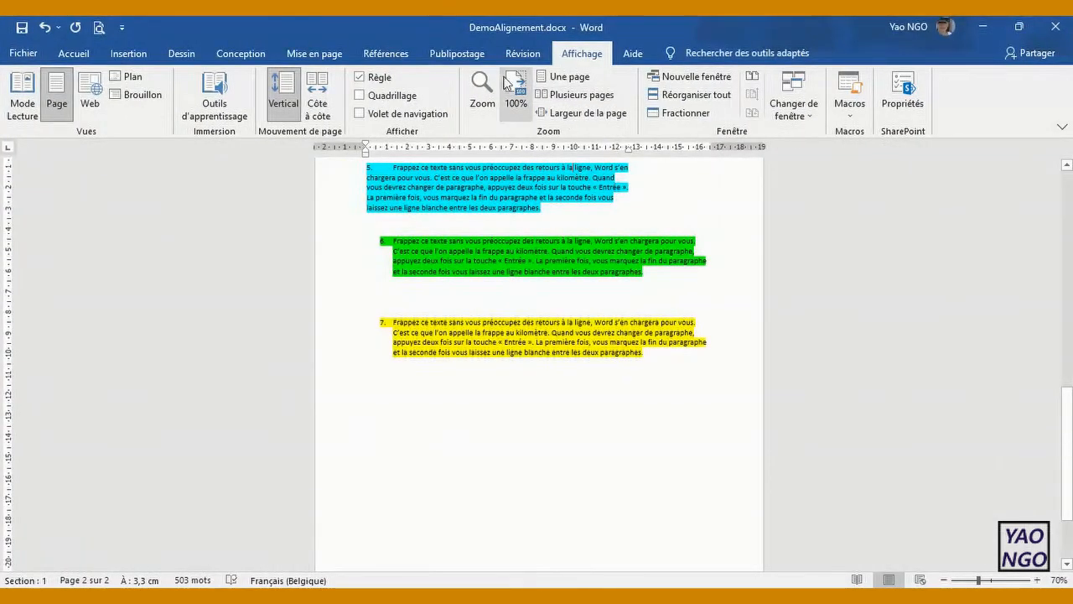
pyautogui.click(363, 97)
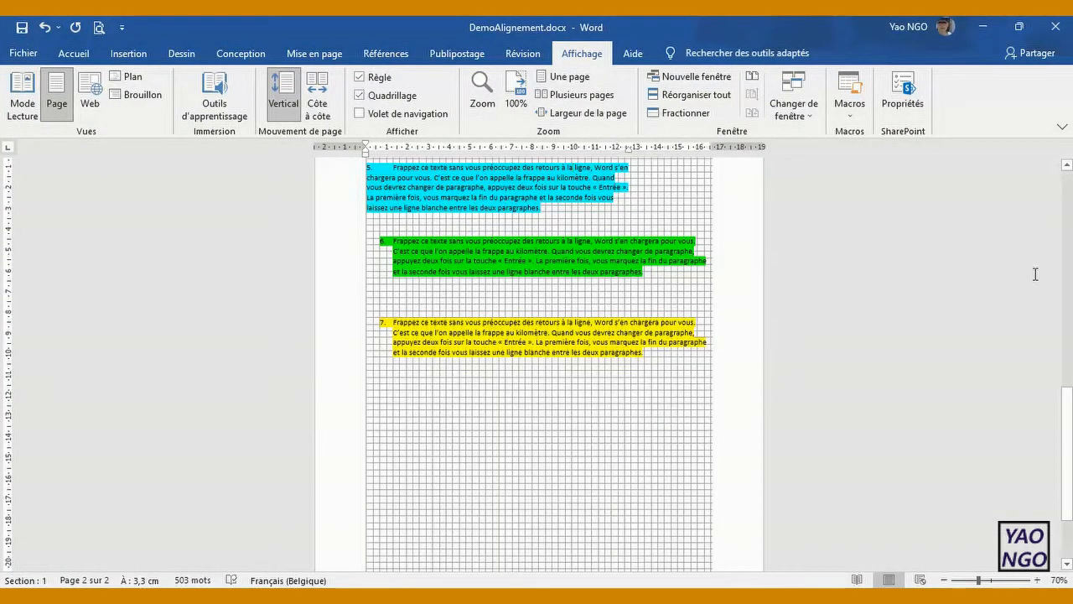
pyautogui.moveTo(1067, 453); pyautogui.dragTo(1067, 402)
pyautogui.moveTo(1068, 366); pyautogui.dragTo(1068, 347)
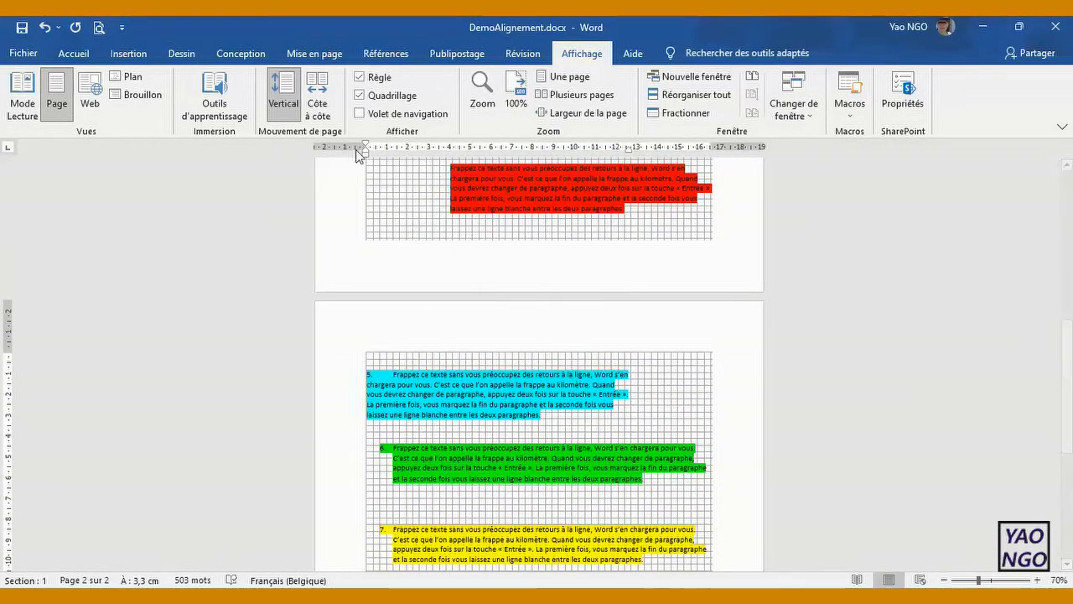
pyautogui.moveTo(1066, 337); pyautogui.dragTo(1052, 411)
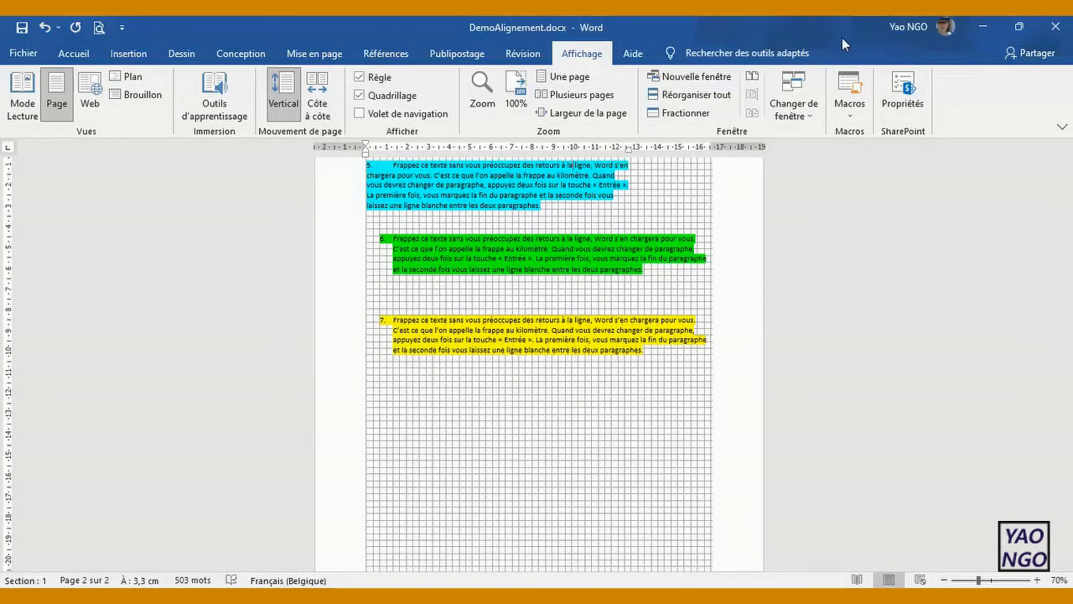
# Step: Check the requested indents in the PDF, then set the green-highlighted block's left indent to 0 cm in its paragraph settings
pyautogui.hotkey('alt', 'Tab')
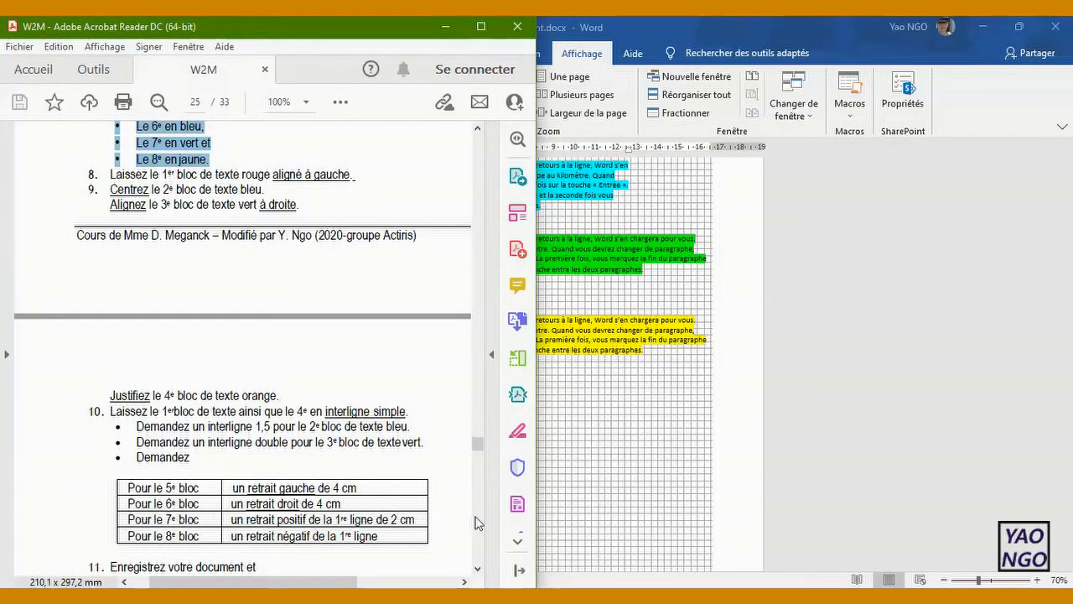
pyautogui.click(629, 510)
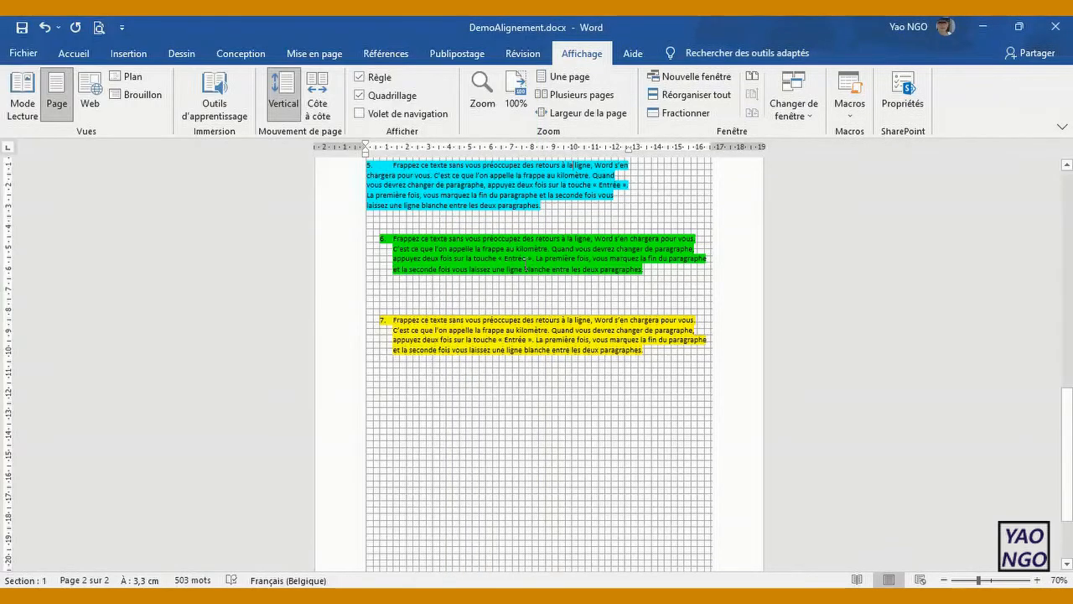
pyautogui.click(486, 234)
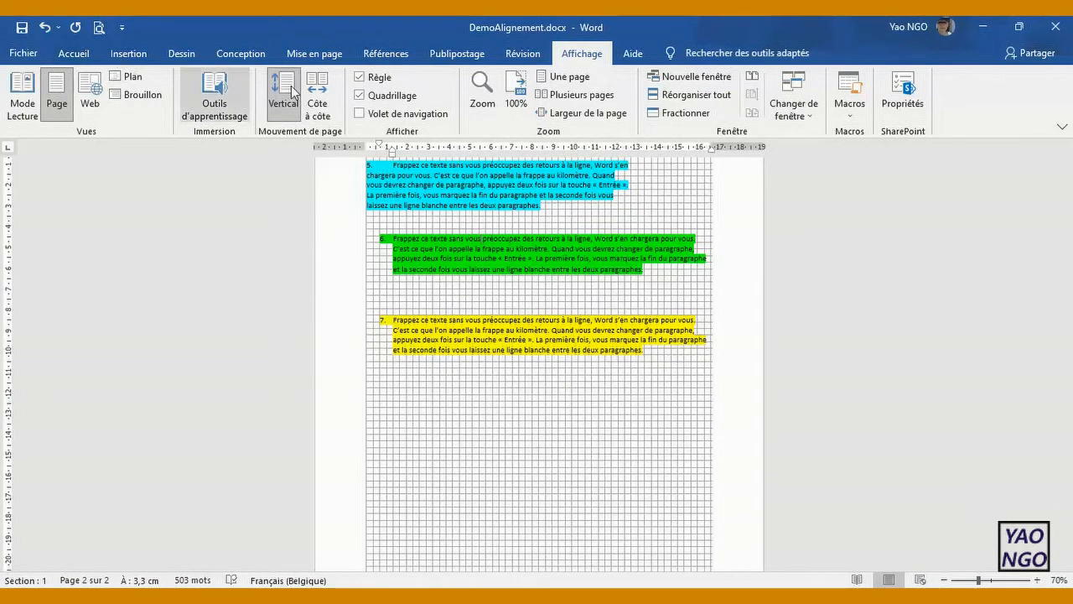
pyautogui.click(74, 53)
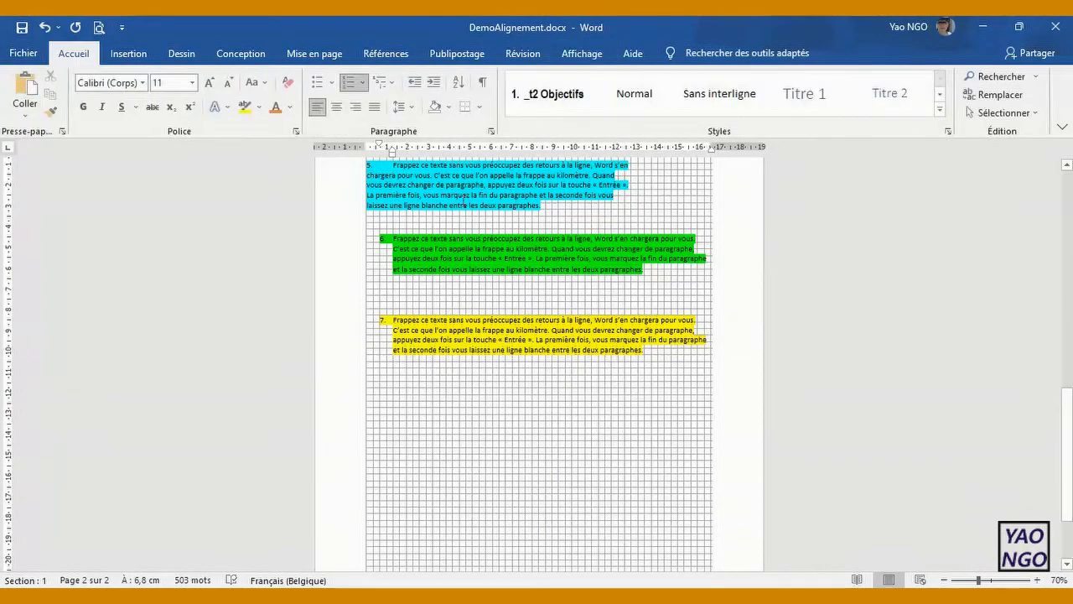
pyautogui.click(491, 131)
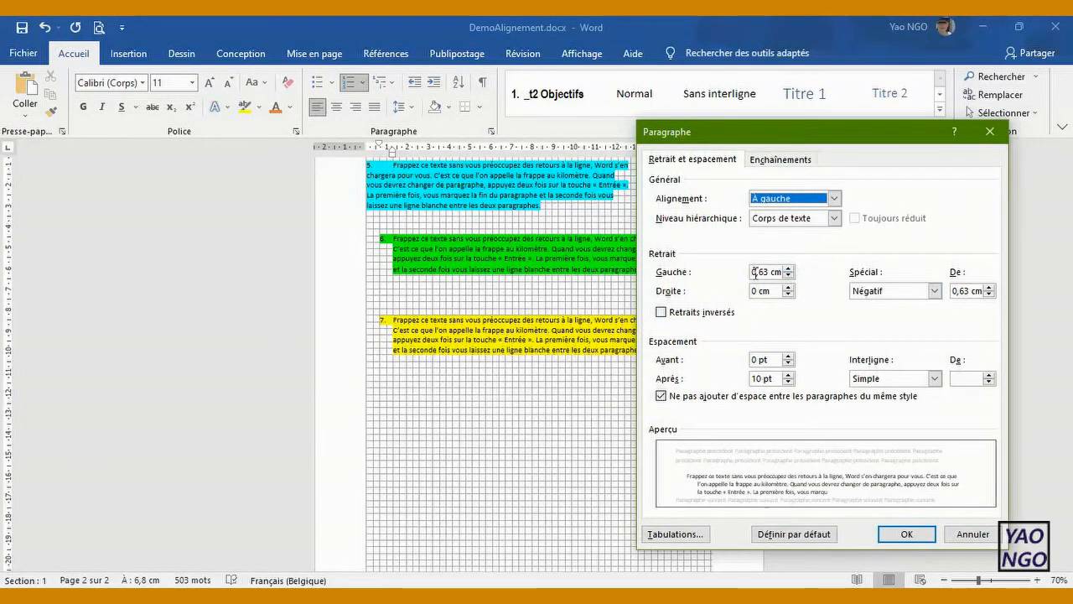
pyautogui.doubleClick(763, 272)
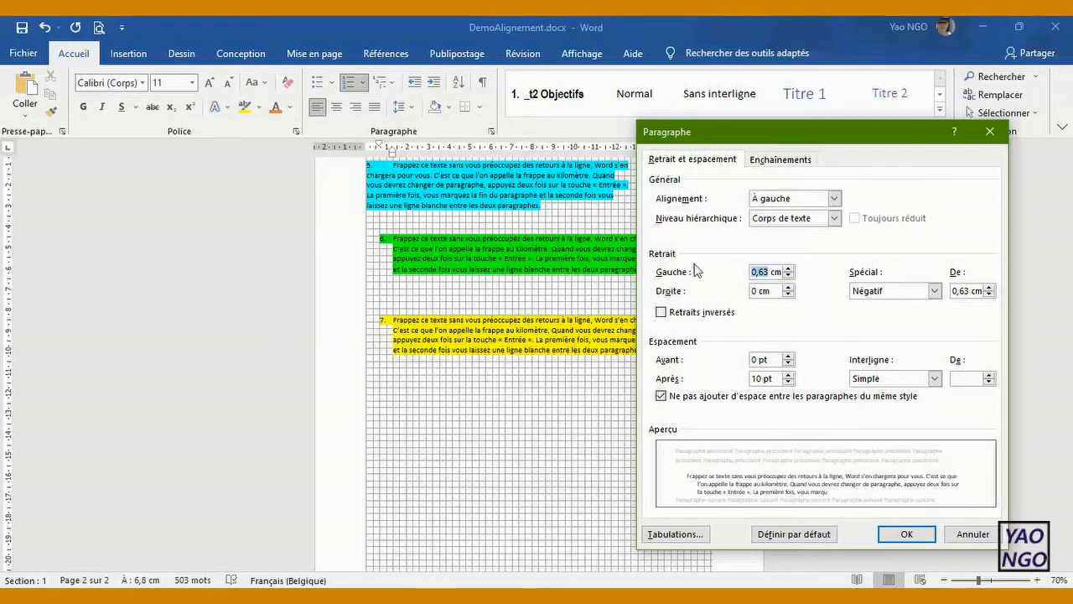
pyautogui.write('0')
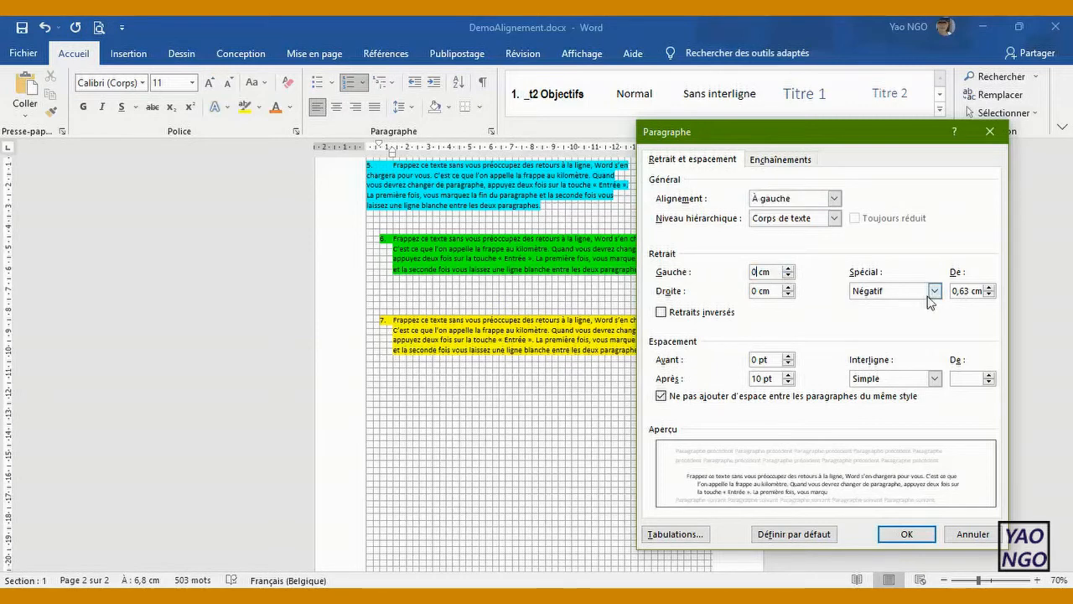
# Step: Give the green block a special Première ligne indent of 2 cm, as requested in the PDF, and apply the paragraph settings
pyautogui.click(934, 291)
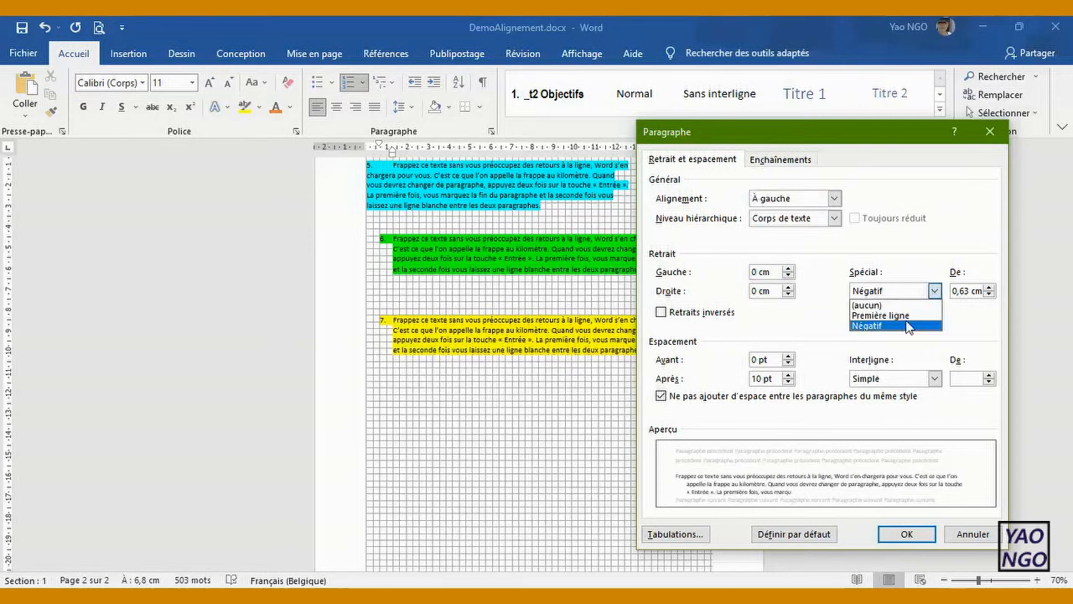
pyautogui.click(912, 315)
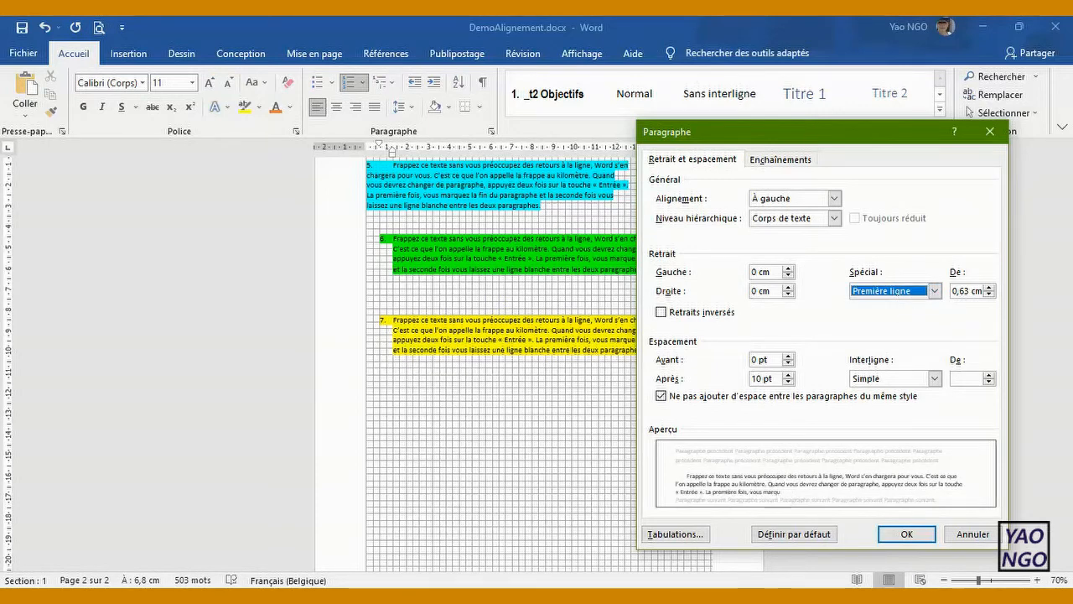
pyautogui.hotkey('alt', 'Tab')
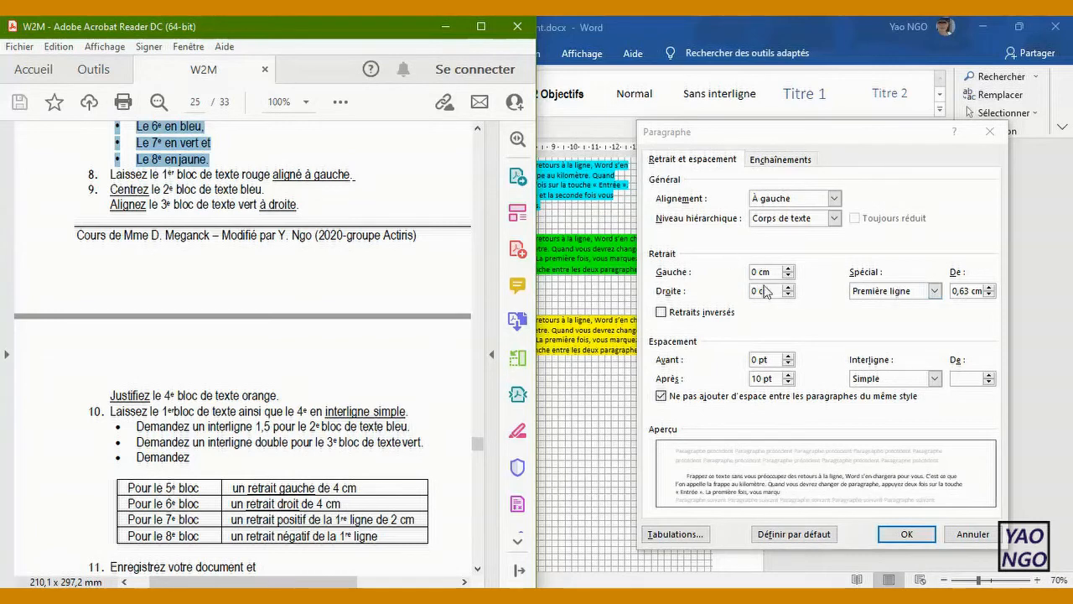
pyautogui.click(971, 290)
pyautogui.moveTo(971, 290); pyautogui.dragTo(936, 285)
pyautogui.write('2')
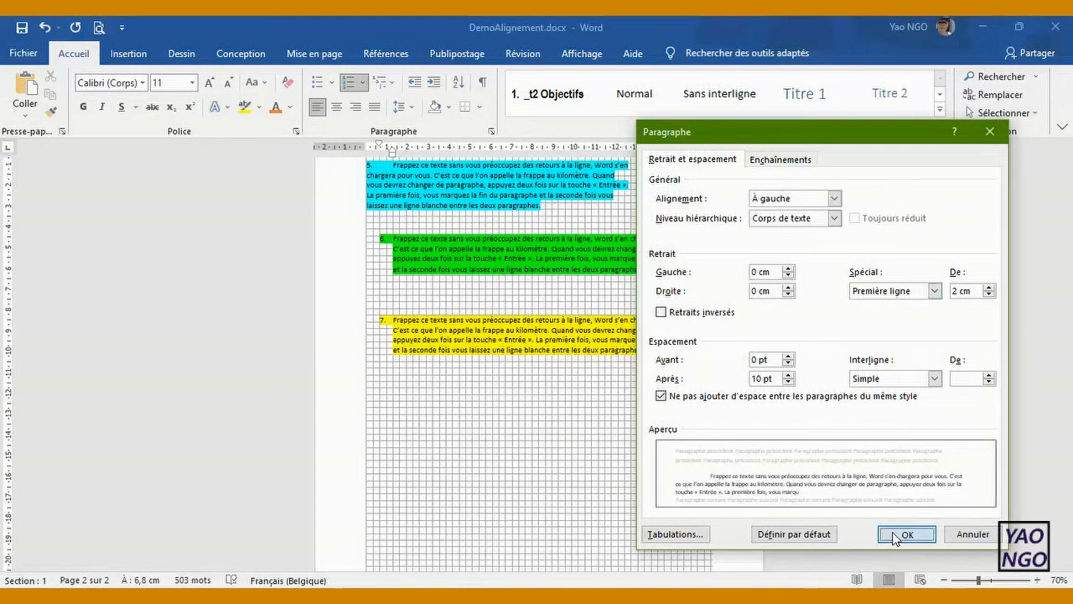
pyautogui.click(894, 532)
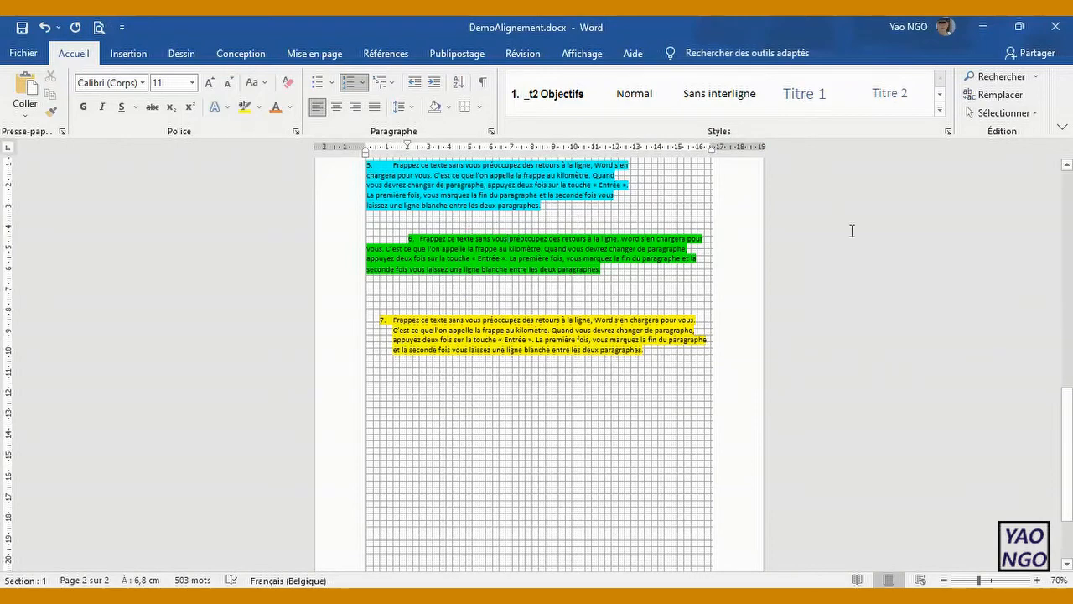
# Step: Consult the PDF, minimize it, and set the yellow-highlighted block's special indent to Négatif with a left indent of 0 cm
pyautogui.moveTo(1067, 394); pyautogui.dragTo(1067, 458)
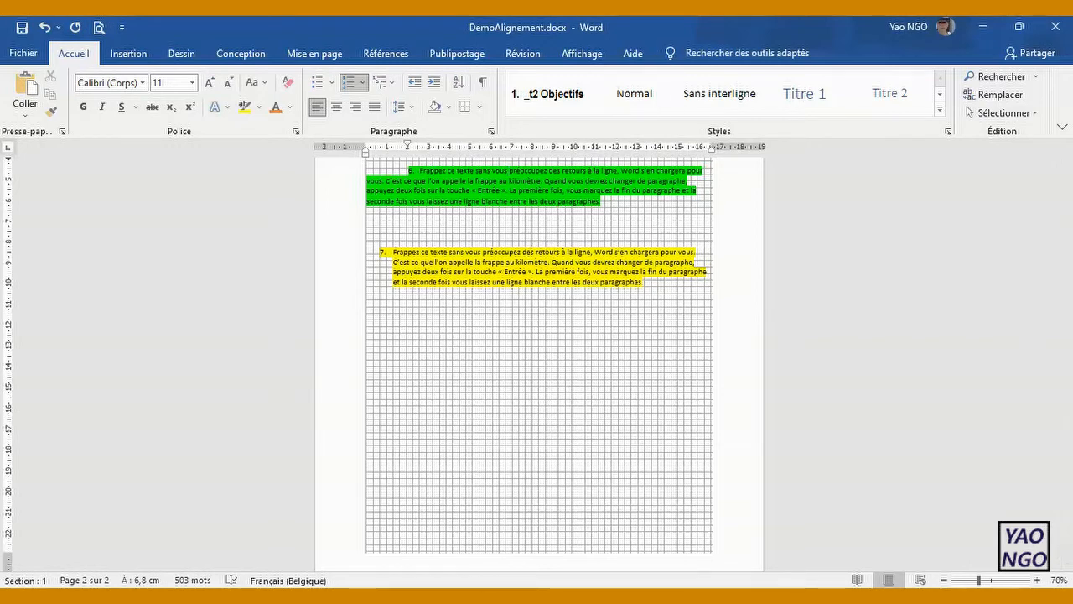
pyautogui.click(640, 8)
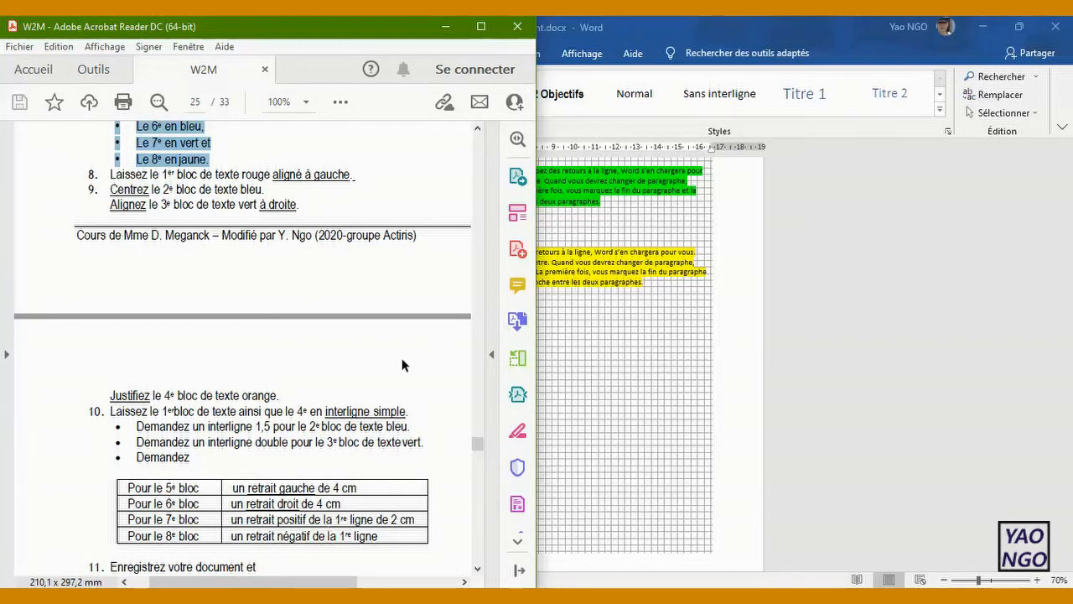
pyautogui.click(444, 31)
pyautogui.click(574, 272)
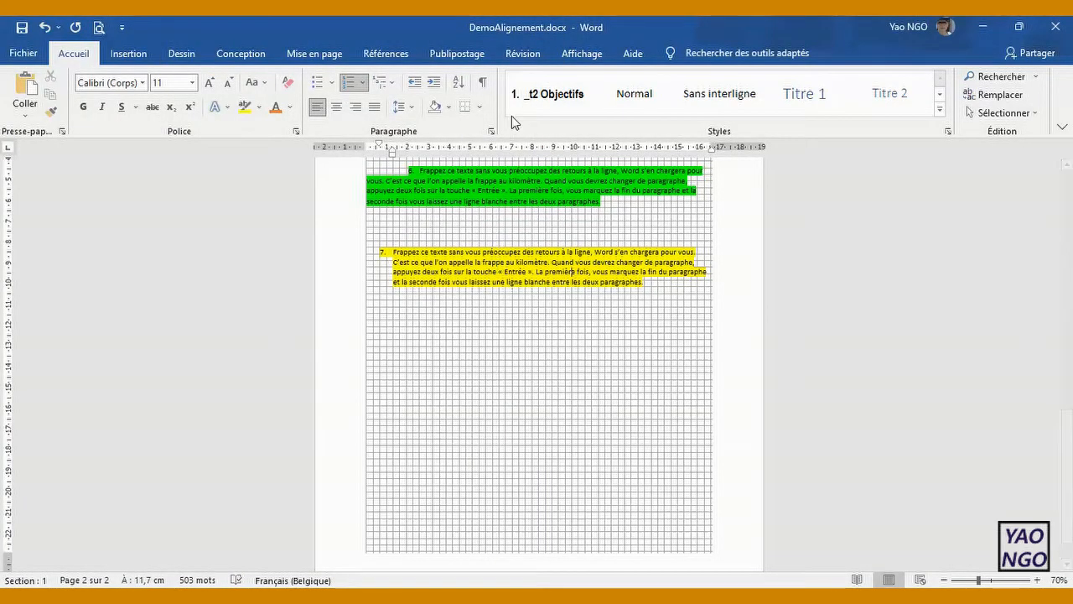
pyautogui.click(492, 131)
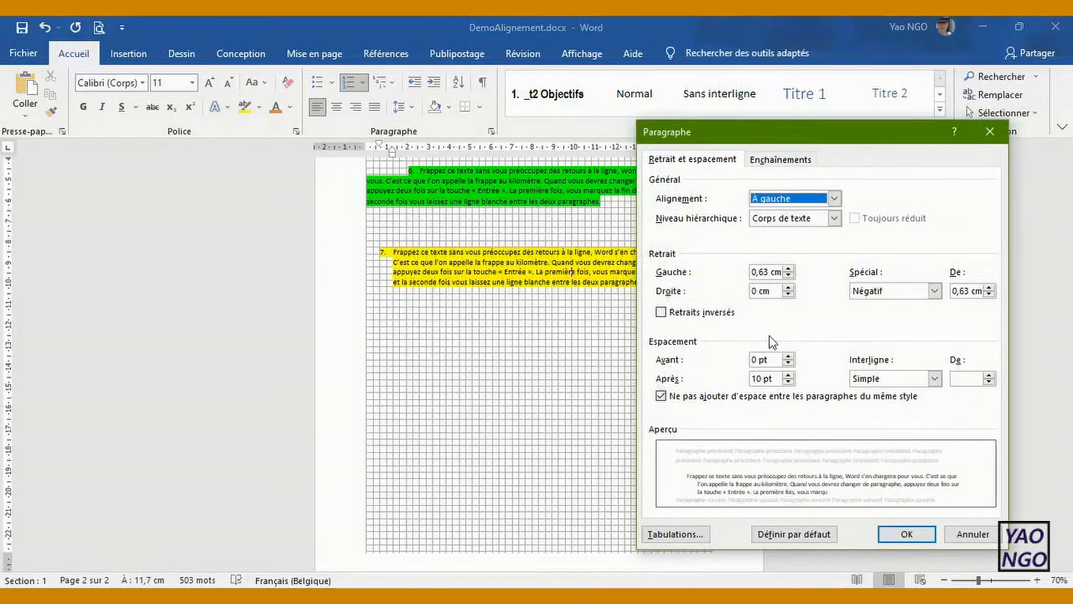
pyautogui.click(935, 292)
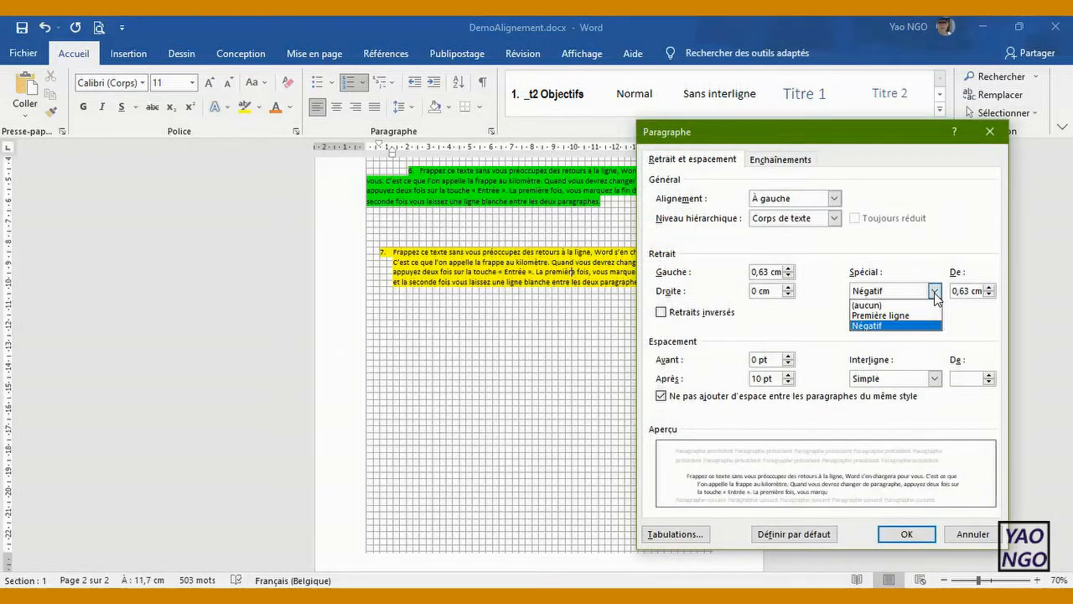
pyautogui.click(868, 326)
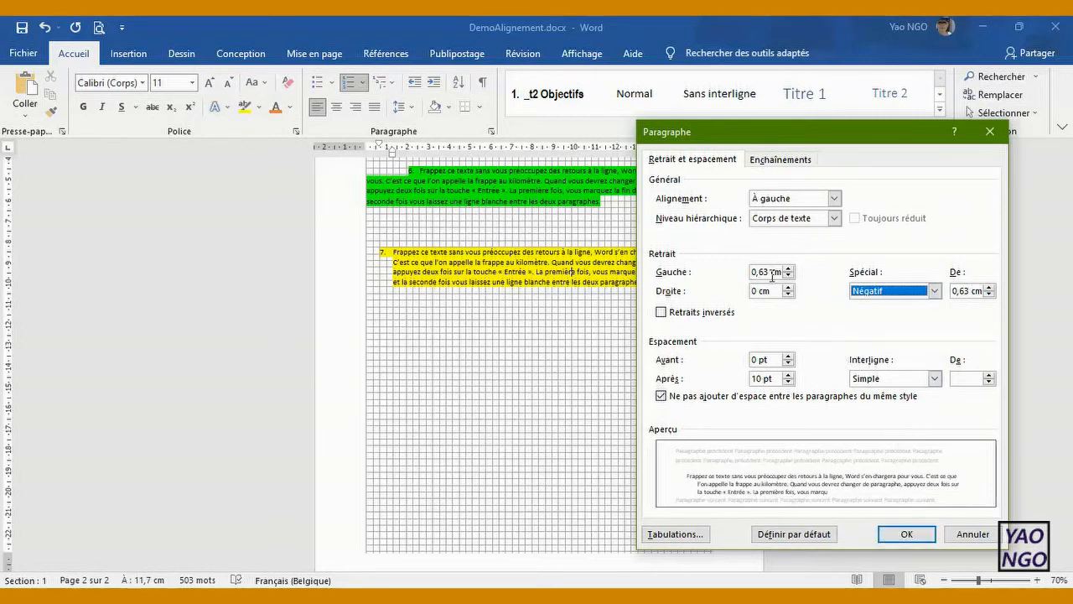
pyautogui.moveTo(773, 271); pyautogui.dragTo(752, 267)
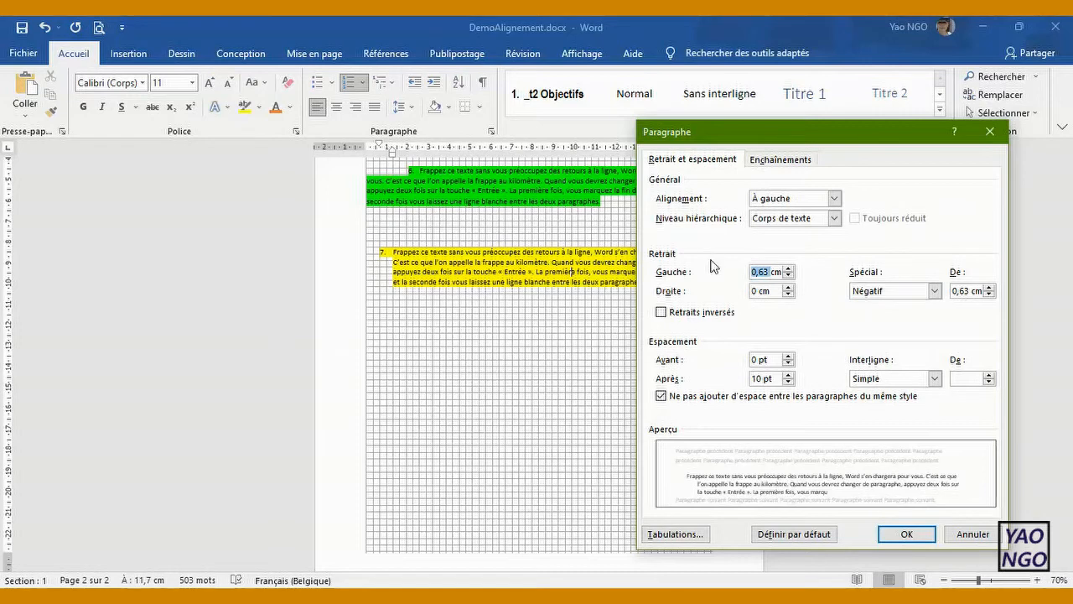
pyautogui.write('0')
pyautogui.click(897, 537)
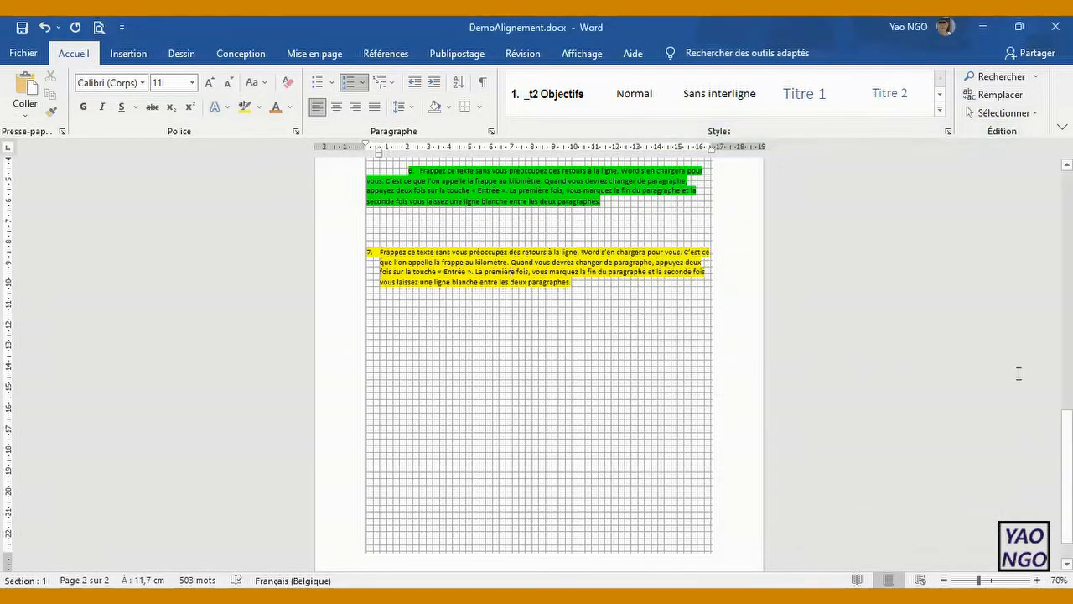
# Step: Enlarge the document view to 90% and display the Révéler la mise en forme details for the yellow block
pyautogui.moveTo(1070, 466); pyautogui.dragTo(1069, 466)
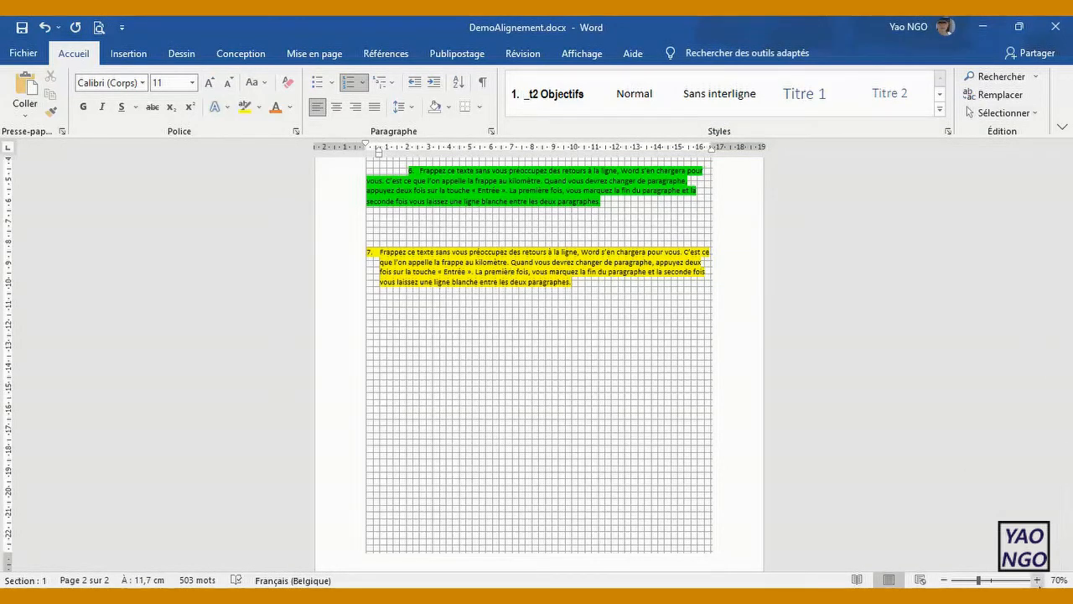
pyautogui.click(1039, 581)
pyautogui.click(1038, 580)
pyautogui.moveTo(1067, 446); pyautogui.dragTo(1067, 438)
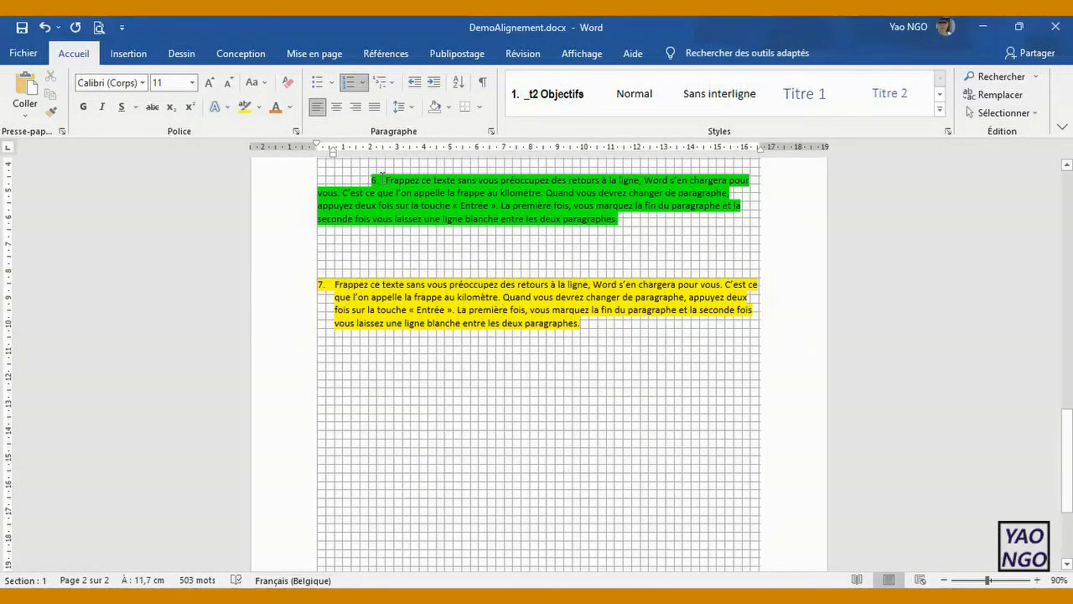
pyautogui.hotkey('shift', 'F1')
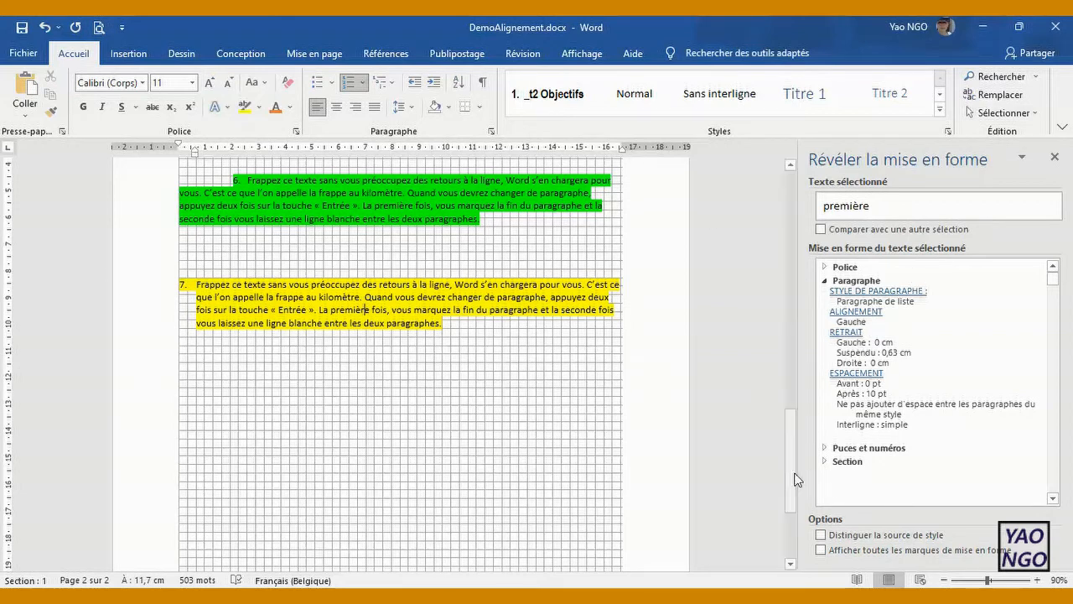
pyautogui.moveTo(793, 470); pyautogui.dragTo(793, 480)
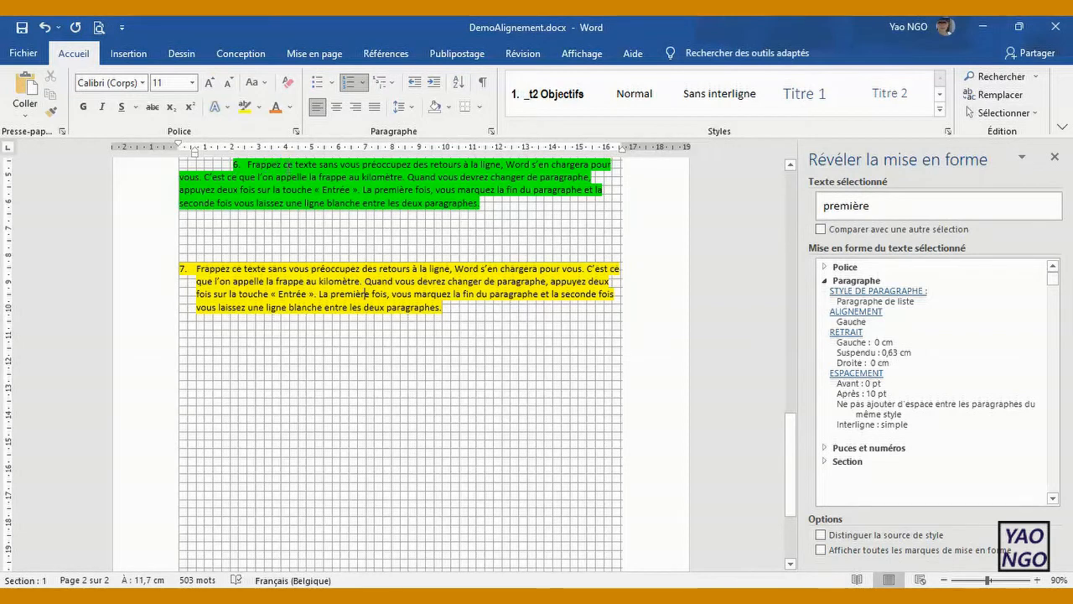
# Step: Compare the indent details of the green block with those of the yellow block
pyautogui.click(491, 131)
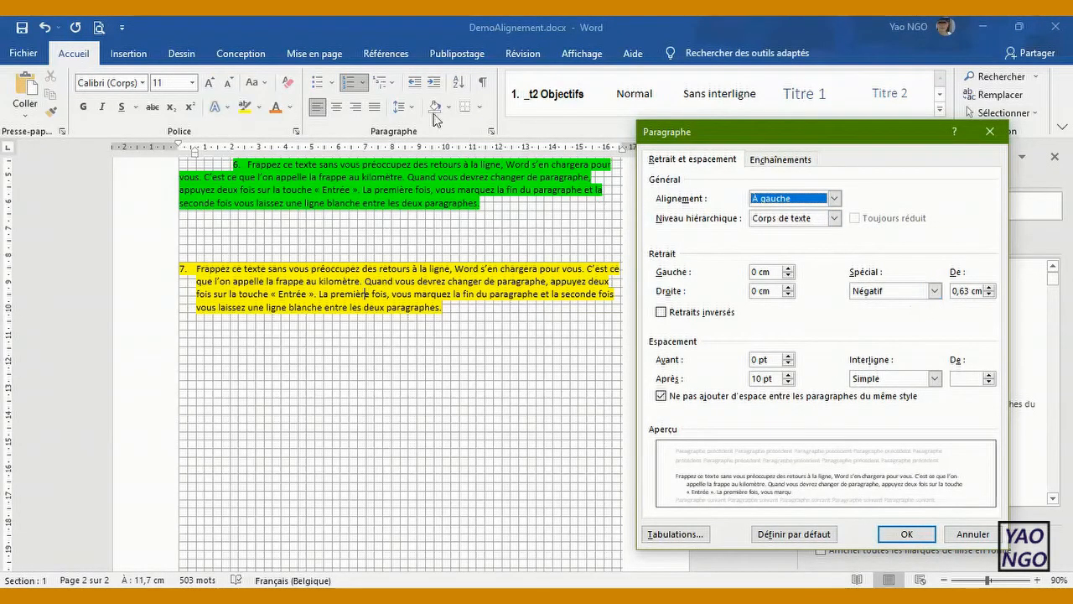
pyautogui.click(973, 534)
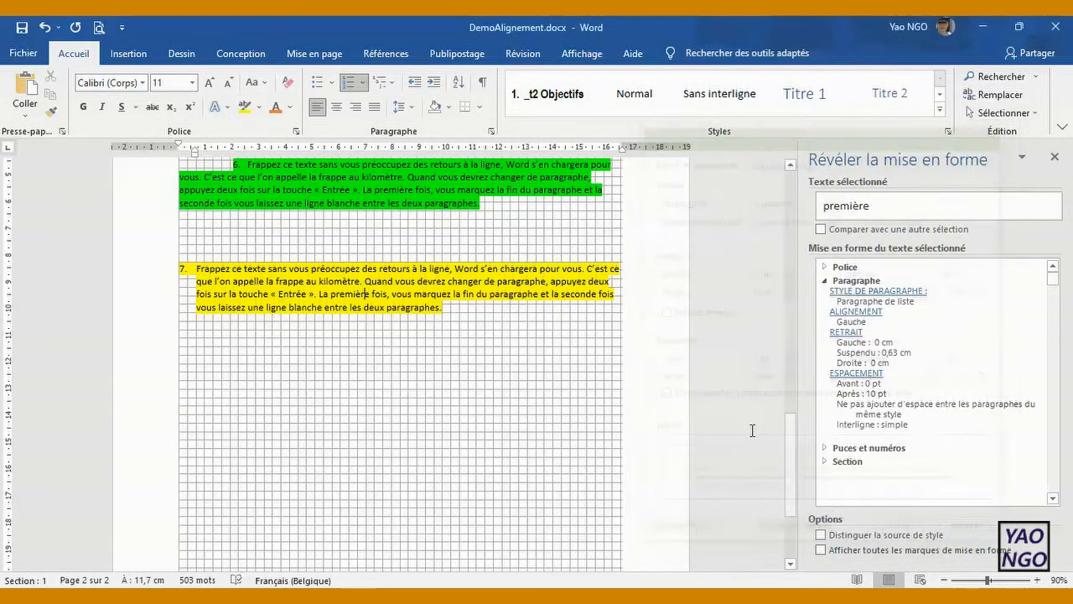
pyautogui.click(322, 170)
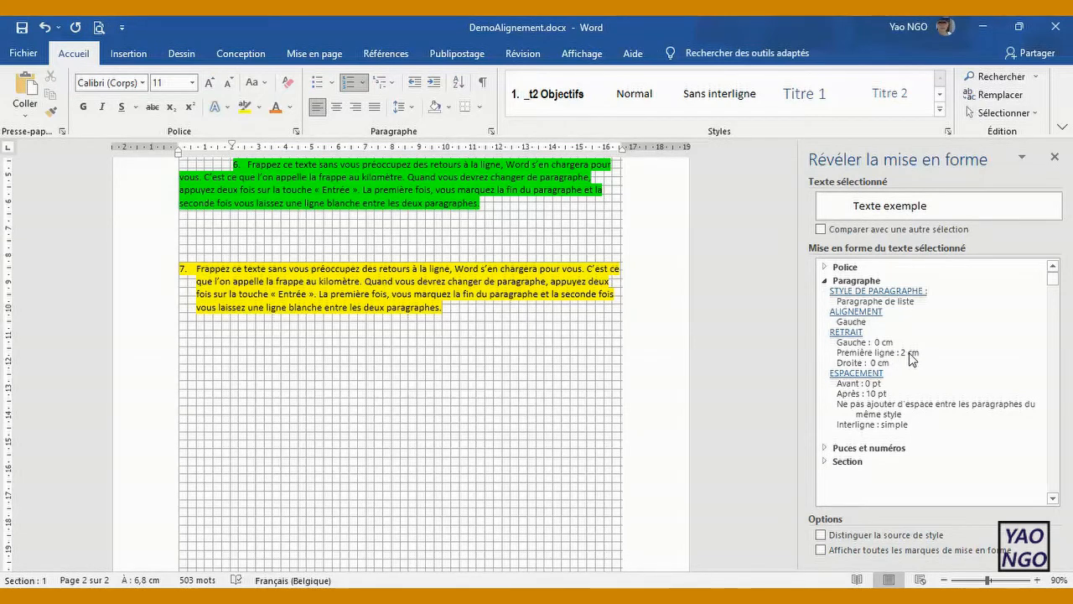
pyautogui.click(362, 279)
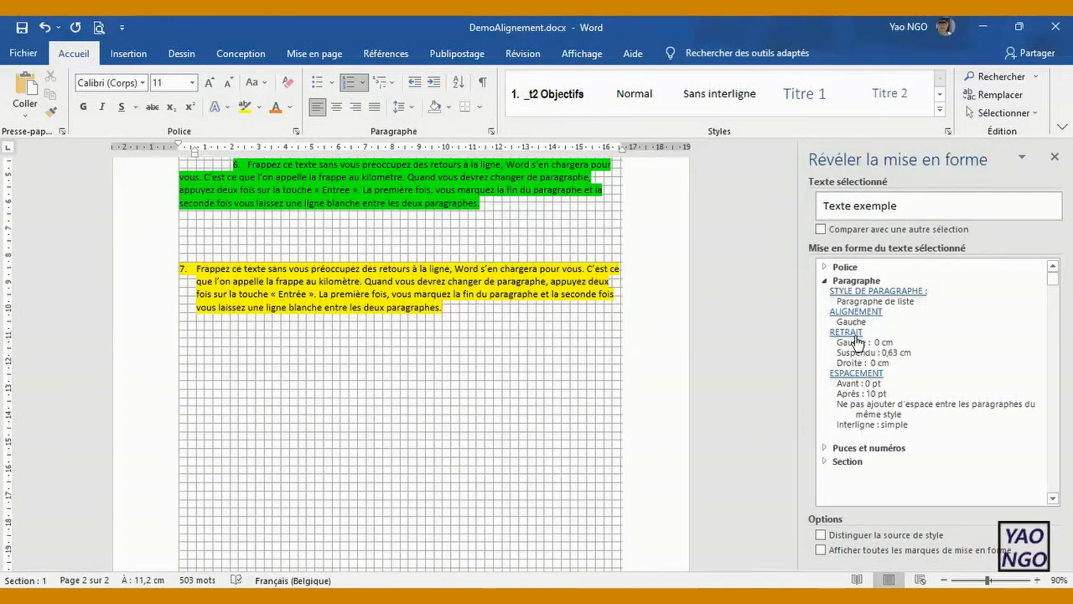
# Step: Review the yellow block's indents in the paragraph settings alongside its revealed formatting details, leaving all values as they are
pyautogui.click(492, 133)
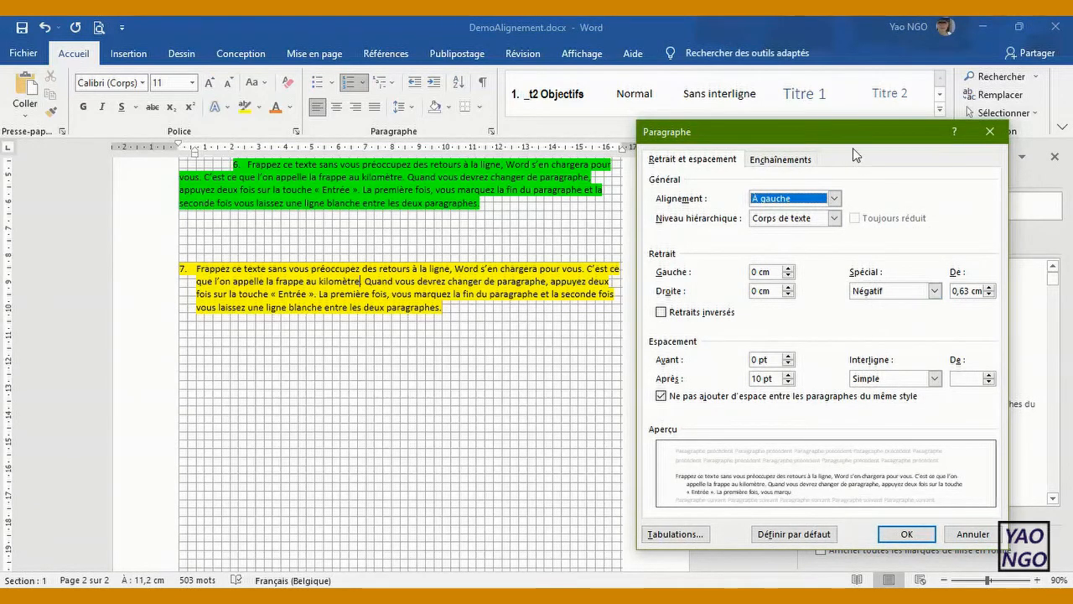
pyautogui.moveTo(854, 134); pyautogui.dragTo(632, 287)
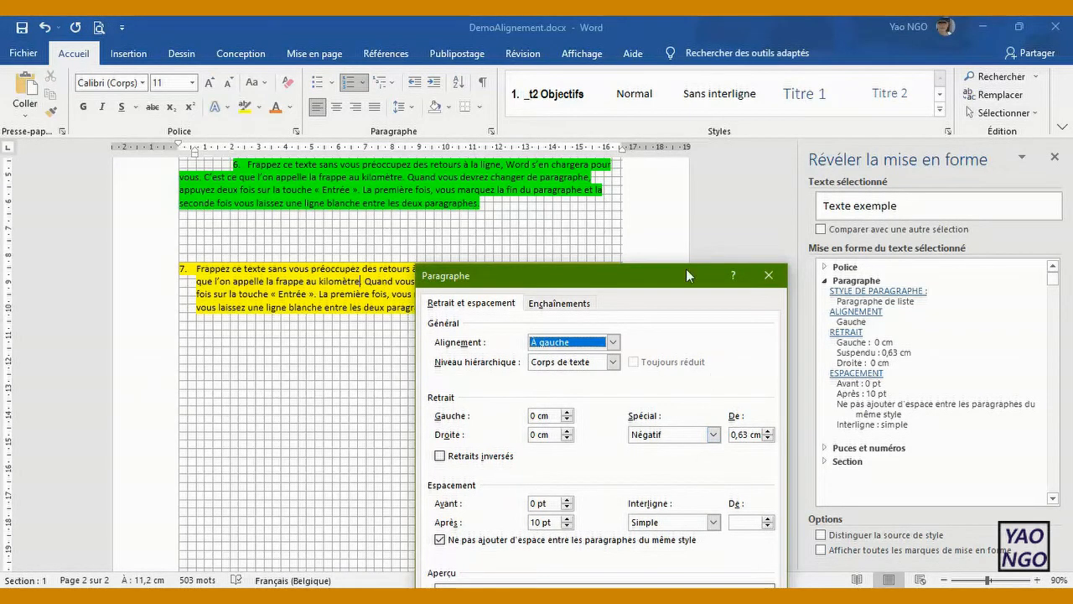
pyautogui.moveTo(657, 279); pyautogui.dragTo(696, 188)
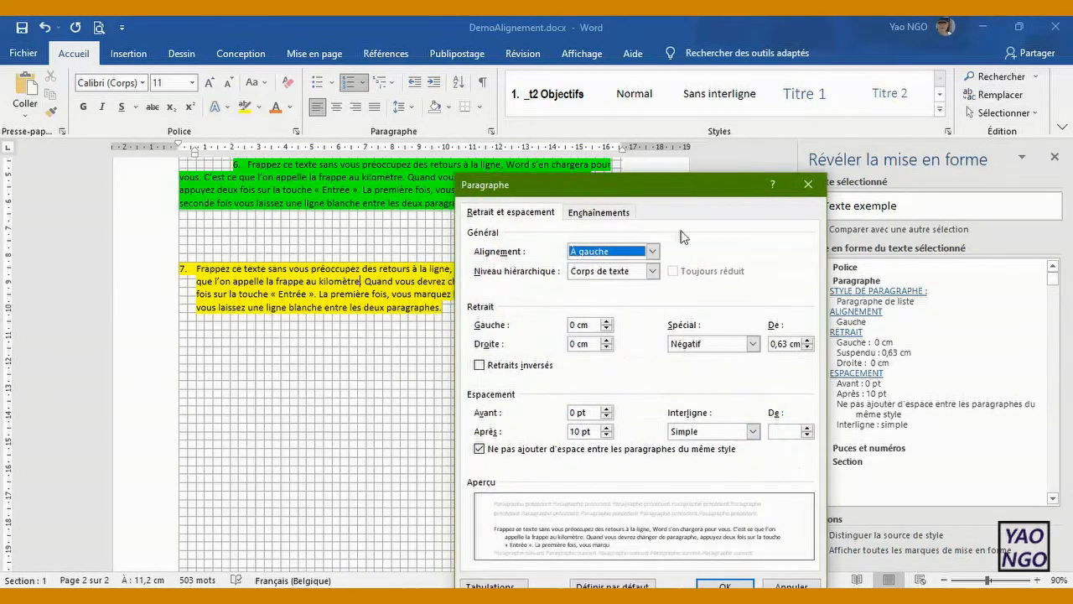
pyautogui.click(718, 584)
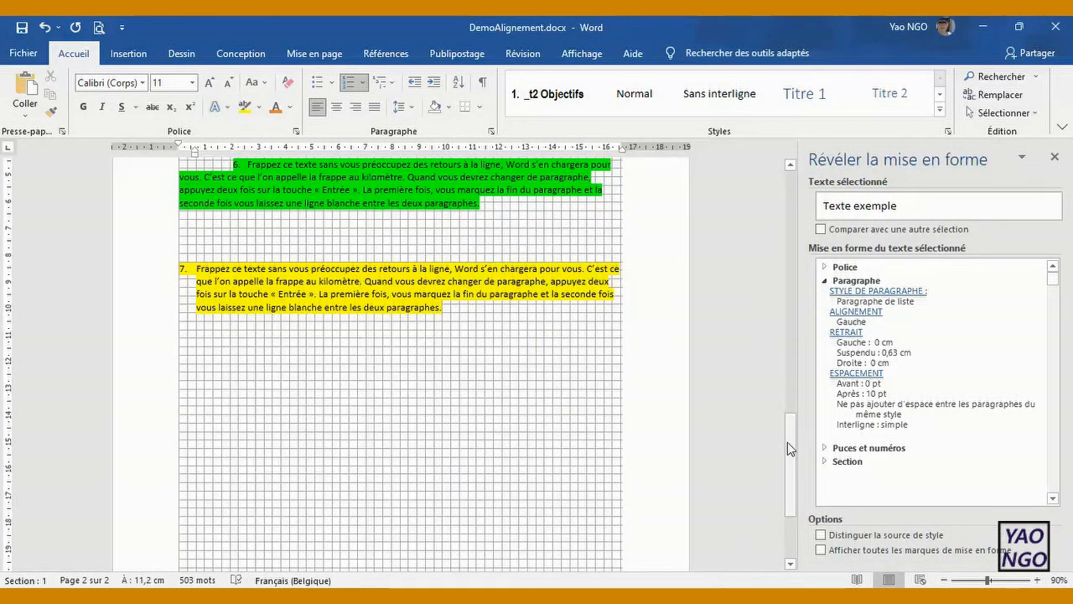
pyautogui.moveTo(793, 442); pyautogui.dragTo(793, 442)
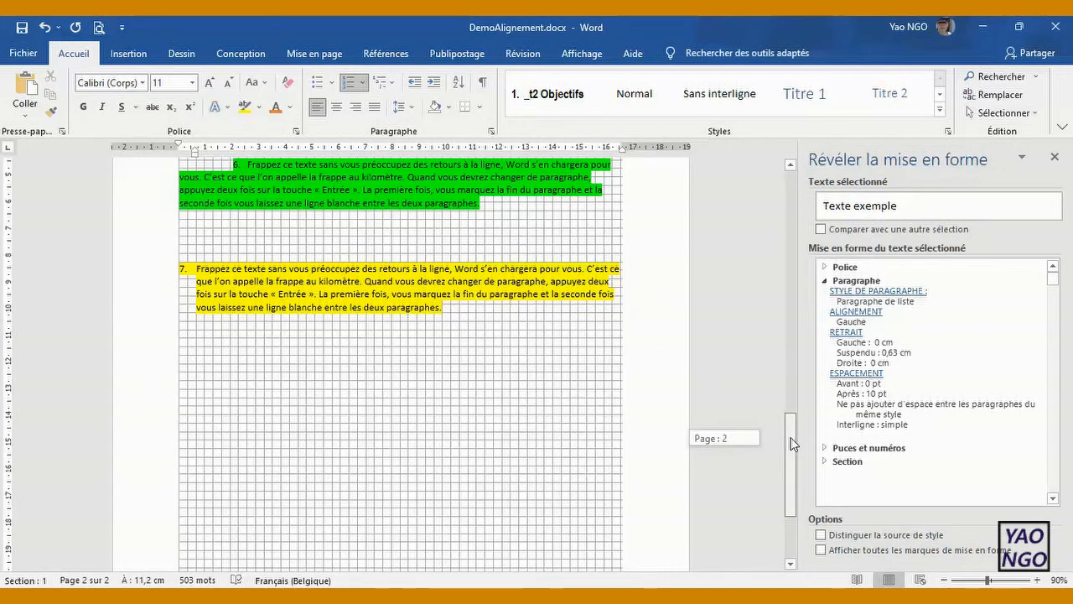
pyautogui.click(493, 132)
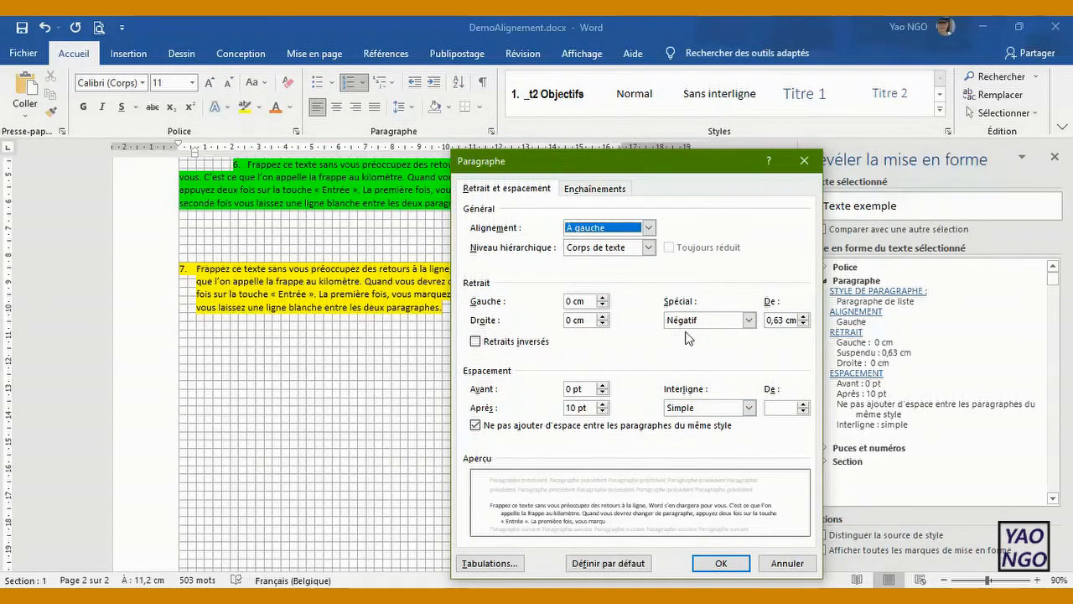
pyautogui.click(705, 565)
pyautogui.moveTo(784, 436); pyautogui.dragTo(787, 478)
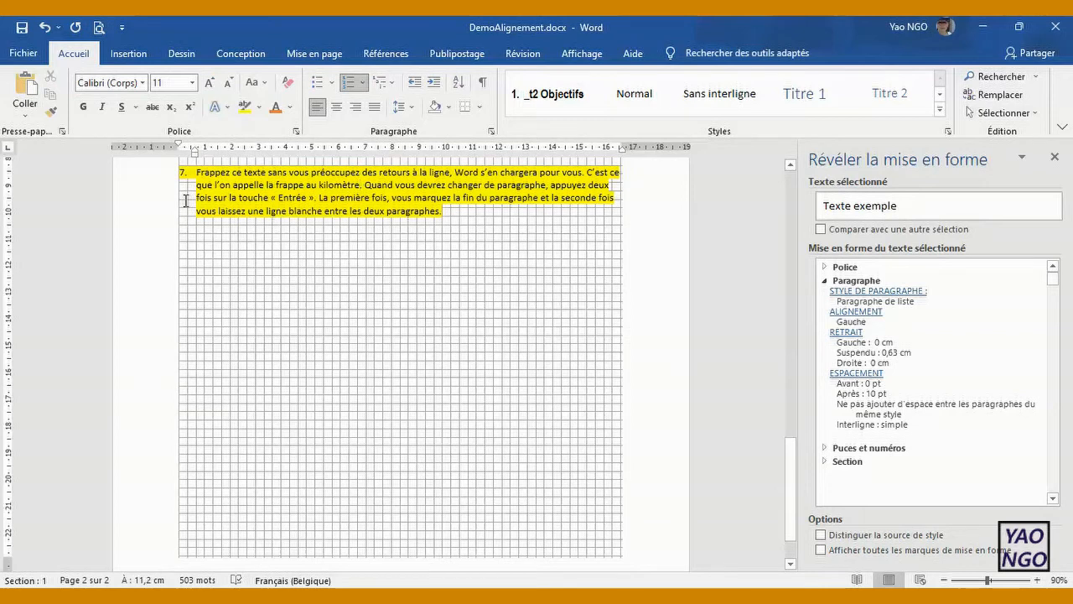
# Step: Compare the revealed formatting details of the empty line above the yellow block with those of the yellow block itself
pyautogui.moveTo(791, 454); pyautogui.dragTo(795, 464)
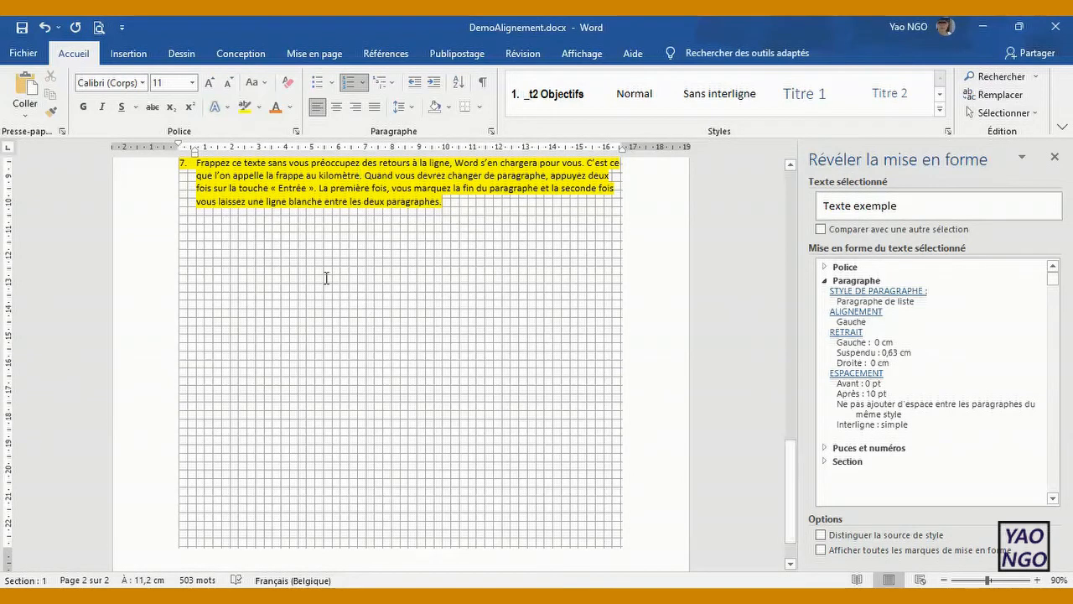
pyautogui.moveTo(791, 476); pyautogui.dragTo(793, 436)
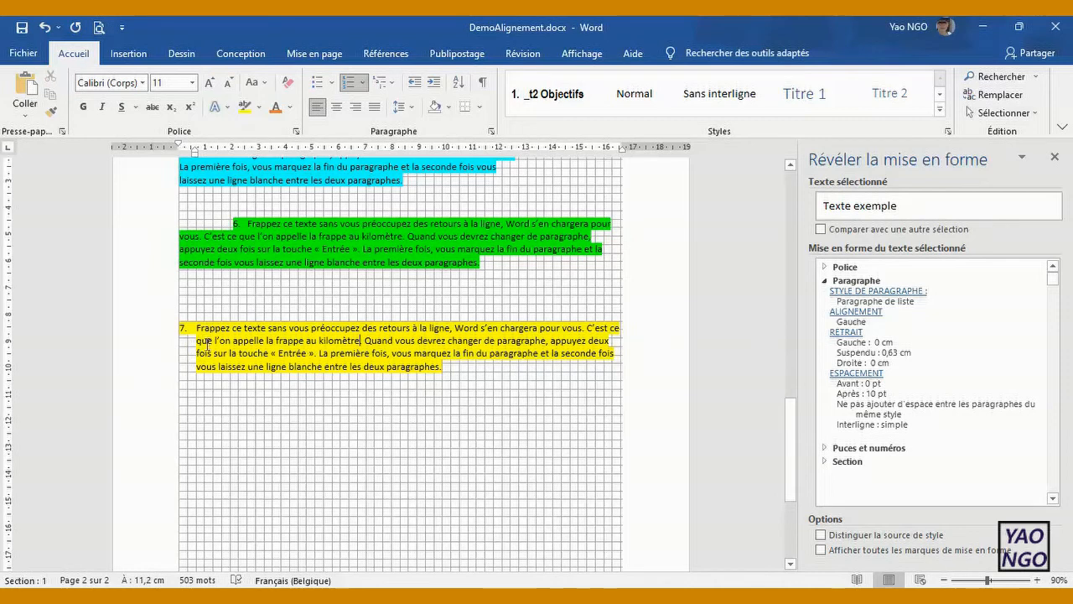
pyautogui.click(199, 314)
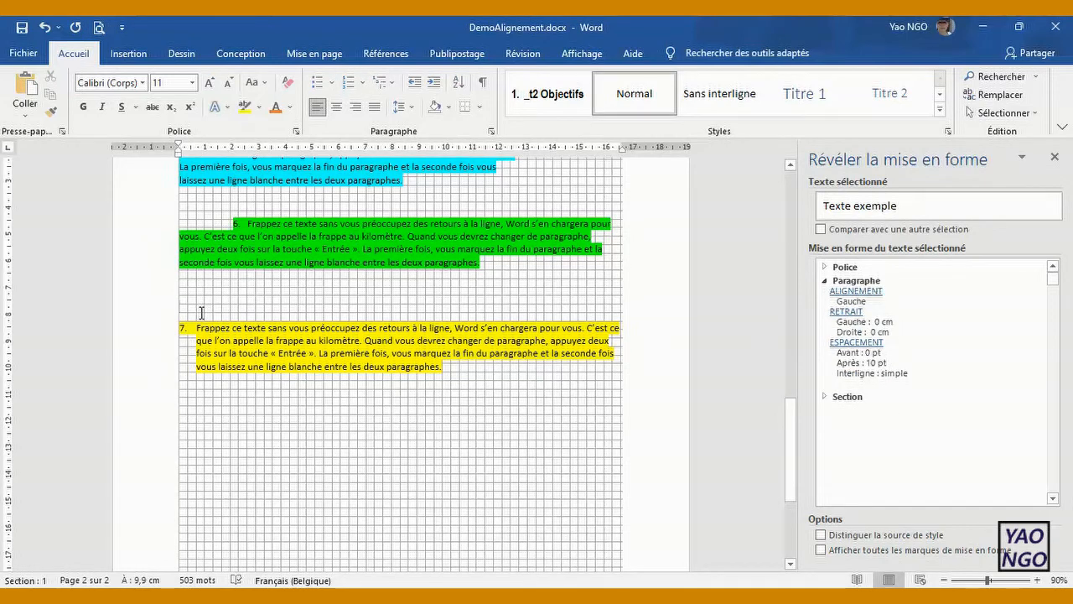
pyautogui.press('Down')
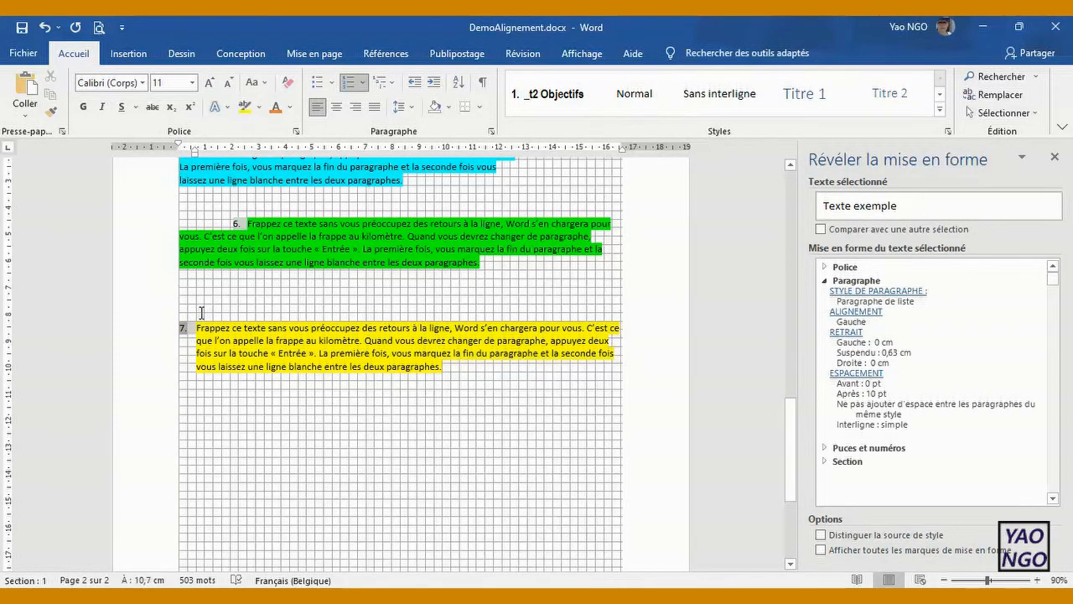
pyautogui.press('Up')
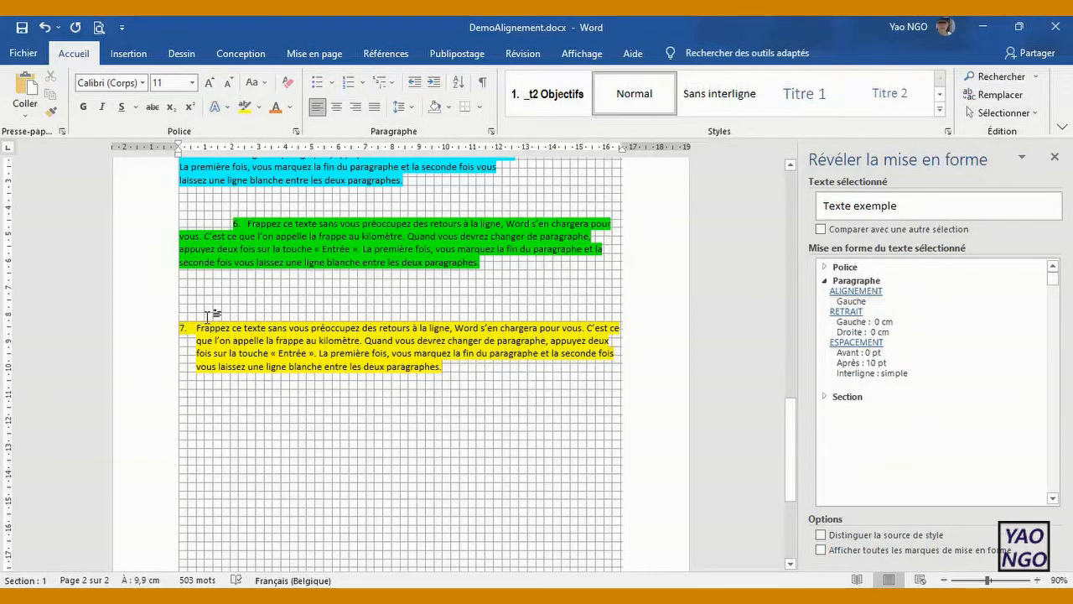
pyautogui.press('Down')
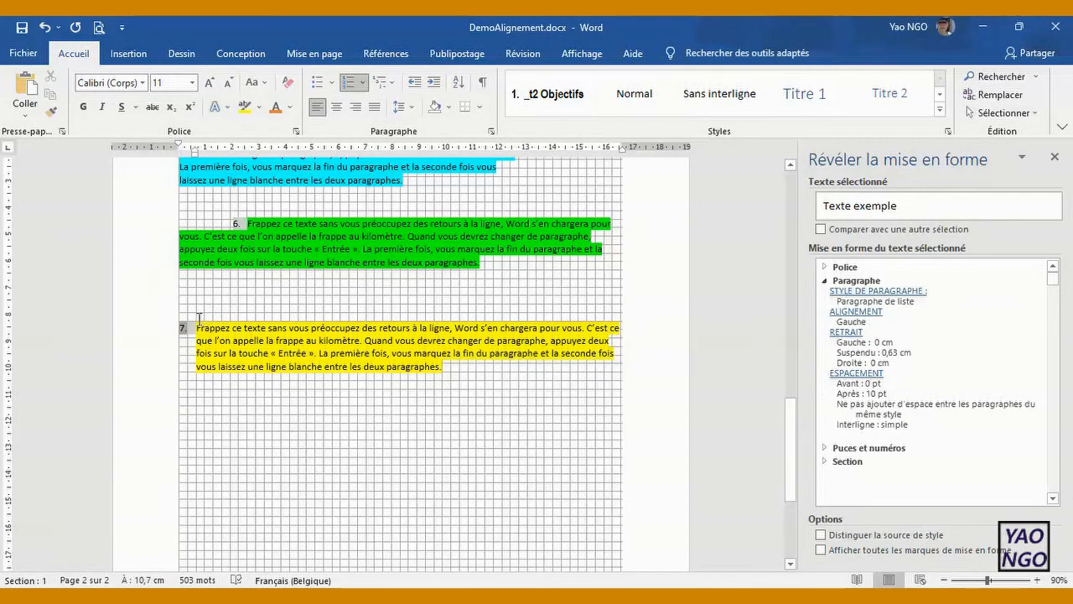
pyautogui.click(197, 319)
pyautogui.click(199, 326)
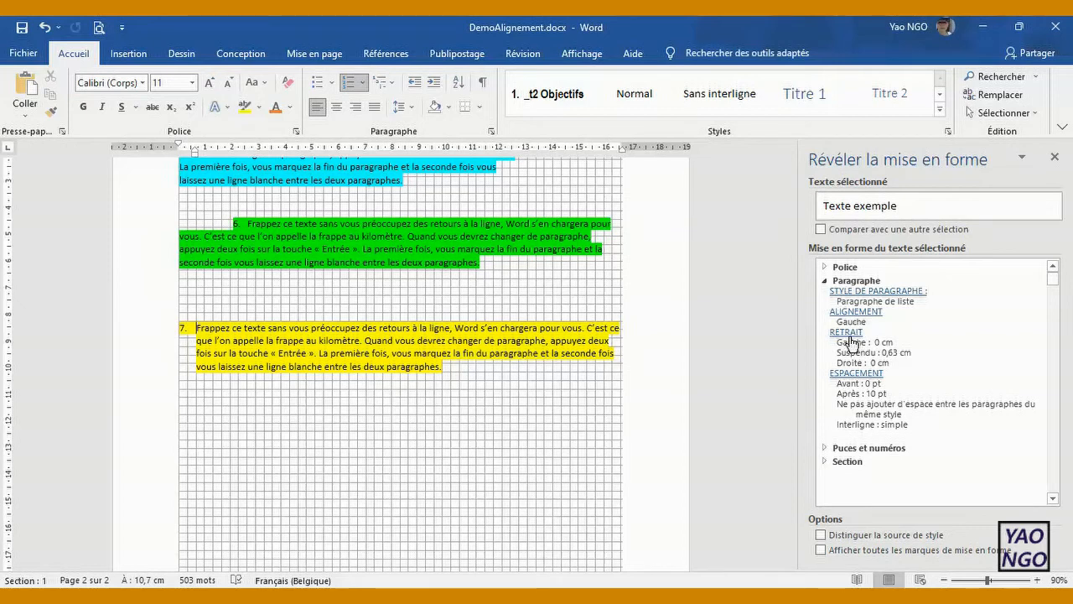
# Step: Check the special indent choices in the yellow block's paragraph settings, leaving them as they are
pyautogui.click(788, 426)
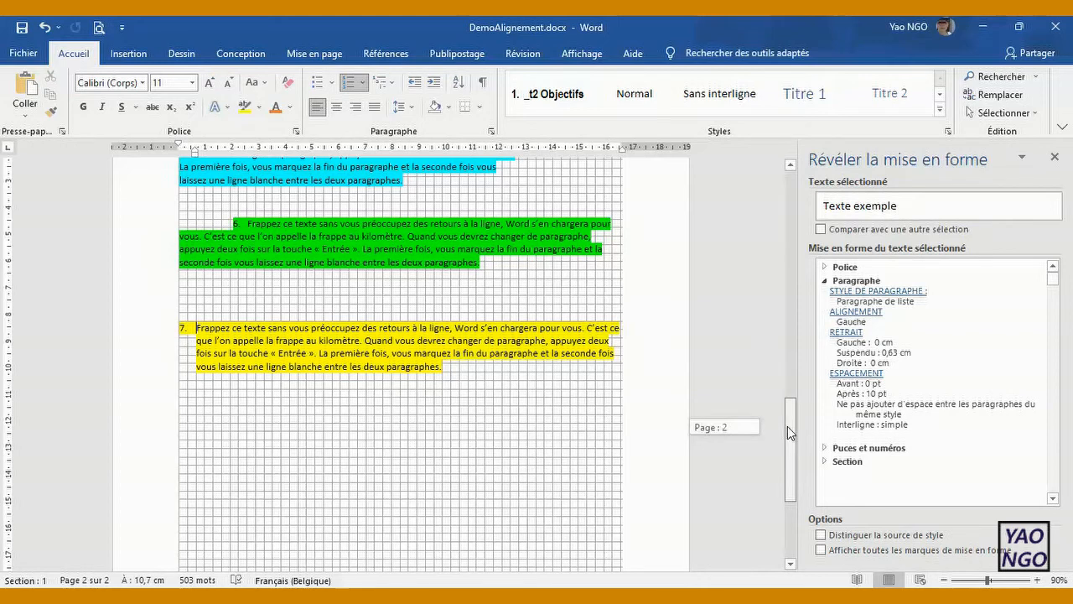
pyautogui.click(846, 333)
pyautogui.click(750, 324)
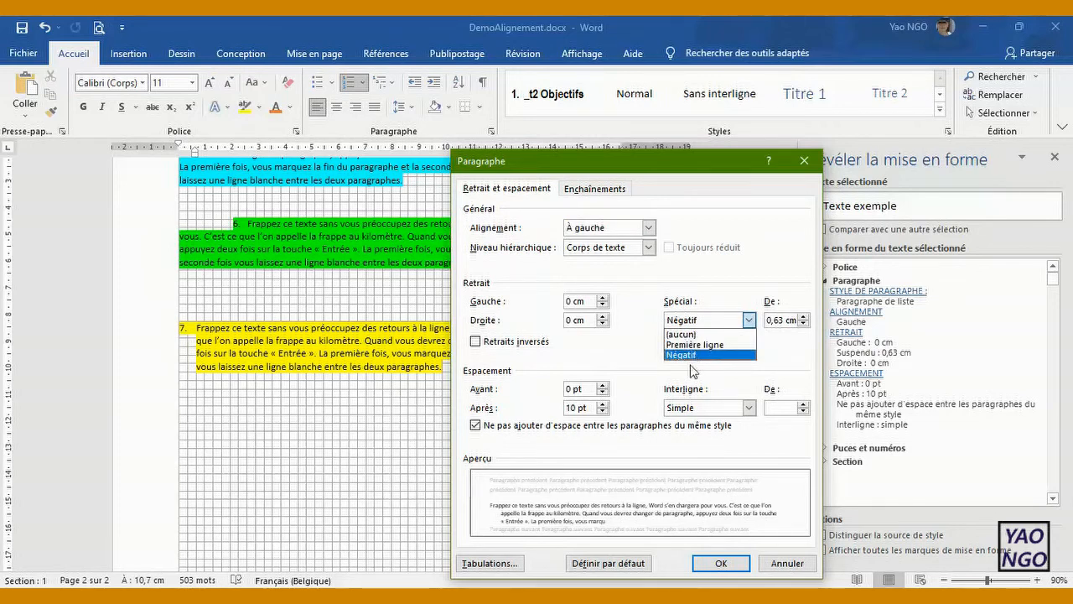
pyautogui.click(779, 563)
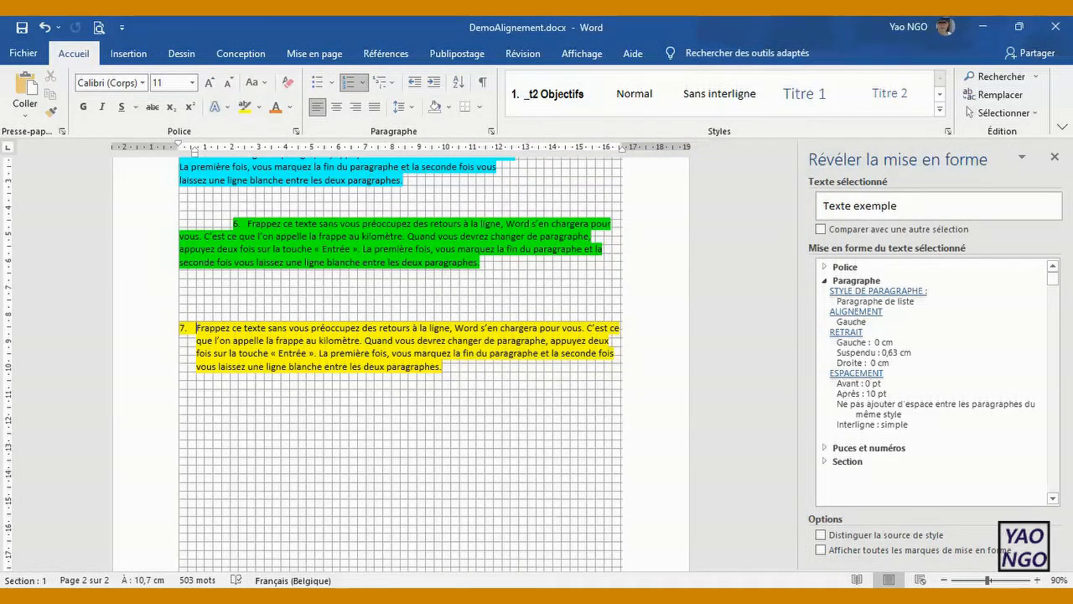
# Step: Switch to the W2M PDF in Acrobat Reader and reread the alignment, line spacing and indent instructions for the blocks
pyautogui.hotkey('alt', 'Tab')
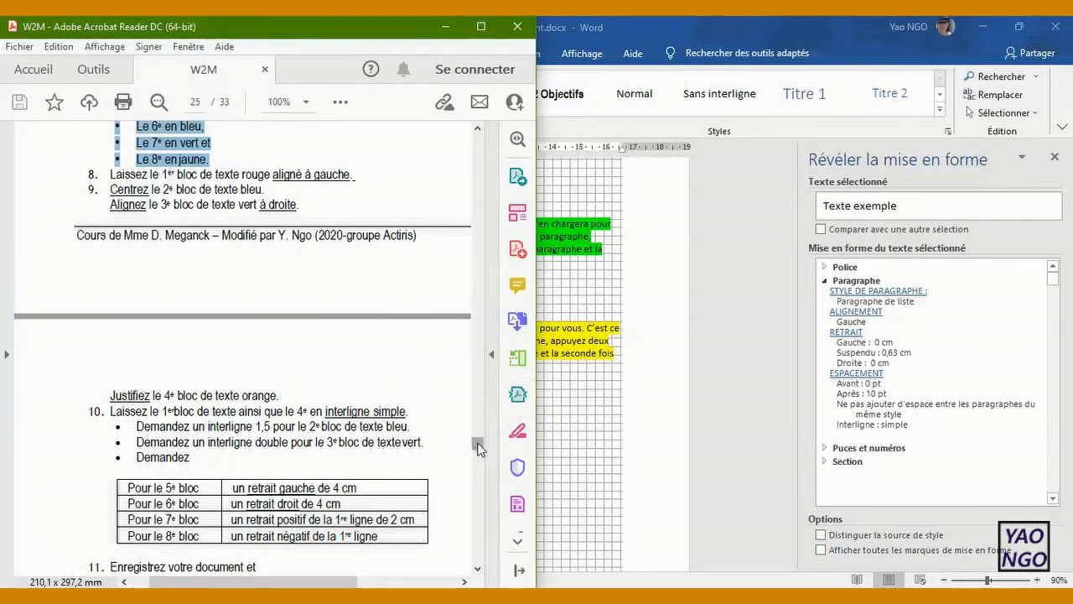
pyautogui.moveTo(479, 446); pyautogui.dragTo(482, 447)
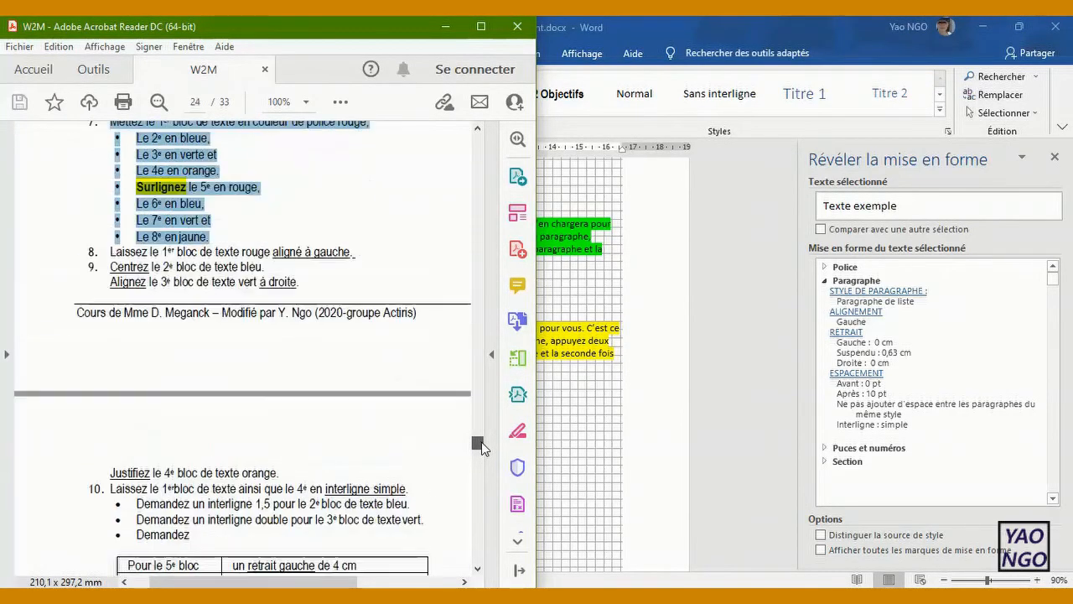
pyautogui.scroll(-3, 482, 448)
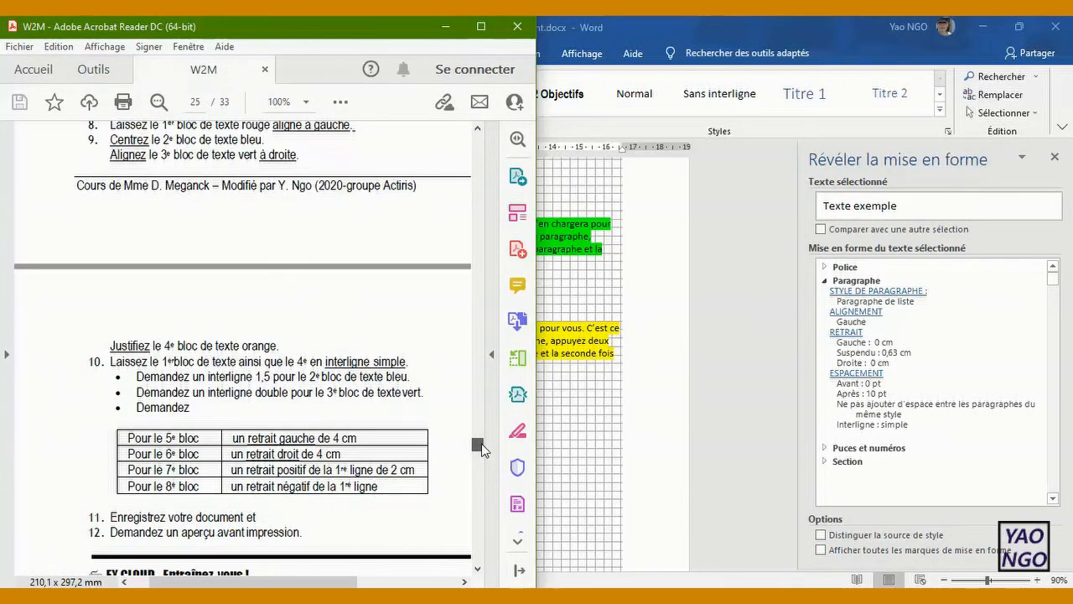
pyautogui.scroll(3, 482, 449)
pyautogui.scroll(-1, 482, 449)
pyautogui.scroll(-3, 482, 445)
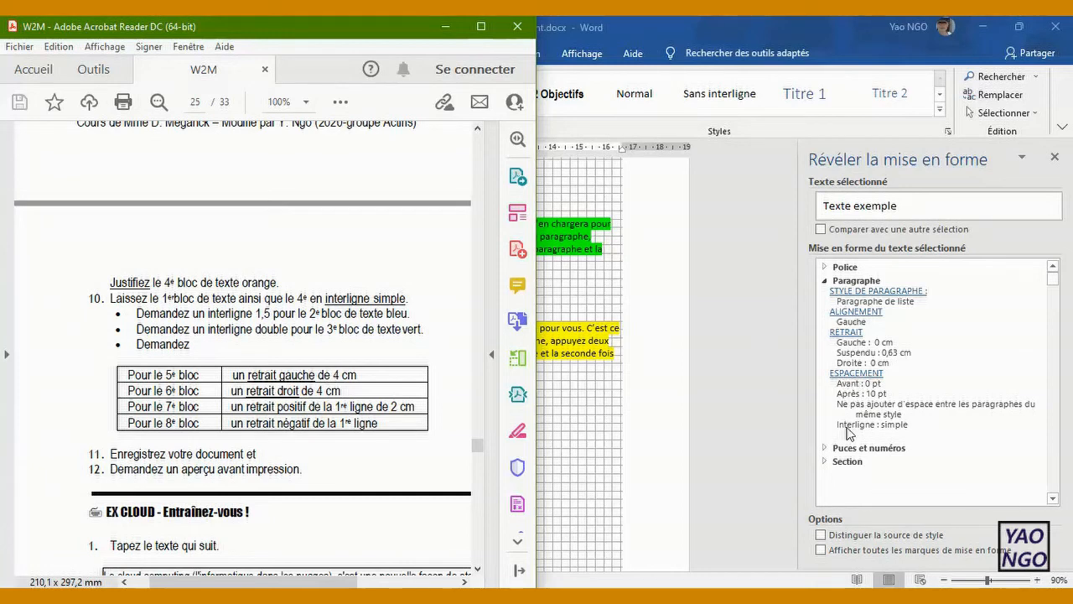
# Step: Return to the Word document and review the yellow block's alignment and special indent options without changing any setting
pyautogui.click(838, 378)
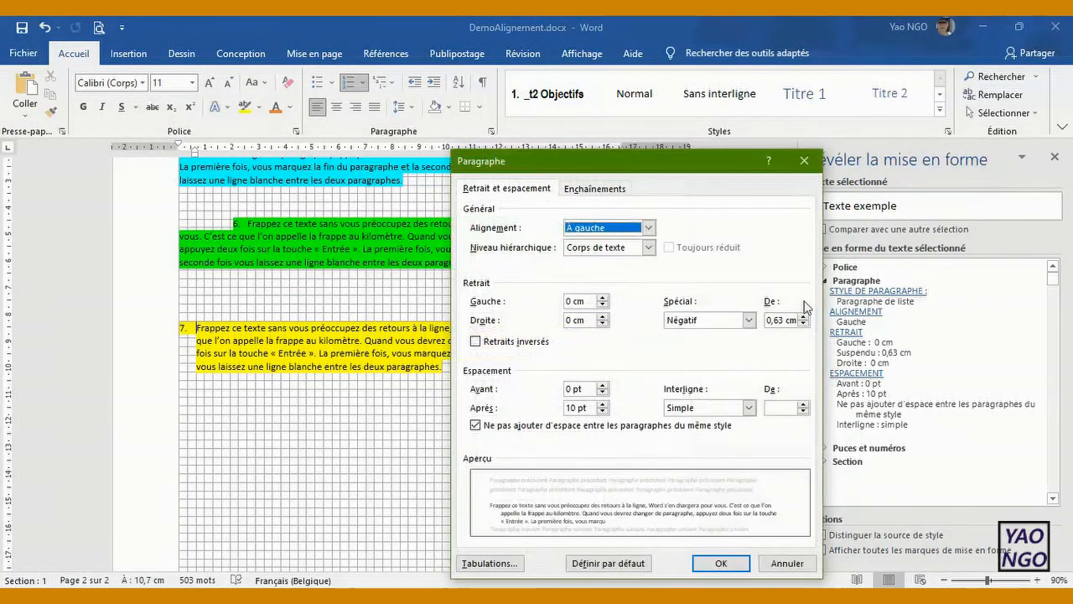
pyautogui.moveTo(632, 167); pyautogui.dragTo(506, 124)
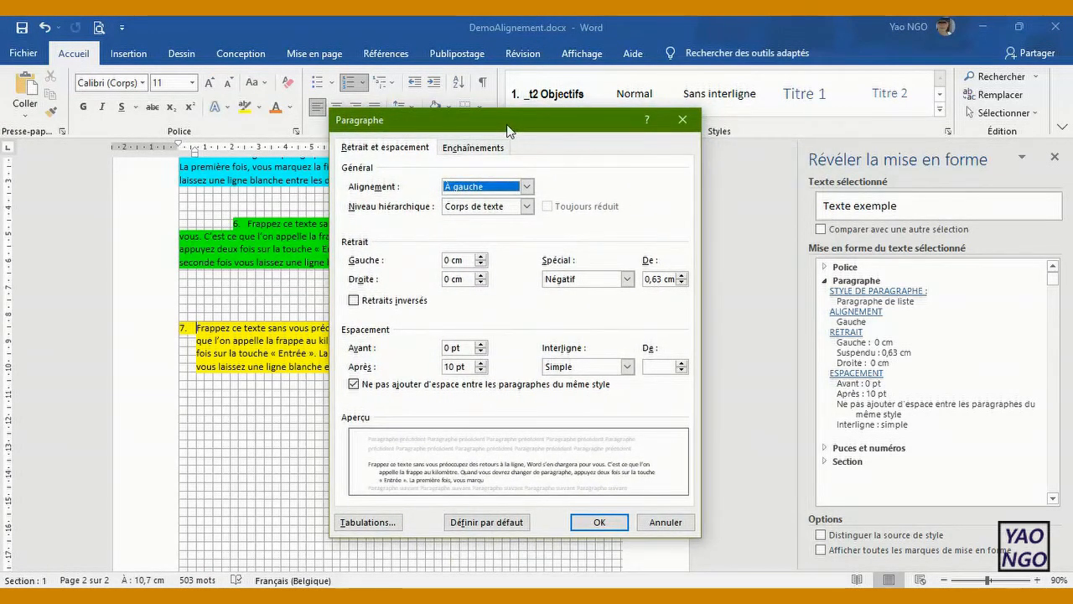
pyautogui.click(527, 186)
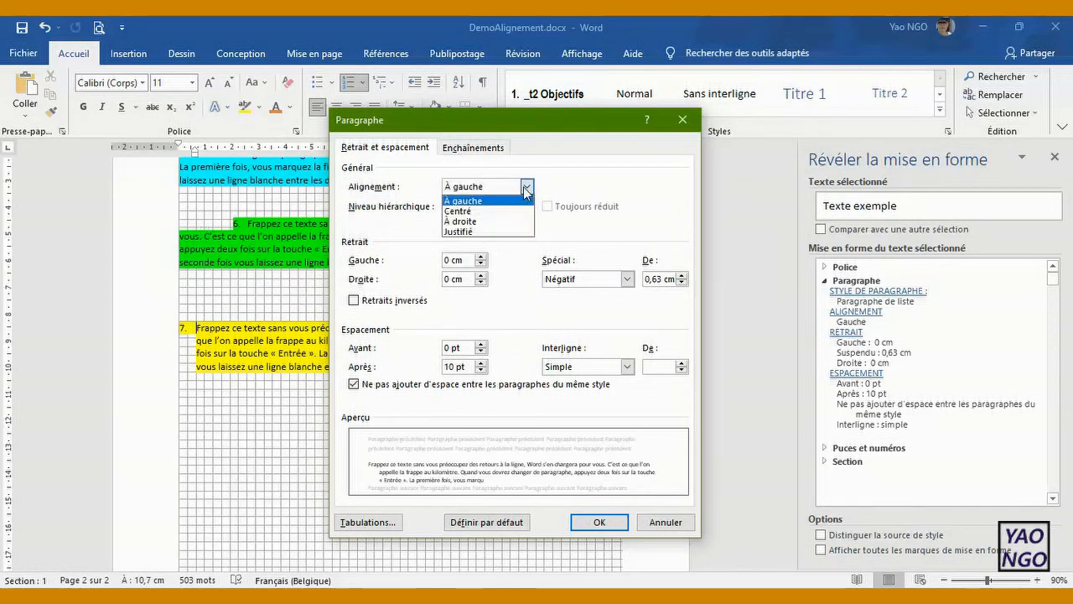
pyautogui.click(589, 180)
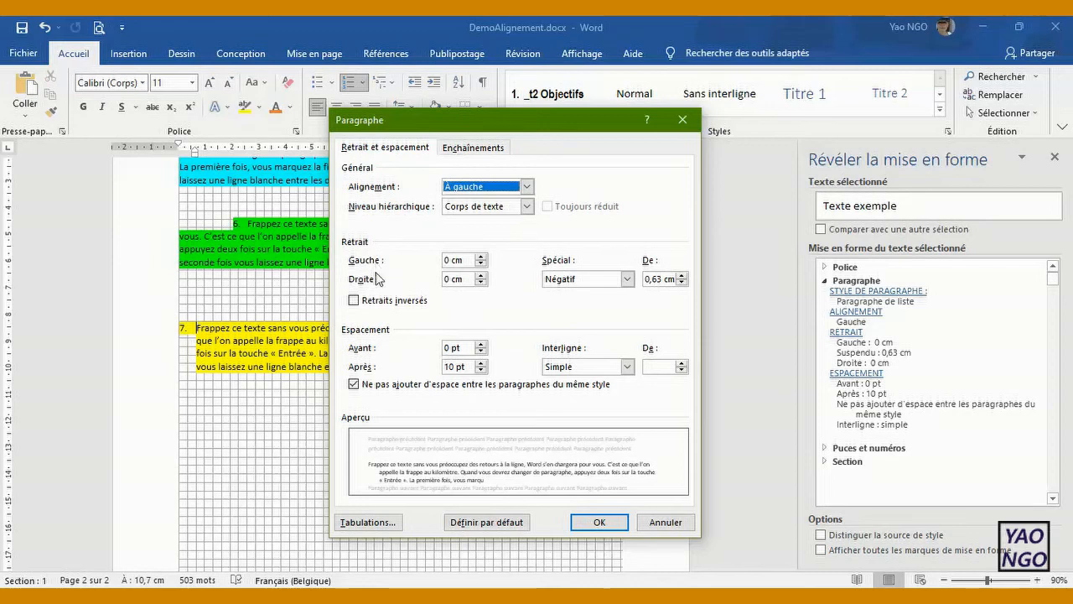
pyautogui.click(630, 282)
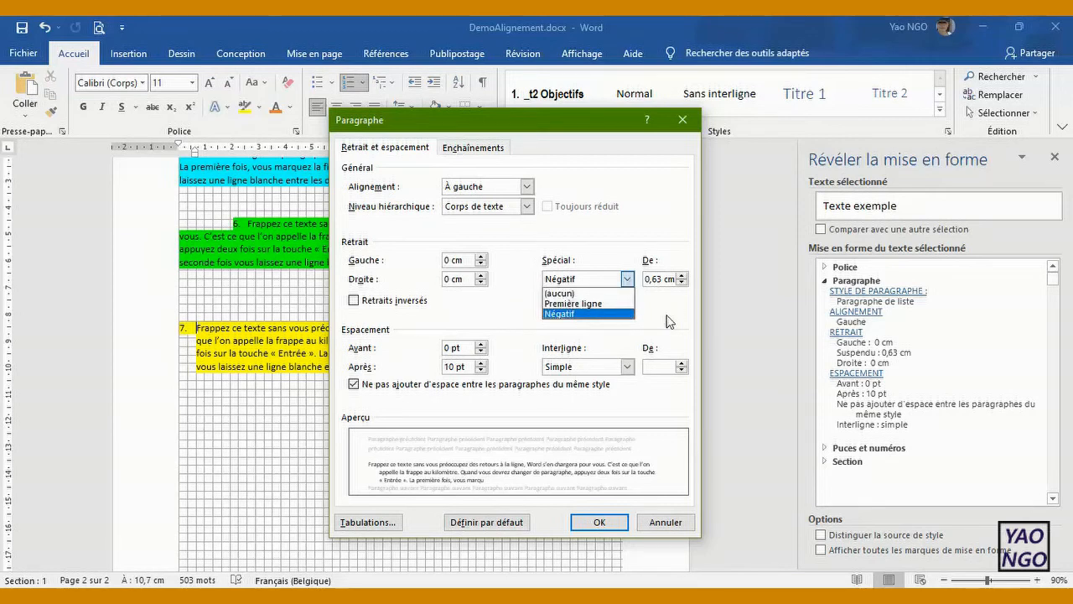
pyautogui.click(663, 522)
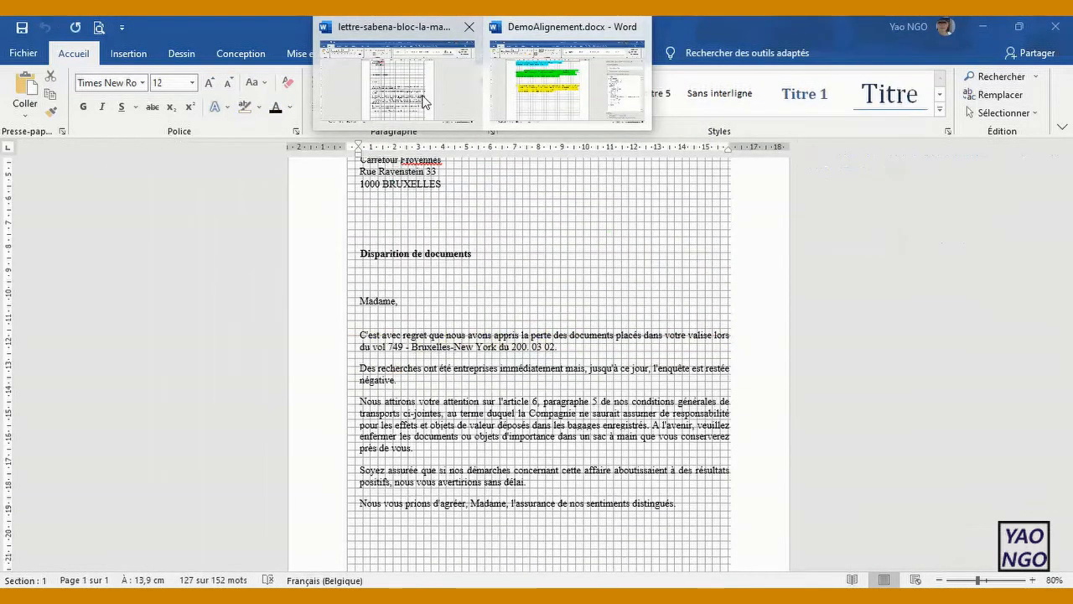
# Step: Switch to lettre-sabena-bloc-la-marge.docx, hide its gridlines and deselect the body text
pyautogui.click(424, 101)
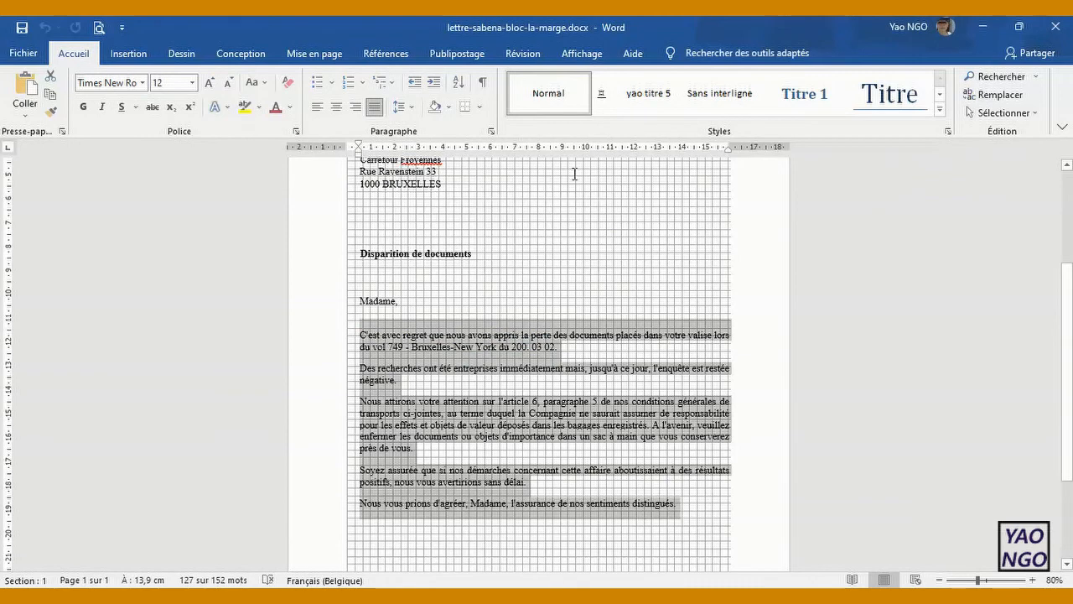
pyautogui.click(581, 54)
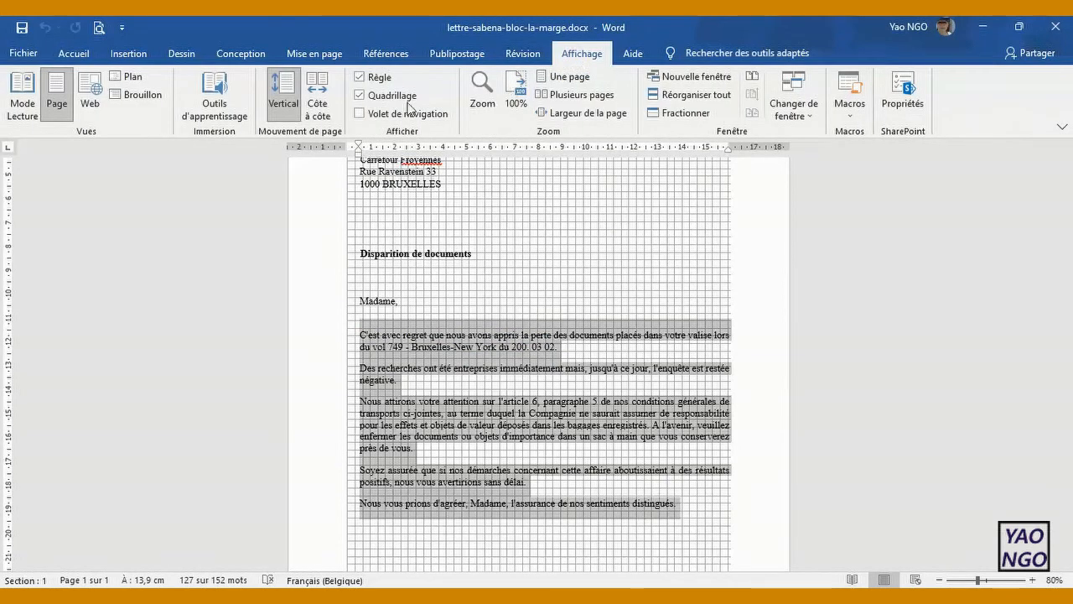
pyautogui.click(361, 97)
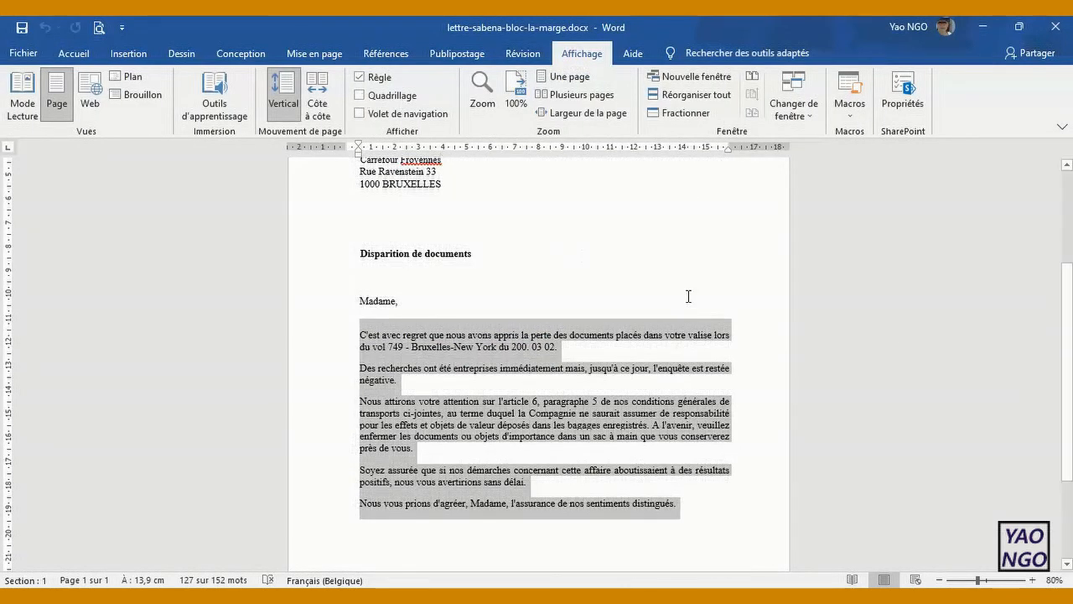
pyautogui.click(755, 372)
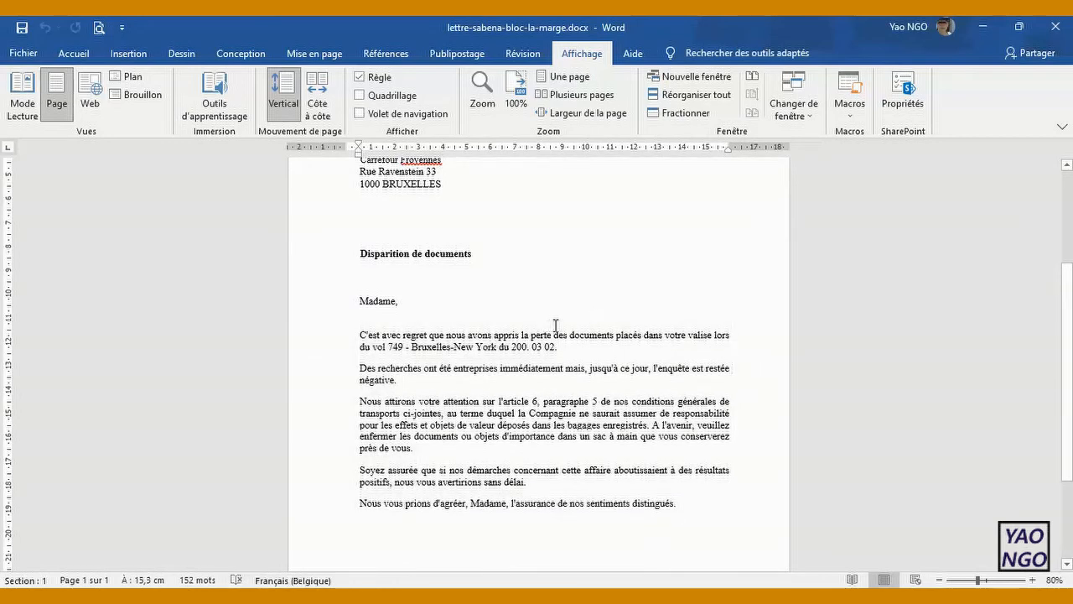
# Step: Display the Révéler la mise en forme details for the letter's body paragraphs, from "C'est avec regret" to the closing sentence
pyautogui.hotkey('shift', 'F1')
pyautogui.click(437, 331)
pyautogui.moveTo(541, 507); pyautogui.dragTo(217, 346)
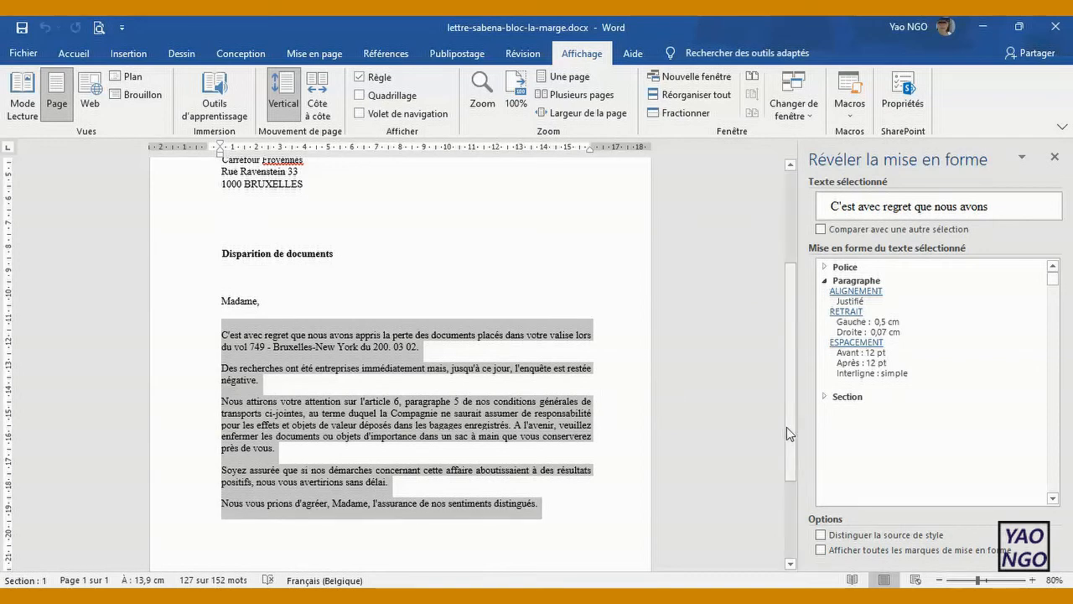
pyautogui.moveTo(788, 429); pyautogui.dragTo(787, 445)
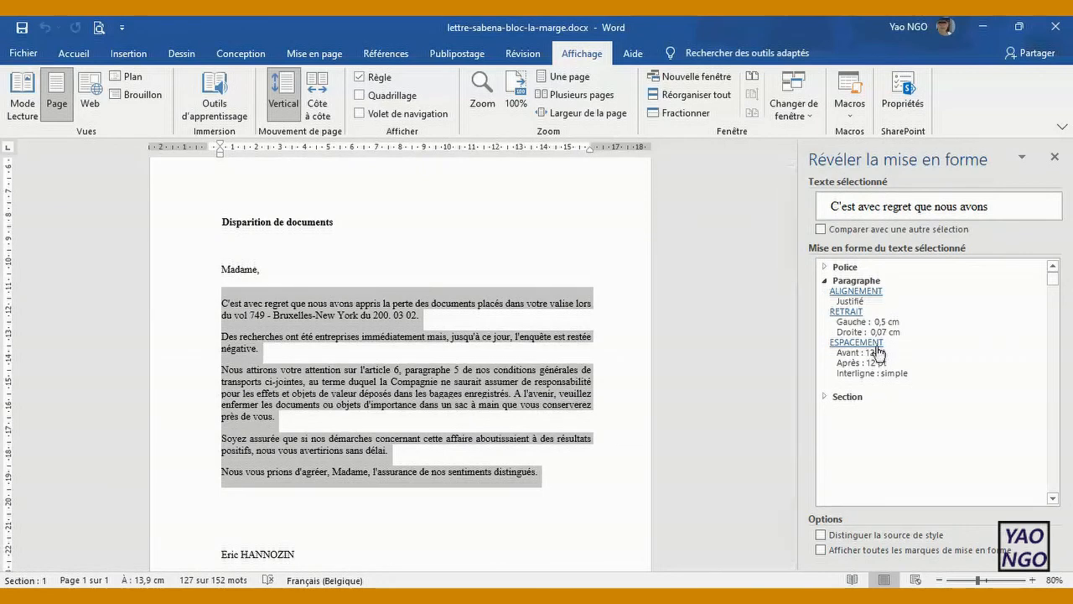
# Step: Inspect the indent and spacing details of the signature line below the letter's closing sentence
pyautogui.moveTo(789, 416); pyautogui.dragTo(796, 458)
pyautogui.click(230, 491)
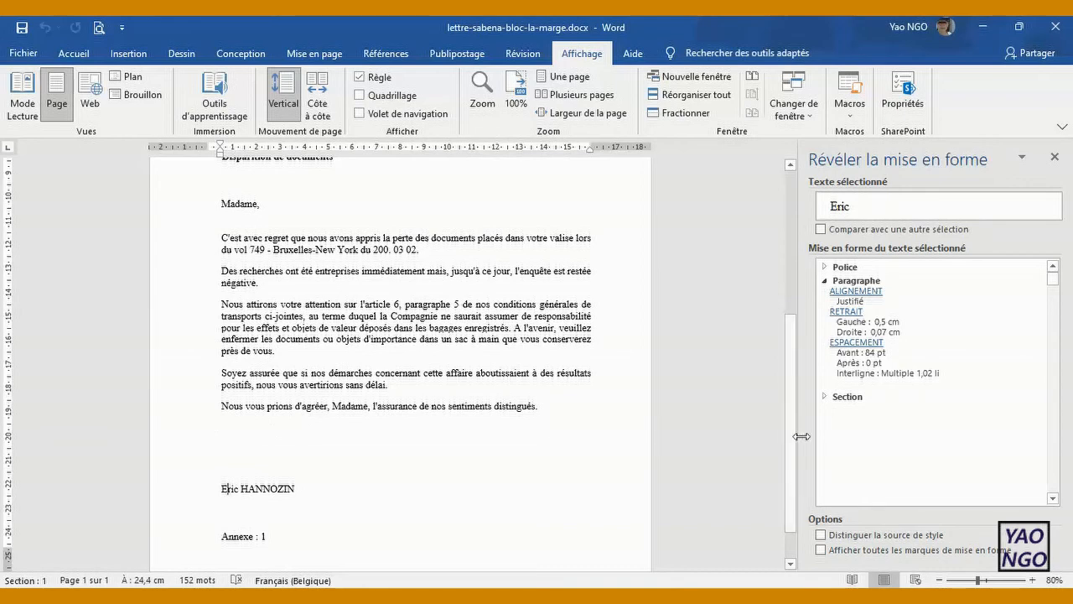
pyautogui.moveTo(793, 442); pyautogui.dragTo(791, 348)
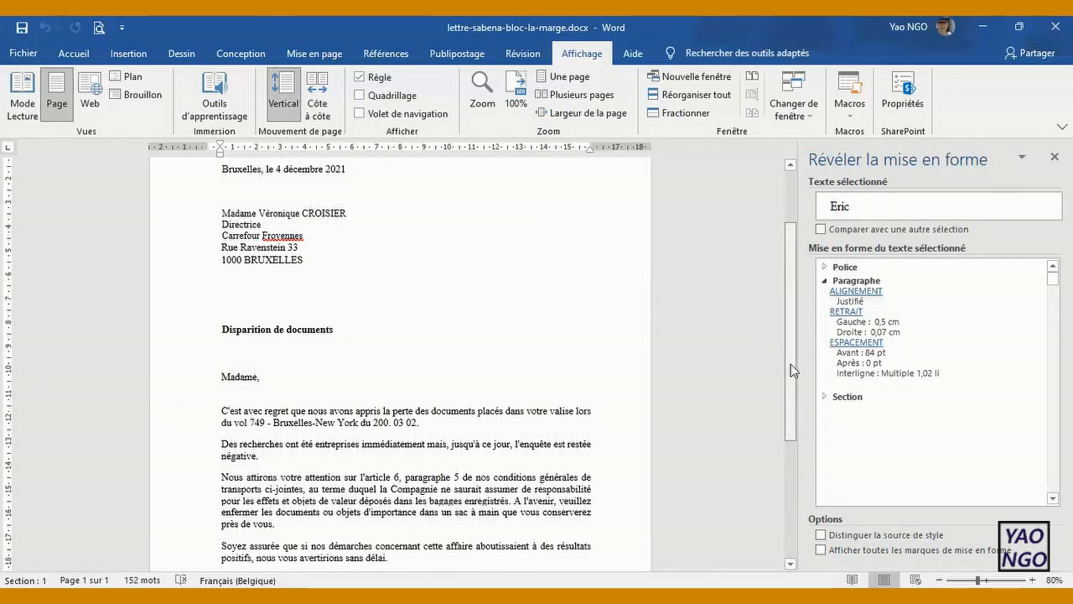
# Step: Select the letter's body paragraphs again to review their formatting details, and view the letter up to its SABENA heading
pyautogui.moveTo(793, 371); pyautogui.dragTo(792, 398)
pyautogui.moveTo(543, 532); pyautogui.dragTo(156, 354)
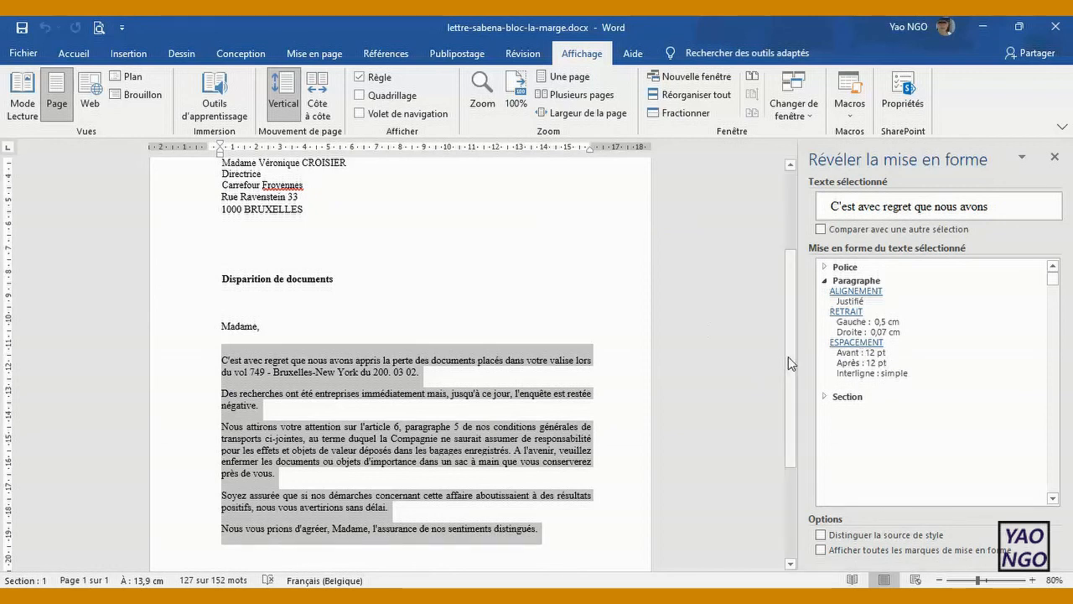
pyautogui.moveTo(794, 366); pyautogui.dragTo(786, 259)
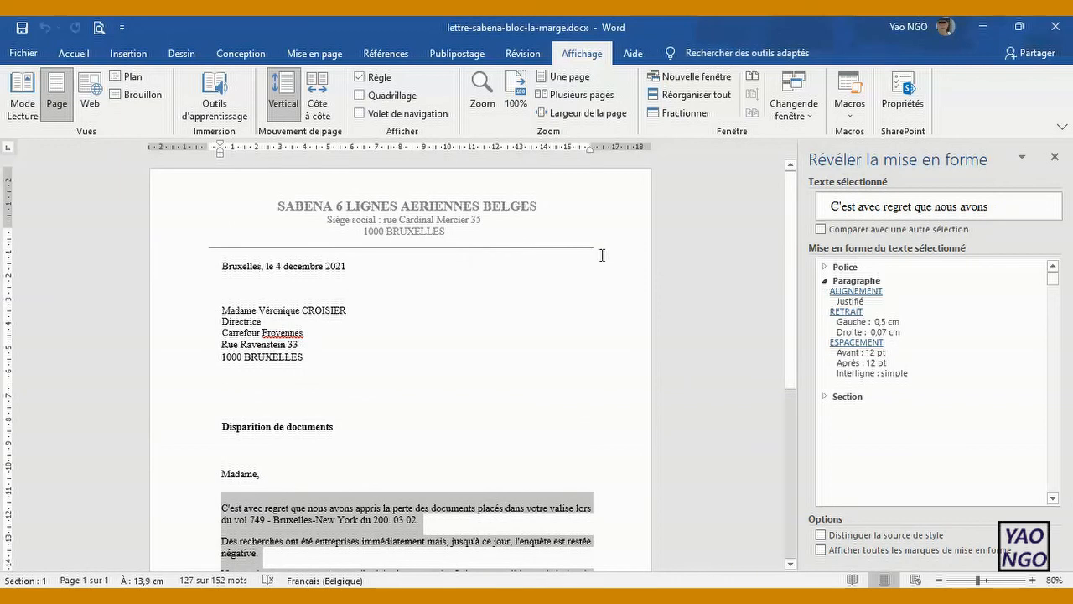